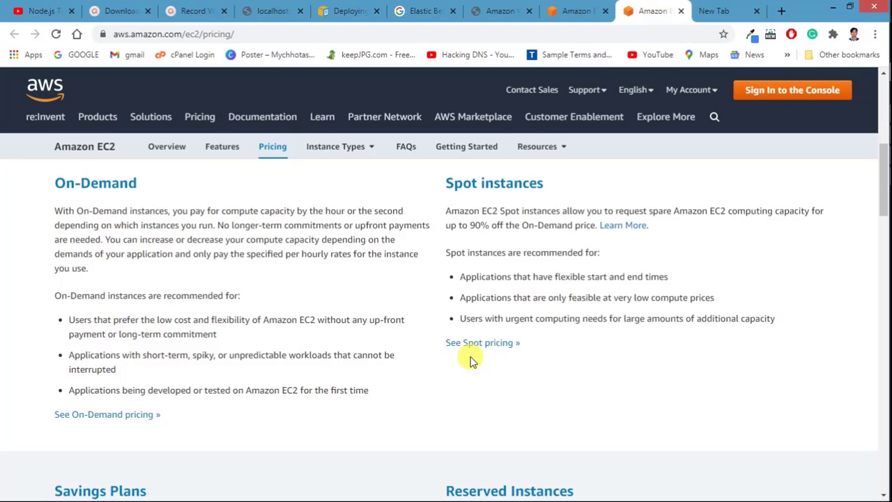
Step: Sign in to the AWS console as the root user with the saved password
left_click(776, 90)
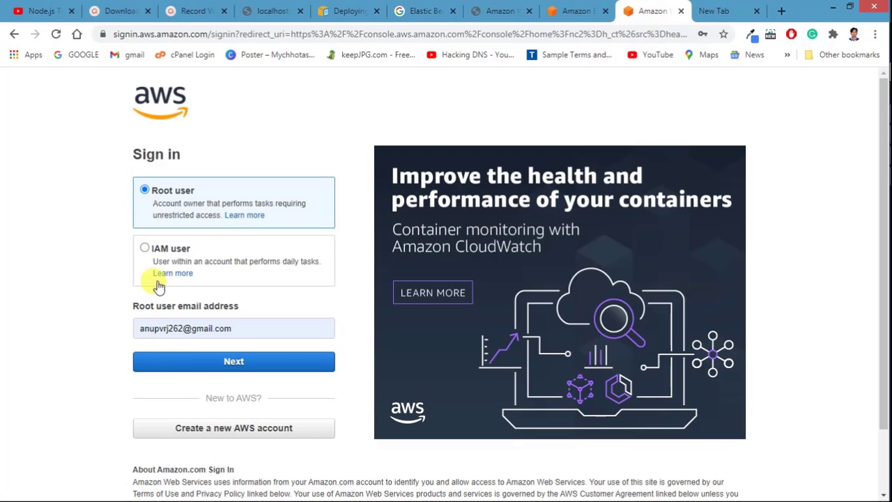
left_click(187, 363)
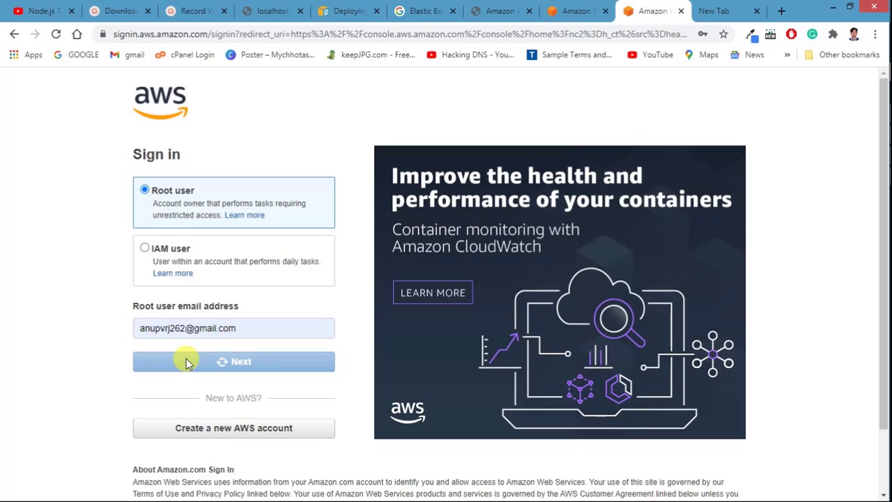
left_click(159, 223)
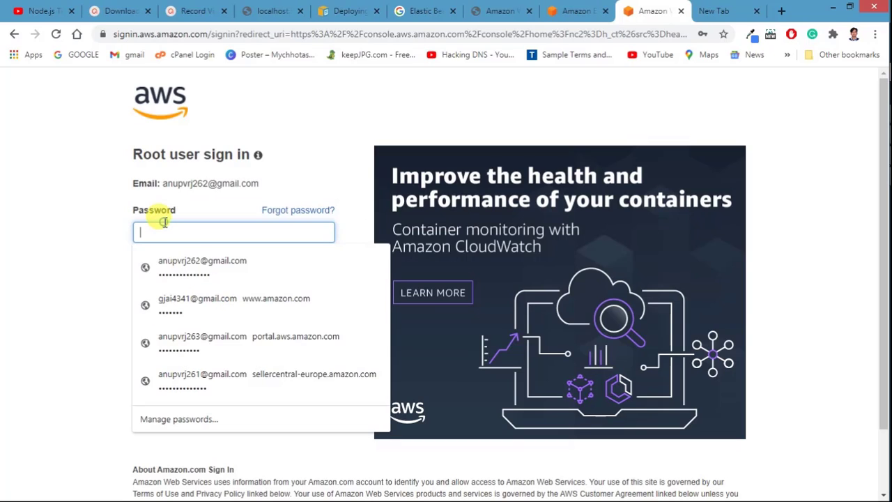
left_click(166, 263)
left_click(167, 268)
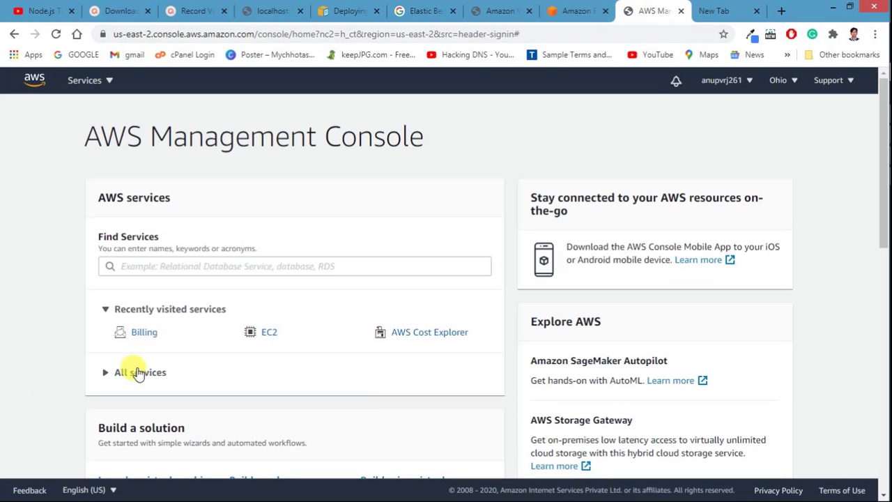
Step: Open EC2's running instances list, which shows one t2.micro, and start launching a new instance
scroll(136, 273, "down", 2)
scroll(135, 274, "up", 2)
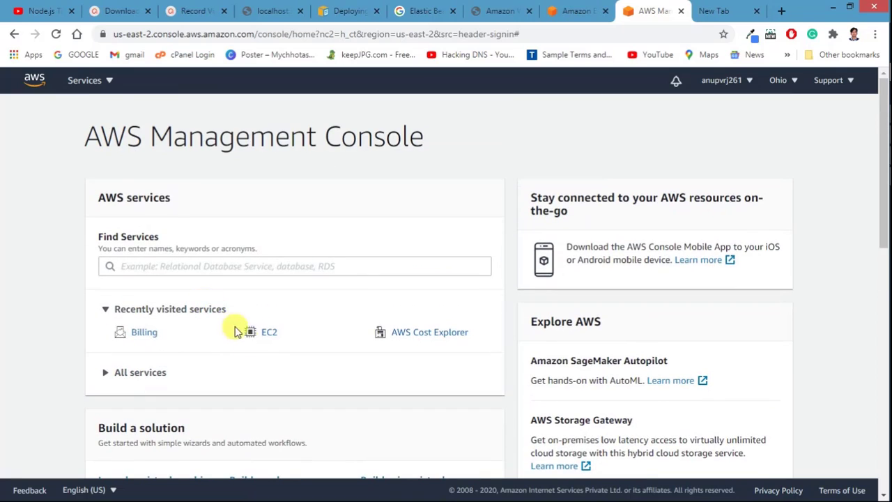
left_click(265, 340)
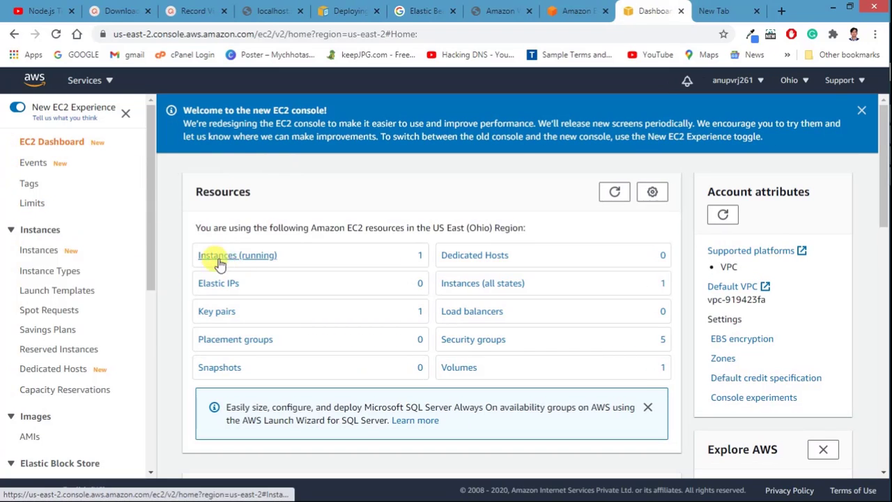
left_click(227, 258)
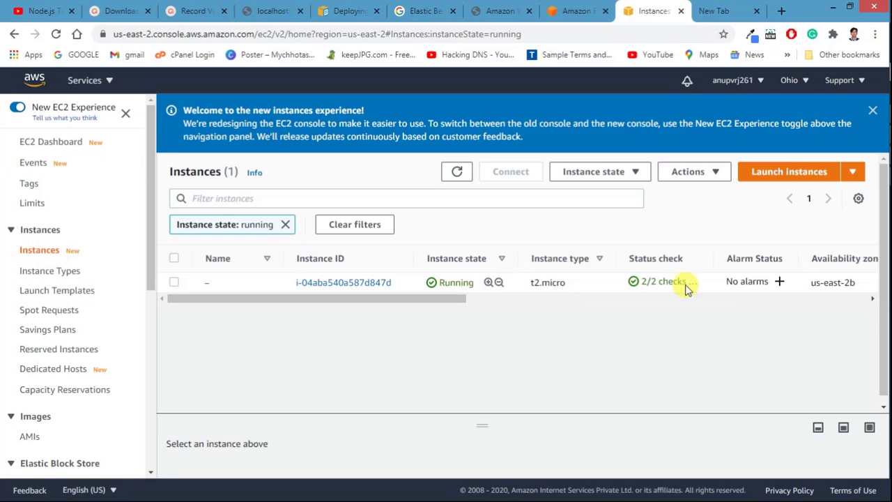
left_click_drag(400, 301, 361, 318)
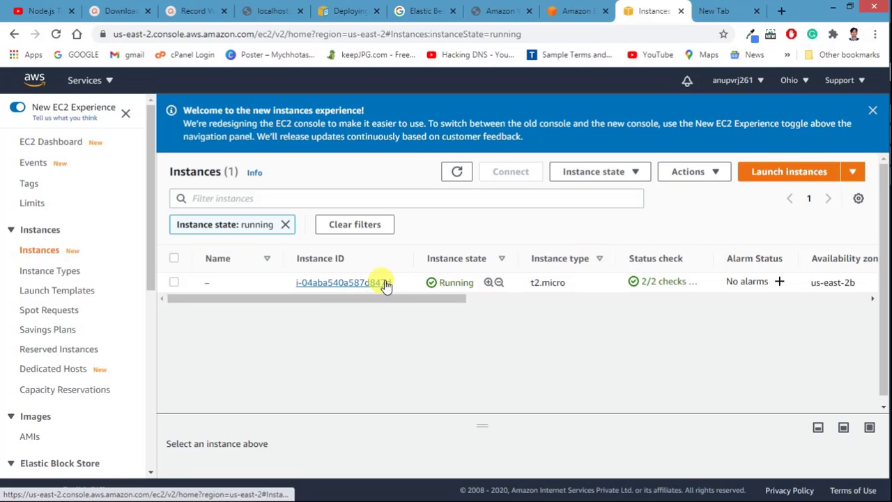
left_click(765, 177)
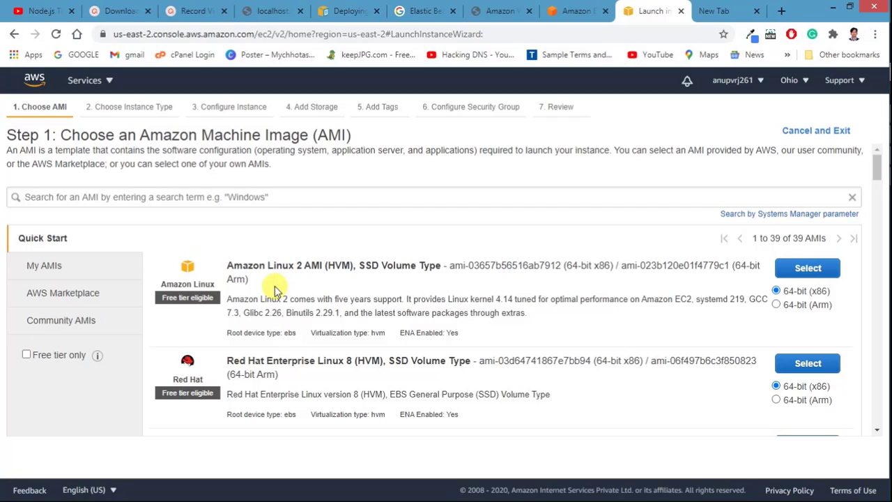
Step: Search the machine images for 'centos' and show the AWS Marketplace results
left_click(167, 198)
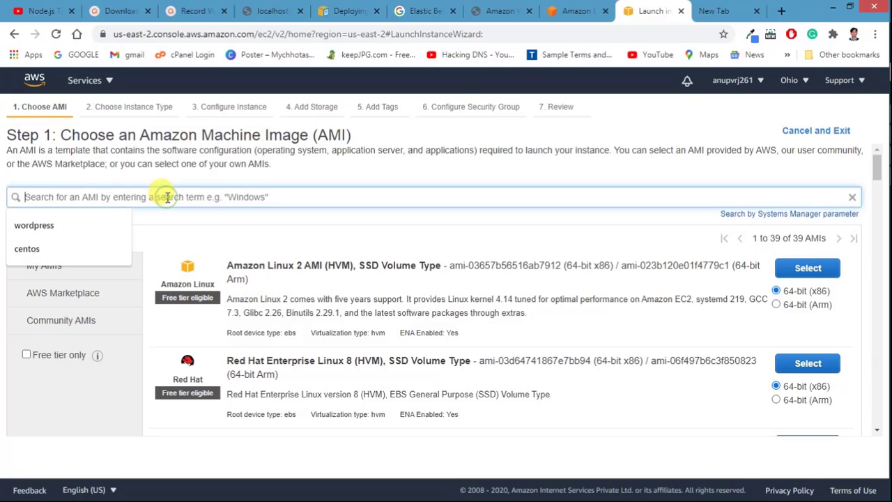
left_click(82, 251)
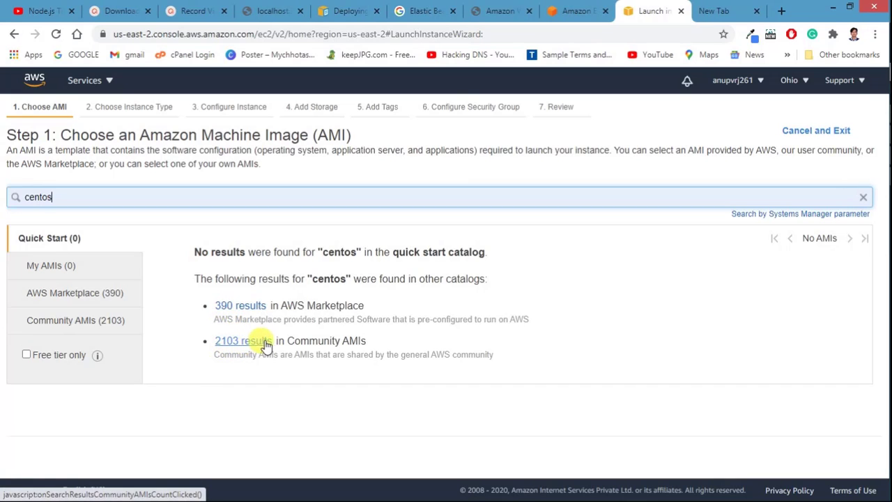
left_click(241, 307)
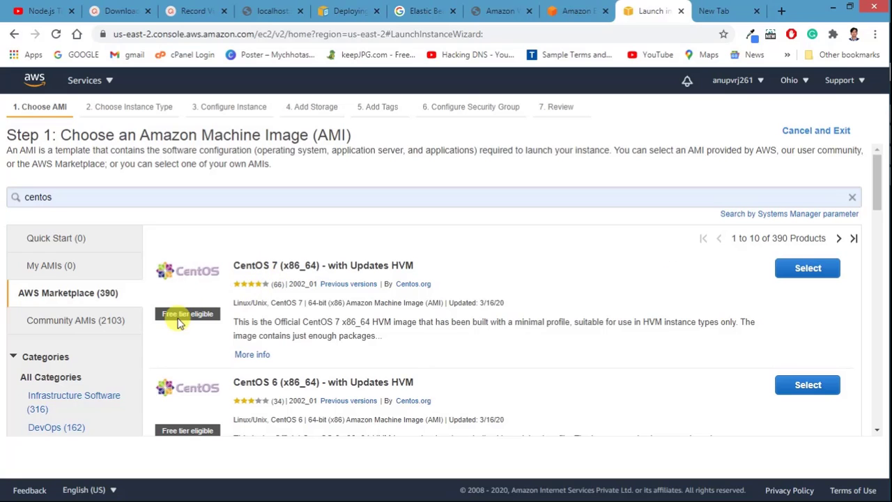
scroll(197, 306, "down", 2)
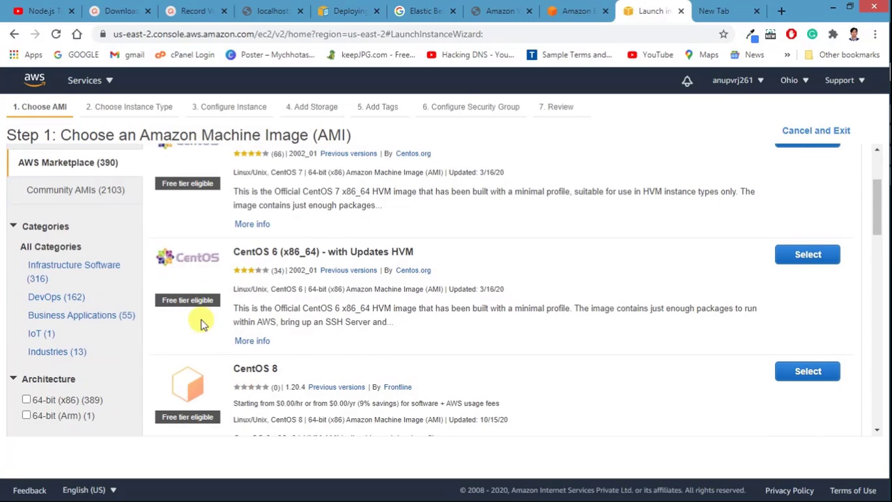
scroll(209, 293, "up", 2)
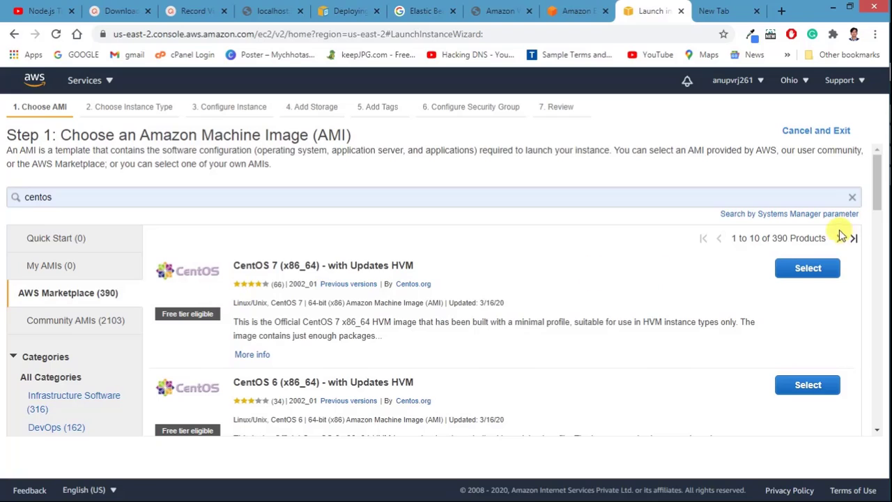
Step: Select the CentOS 7 (x86_64) - with Updates HVM image and review its hourly pricing
left_click(800, 259)
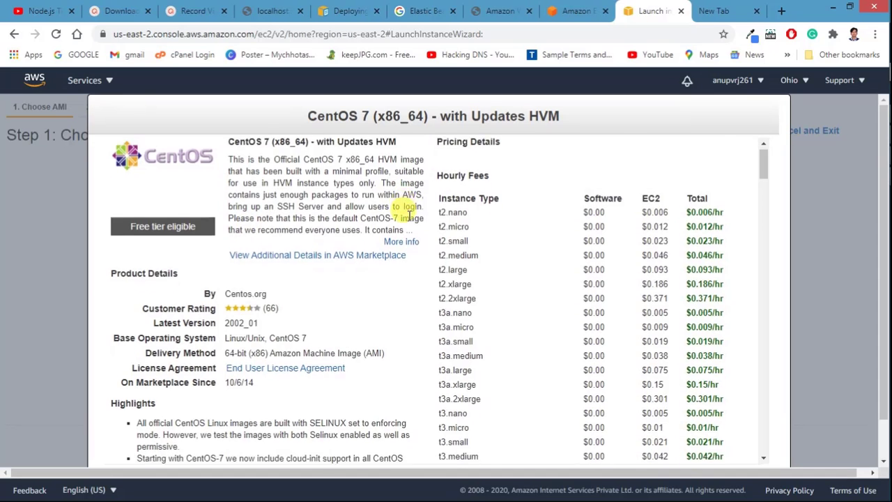
scroll(408, 207, "down", 10)
scroll(539, 368, "down", 15)
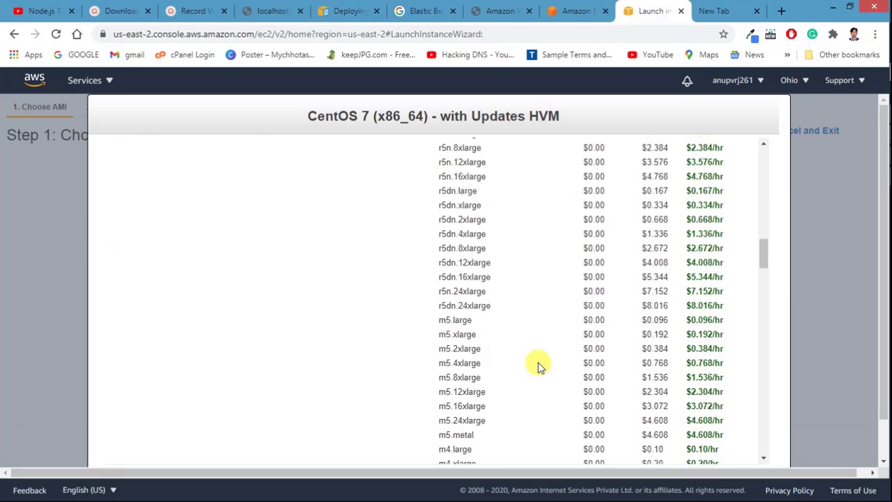
scroll(539, 367, "down", 15)
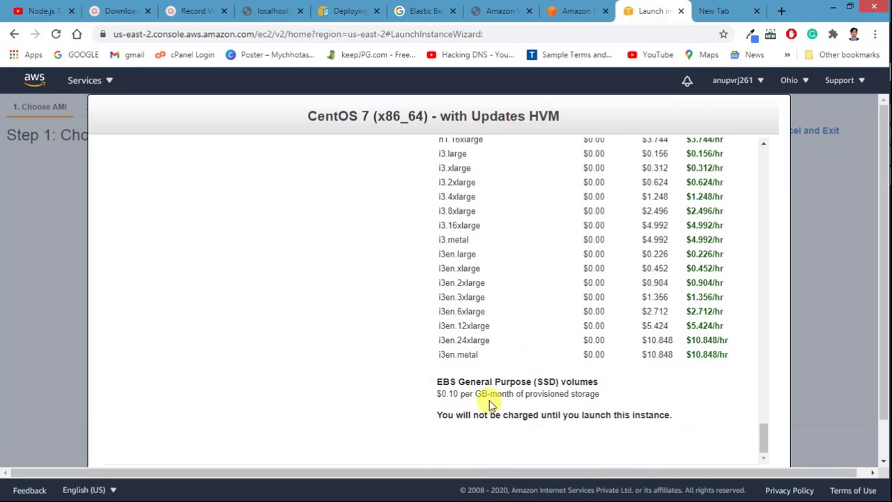
scroll(393, 364, "down", 1)
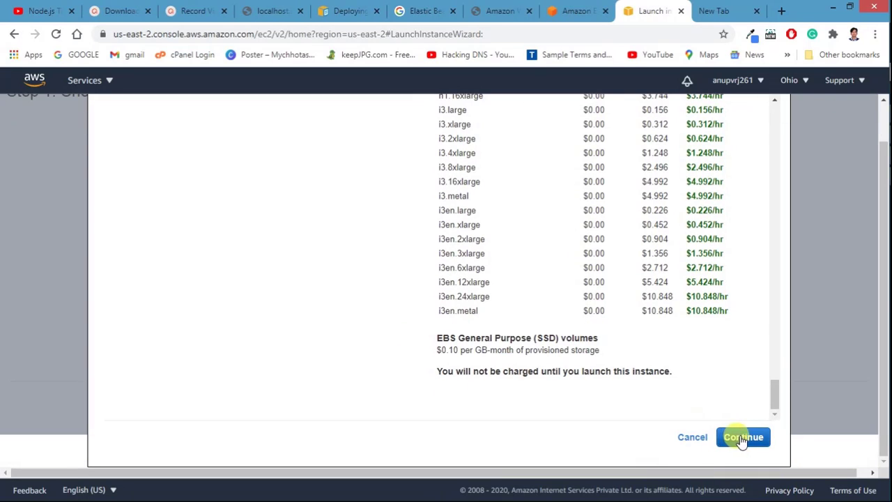
scroll(613, 230, "up", 1)
scroll(599, 251, "down", 1)
Step: Accept the CentOS 7 pricing, keep the t2.micro type and default instance details
left_click(725, 432)
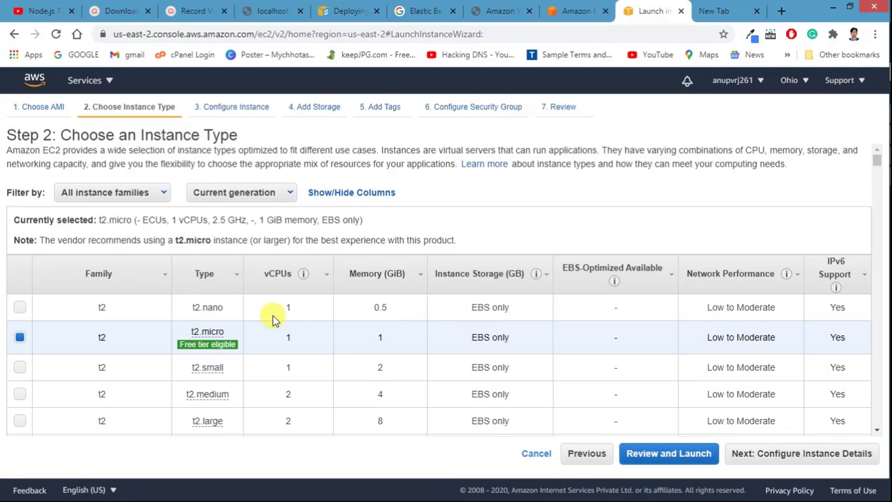
scroll(272, 318, "down", 1)
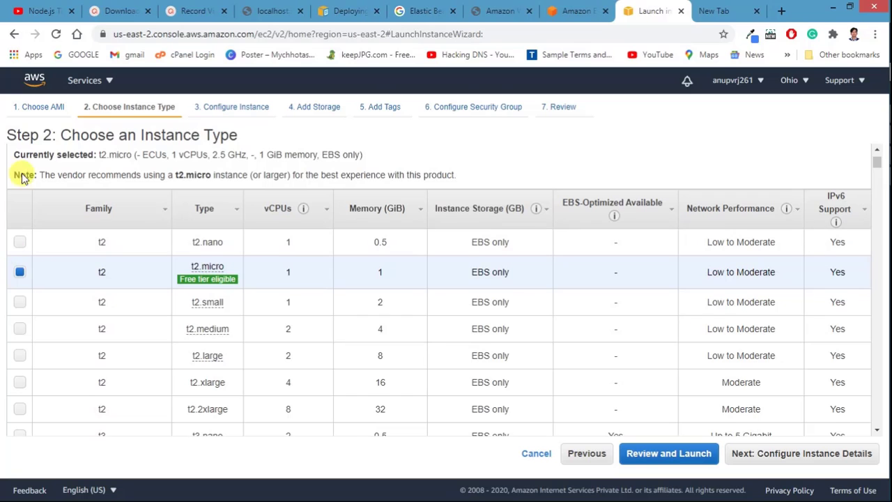
scroll(154, 349, "down", 1)
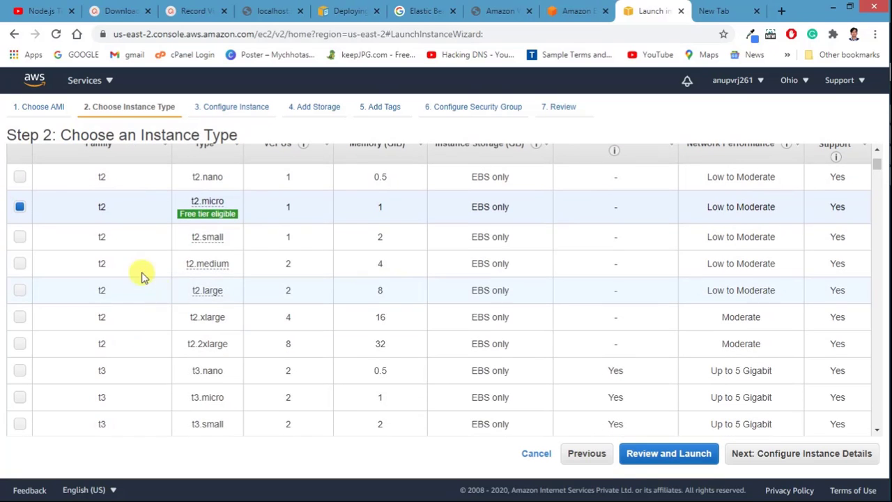
mouse_move(199, 201)
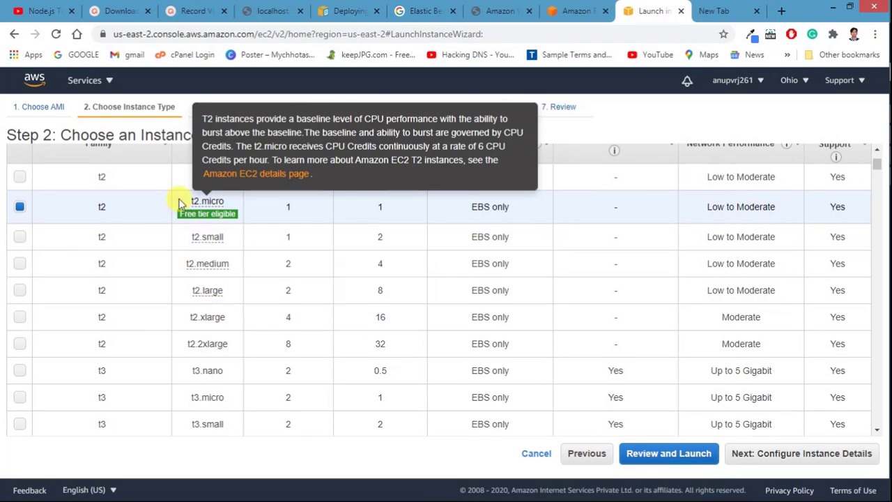
scroll(180, 230, "up", 1)
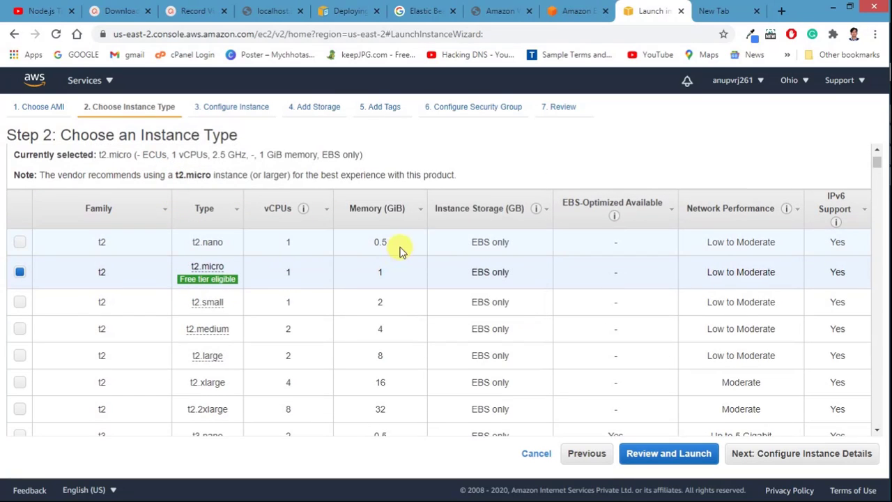
mouse_move(215, 278)
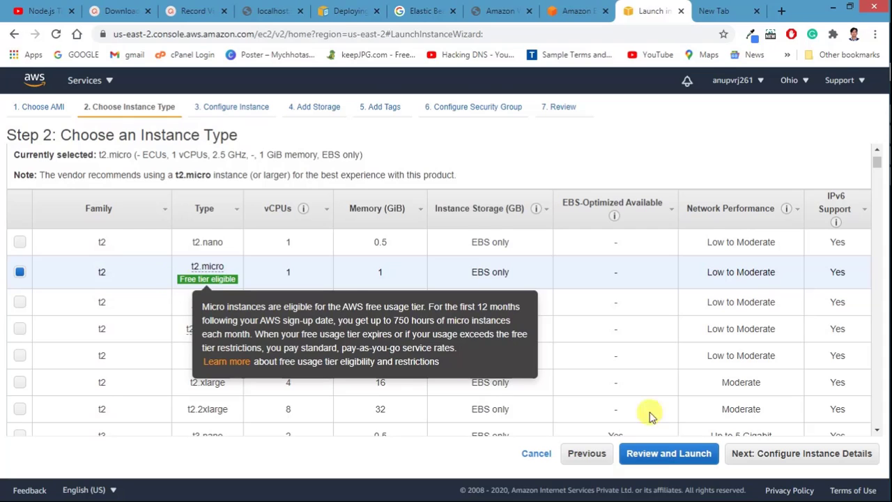
left_click(777, 460)
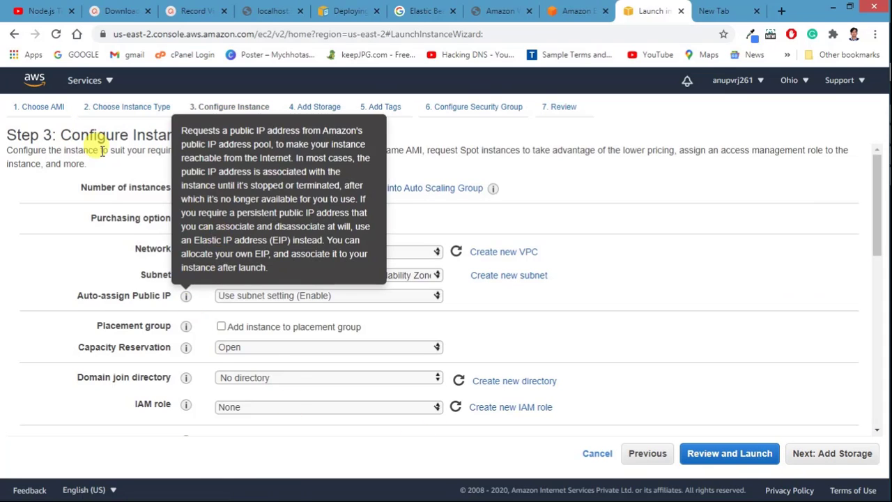
scroll(179, 255, "down", 7)
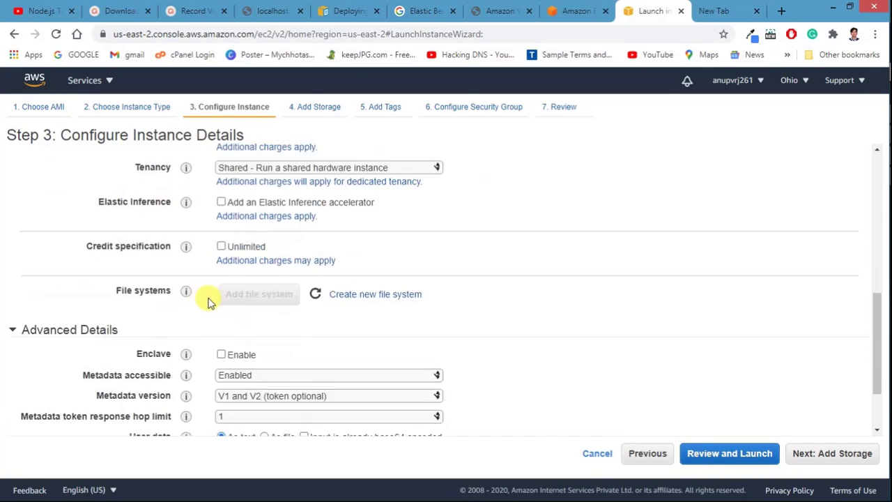
scroll(209, 300, "down", 1)
Step: Pass the storage step, keeping the default root volume
left_click(816, 457)
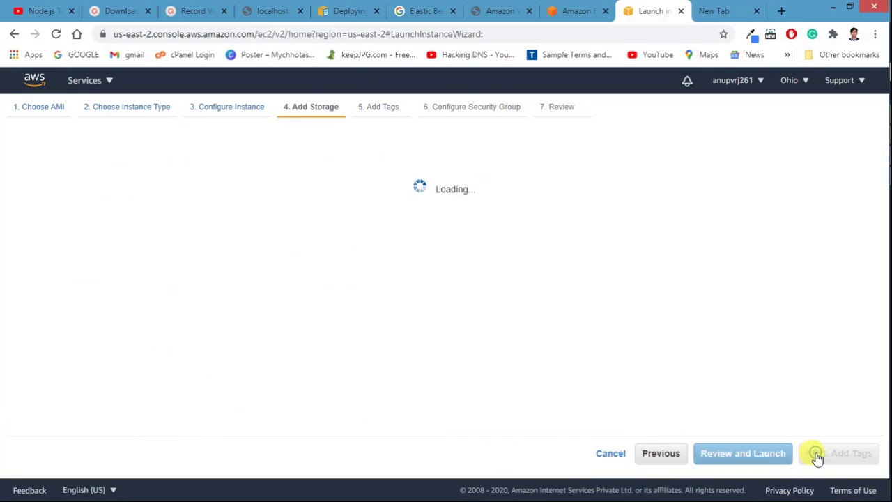
double_click(316, 260)
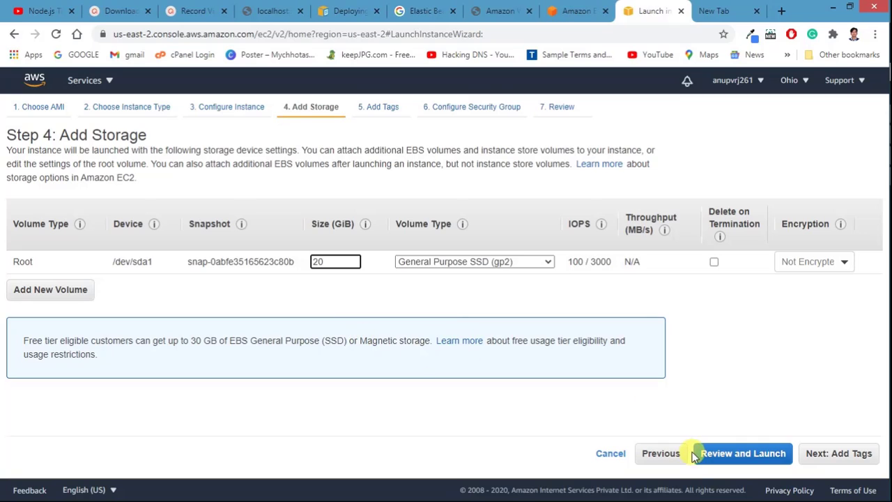
left_click(810, 454)
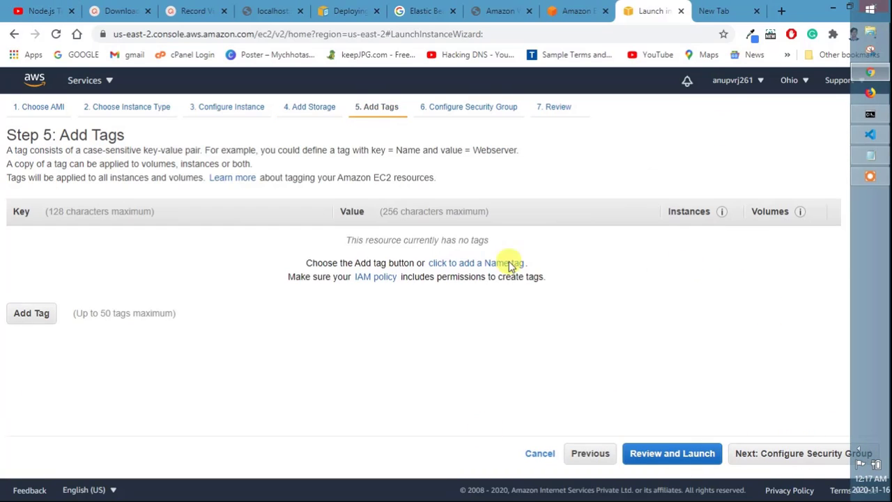
Step: Add a tag with key and value both set to techdeisweb
left_click(39, 318)
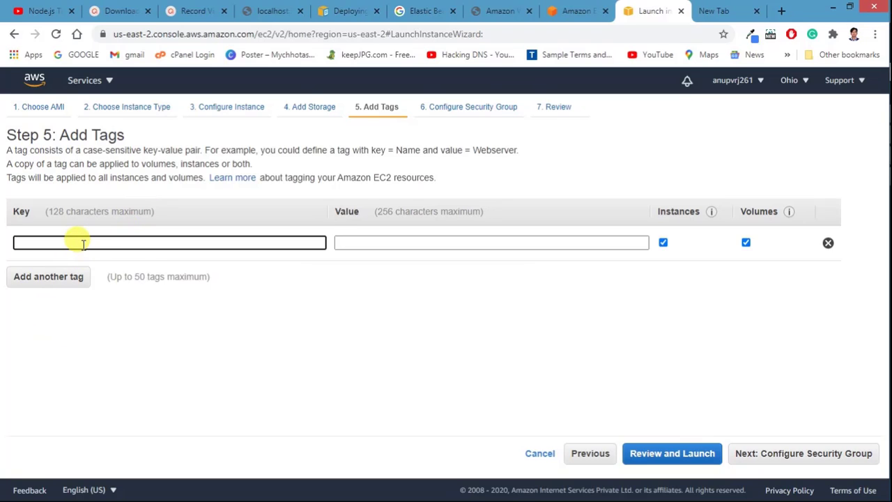
type("tech")
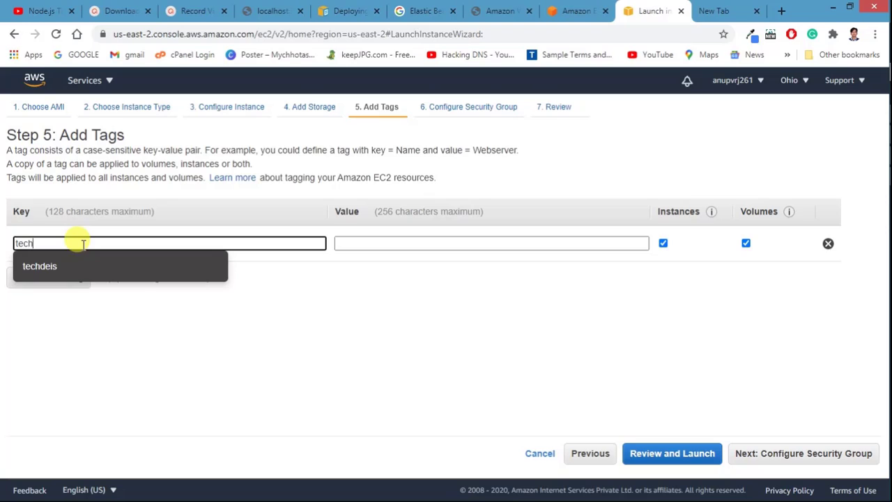
left_click(66, 264)
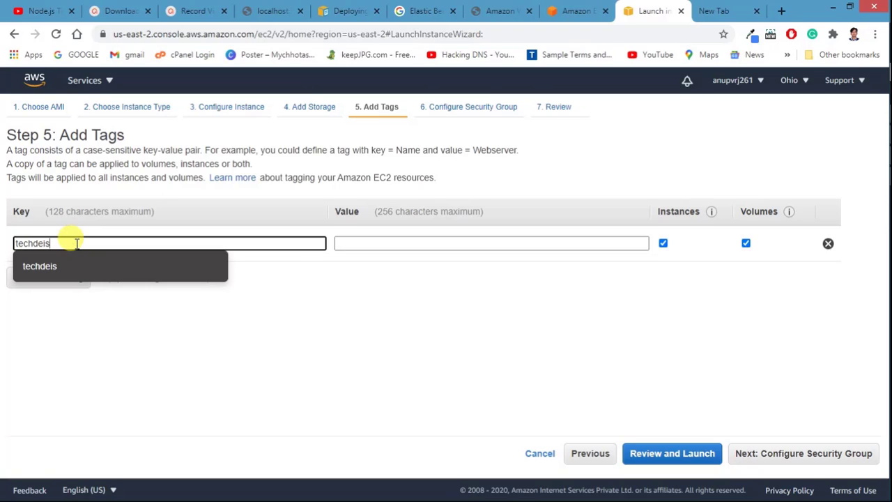
type("web")
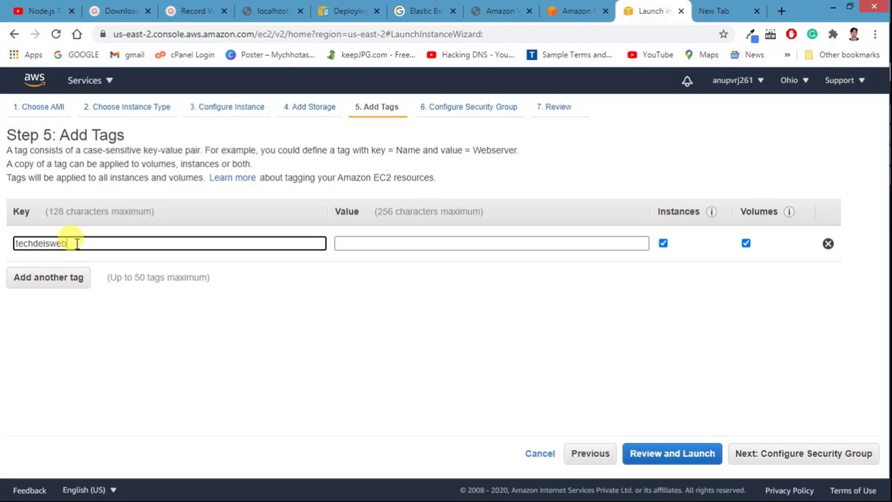
double_click(76, 243)
key("ctrl+c")
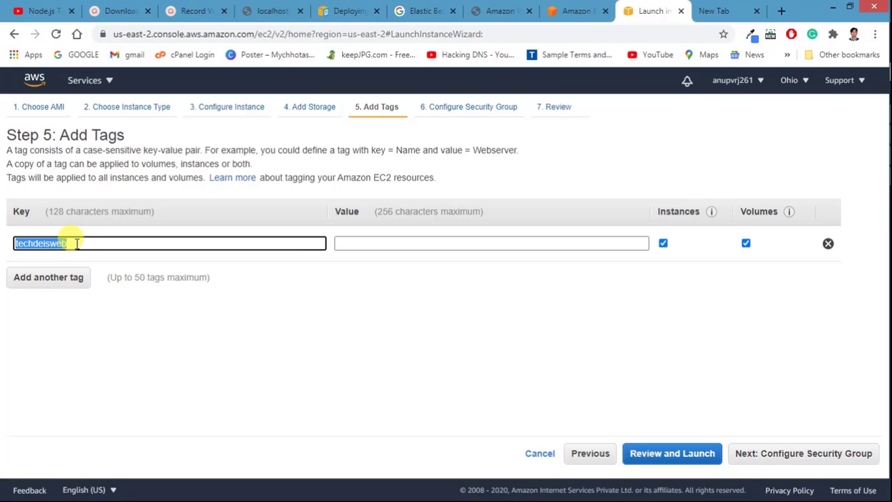
left_click(383, 242)
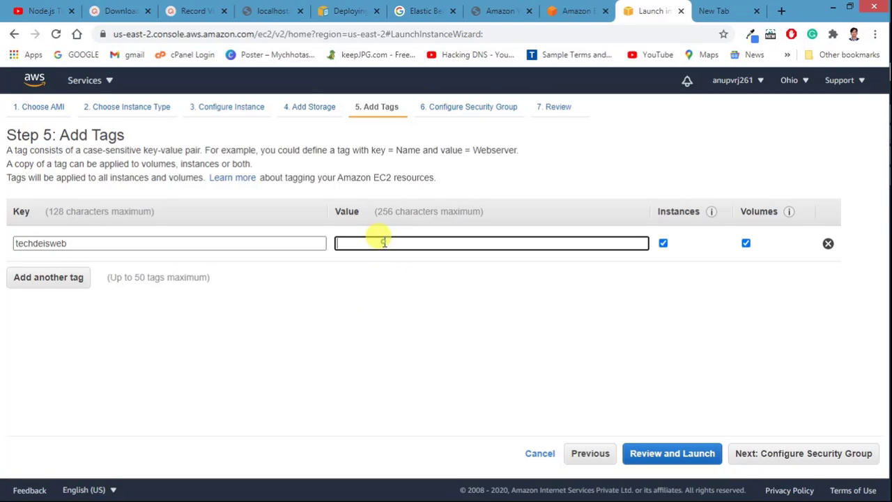
key("ctrl+v")
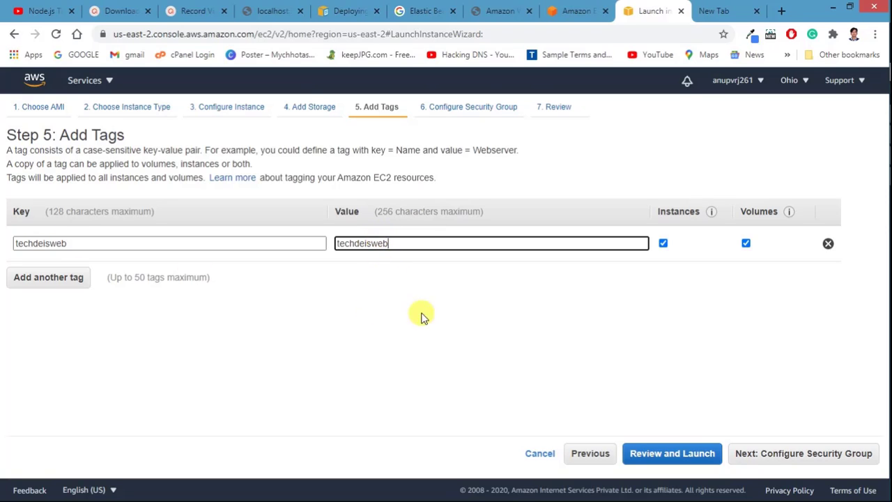
left_click(774, 454)
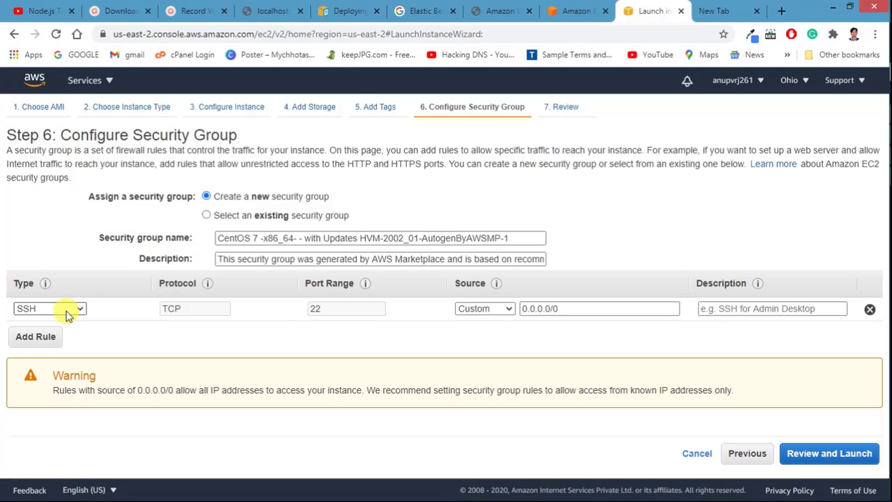
Step: Add an inbound HTTP port 80 rule open to Anywhere
left_click(498, 309)
left_click(498, 309)
left_click(36, 336)
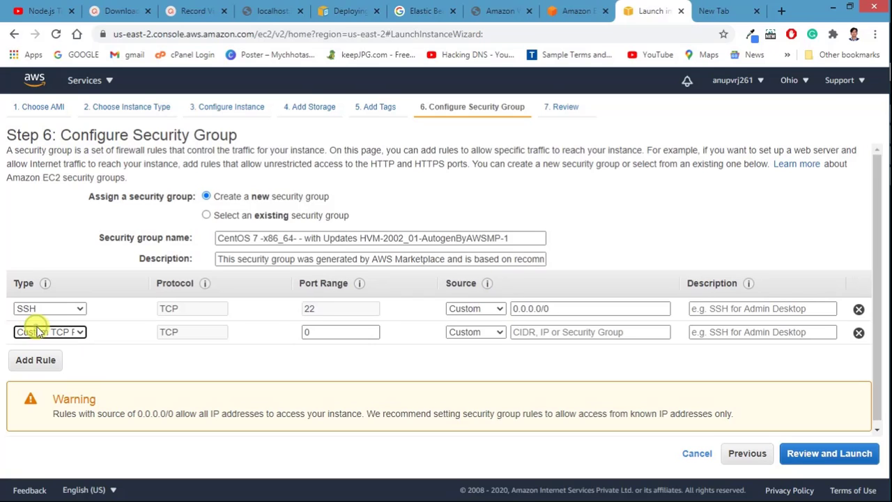
left_click(50, 333)
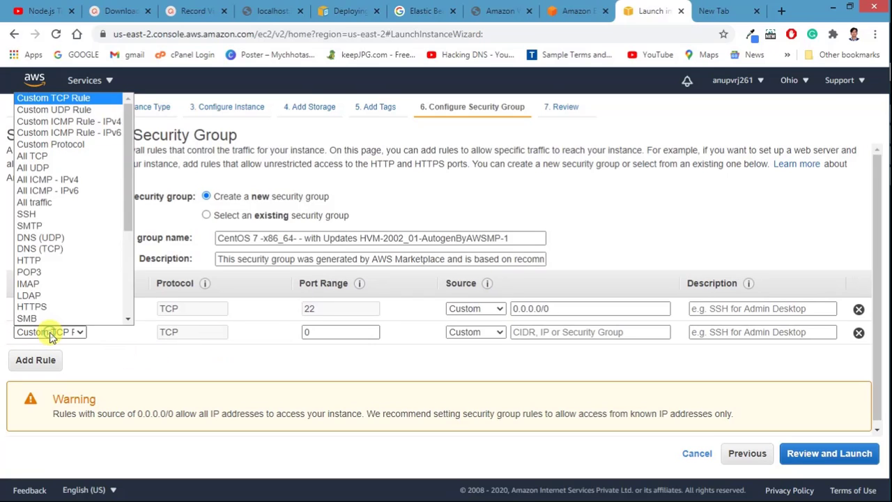
scroll(43, 278, "down", 1)
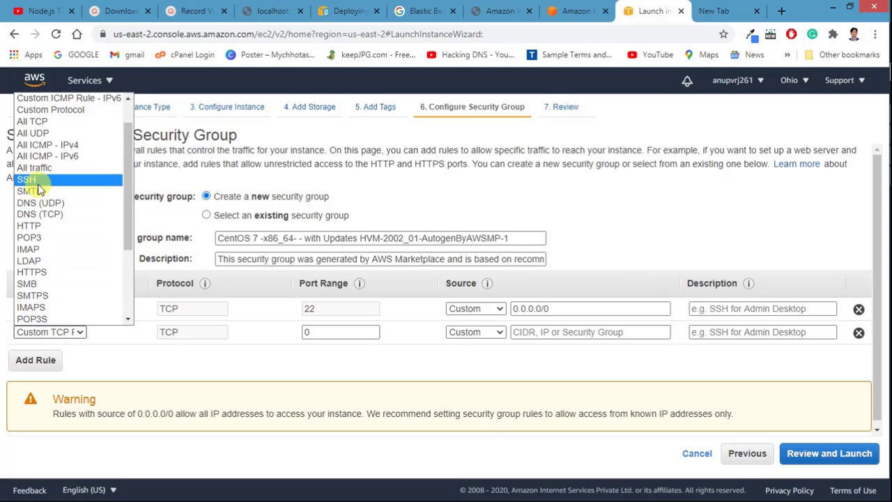
left_click(41, 226)
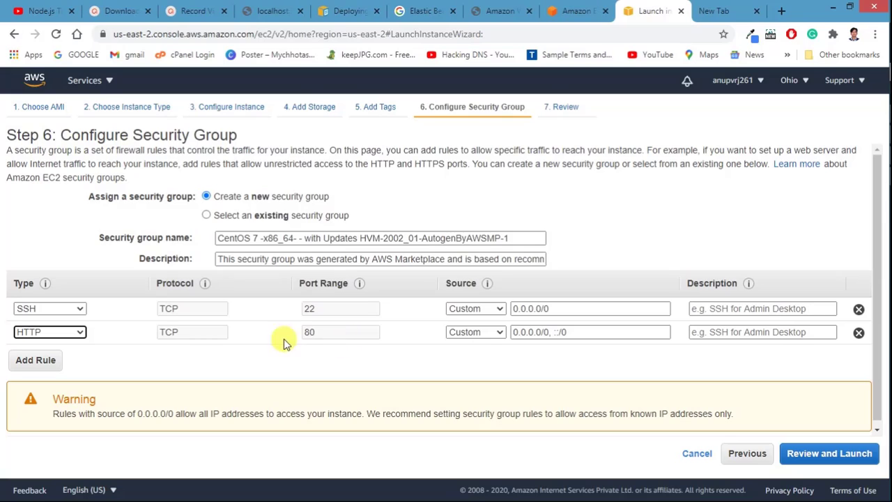
left_click(473, 333)
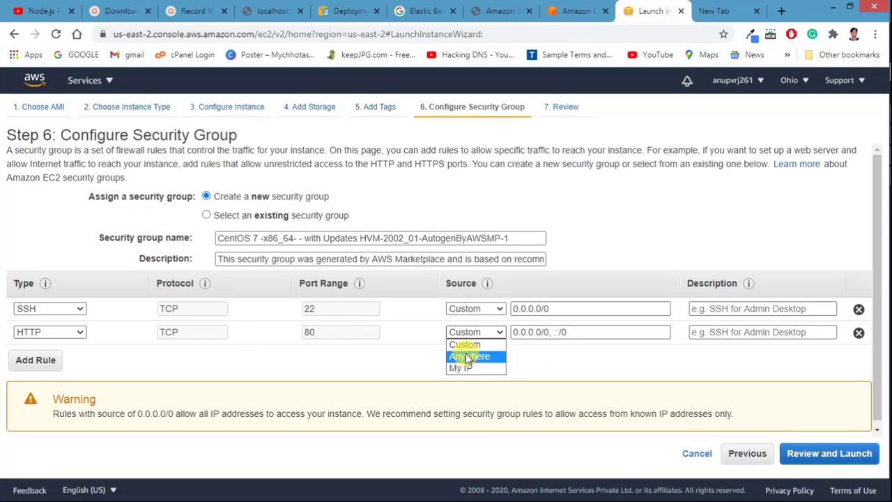
left_click(466, 355)
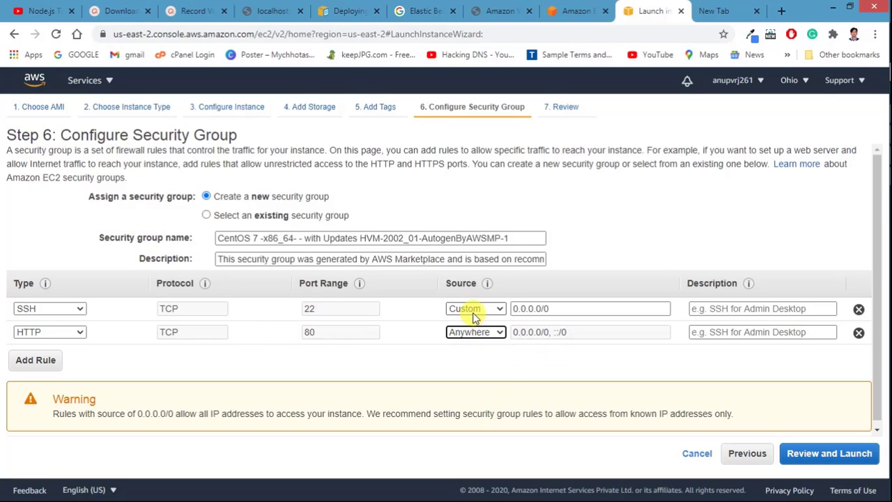
left_click(473, 314)
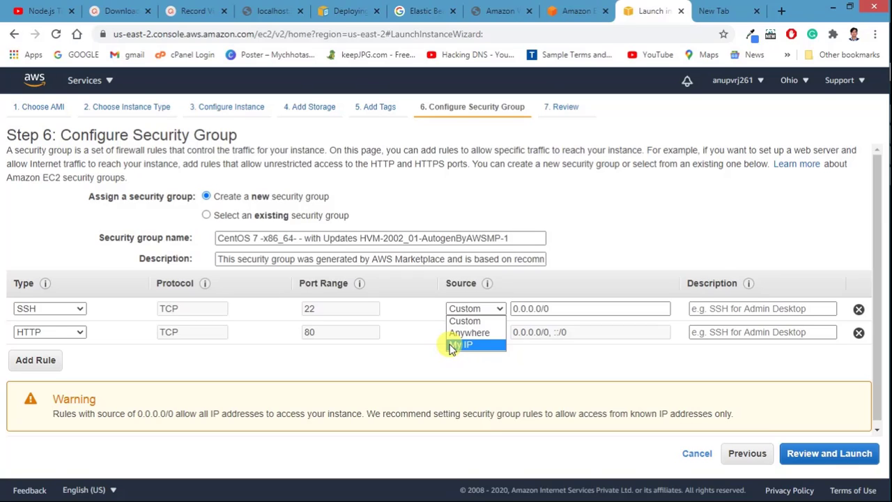
left_click(423, 358)
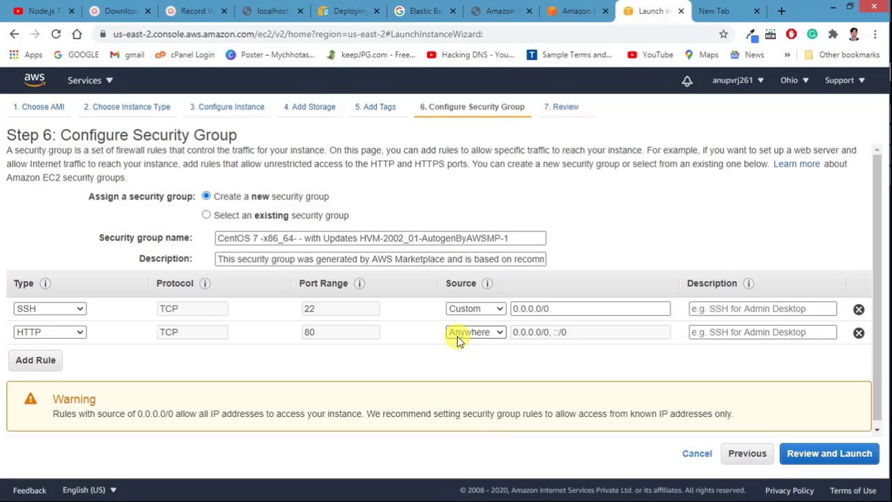
Step: Add an inbound HTTPS port 443 rule open to Anywhere
left_click(44, 361)
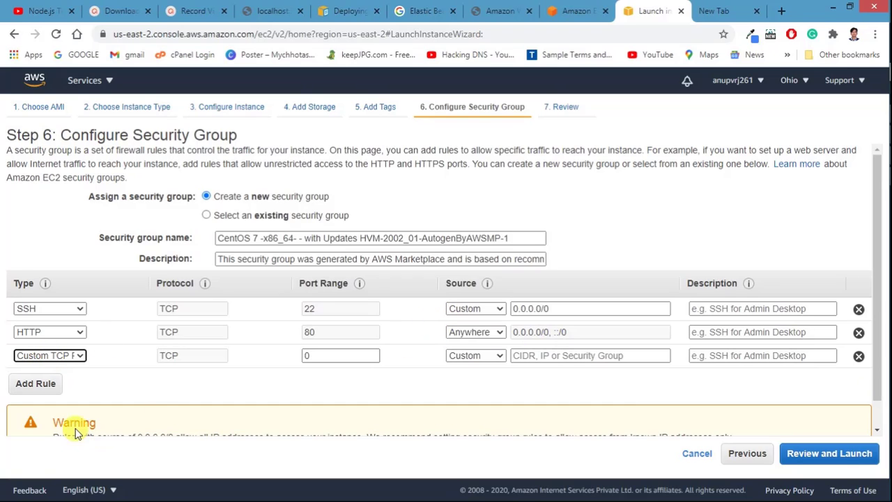
left_click(54, 359)
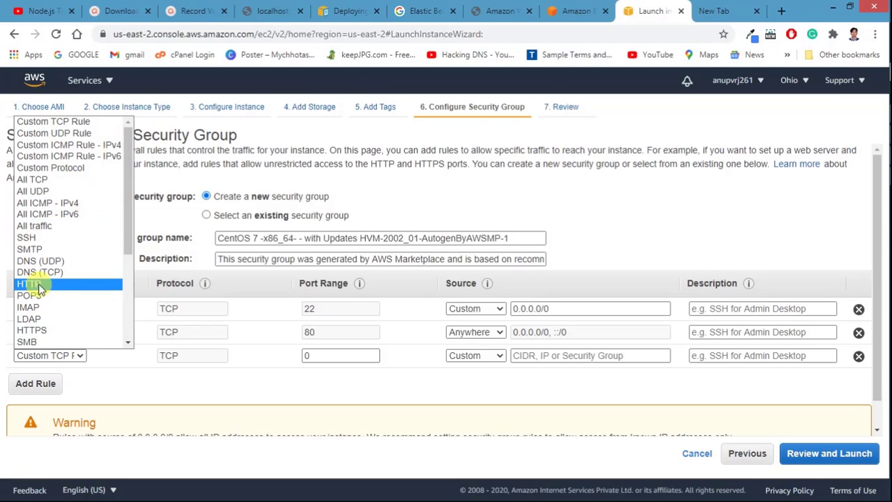
left_click(43, 332)
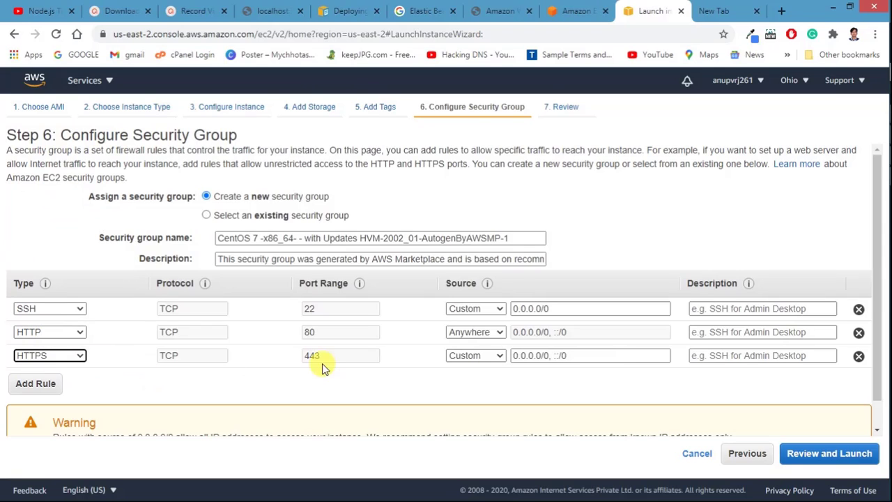
left_click(492, 357)
left_click(469, 380)
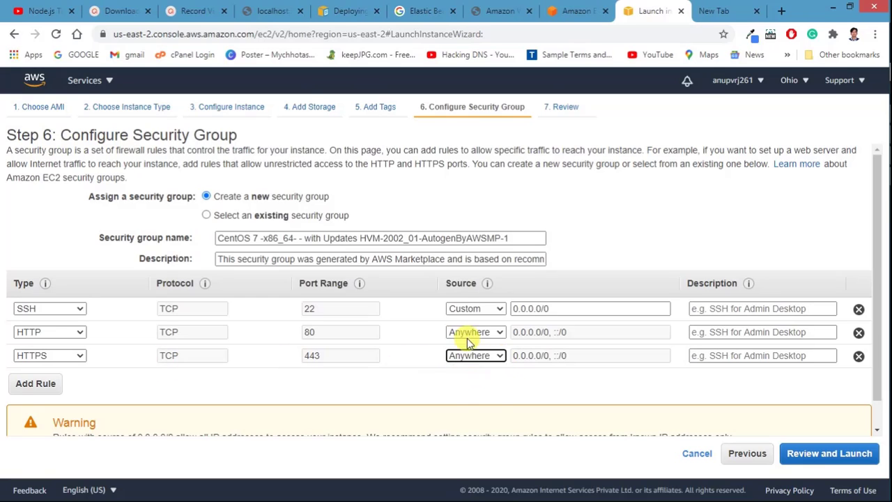
Step: Change the SSH rule's source to Anywhere
left_click(461, 309)
left_click(463, 333)
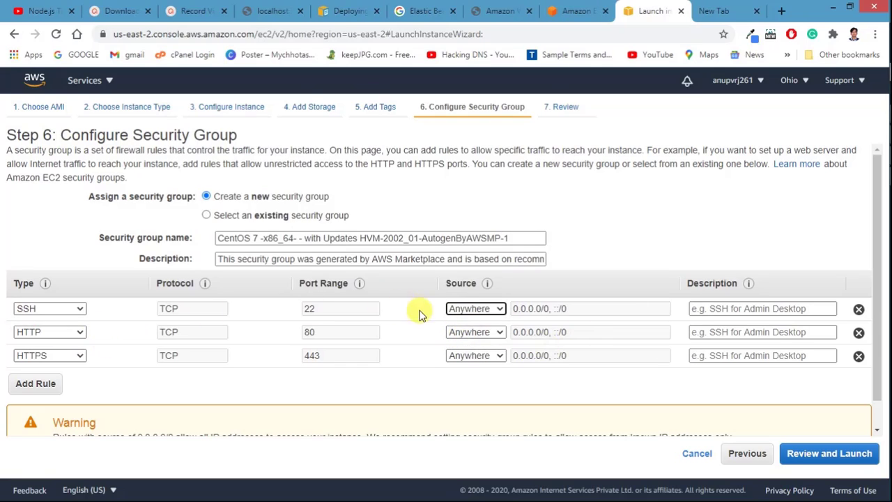
left_click(471, 310)
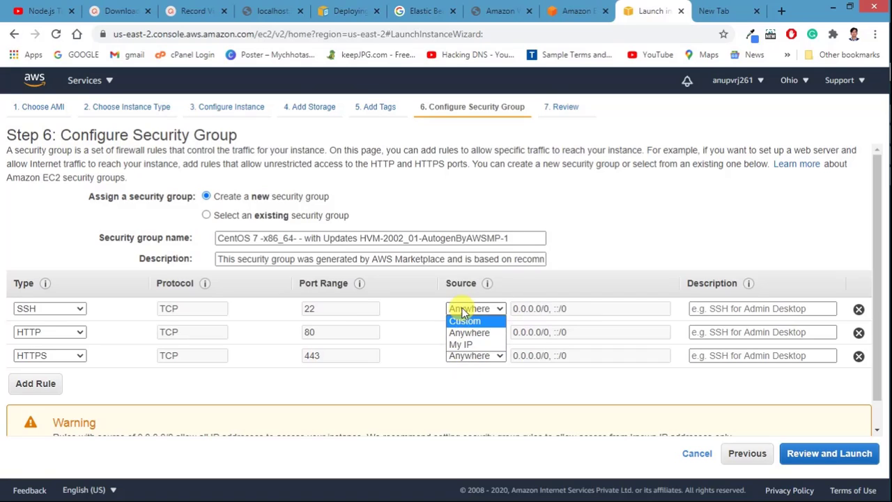
left_click(461, 310)
left_click(461, 309)
left_click(461, 311)
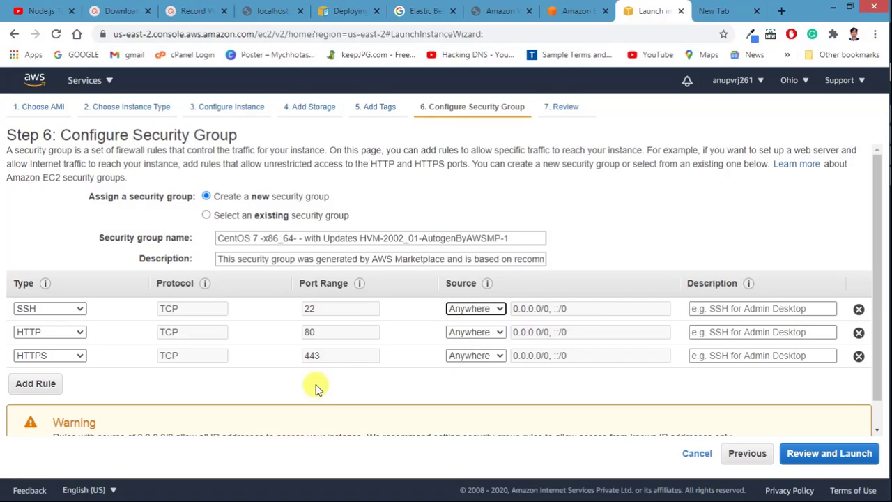
Step: Add a custom TCP rule for port 2083 open to Anywhere
left_click(36, 382)
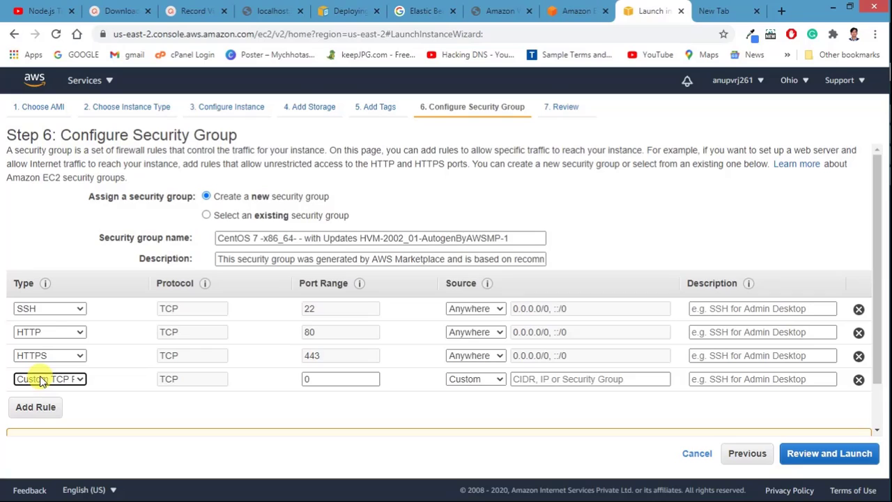
double_click(318, 379)
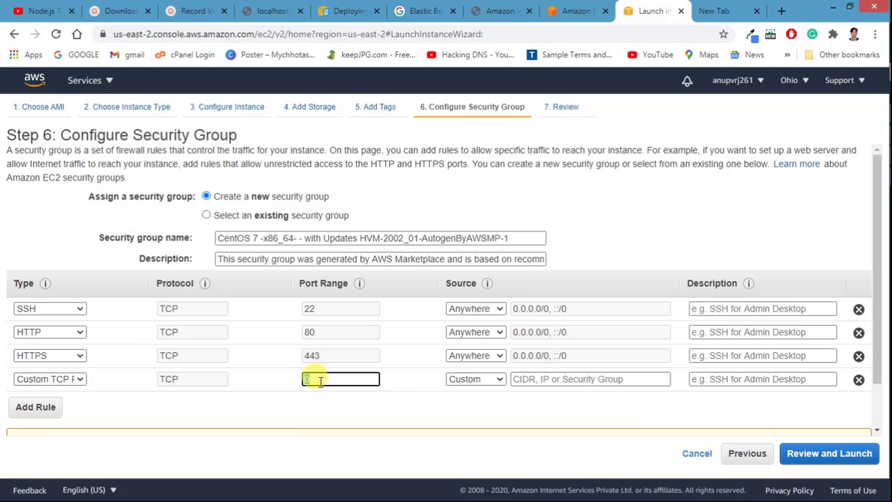
type("2083")
left_click(316, 398)
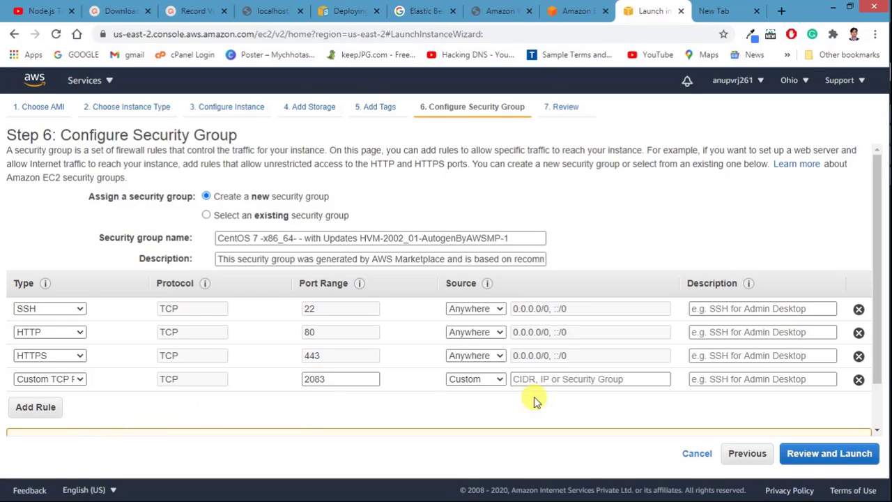
left_click(470, 380)
left_click(480, 404)
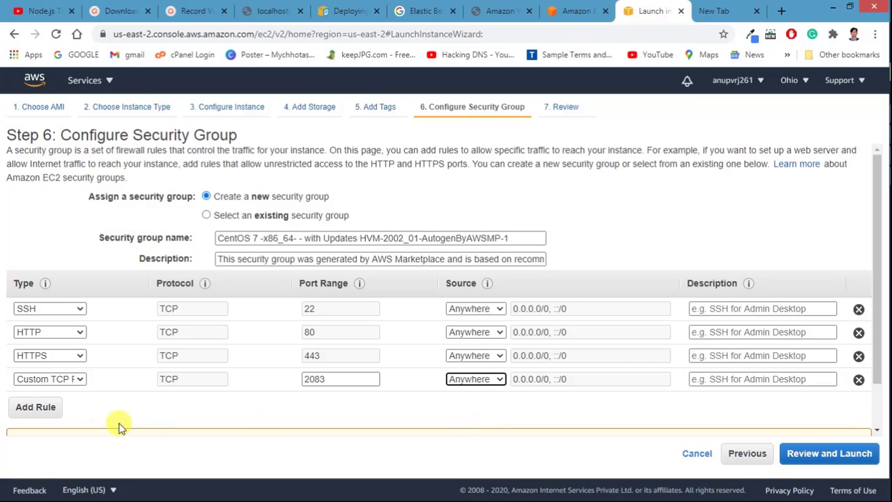
Step: Add a custom TCP rule for port 2087 open to Anywhere
left_click(28, 408)
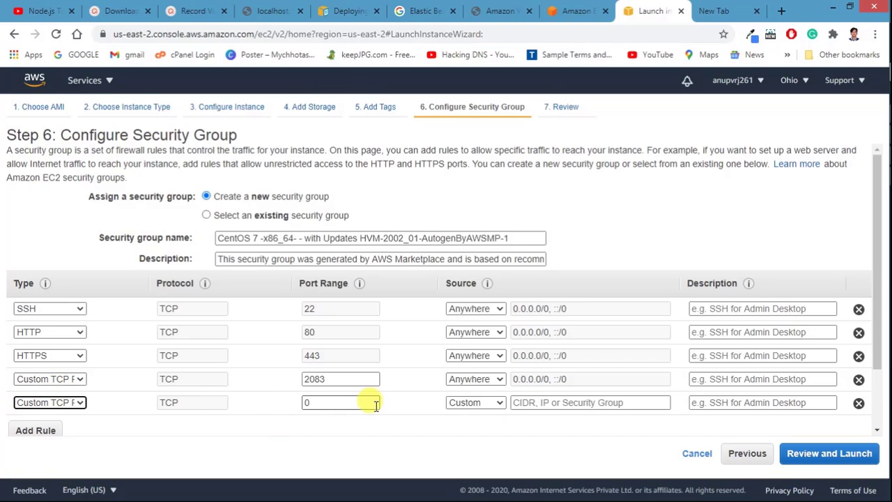
double_click(339, 400)
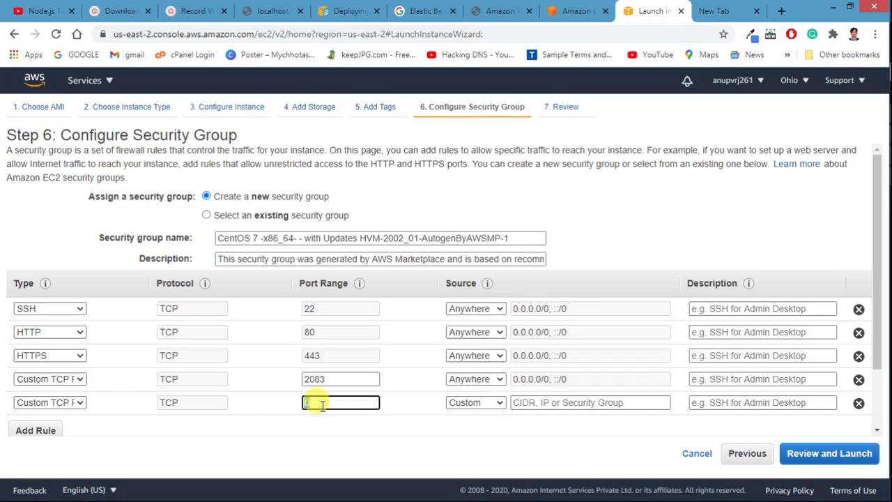
type("2087")
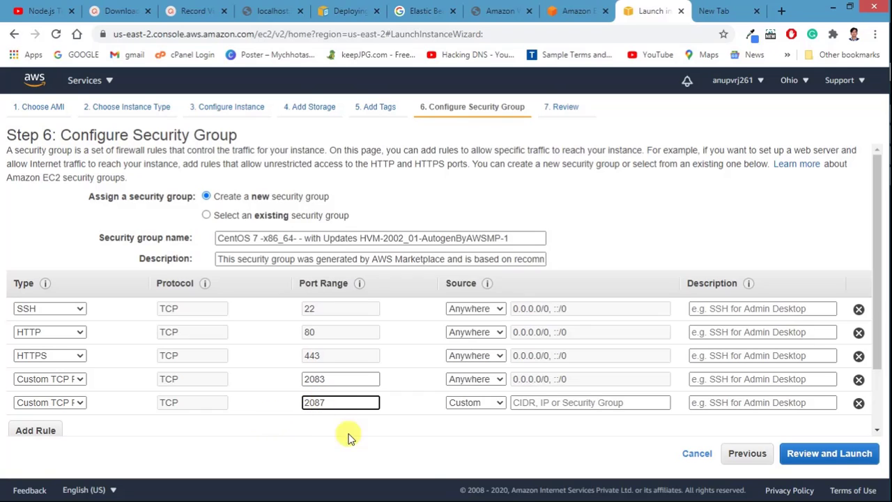
scroll(50, 328, "down", 2)
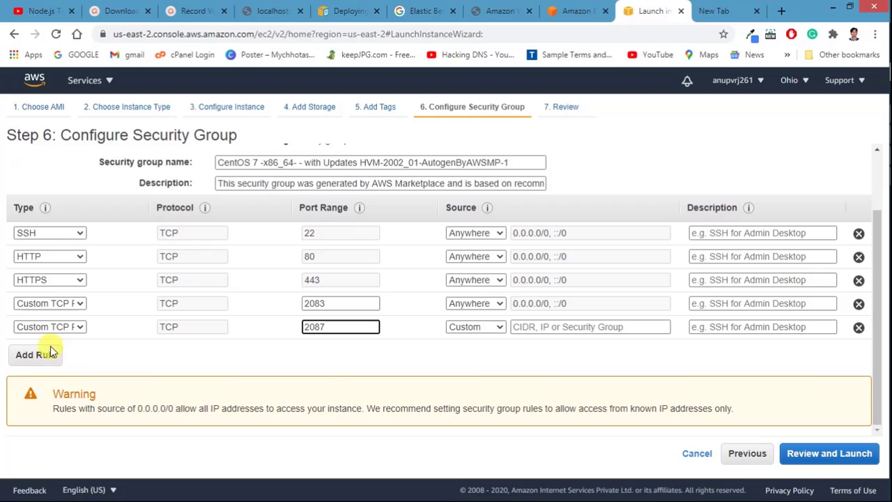
left_click(487, 327)
left_click(477, 351)
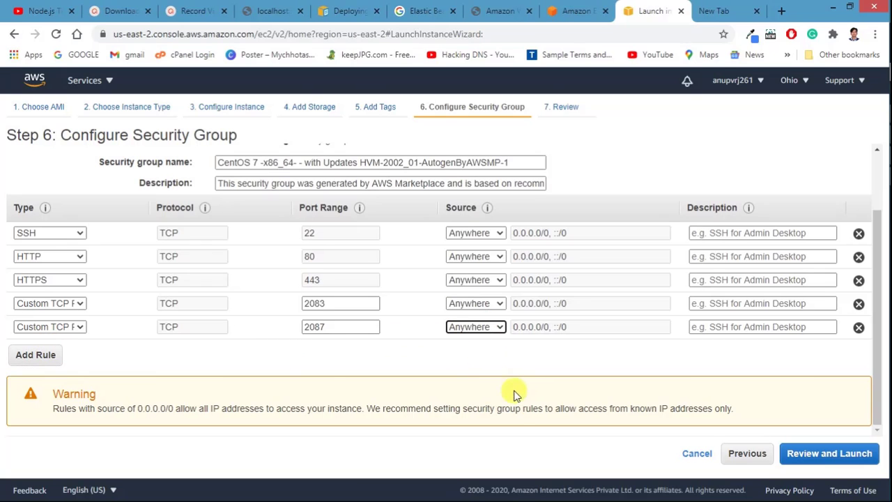
Step: Review the CentOS t2.micro instance settings on Step 7 and launch it
left_click(816, 455)
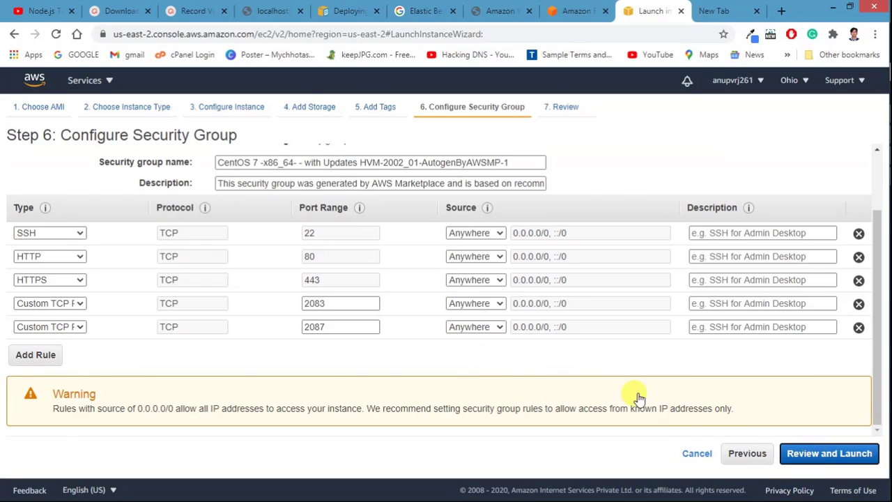
scroll(462, 329, "down", 3)
scroll(460, 328, "down", 5)
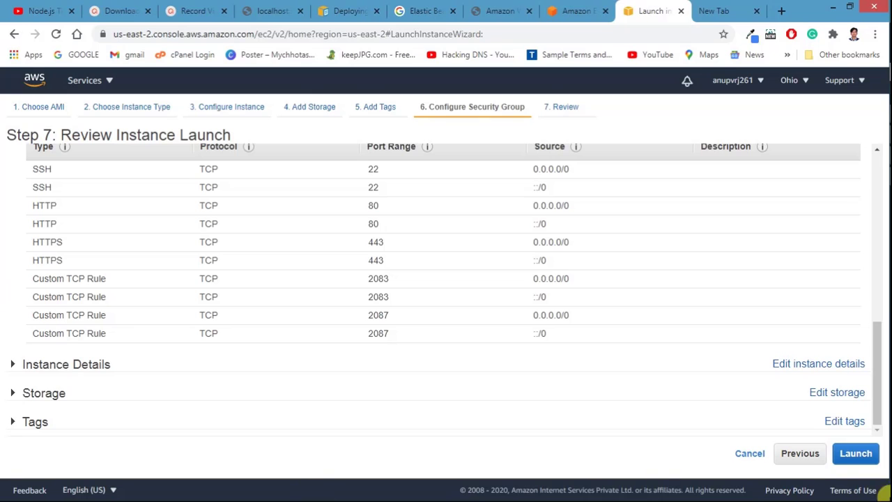
scroll(348, 223, "up", 5)
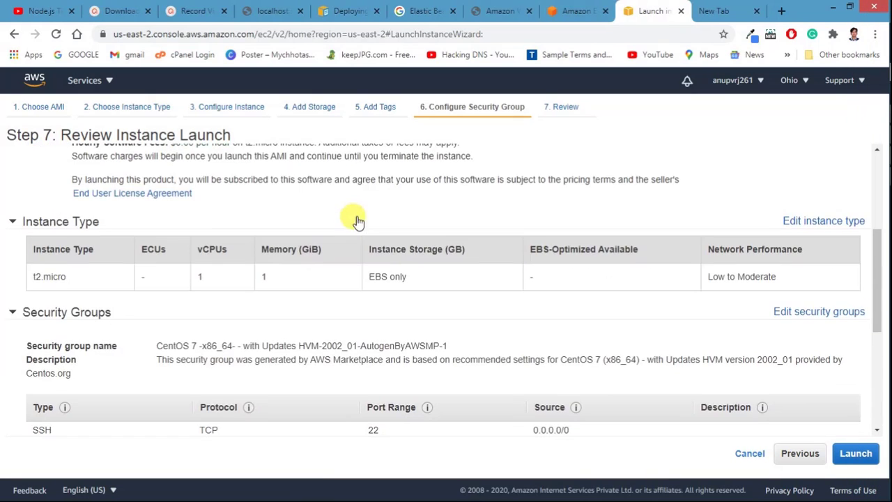
scroll(462, 279, "down", 5)
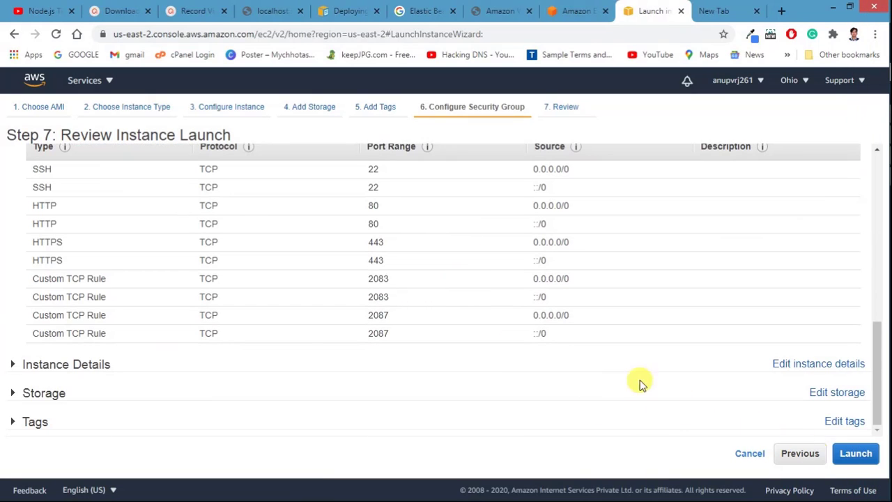
left_click(852, 455)
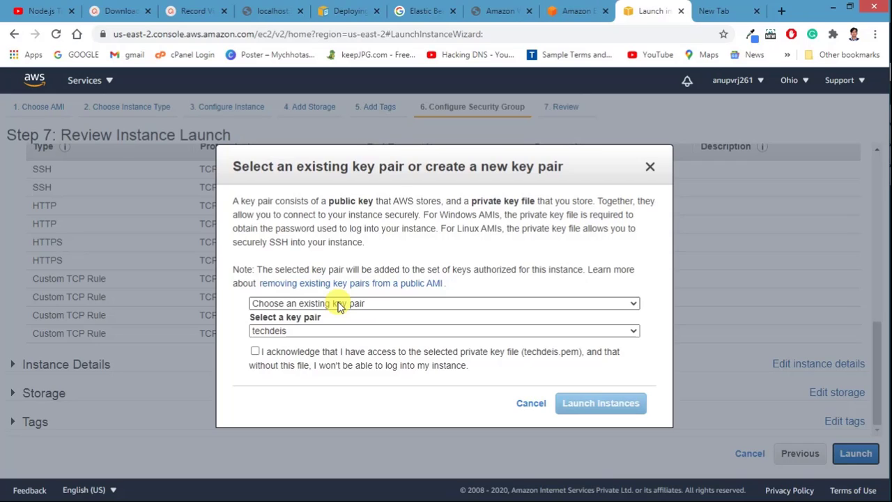
Step: Choose 'Create a new key pair' and name it techdeisweb
left_click(339, 304)
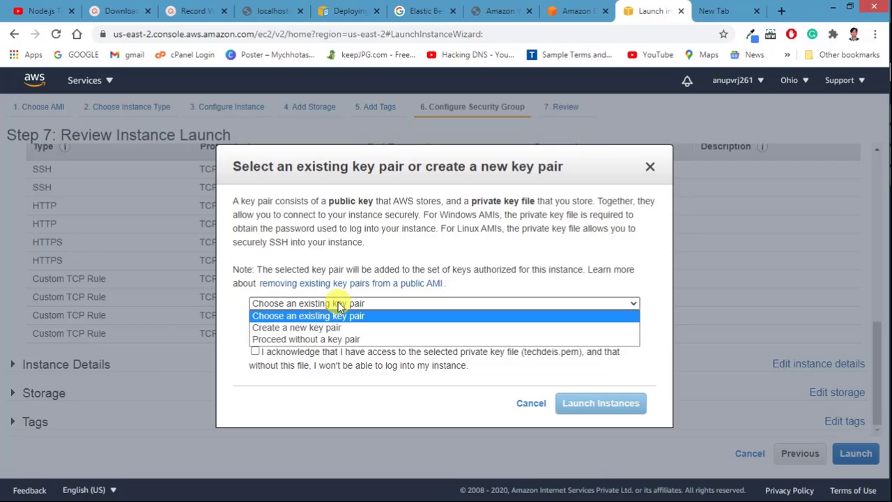
left_click(339, 304)
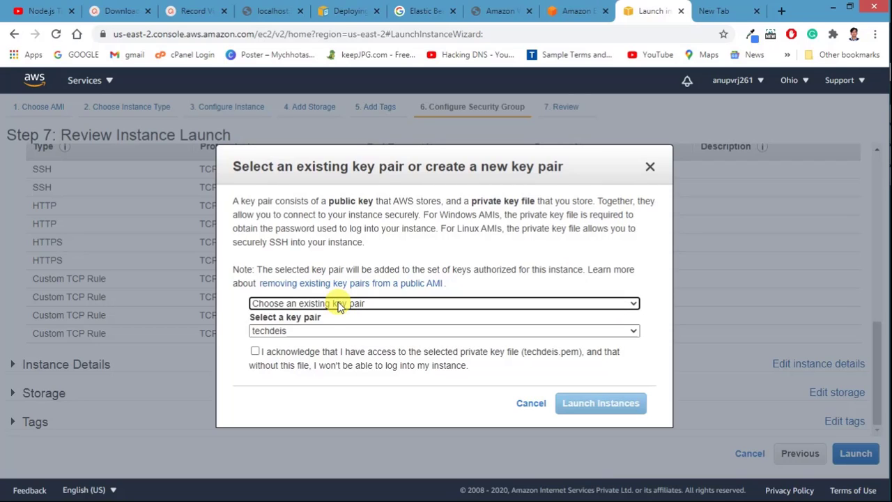
left_click(339, 304)
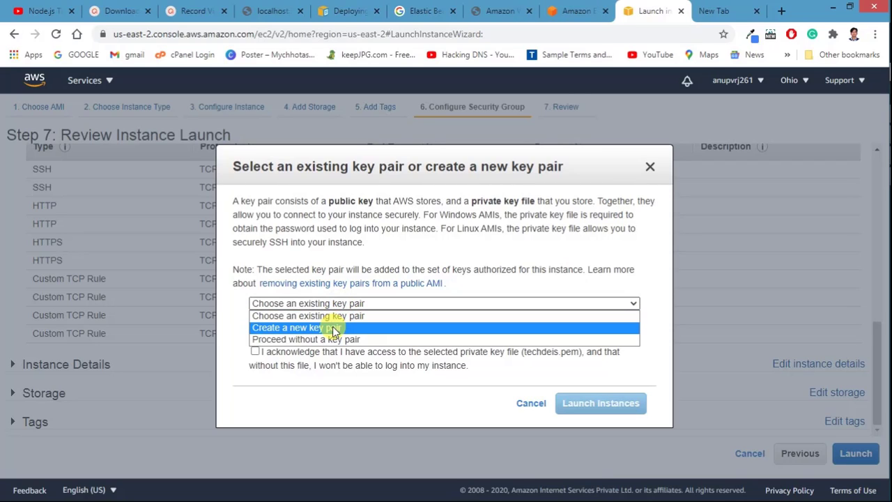
left_click(334, 328)
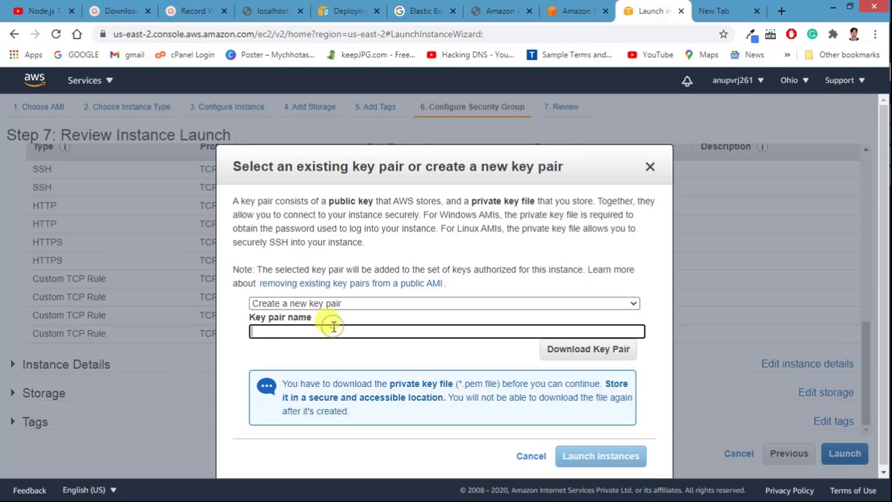
left_click(289, 332)
type("we")
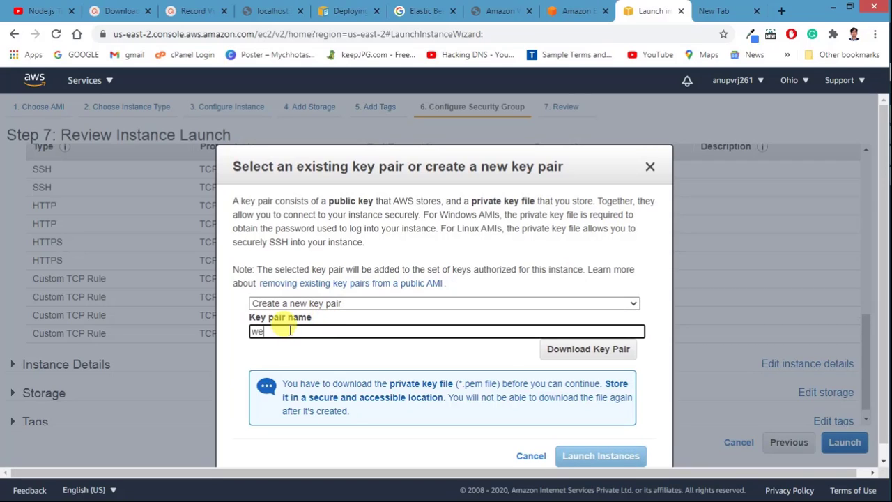
key("BackSpace")
double_click(303, 332)
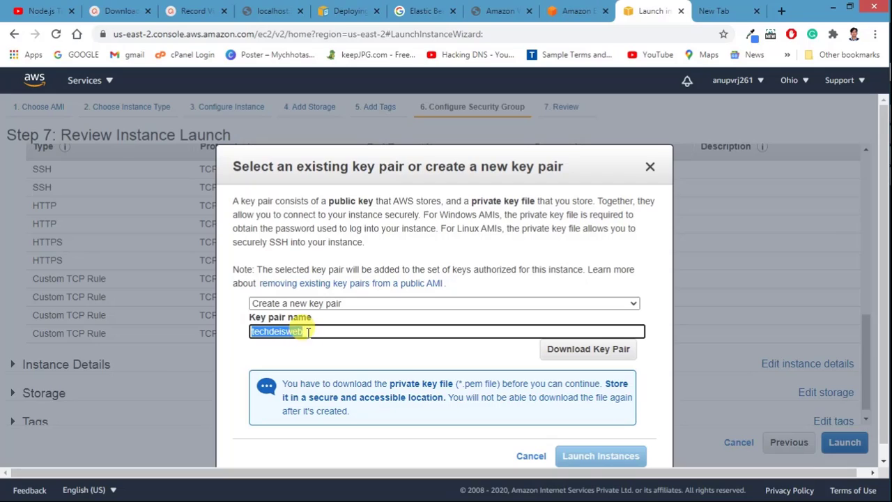
double_click(308, 332)
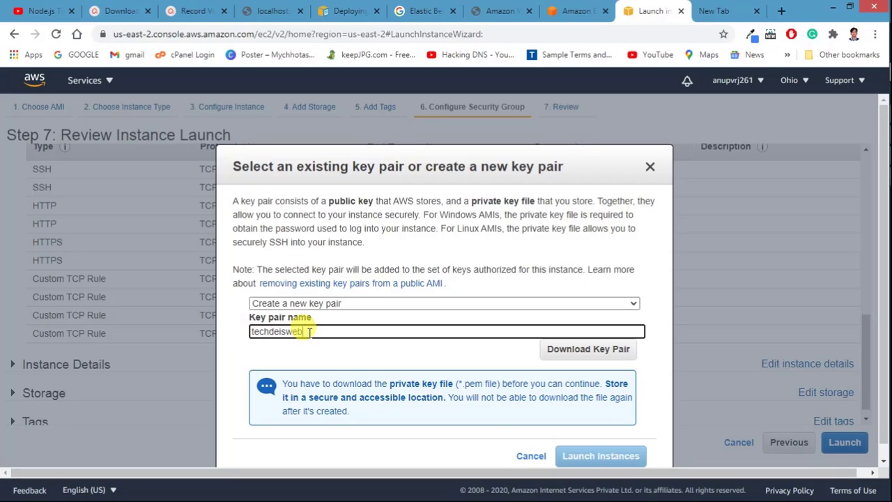
double_click(308, 331)
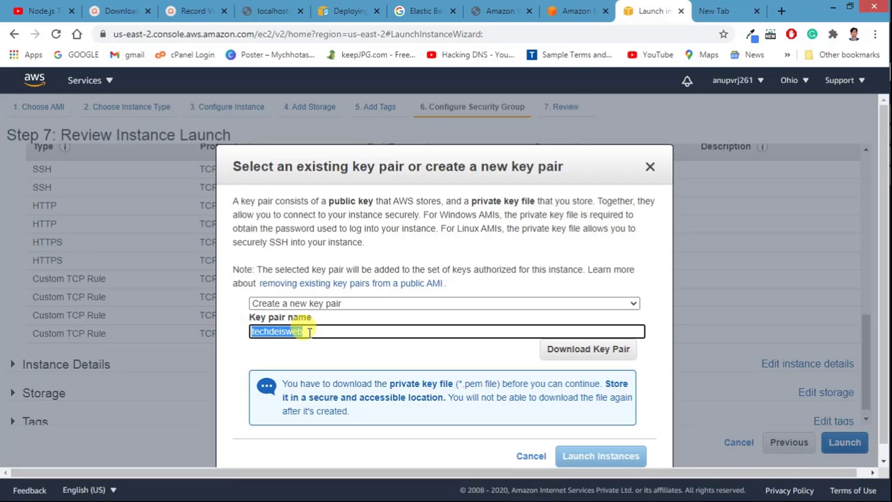
left_click(516, 356)
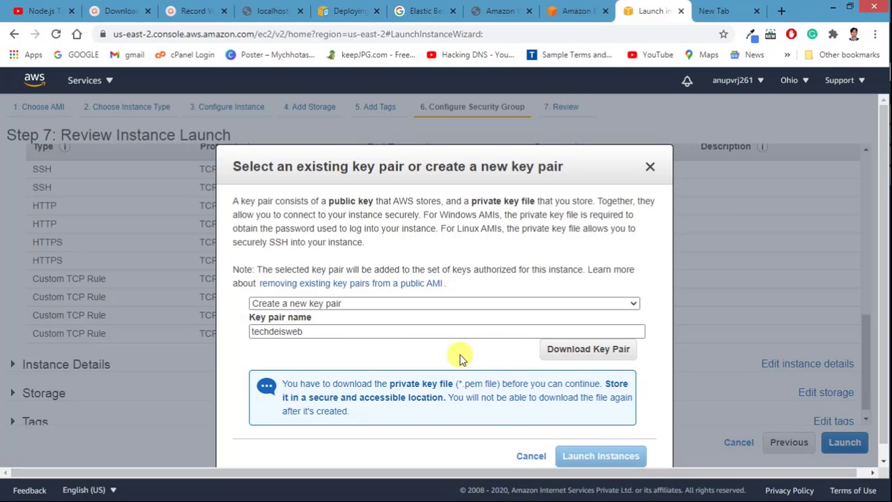
Step: Download techdeisweb.pem into a new Desktop folder named AWS
left_click(582, 352)
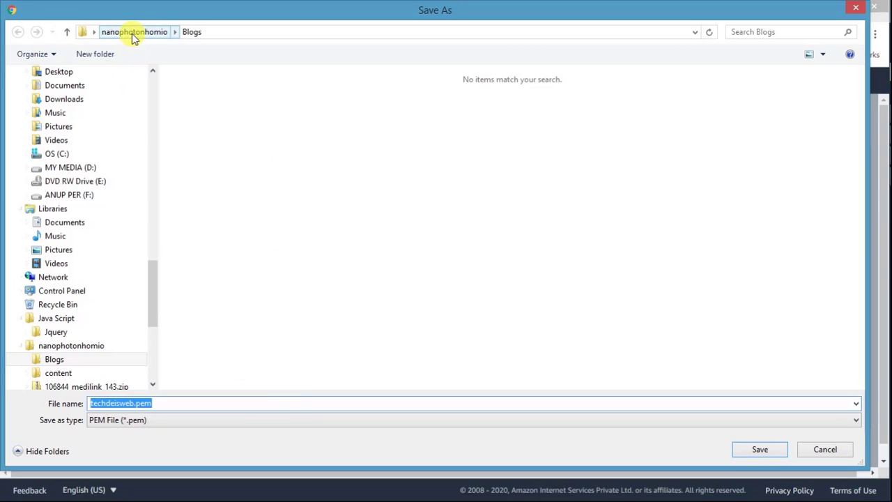
left_click(56, 71)
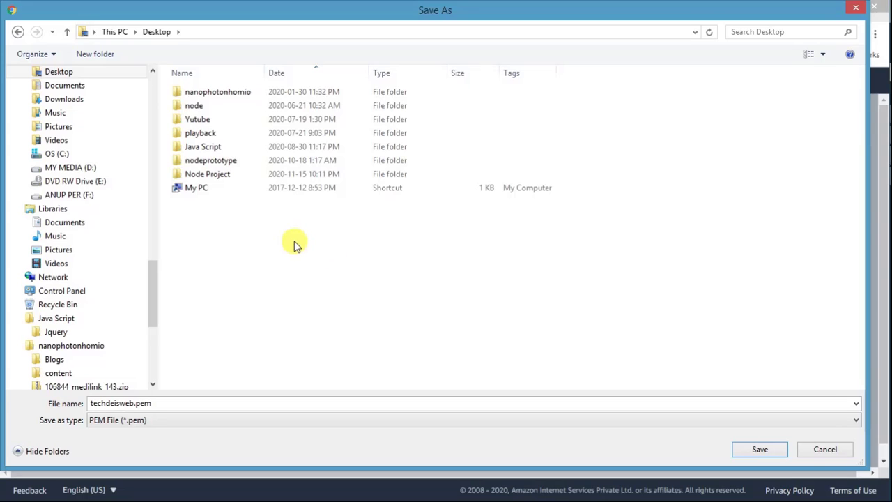
key("ctrl+shift+n")
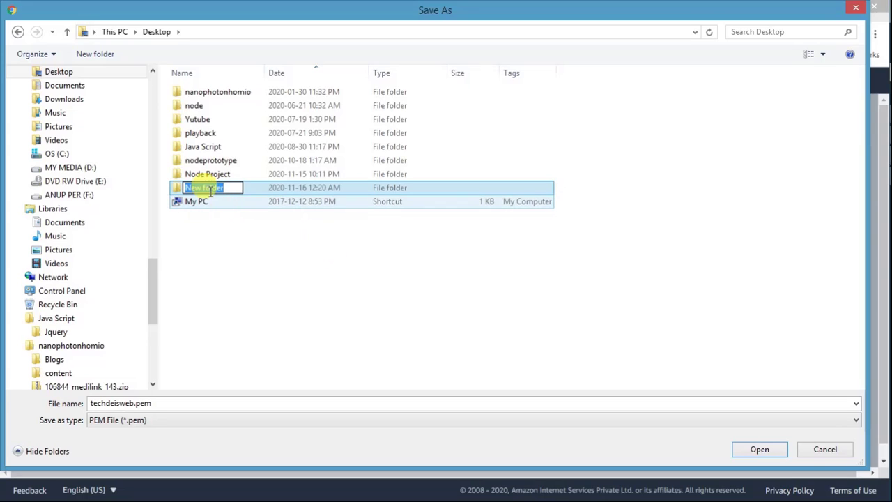
type("AWS")
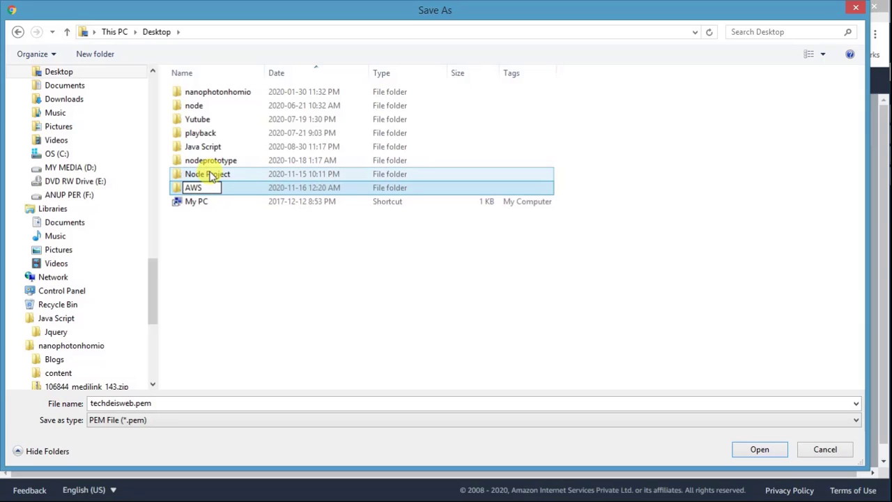
left_click(213, 225)
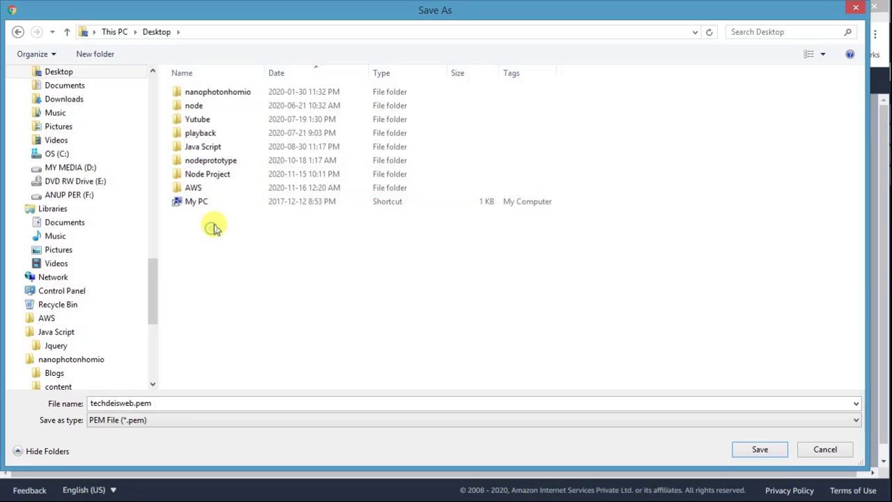
left_click(229, 193)
double_click(229, 190)
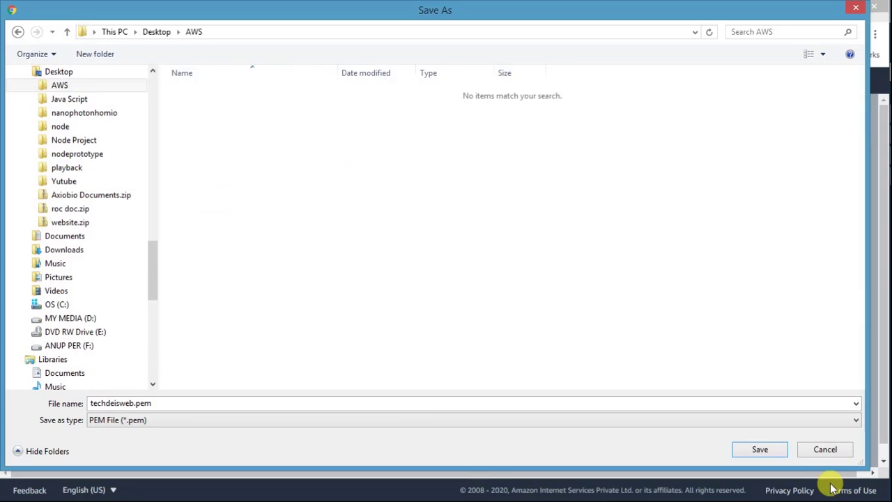
left_click(761, 449)
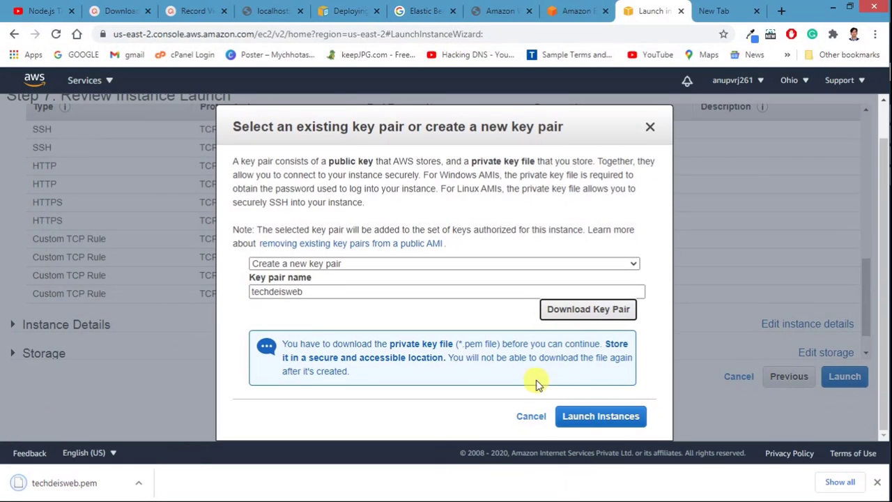
Step: Launch the instance with the new key pair and confirm on the Launch Status page that it is launching
left_click(587, 417)
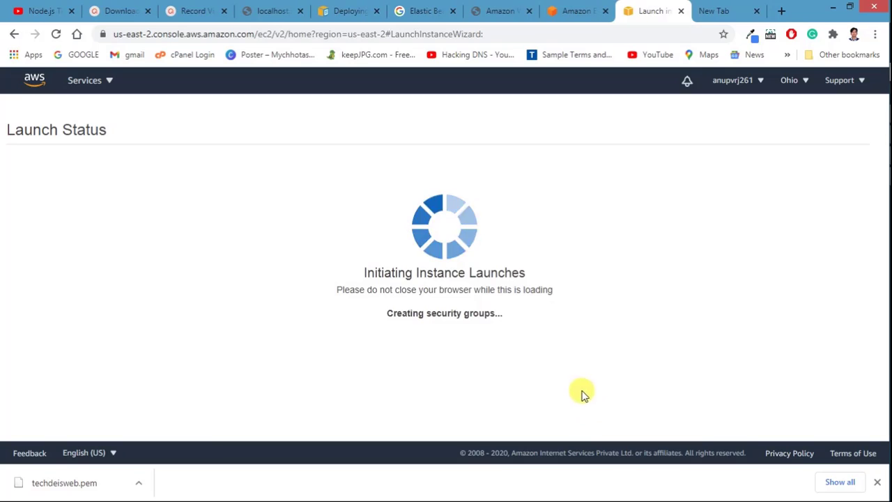
left_click(879, 483)
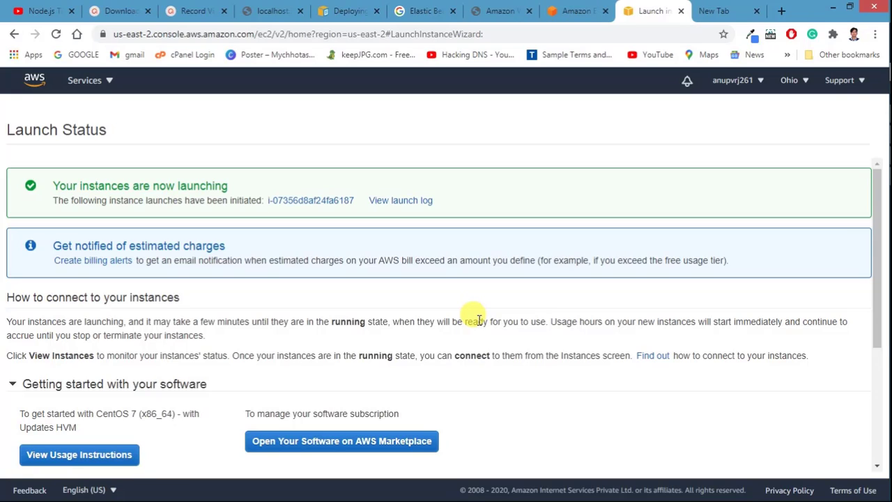
scroll(479, 314, "down", 1)
scroll(474, 313, "up", 1)
scroll(460, 328, "down", 3)
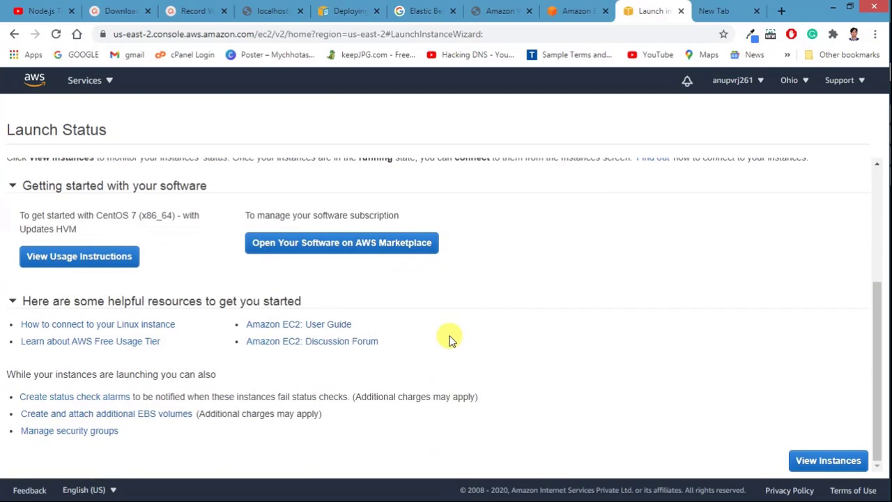
scroll(449, 339, "up", 5)
mouse_move(891, 1)
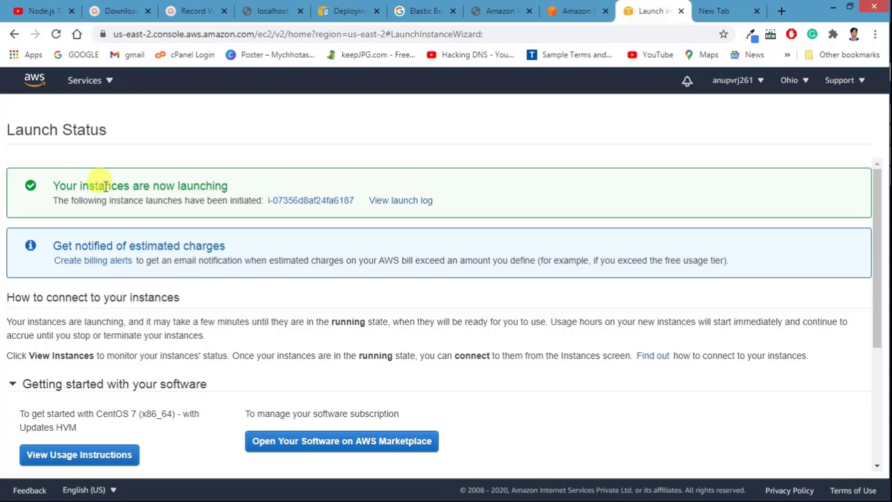
left_click(76, 84)
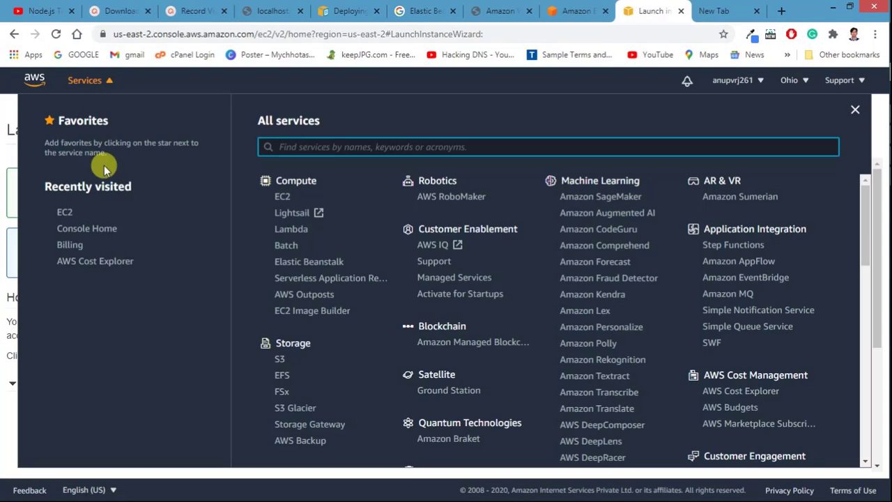
Step: From EC2's running instances, open the new t2.micro instance's summary showing its public IPv4 and DNS
left_click(60, 210)
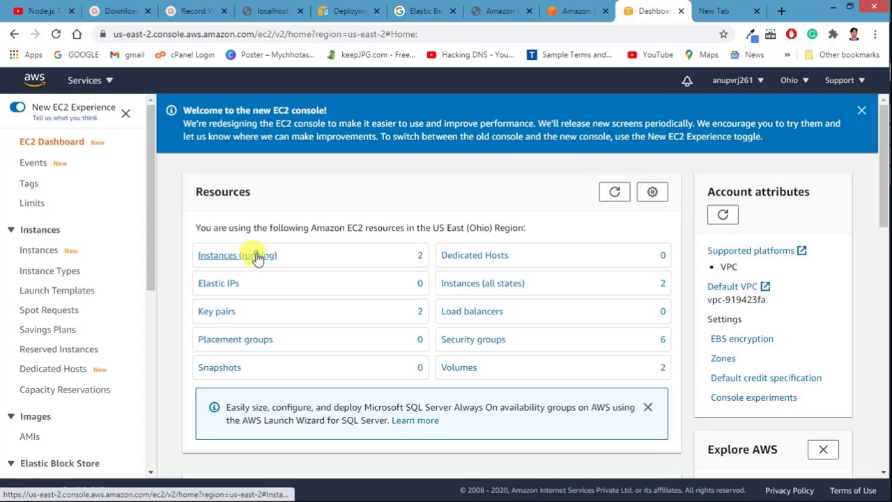
left_click(257, 257)
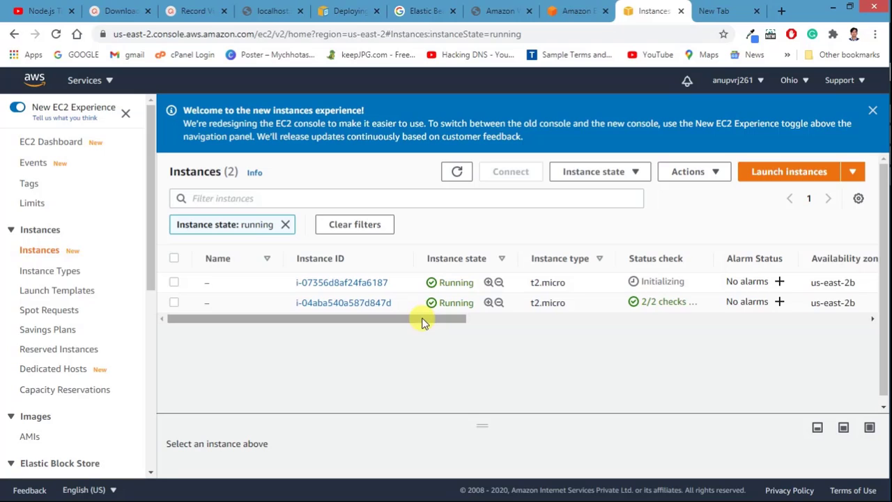
left_click_drag(423, 323, 336, 376)
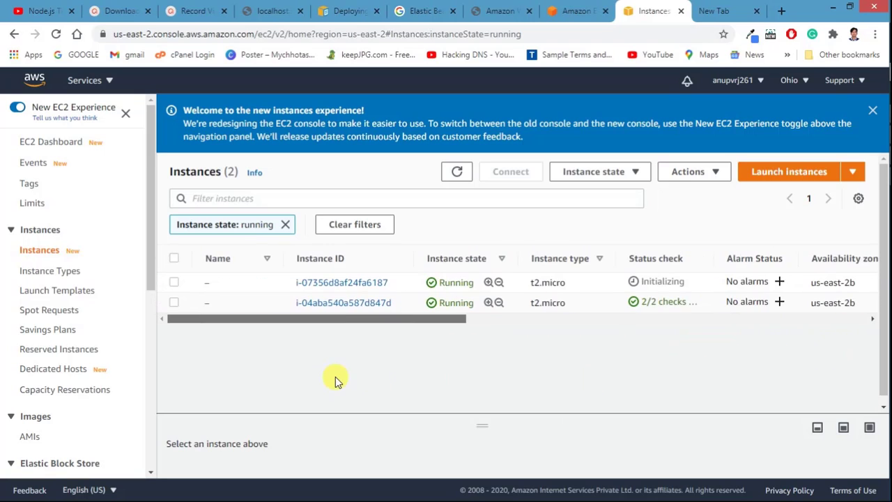
left_click(341, 282)
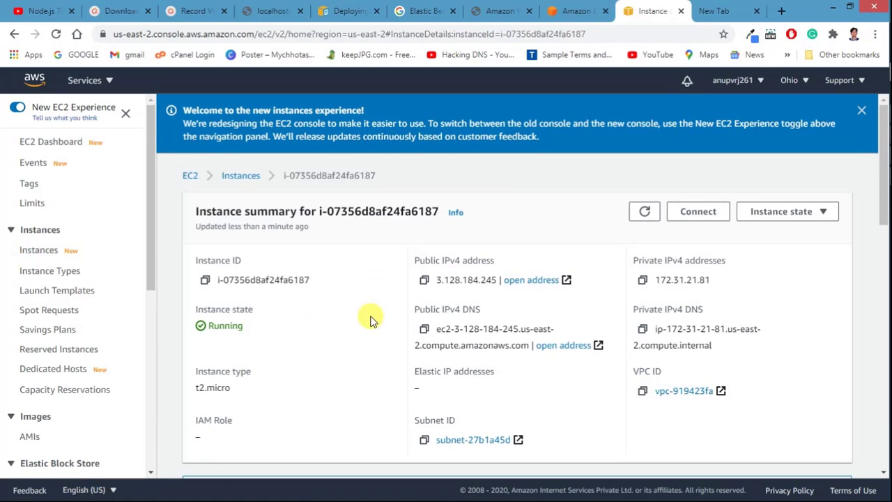
scroll(370, 319, "down", 2)
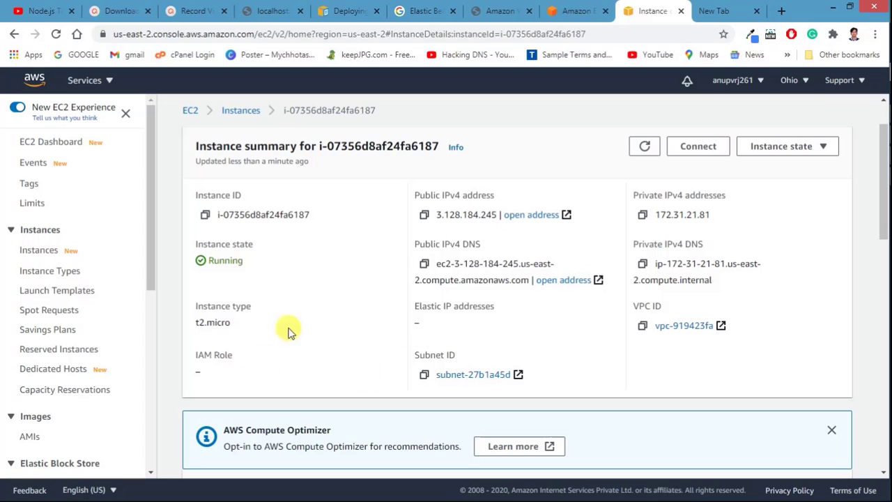
scroll(537, 353, "down", 5)
scroll(537, 350, "up", 7)
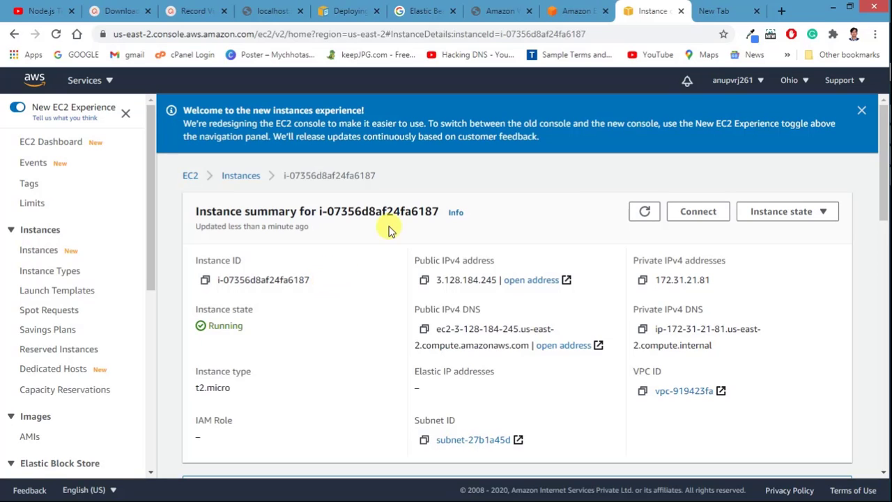
Step: Search Windows for 'put' and launch PuTTYgen from the results
mouse_move(882, 465)
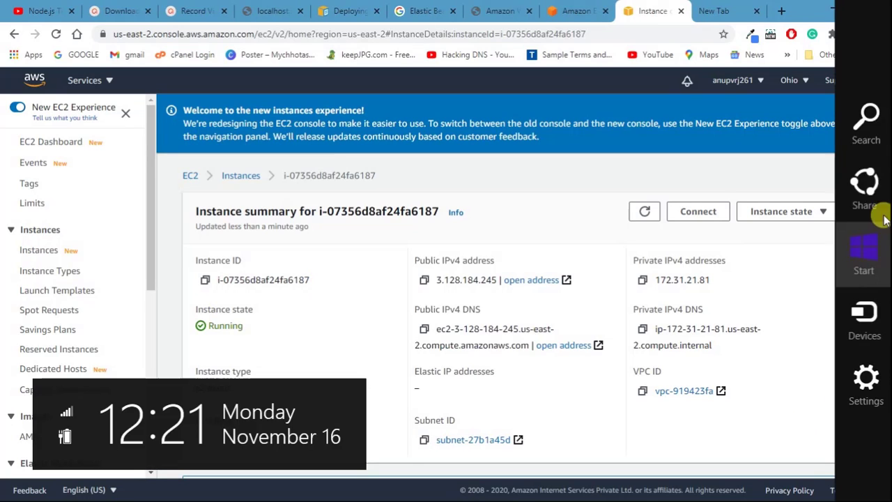
left_click(861, 117)
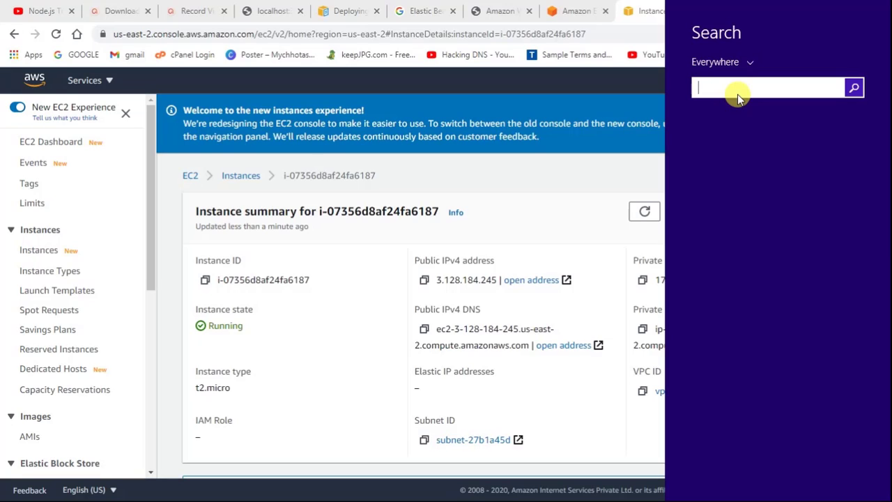
type("putTY")
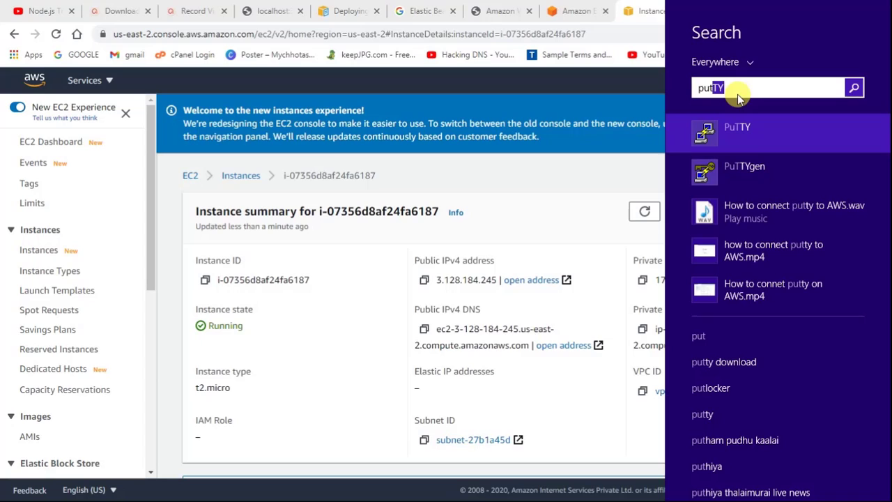
left_click(771, 168)
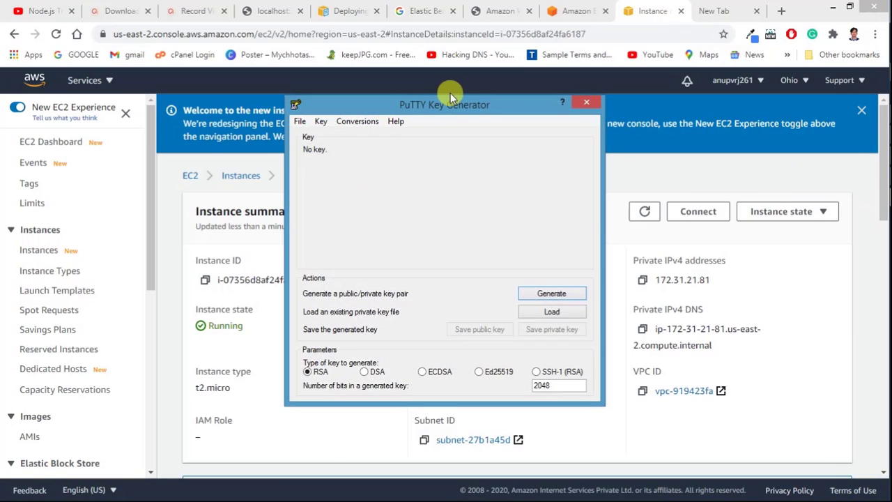
Step: Load techdeisweb.pem from Desktop\AWS into PuTTYgen, switching the filter to All Files to find it
mouse_move(882, 181)
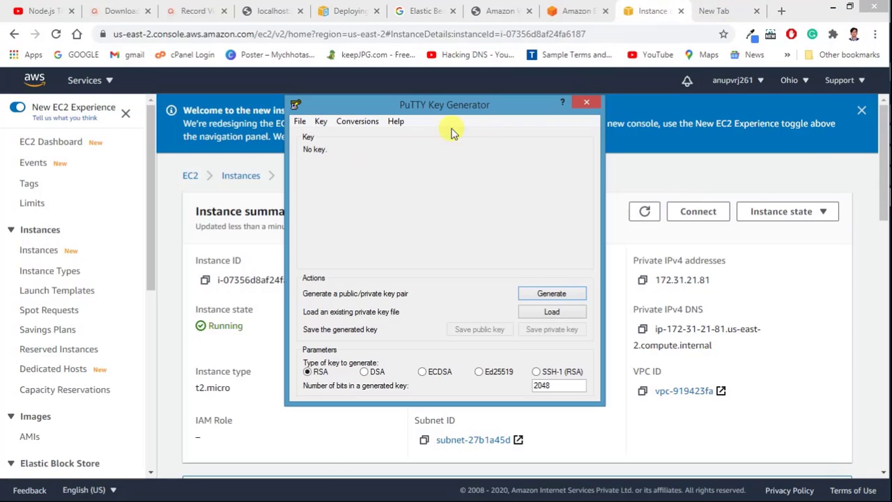
left_click(551, 315)
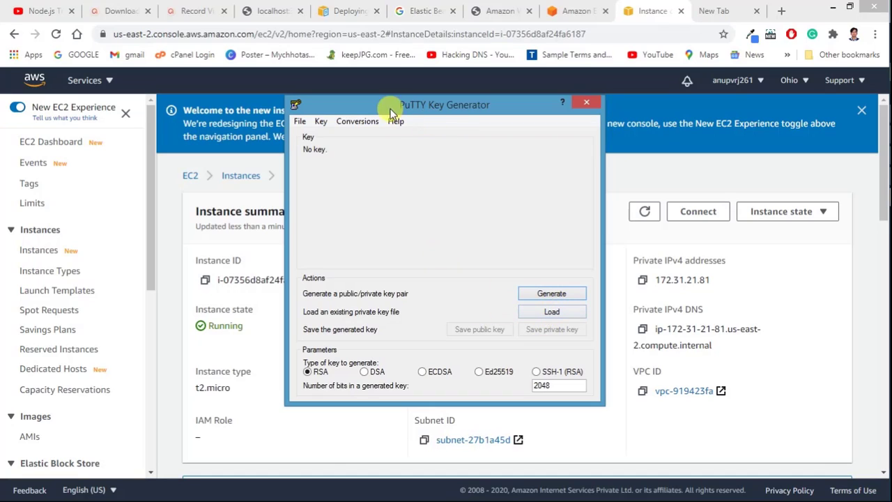
left_click(553, 315)
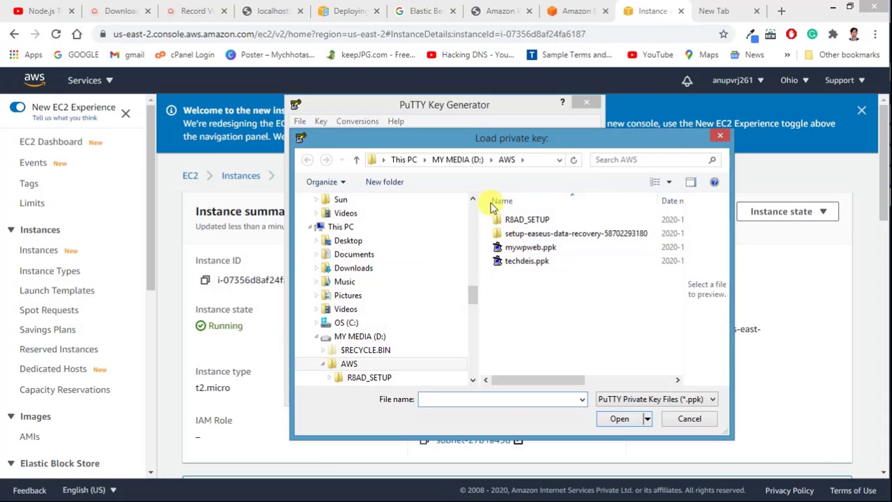
left_click(399, 160)
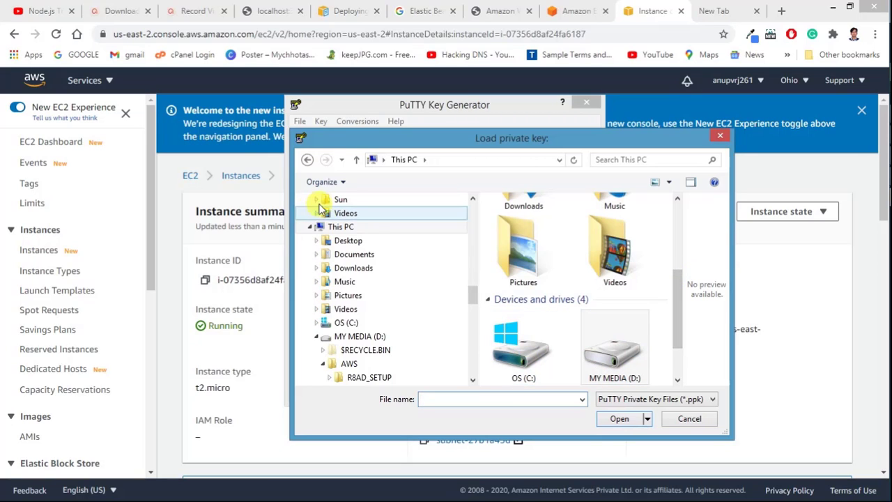
left_click(362, 244)
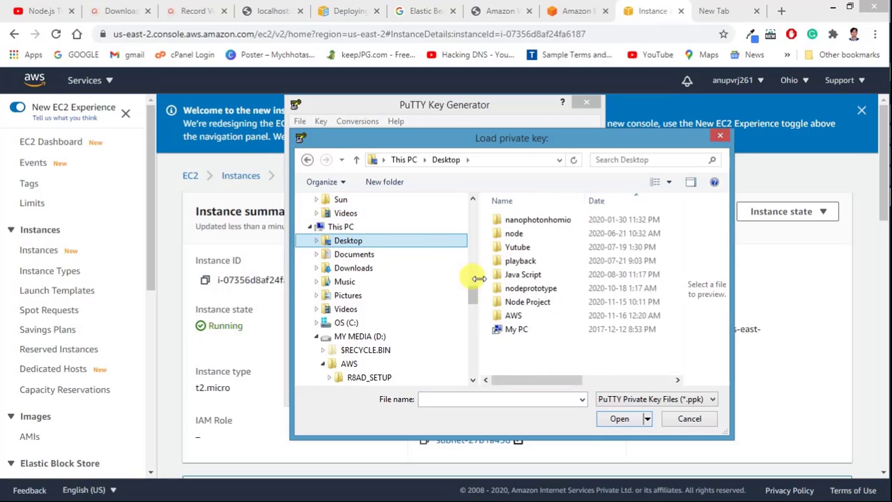
double_click(520, 316)
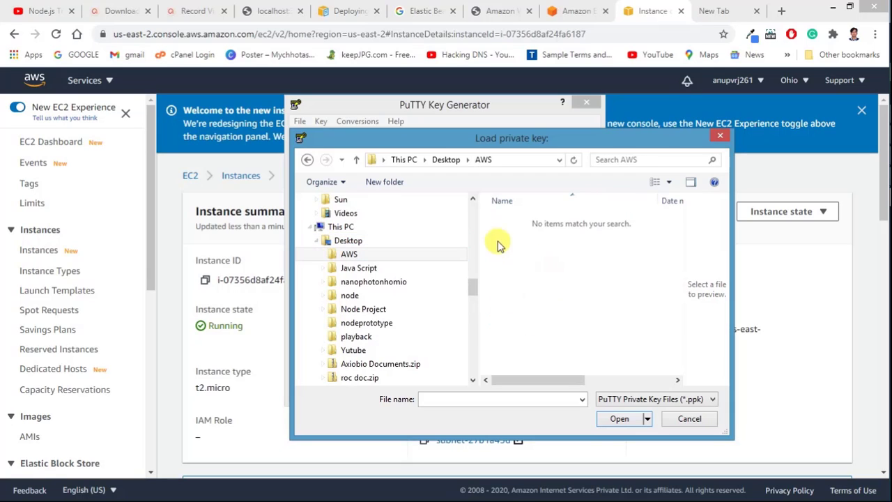
left_click(649, 401)
left_click(618, 421)
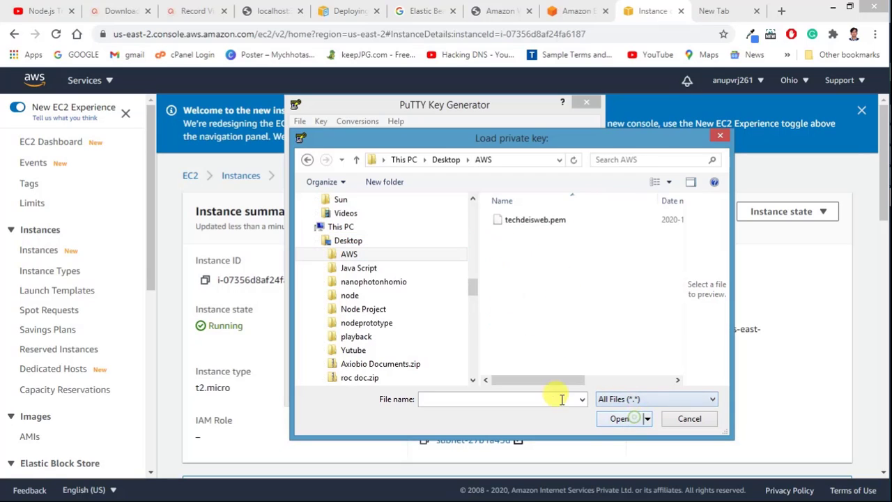
left_click(535, 220)
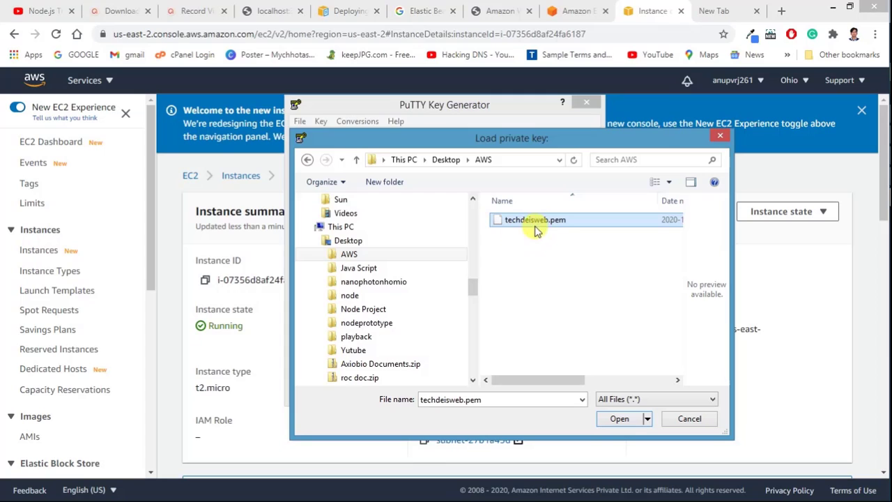
left_click(616, 429)
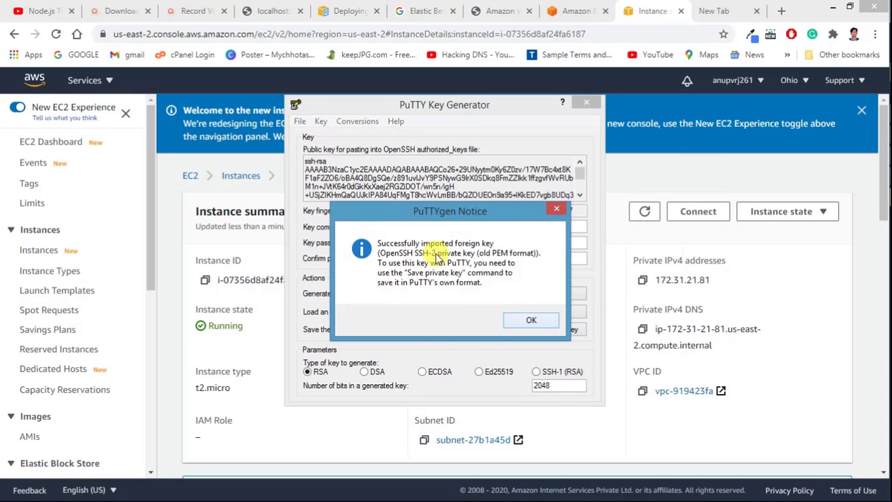
Step: Dismiss the import notice and choose to save the private key without a passphrase
left_click(521, 321)
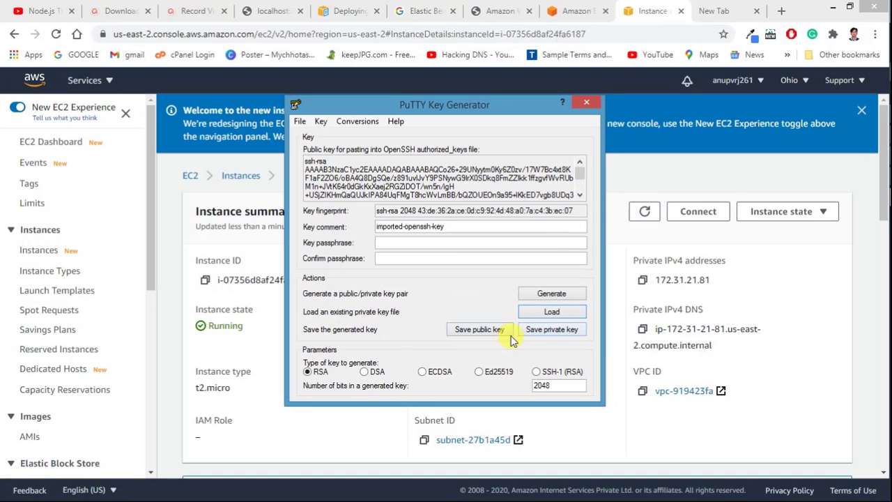
left_click(542, 331)
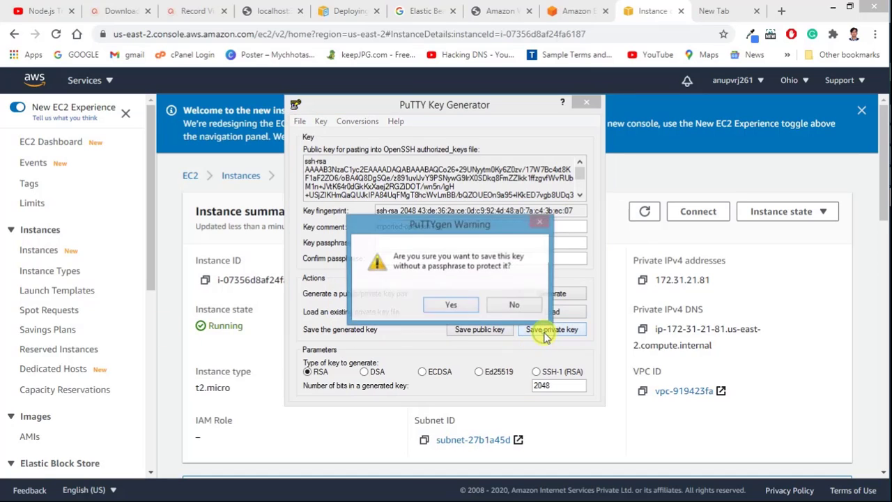
left_click(446, 306)
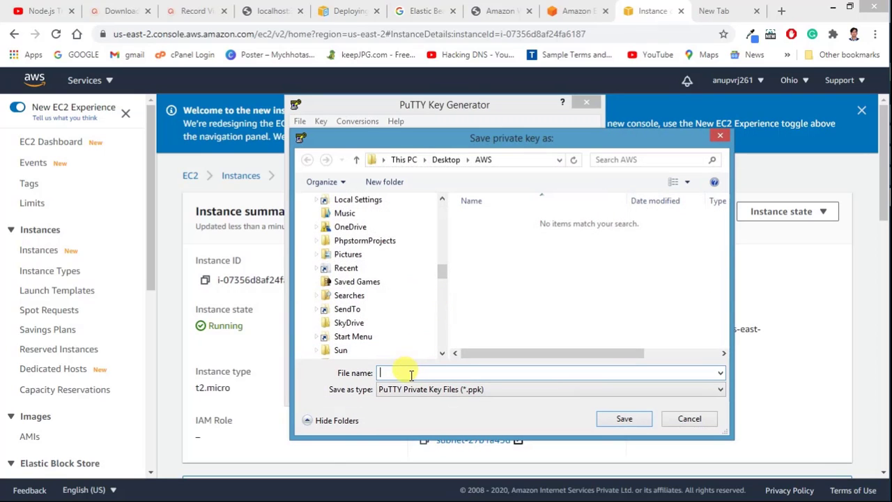
left_click_drag(359, 135, 514, 107)
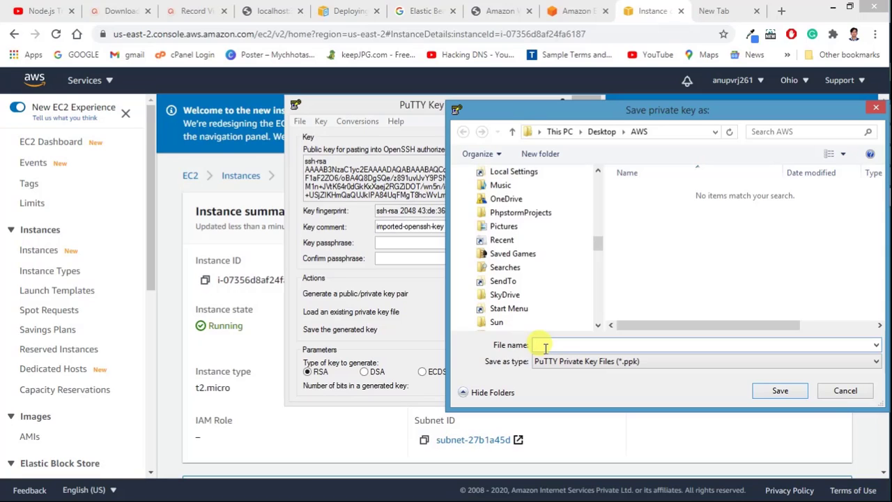
Step: Save the key as techdeisweb.ppk, PuTTY Private Key type, in the Desktop AWS folder
left_click(546, 348)
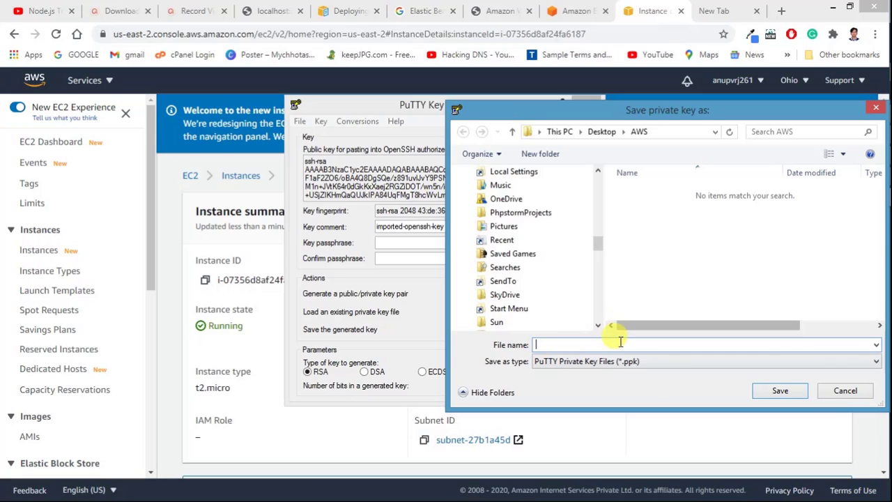
left_click(610, 361)
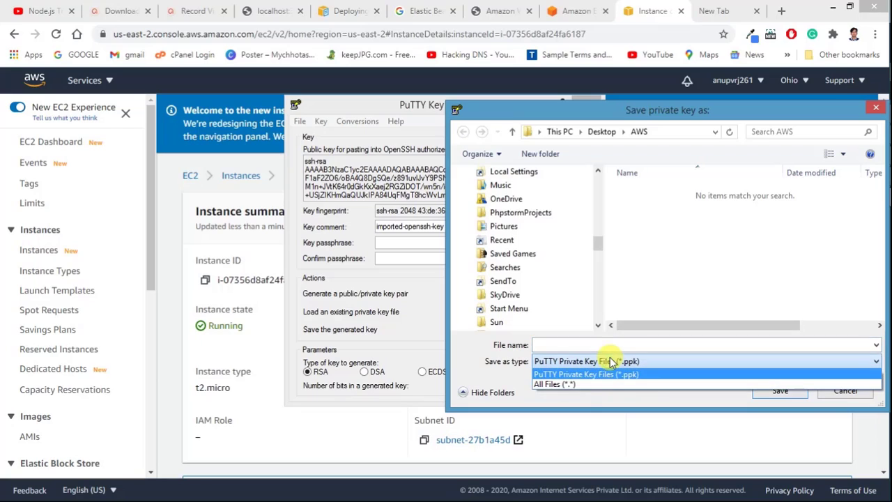
left_click(586, 384)
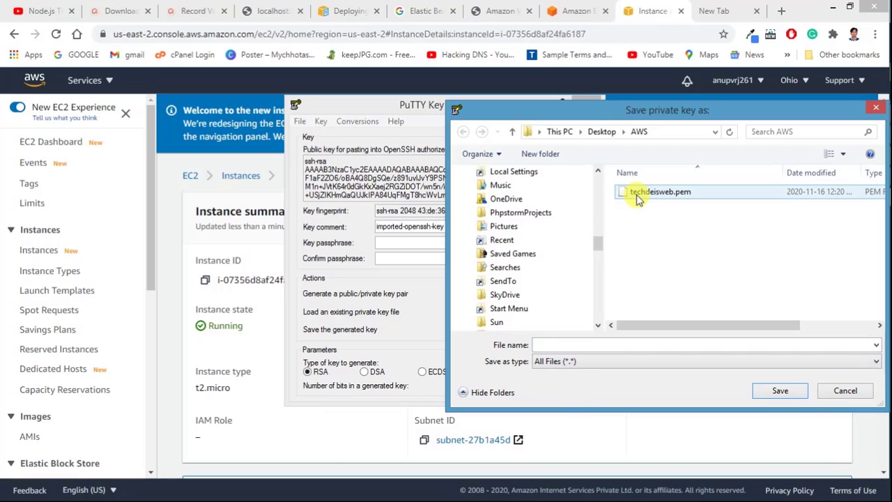
left_click(638, 197)
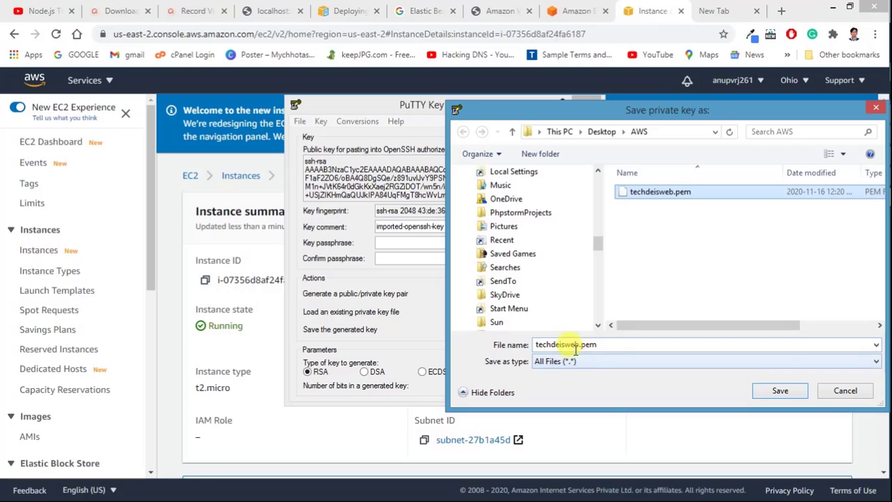
left_click(604, 344)
left_click(603, 344)
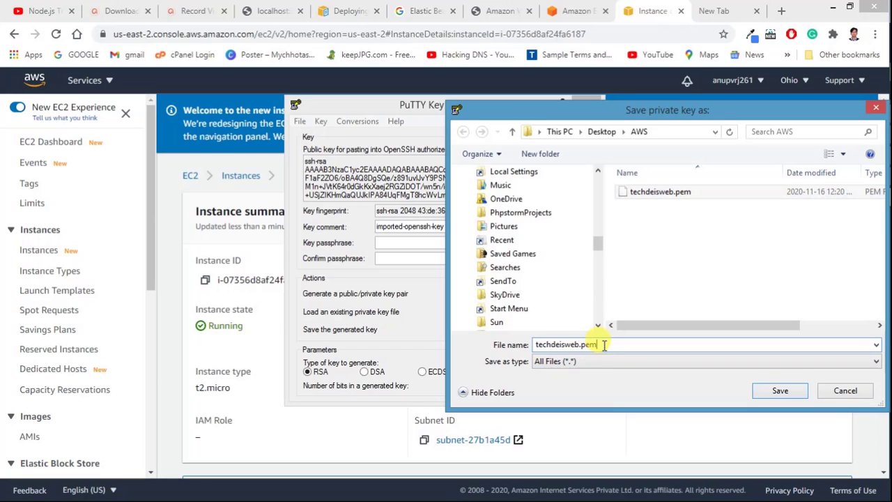
key("BackSpace")
key("BackSpace")
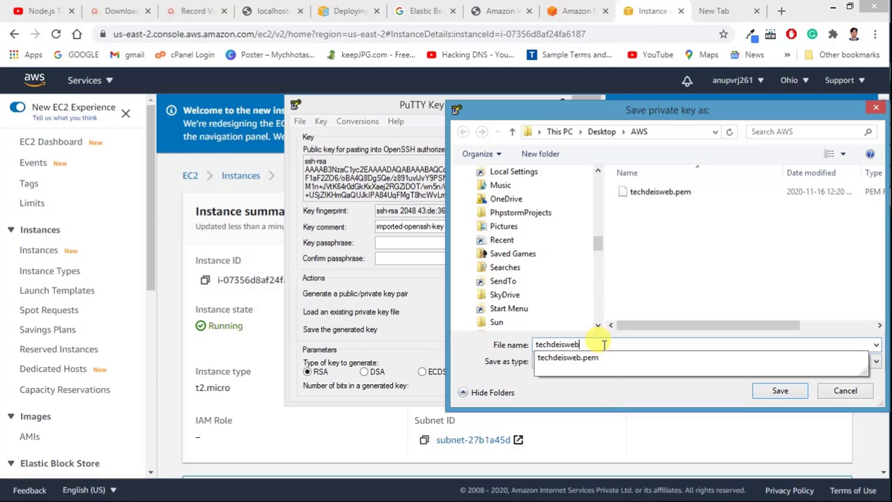
left_click(591, 393)
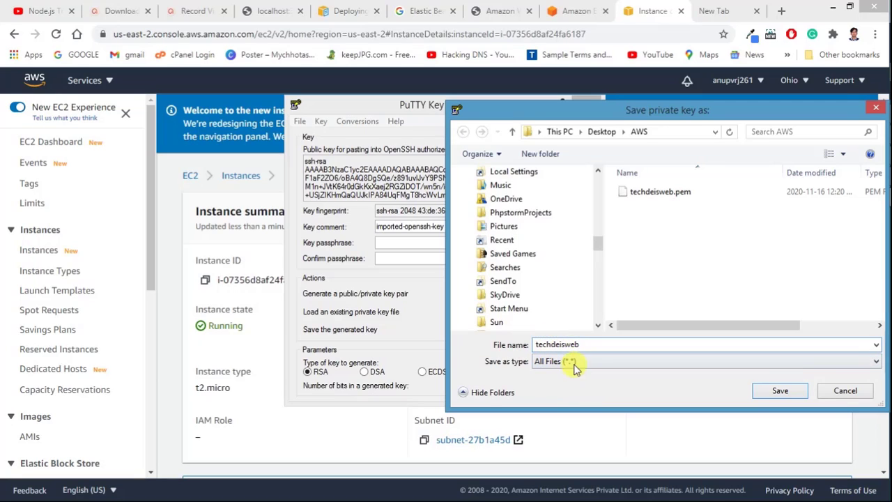
left_click(573, 362)
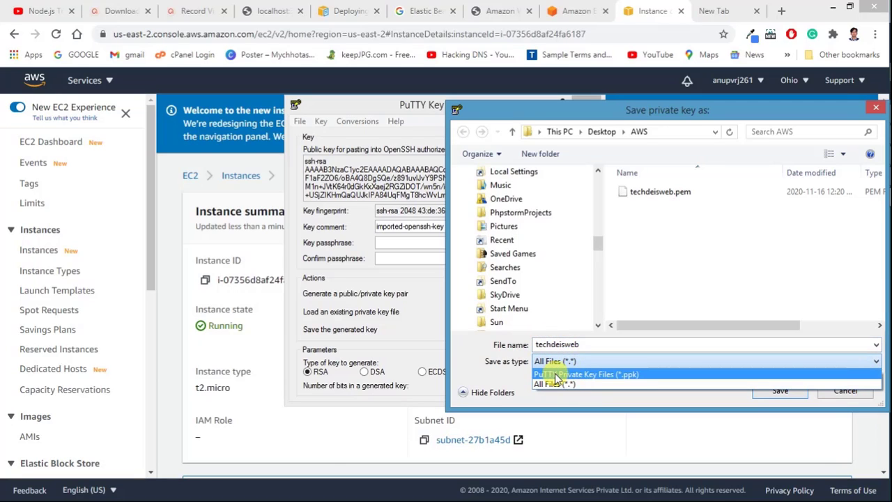
left_click(558, 375)
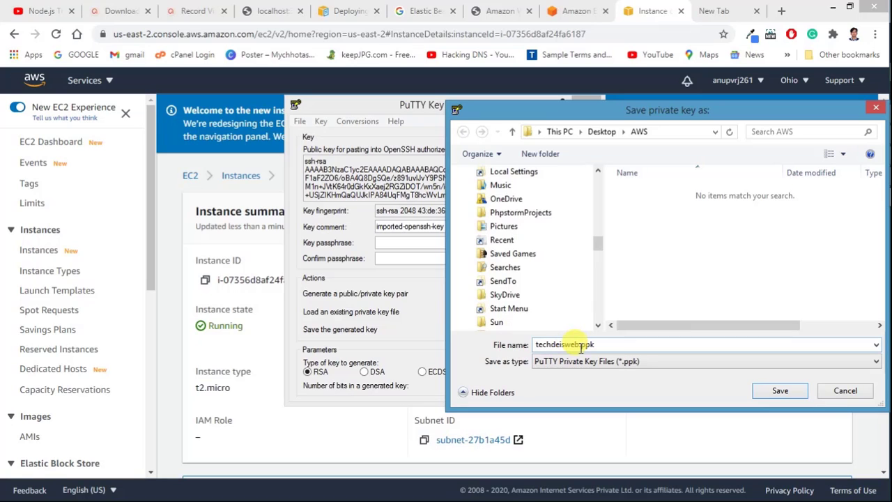
left_click(782, 392)
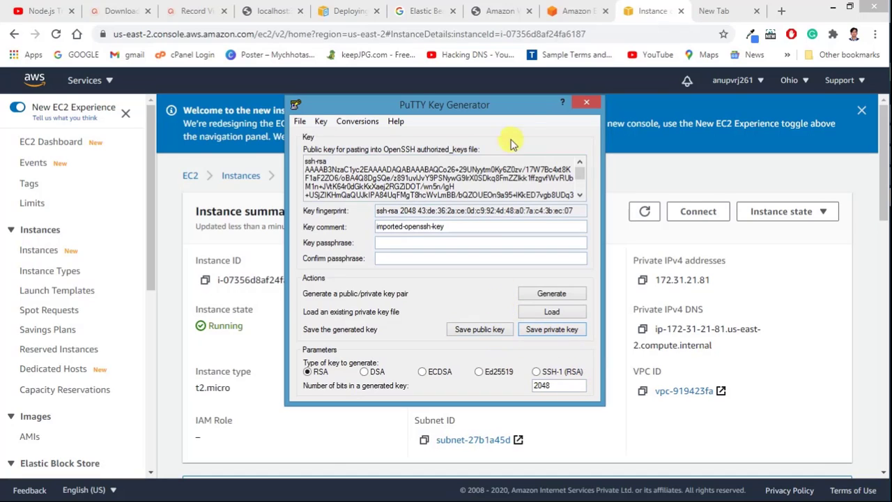
Step: Close PuTTYgen and launch PuTTY through a system search for 'putty'
left_click(587, 100)
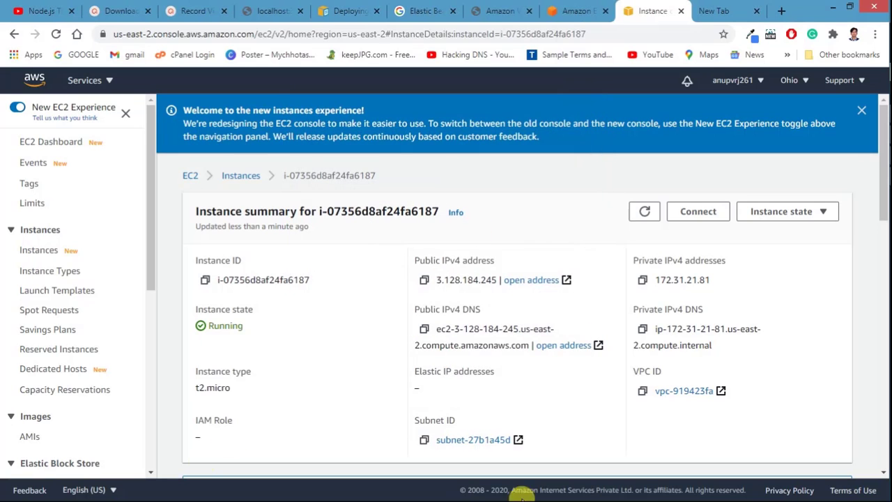
mouse_move(882, 397)
mouse_move(890, 2)
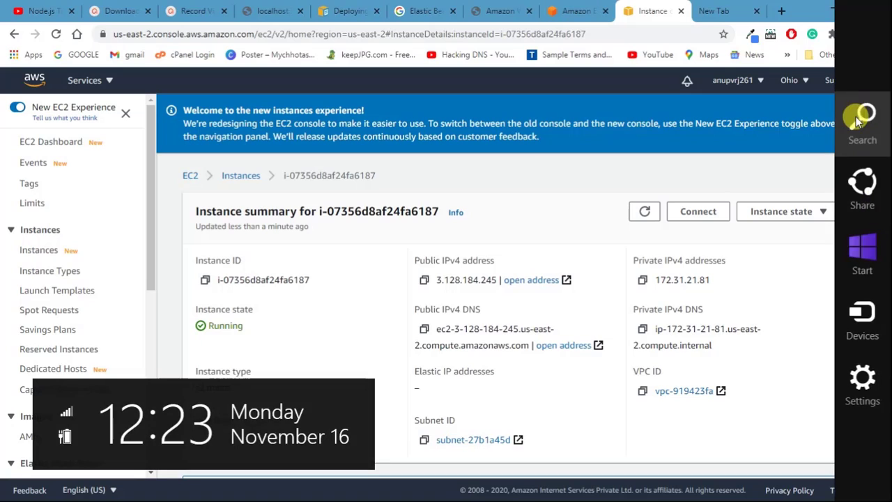
left_click(863, 120)
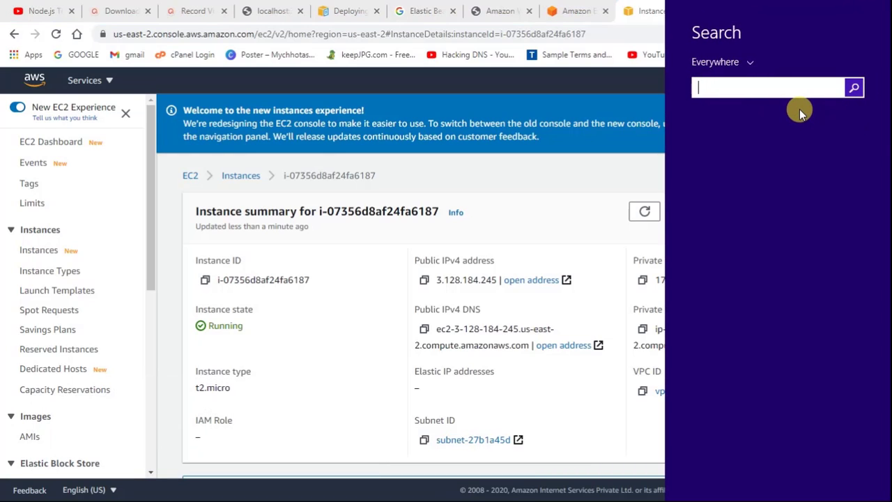
type("putty")
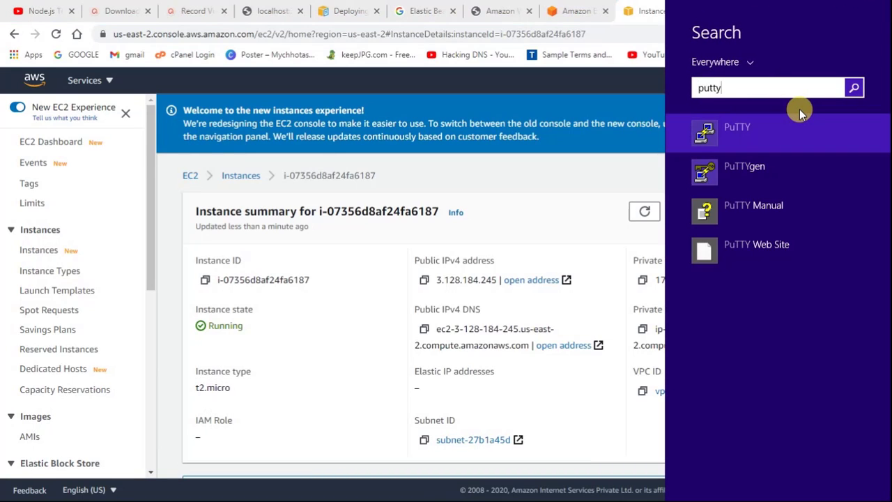
left_click(775, 134)
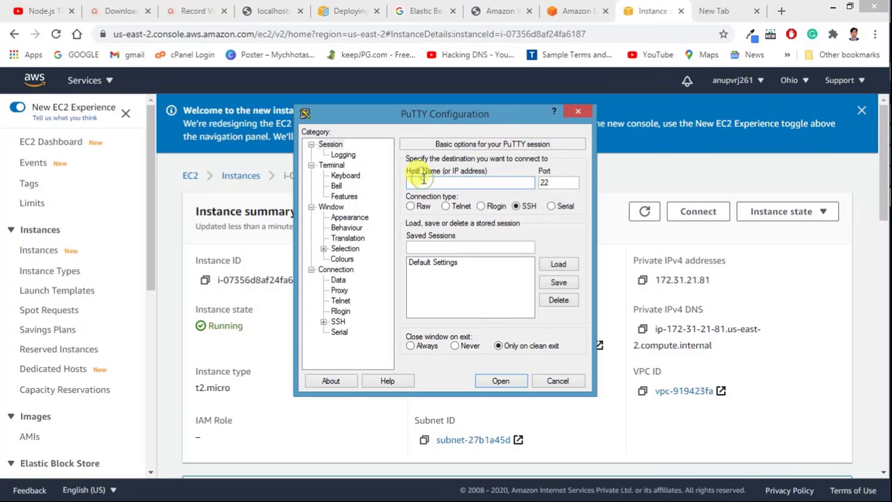
left_click_drag(399, 113, 672, 140)
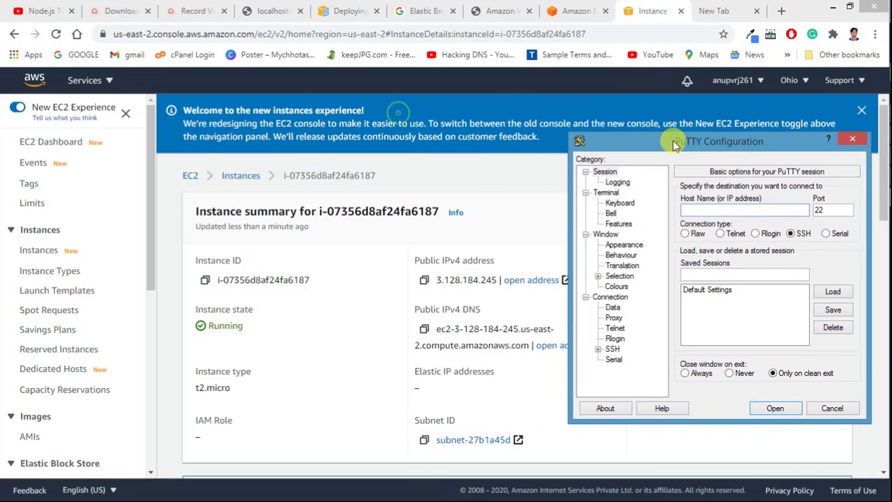
Step: Copy the instance's public IPv4 address 3.128.184.245 from the EC2 page and bring up PuTTY's session setup
left_click(283, 248)
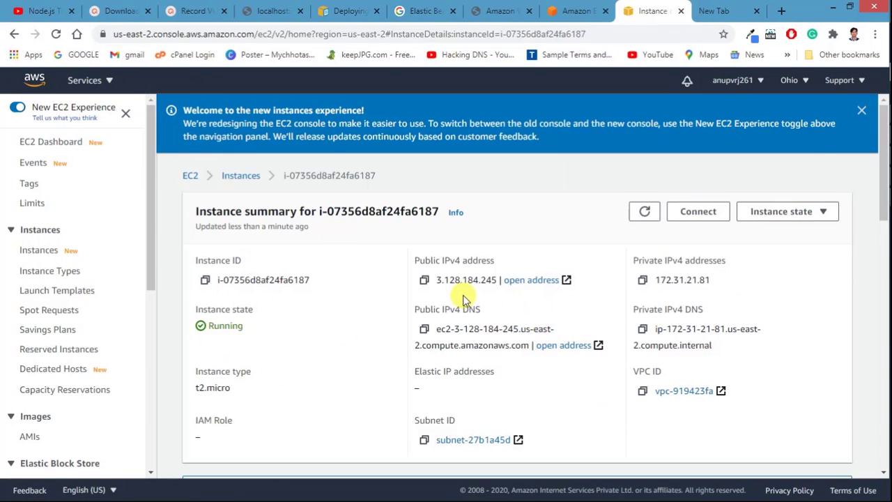
double_click(447, 277)
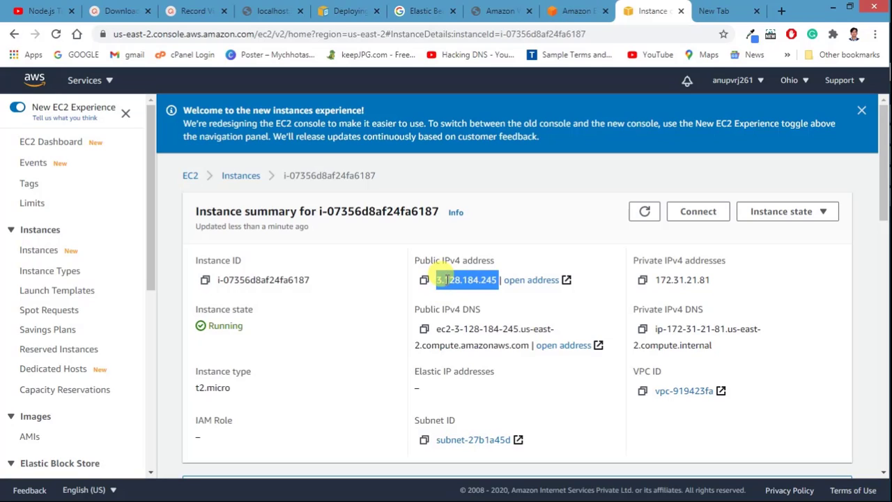
left_click(483, 281)
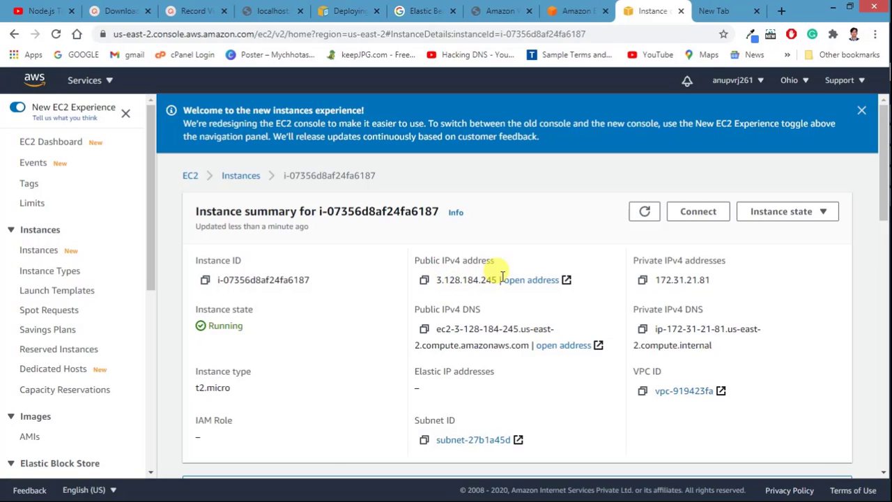
left_click(424, 279)
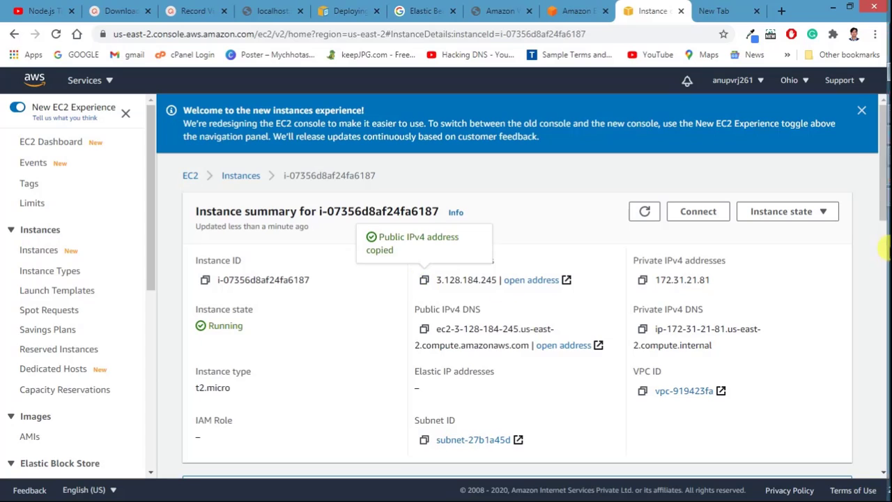
left_click(870, 197)
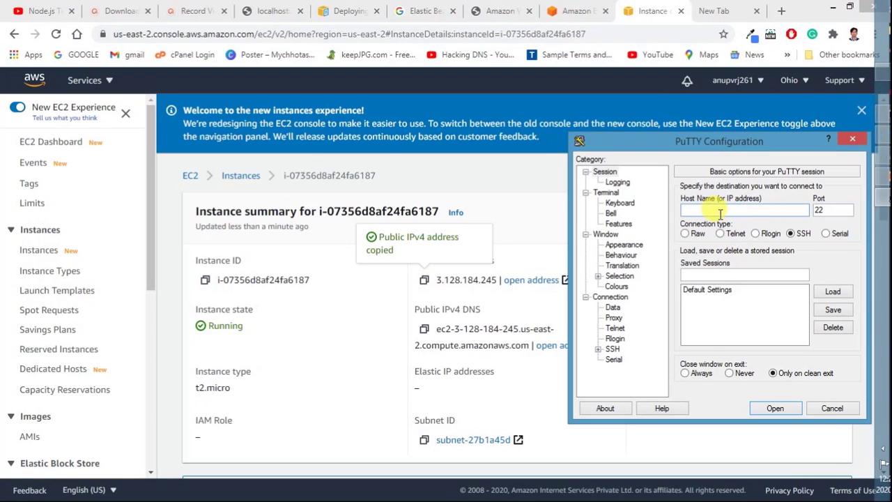
Step: Paste 3.128.184.245 as the host name and show the SSH Auth settings
key("ctrl+v")
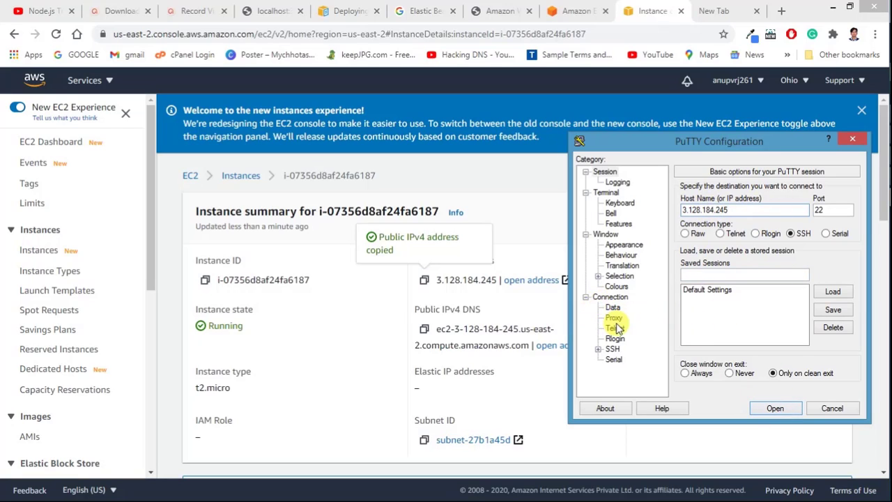
left_click(600, 350)
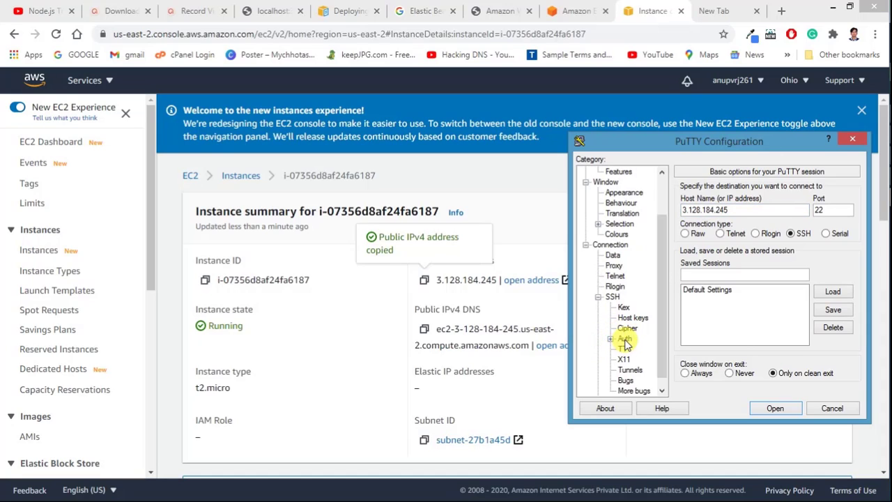
left_click(625, 339)
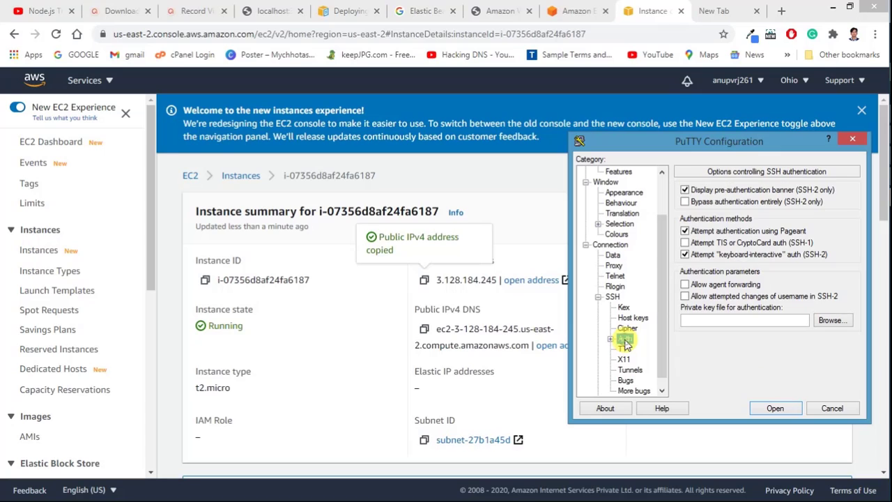
Step: Set the authentication private key file to techdeisweb.ppk from Desktop\AWS
left_click(831, 320)
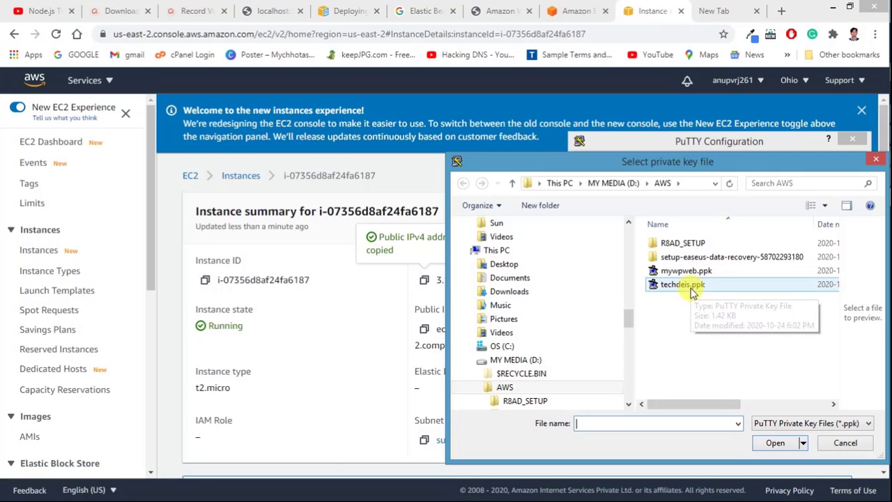
left_click(610, 183)
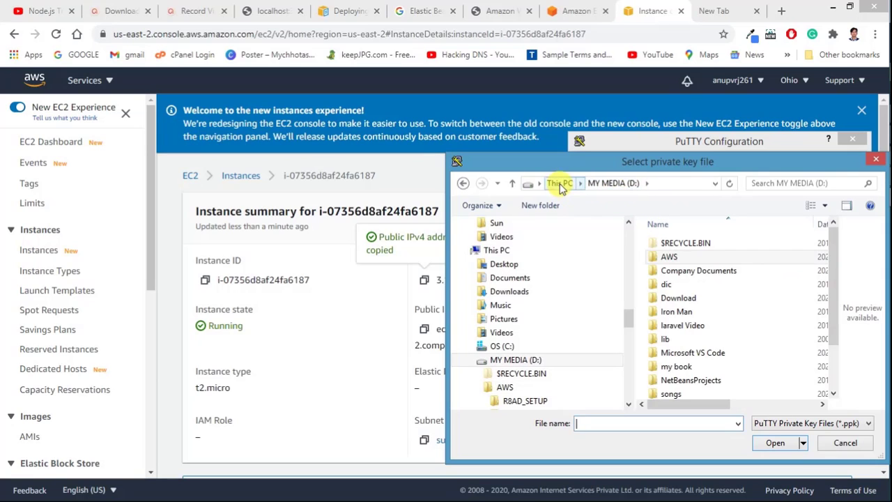
left_click(559, 183)
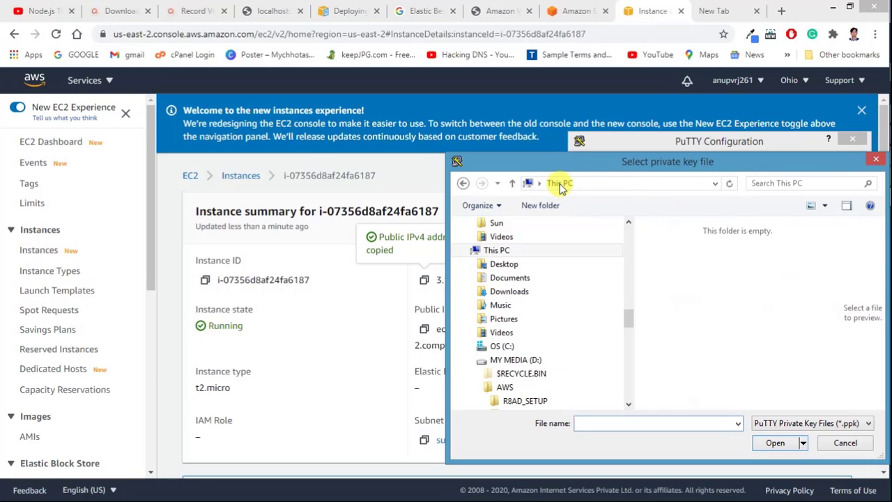
left_click(519, 263)
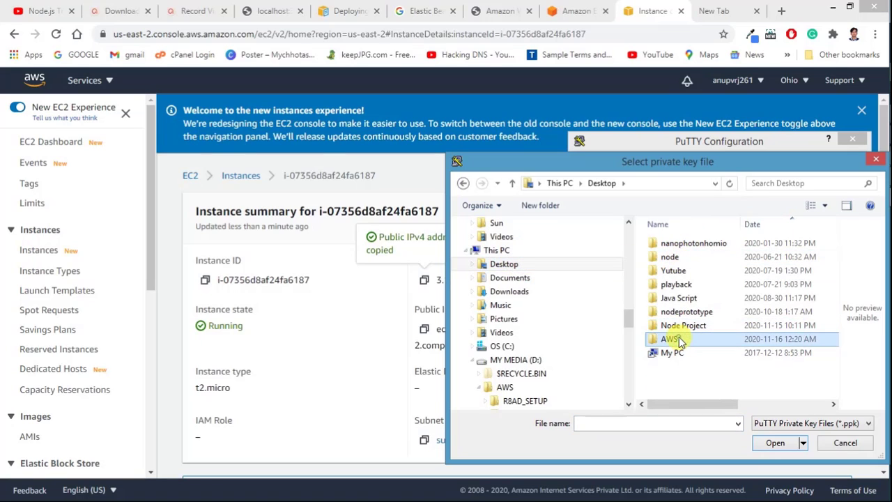
double_click(680, 338)
left_click(657, 243)
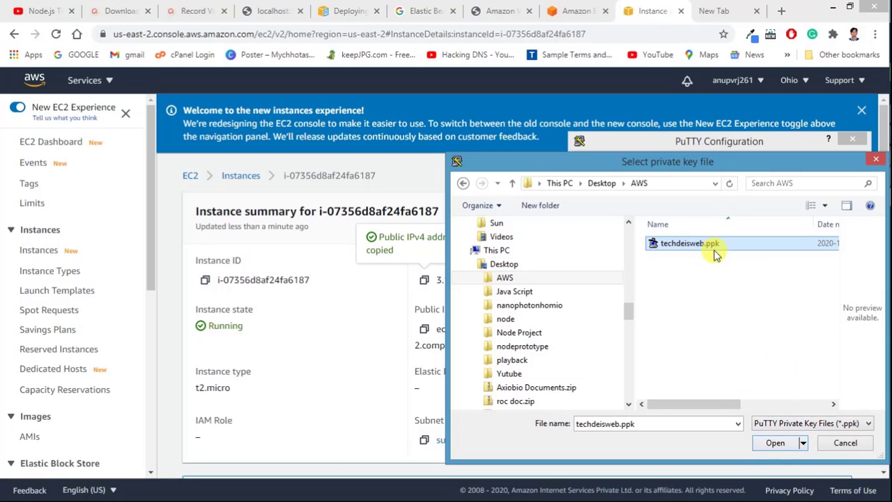
left_click(775, 444)
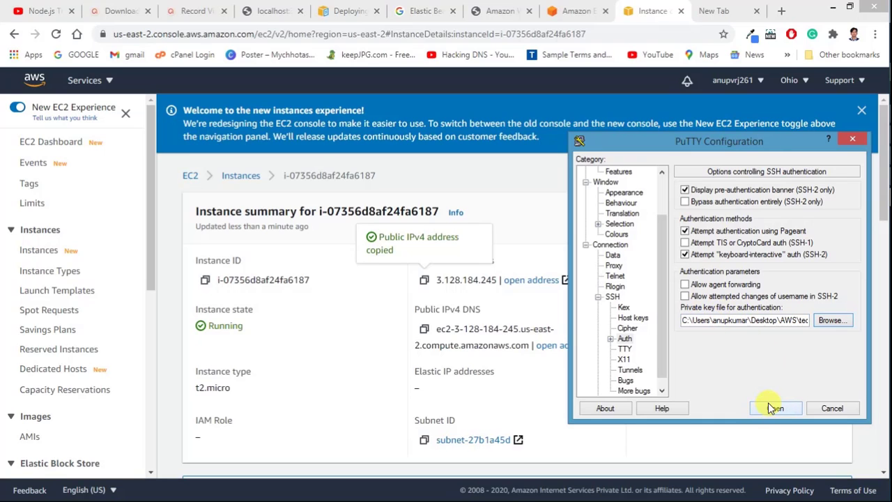
Step: Connect to the server, accept its host key, and log in as centos
left_click(773, 410)
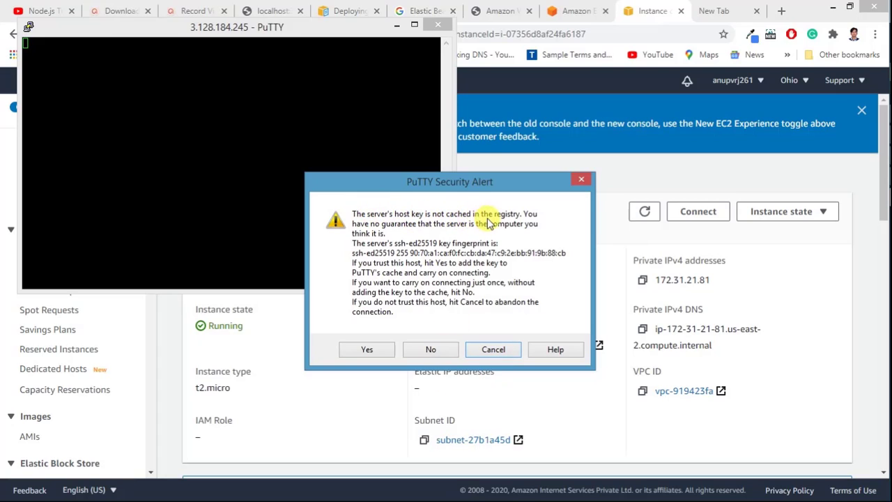
left_click(364, 350)
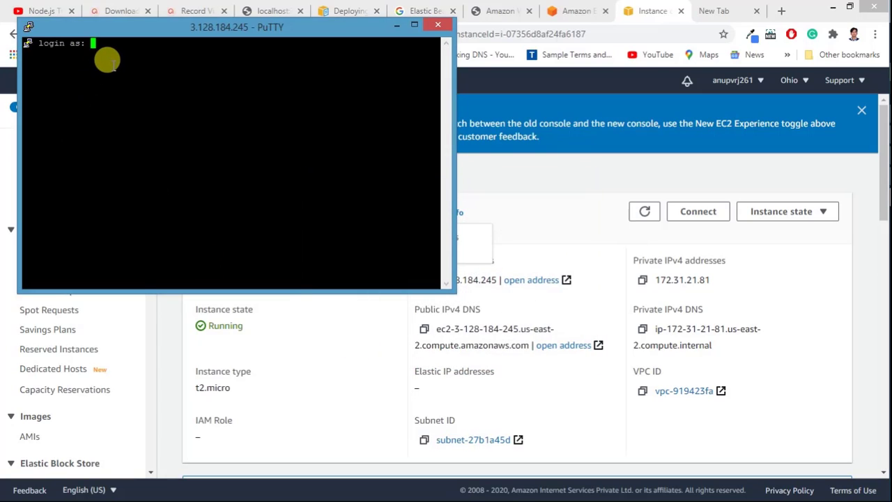
type("centos")
key("Return")
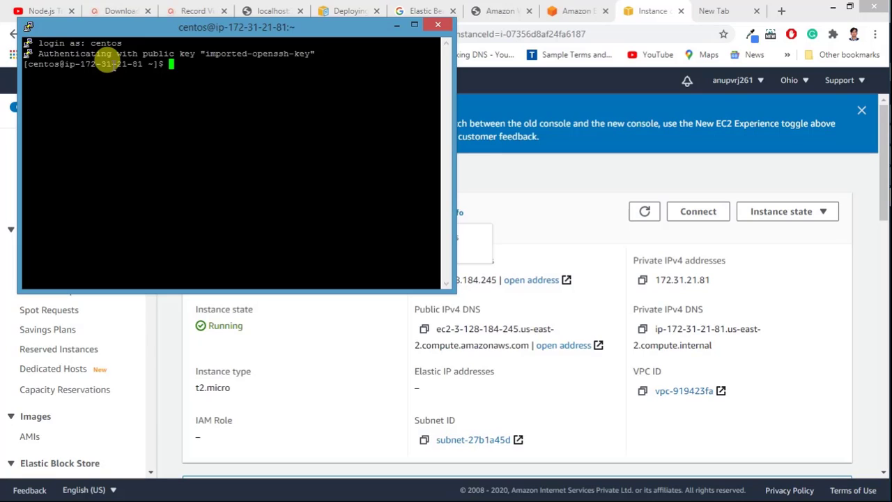
Step: Change the root password with sudo passwd, entering and confirming the new password
type("sudo passwd")
key("Return")
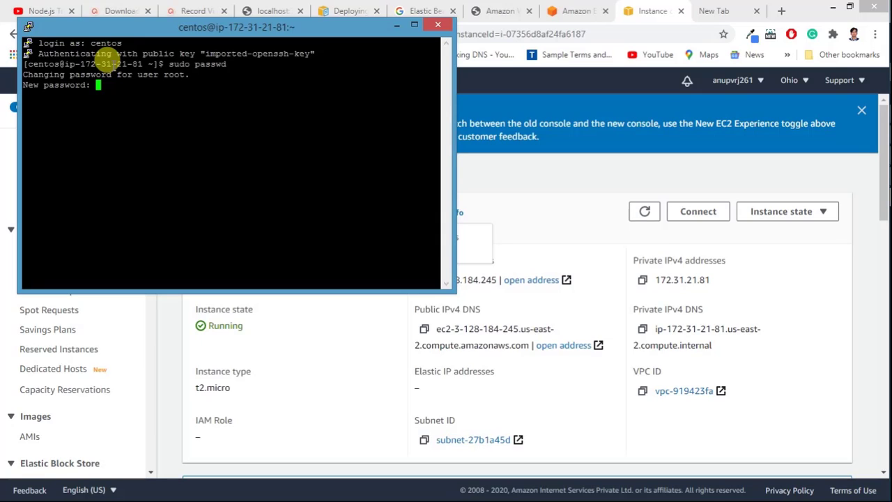
key("Return")
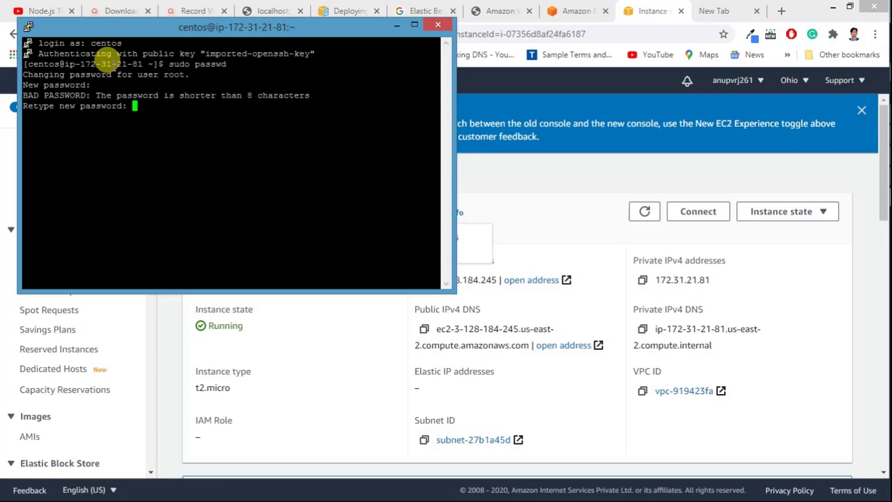
key("Return")
key("Return")
key("Return")
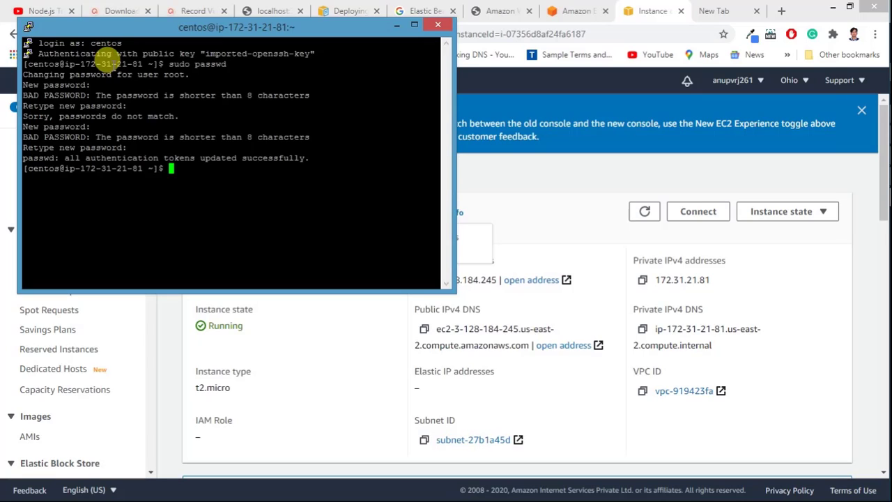
Step: Switch to a root shell with su root using the new password
type("su root")
key("Return")
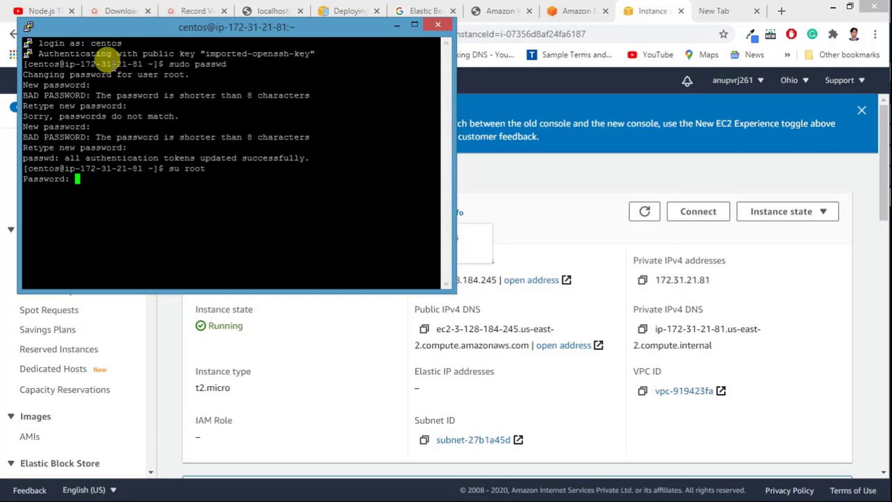
key("Return")
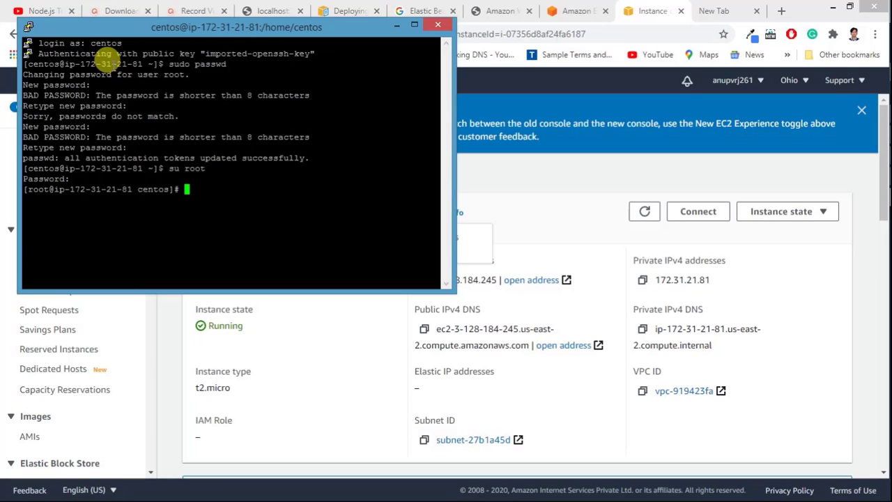
Step: Install wget with yum, answering y to the download and to the CentOS GPG key import
type("um install wget")
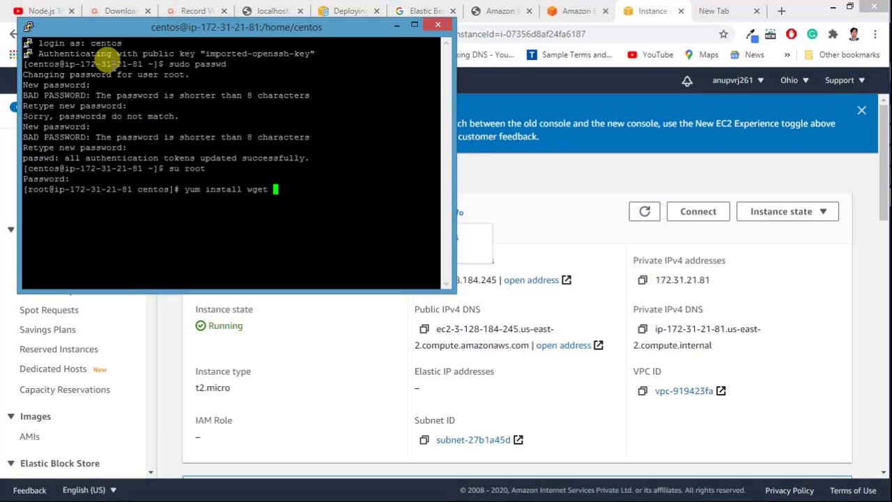
key("Return")
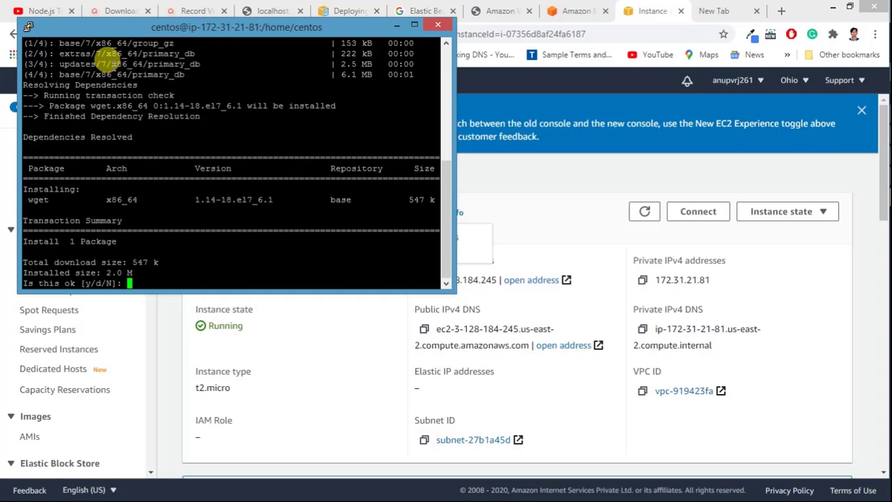
type("y")
key("Return")
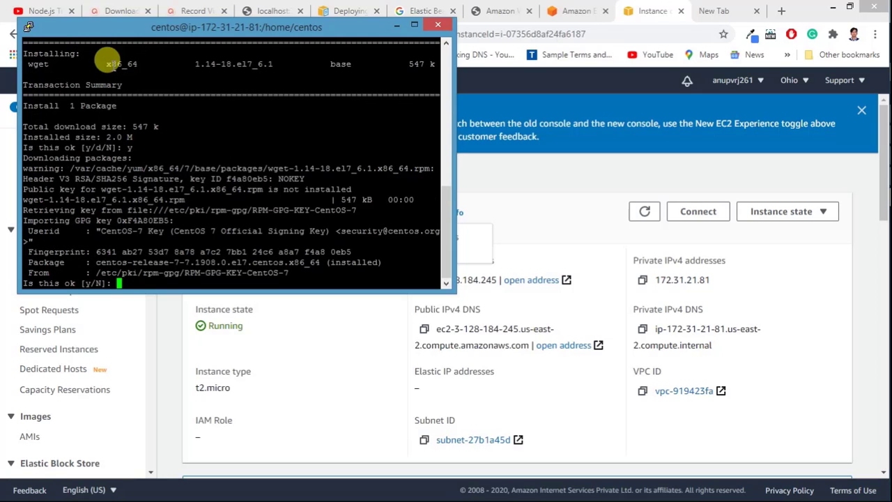
type("y")
key("Return")
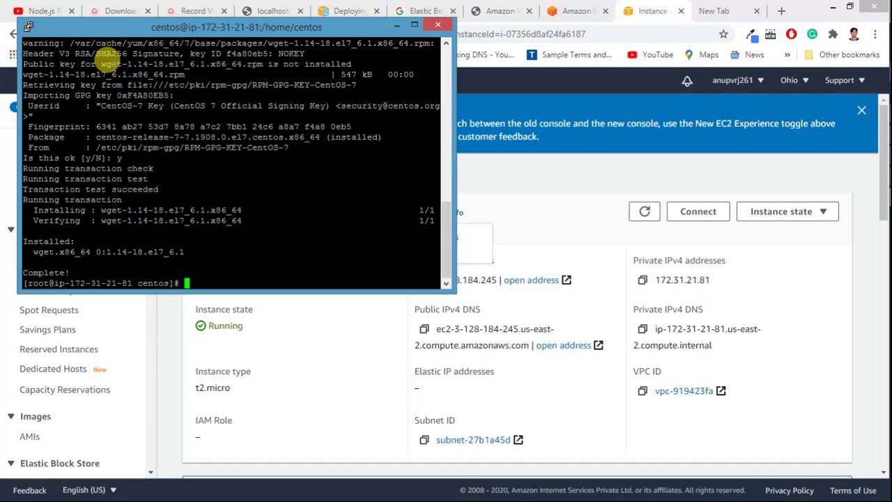
type("yum")
Step: Install Perl and its 26 dependent packages with yum, confirming with y, then clear the leftover input
type("install perl")
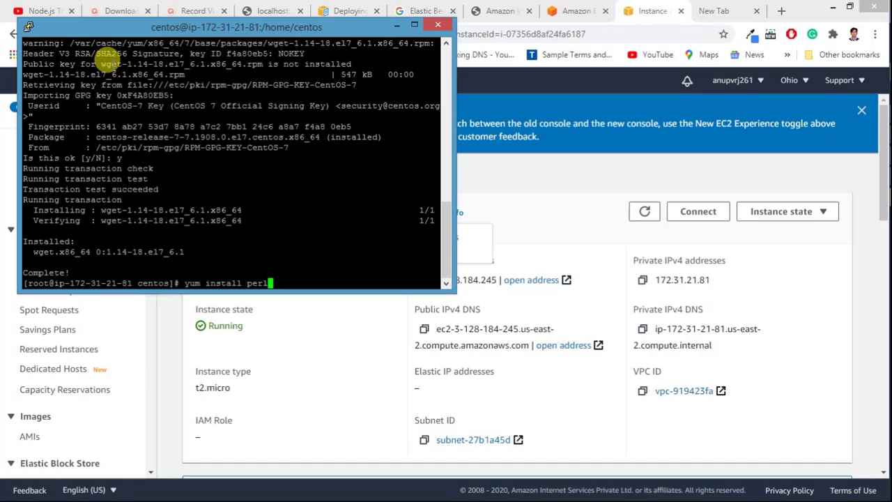
key("Return")
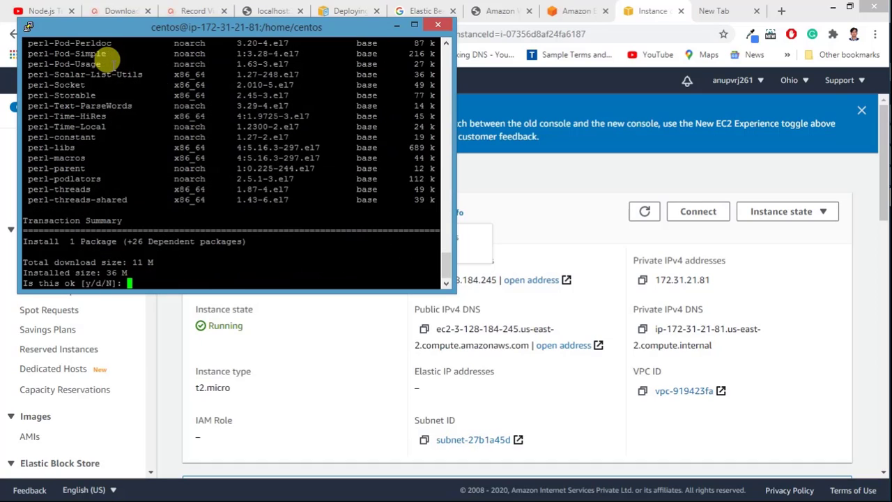
type("y")
key("Return")
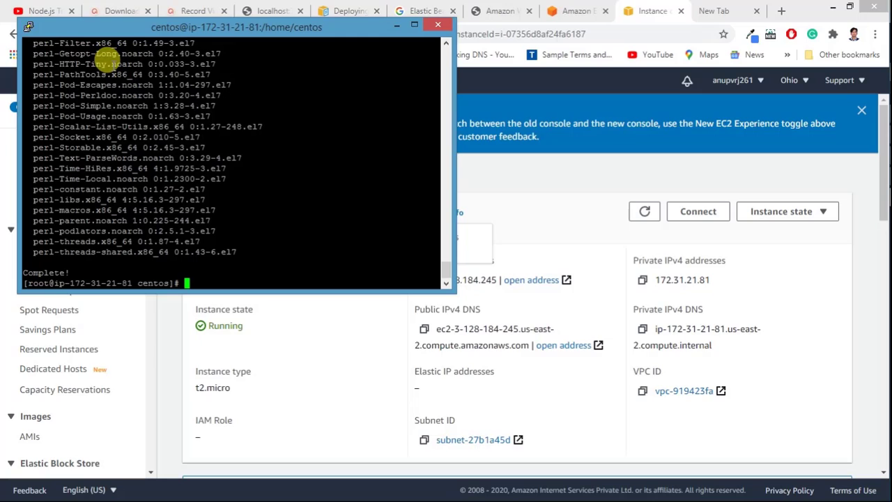
type("yum")
key("BackSpace")
key("BackSpace")
key("BackSpace")
key("BackSpace")
Step: Run yum install nano, fixing the 'nao' typo, and confirm with y to install nano 2.3.1
type("yum install nao")
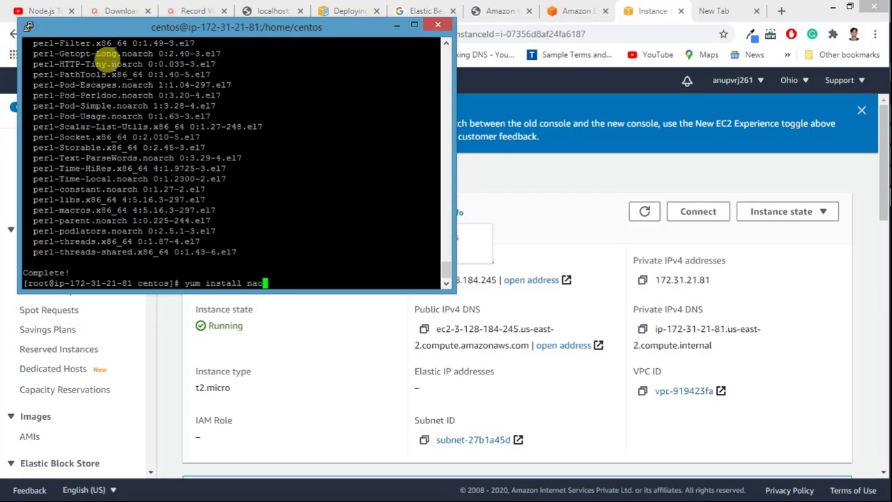
key("BackSpace")
type("no")
key("Return")
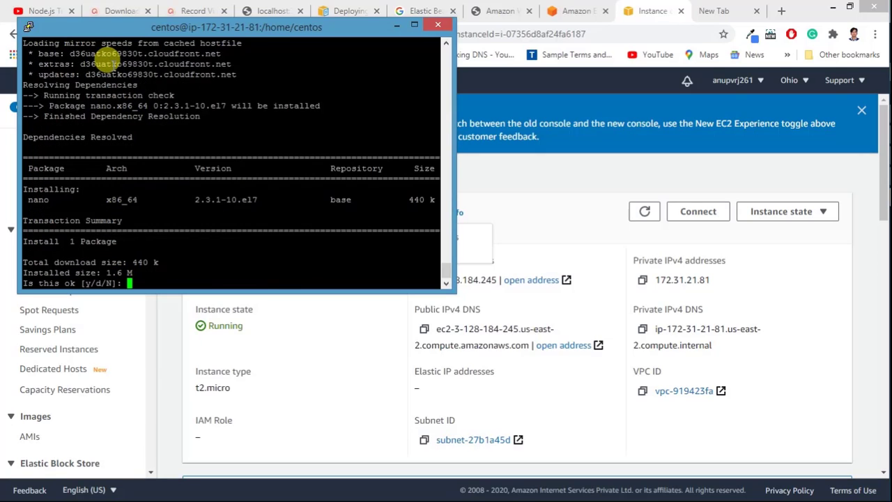
type("y")
key("Return")
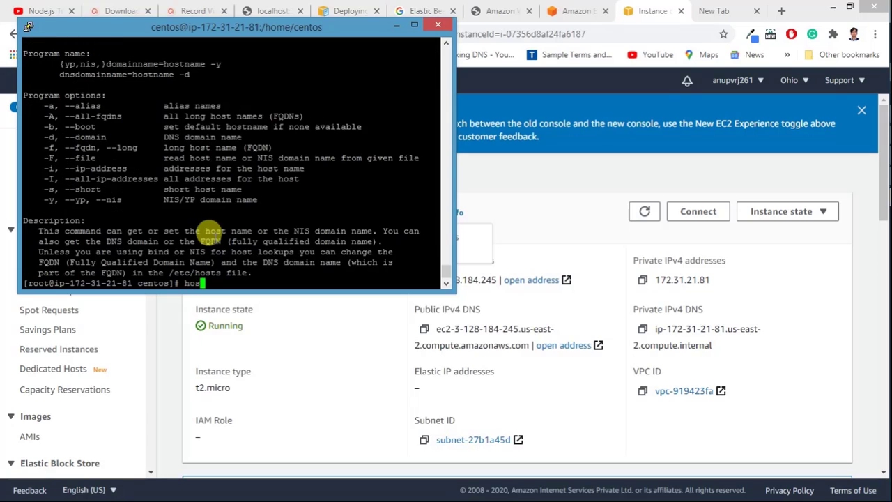
Step: Run 'hostnamectl set-hostname ns1.techdeis.com', correcting the mistyped domain ending
type("hostnamectl set-hostna")
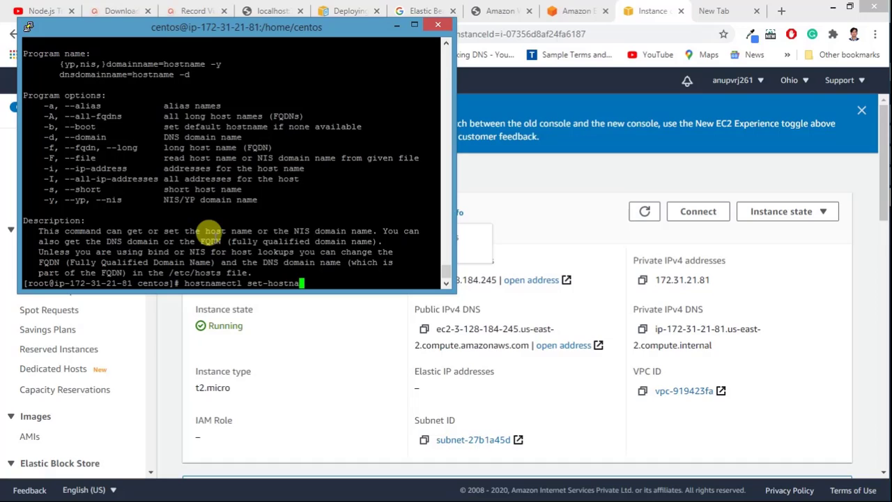
type("me")
type(" ns1")
type(".")
type("web")
key("BackSpace")
key("BackSpace")
key("BackSpace")
type("techdeis.com")
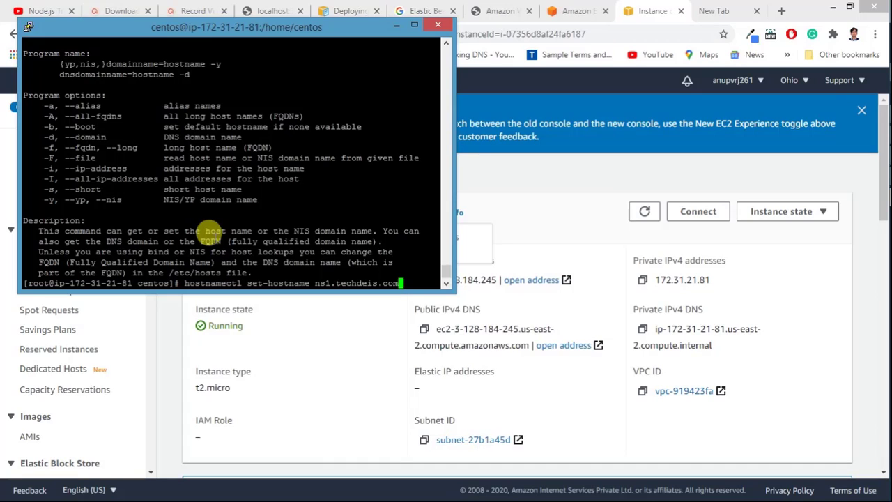
key("Return")
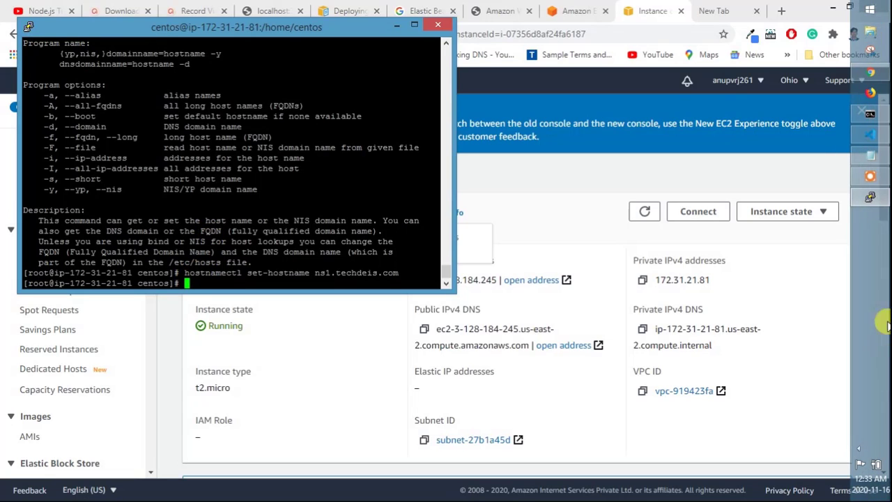
Step: Copy the full cPanel curl install command line from the Notepad notes
left_click(871, 155)
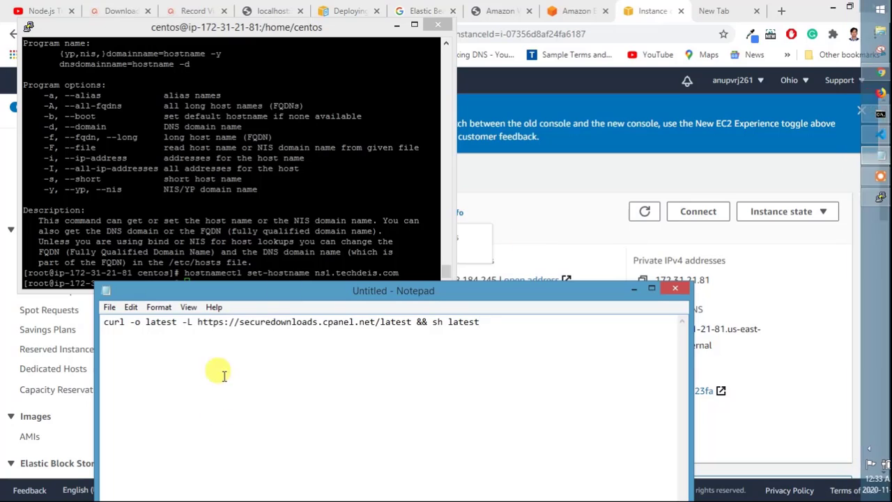
left_click(225, 321)
double_click(225, 321)
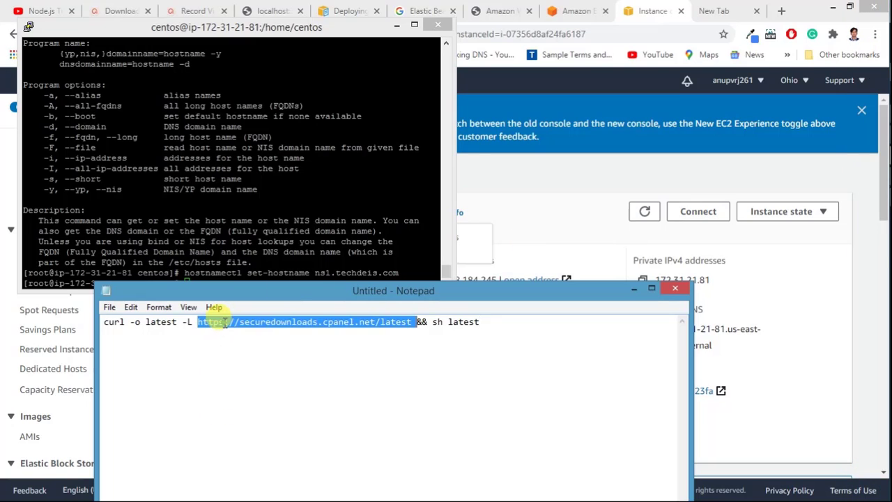
left_click(225, 321)
left_click_drag(486, 324, 81, 324)
right_click(147, 321)
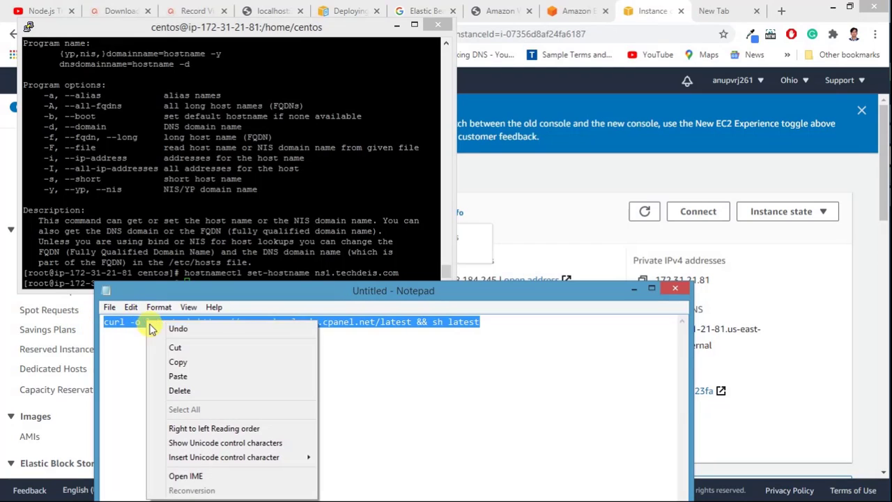
left_click(176, 363)
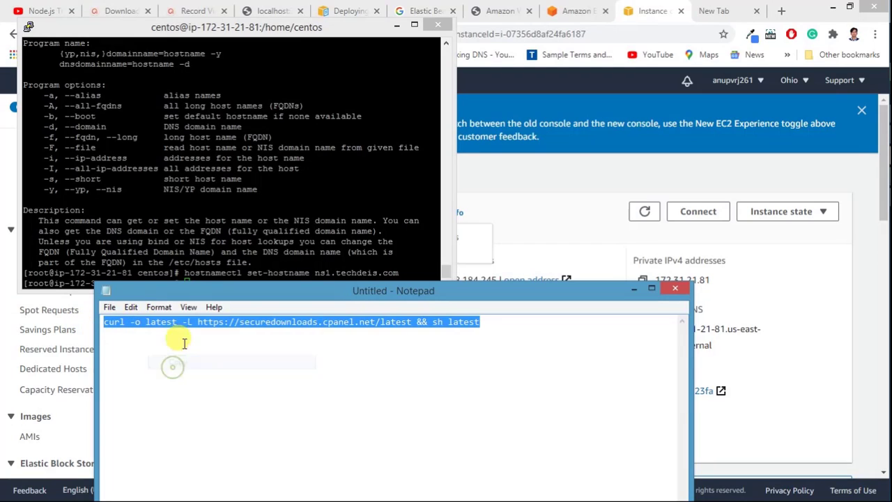
Step: Paste the curl command at the PuTTY root prompt and run the cPanel installer
left_click(180, 260)
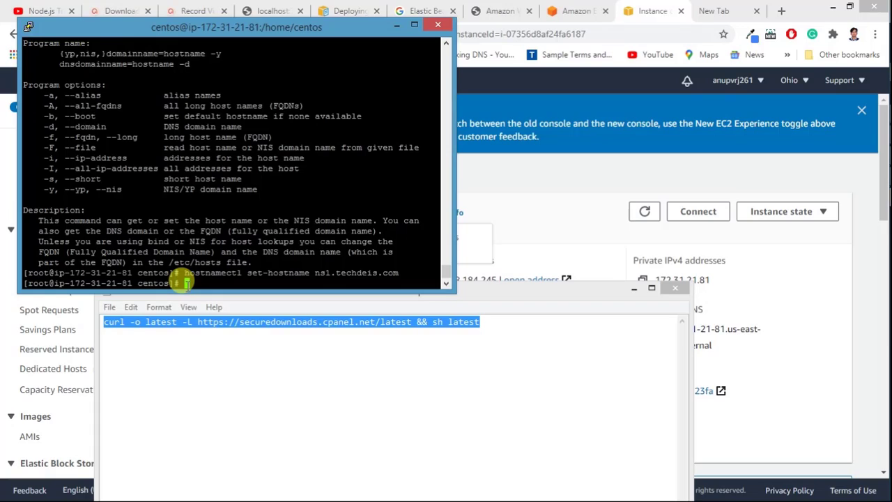
right_click(187, 282)
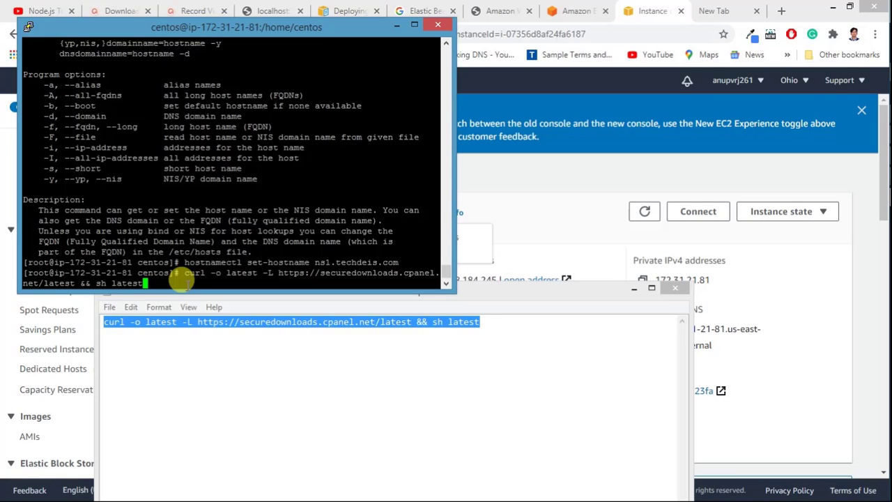
key("Return")
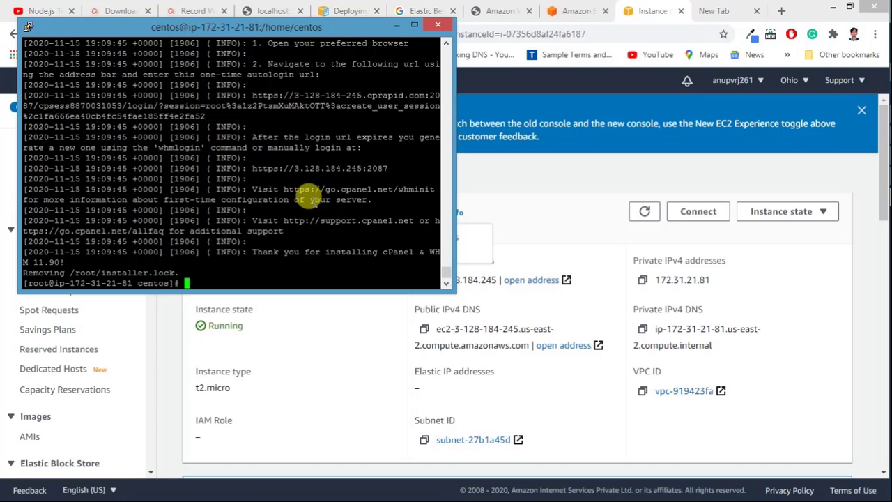
Step: Once the installer finishes, run 'clear' to empty the terminal, fixing the 'clar' typo
type("clar")
key("BackSpace")
key("BackSpace")
key("BackSpace")
key("BackSpace")
type("clear")
key("Return")
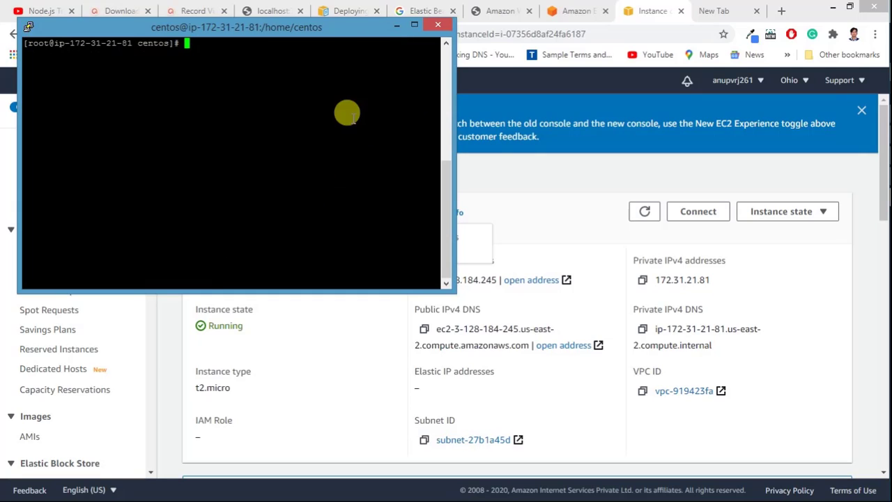
Step: Load 3.128.184.245:2087 in Chrome's new tab to reach the WHM login page
left_click(401, 26)
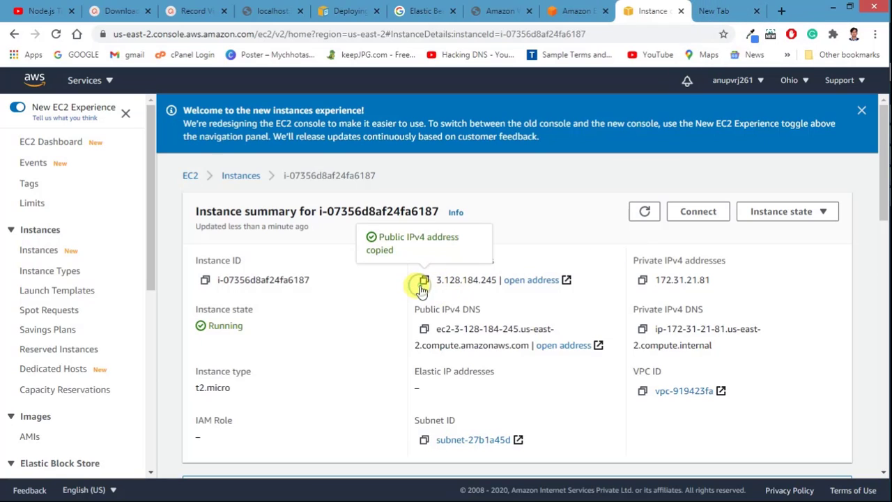
left_click(723, 9)
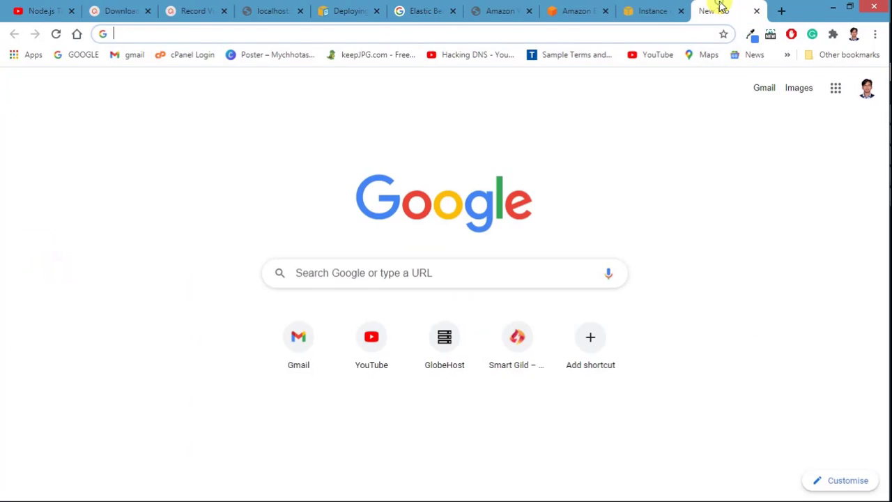
left_click(591, 36)
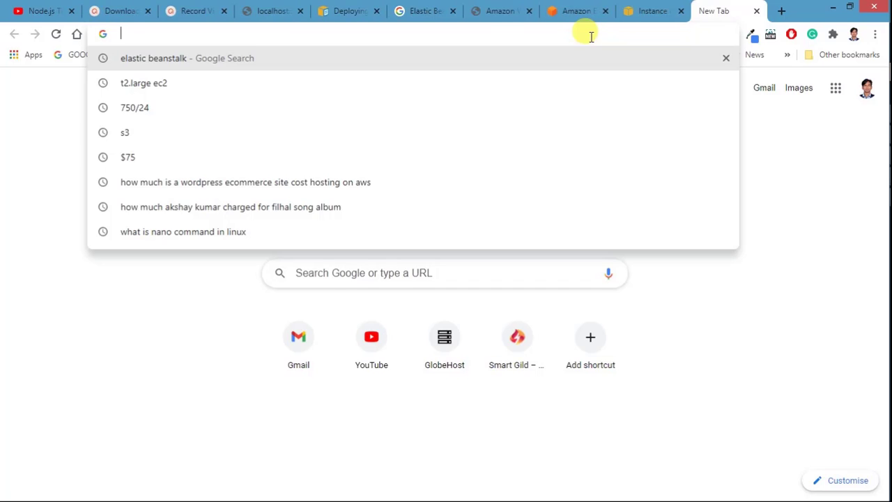
left_click(3, 188)
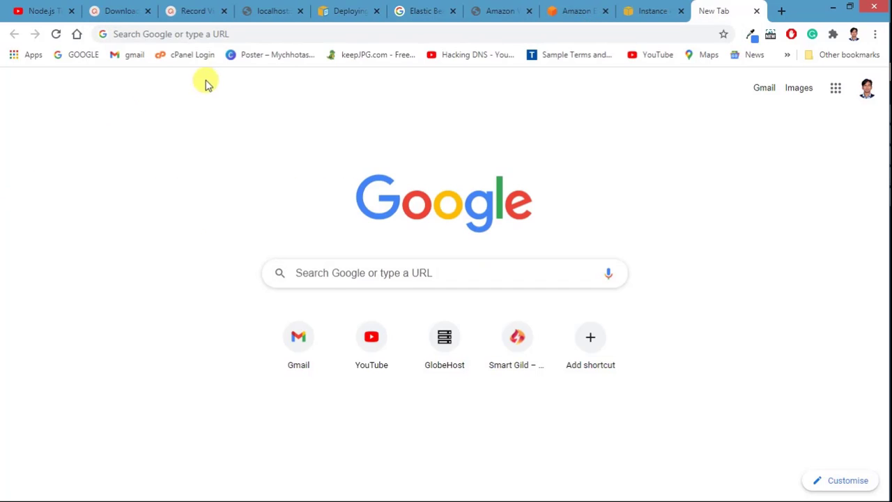
left_click(201, 34)
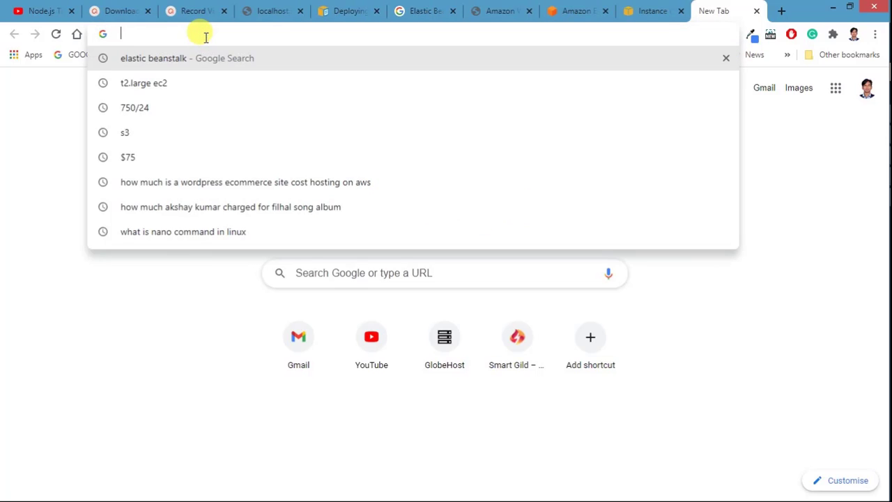
key("ctrl+v")
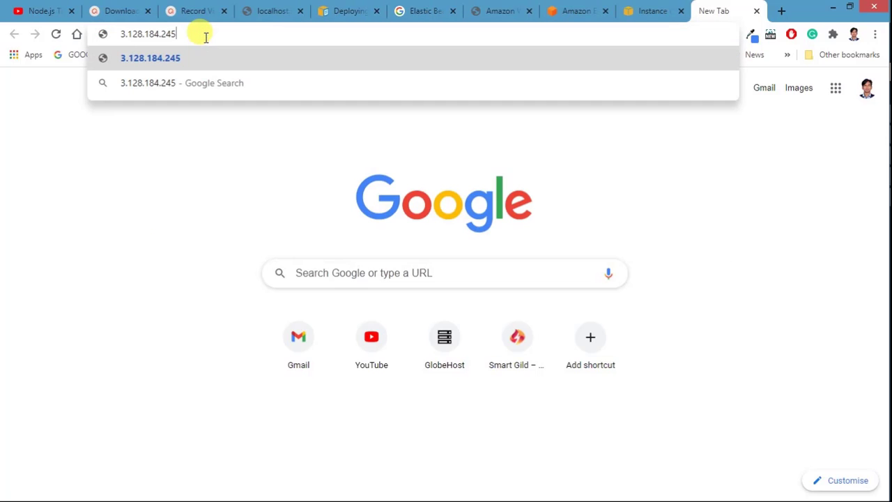
type(":2")
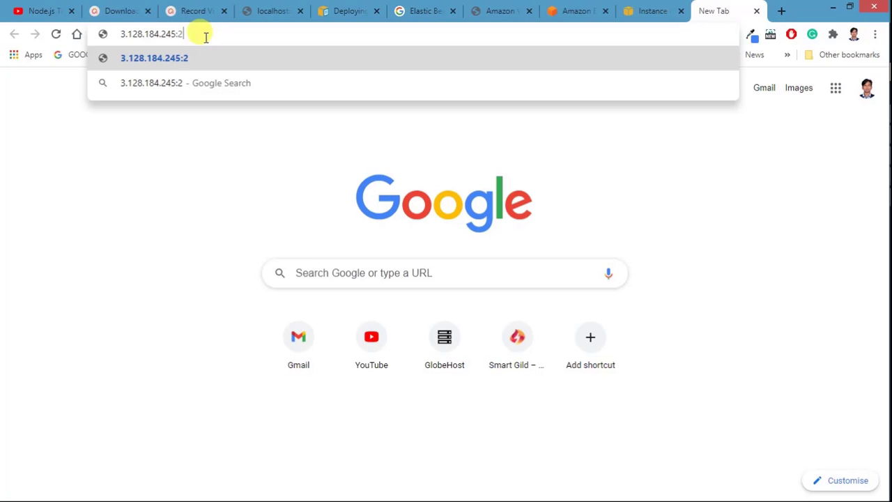
type("087")
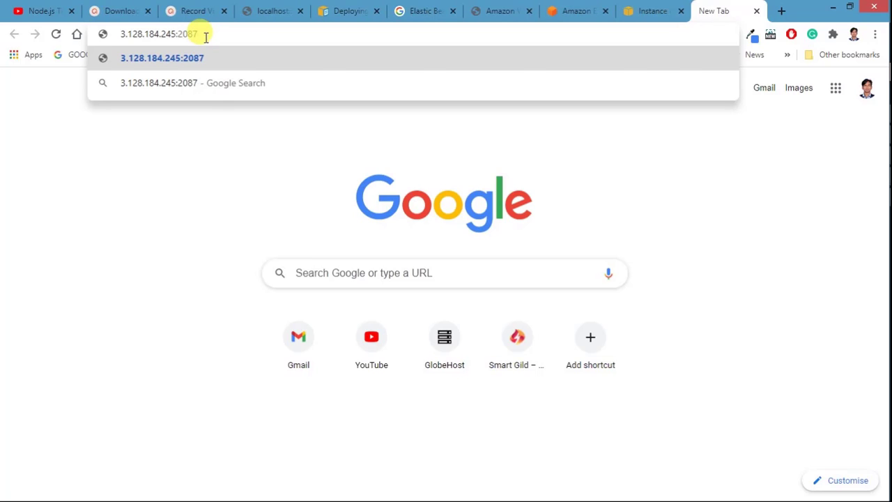
key("Return")
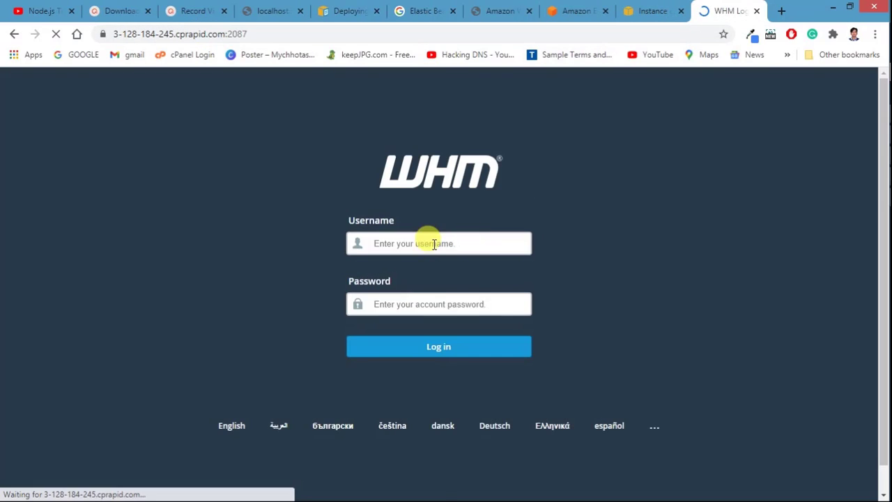
Step: Log in to WHM with username root and the root password
left_click(394, 243)
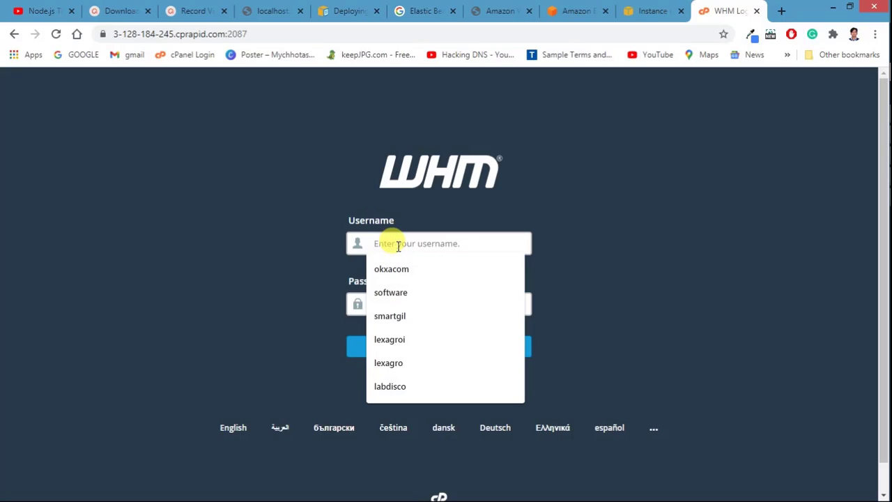
left_click(244, 256)
left_click(380, 237)
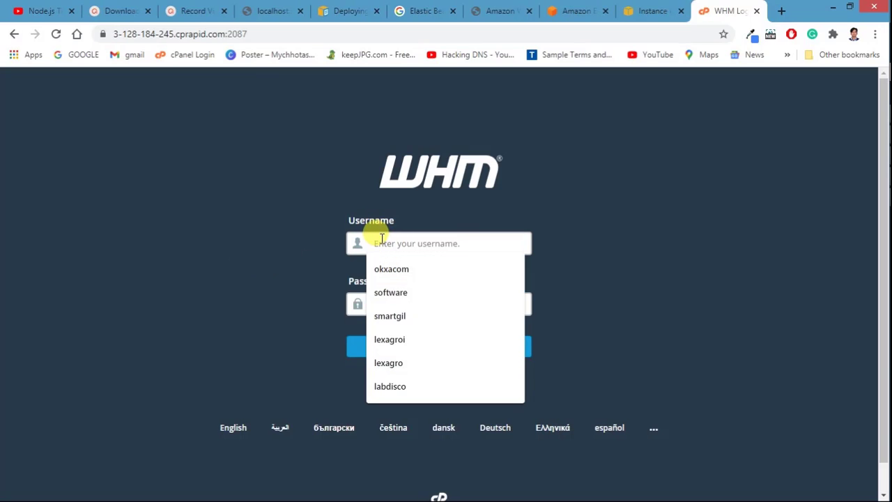
type("root")
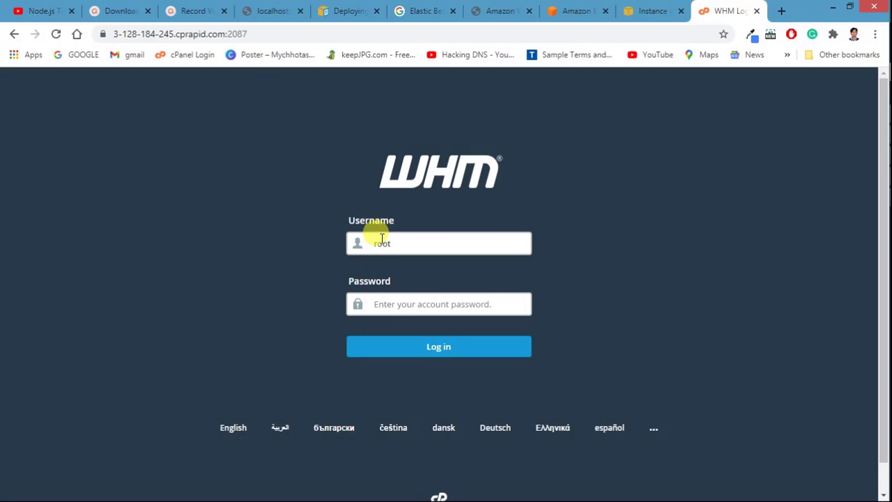
left_click(382, 305)
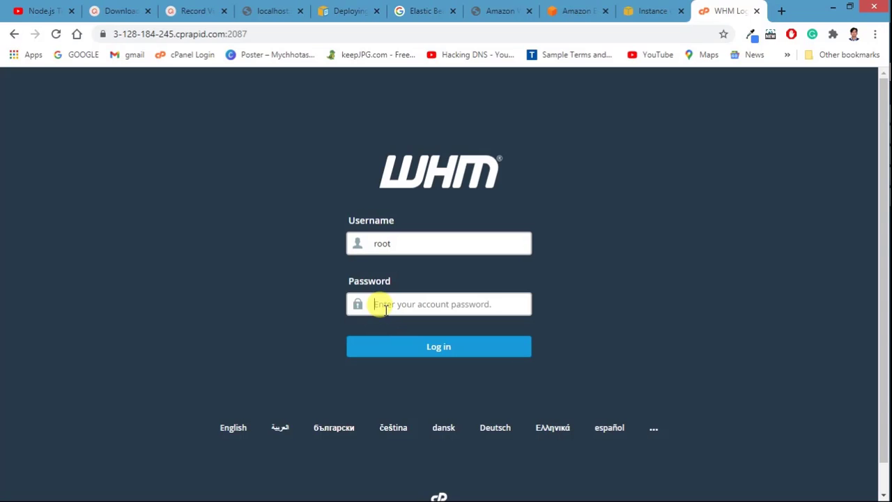
type("****")
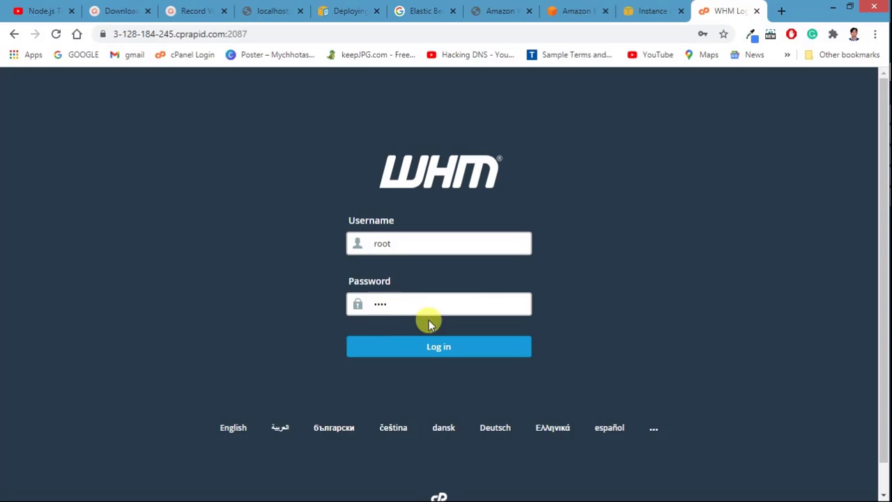
left_click(426, 350)
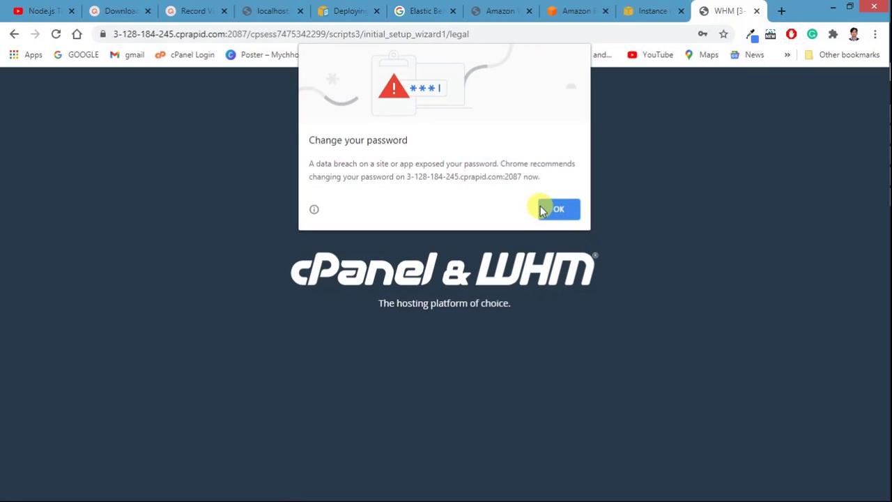
Step: Dismiss Chrome's password warning and accept all of WHM's legal terms with Agree to All
left_click(559, 211)
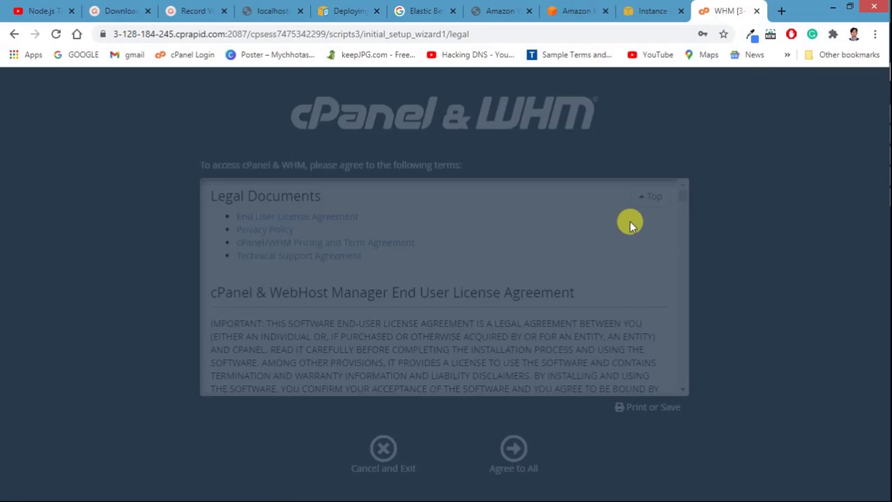
scroll(435, 343, "down", 3)
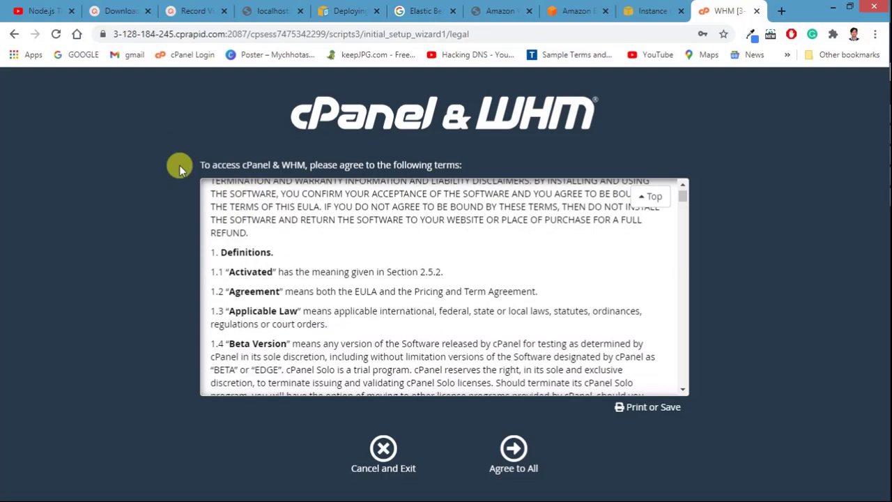
scroll(479, 263, "down", 4)
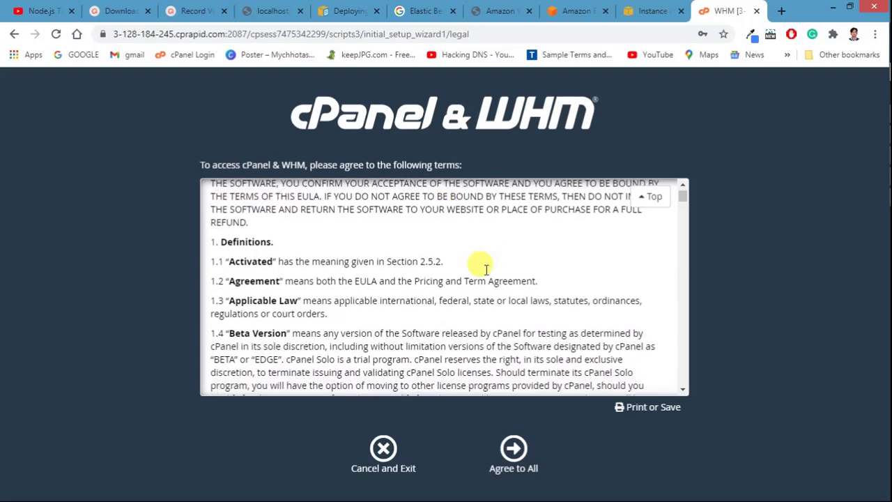
left_click(516, 450)
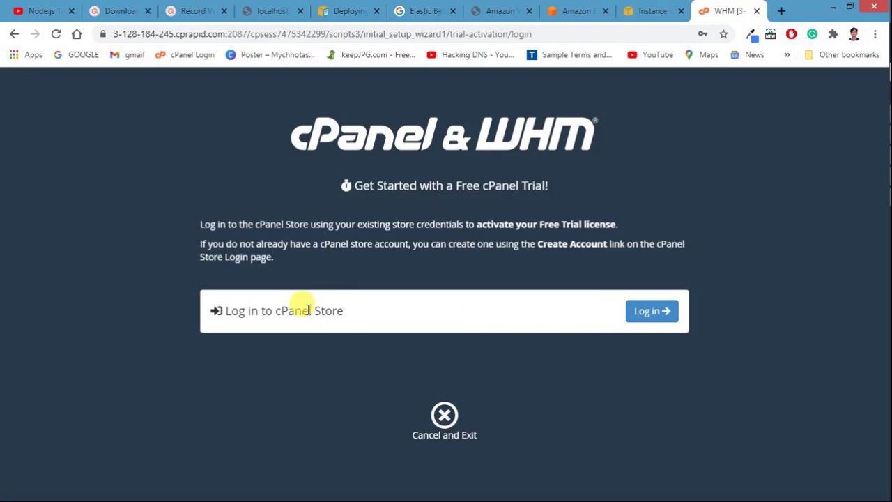
Step: Start the cPanel Store sign-in and fill in the account e-mail from the saved suggestion
left_click(649, 319)
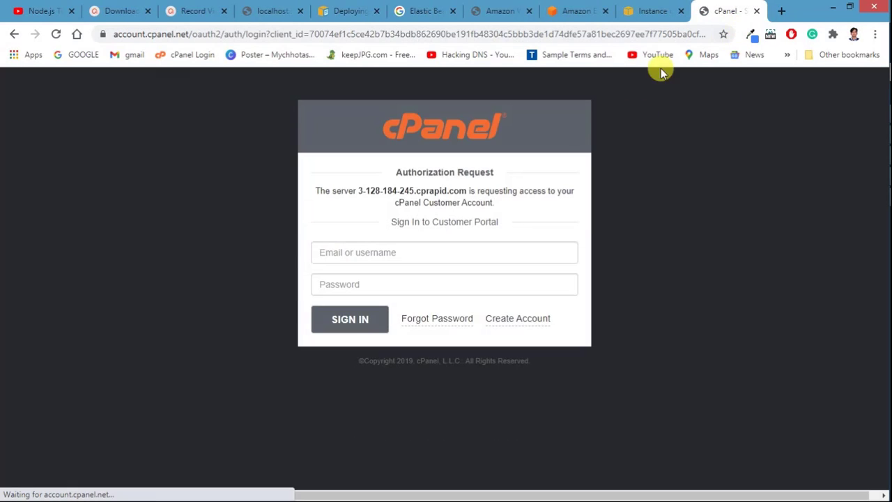
left_click(329, 256)
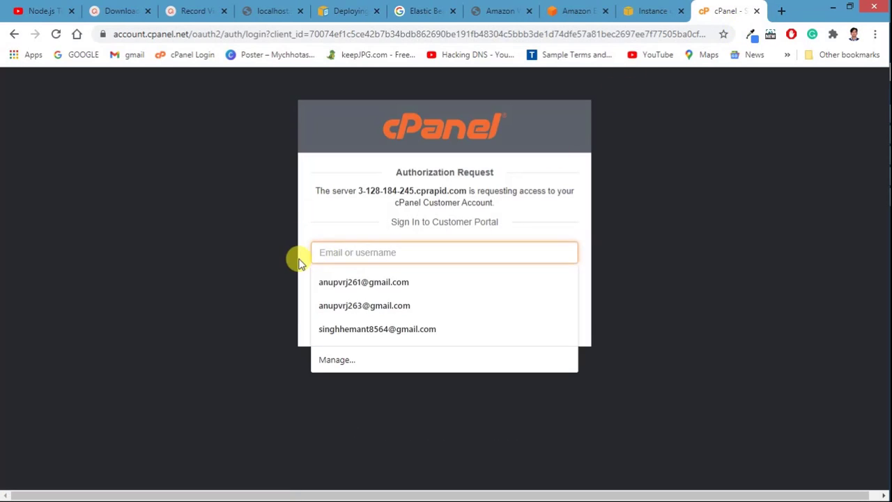
left_click(300, 257)
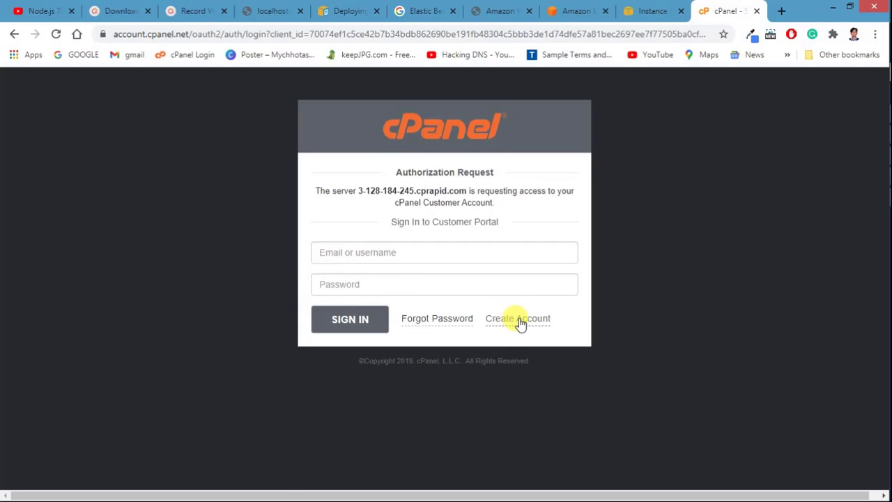
left_click(365, 261)
left_click(365, 256)
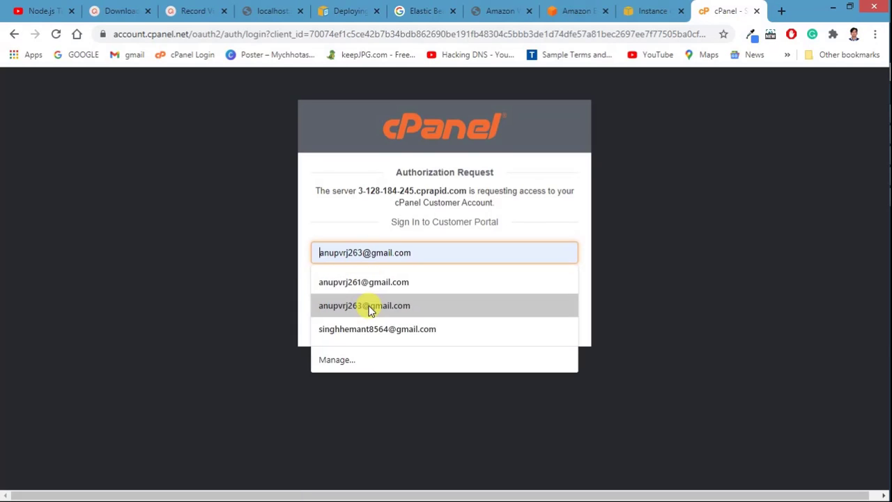
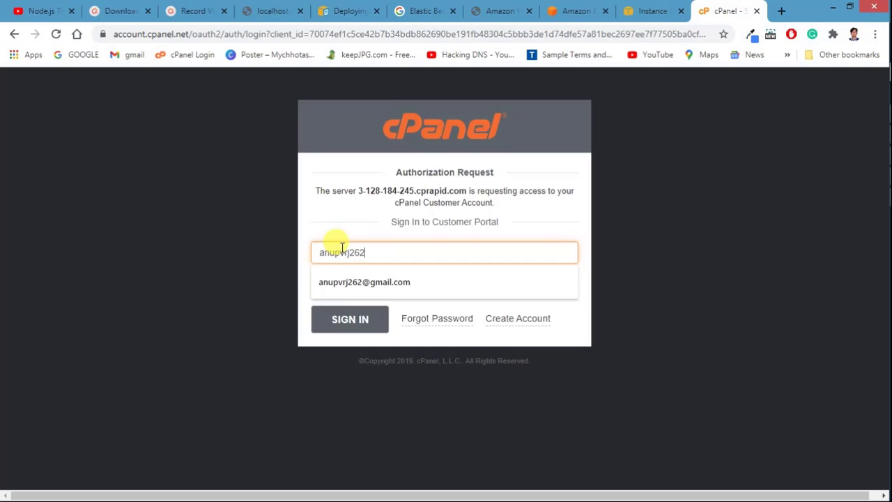
left_click(349, 285)
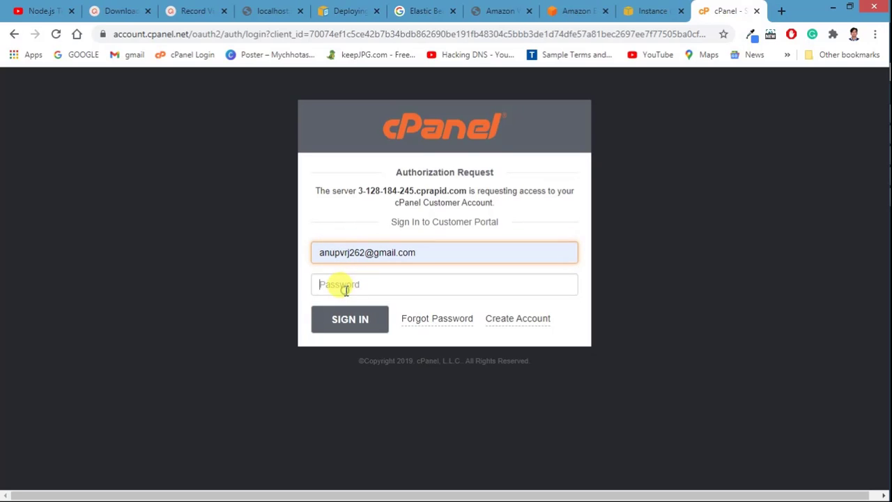
Step: Enter the account password, sign in, and accept the cPanel Terms of Use to activate the trial
left_click(346, 290)
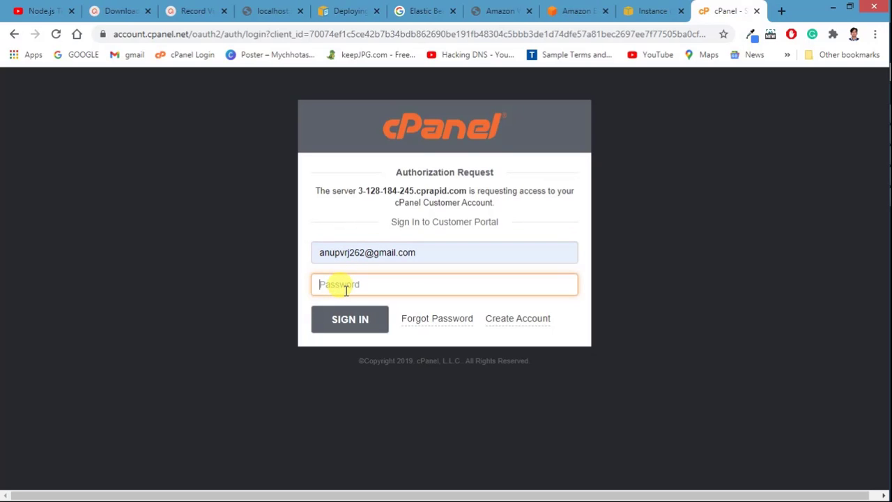
type("••")
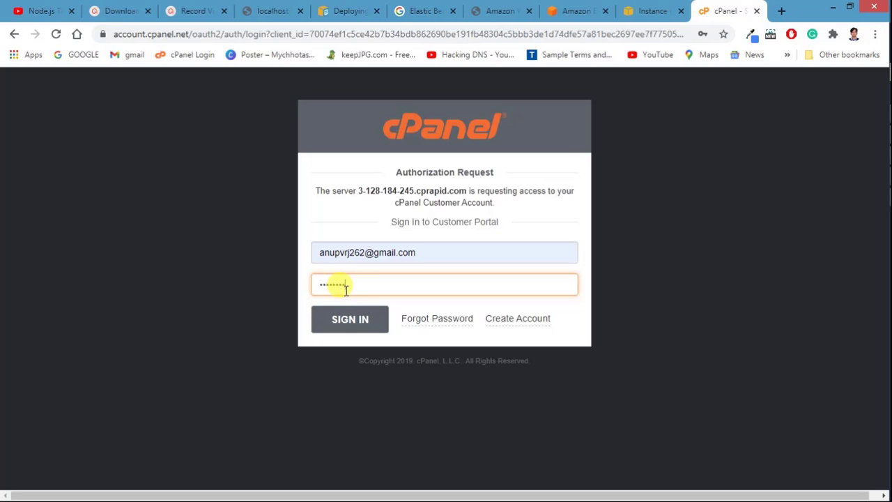
left_click(341, 320)
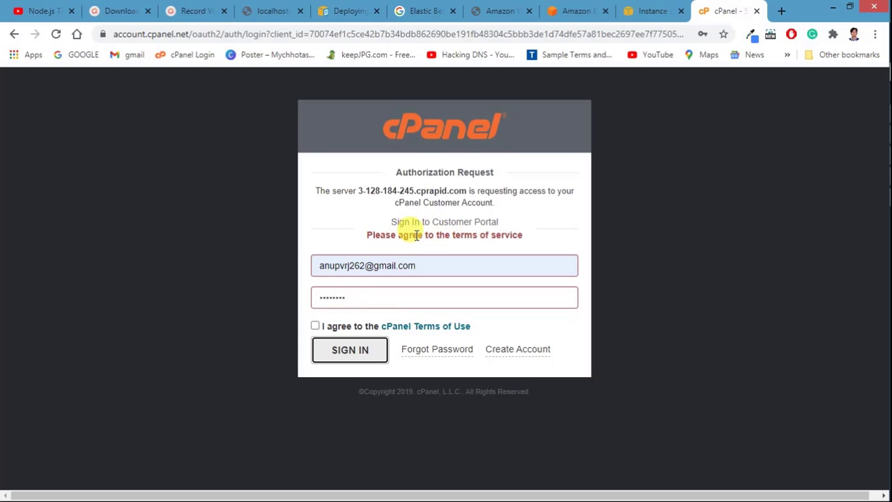
left_click(315, 326)
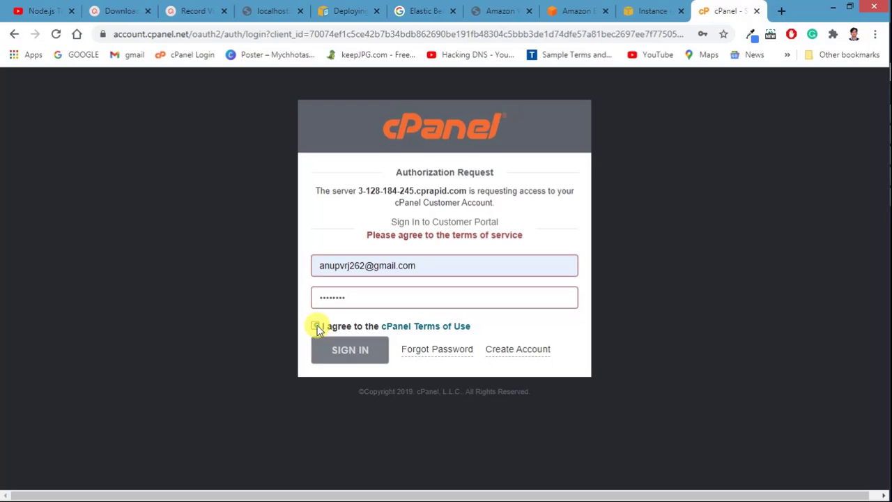
left_click(330, 354)
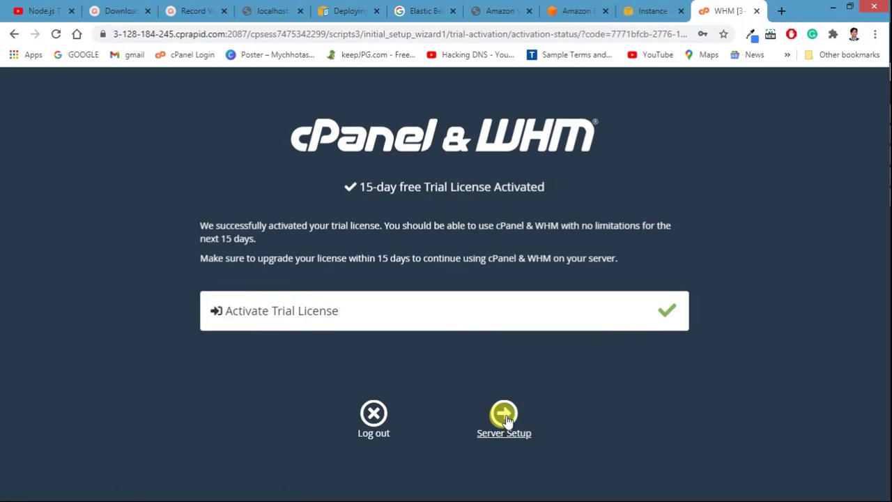
Step: Open Server Setup and replace ns1.cprapid.com in the first Nameservers field with ns2.techdeis.com
left_click(506, 414)
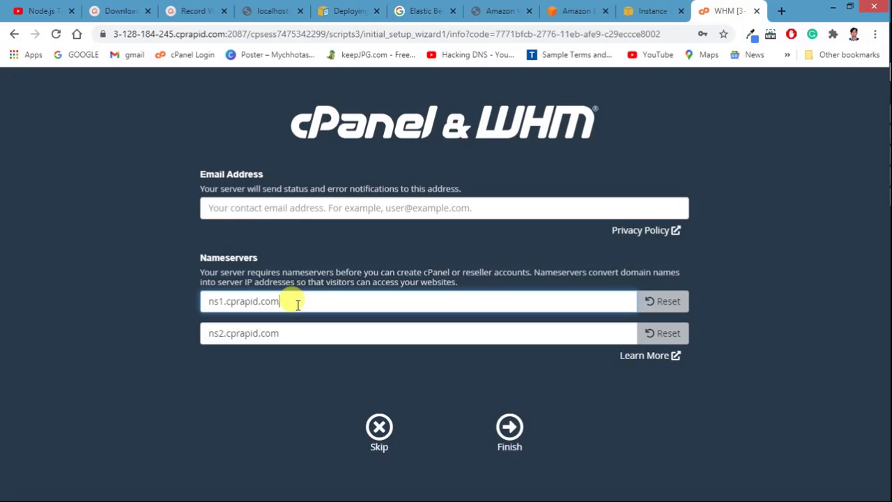
left_click_drag(295, 304, 207, 303)
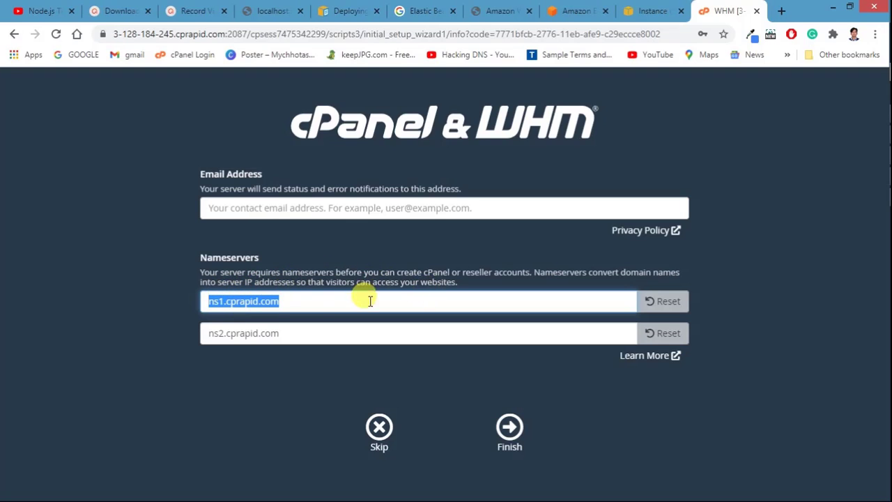
left_click(295, 333)
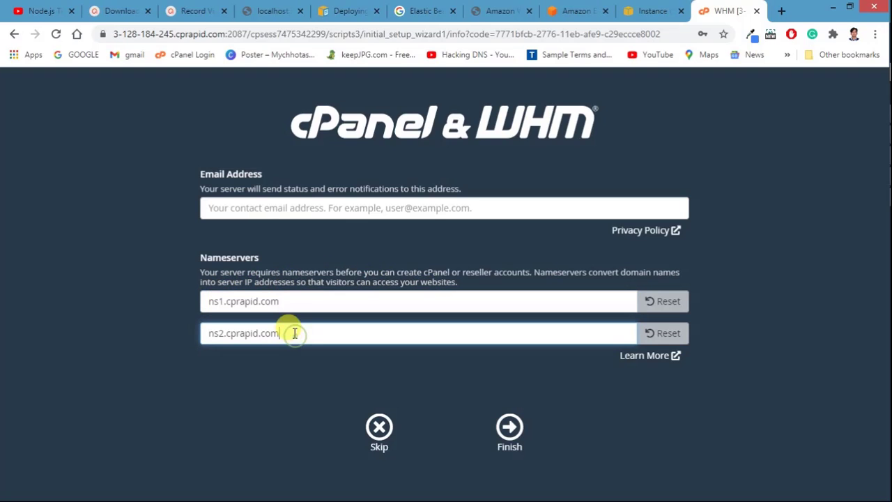
triple_click(279, 304)
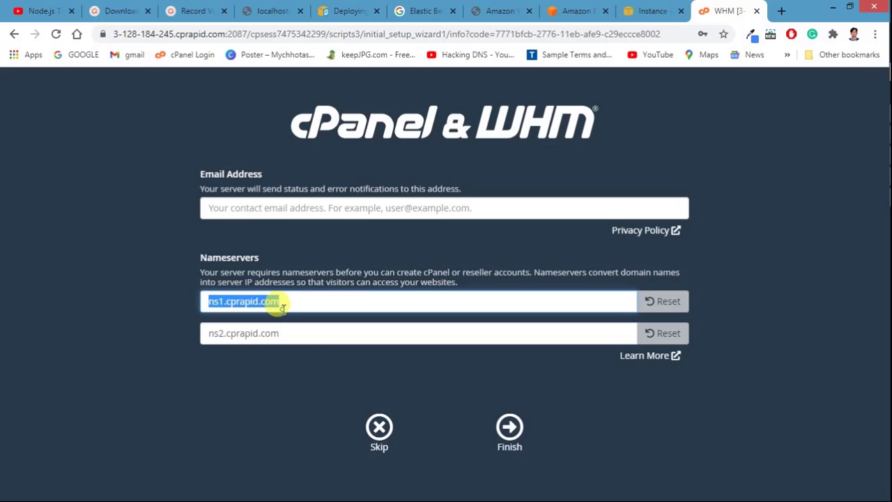
left_click(191, 290)
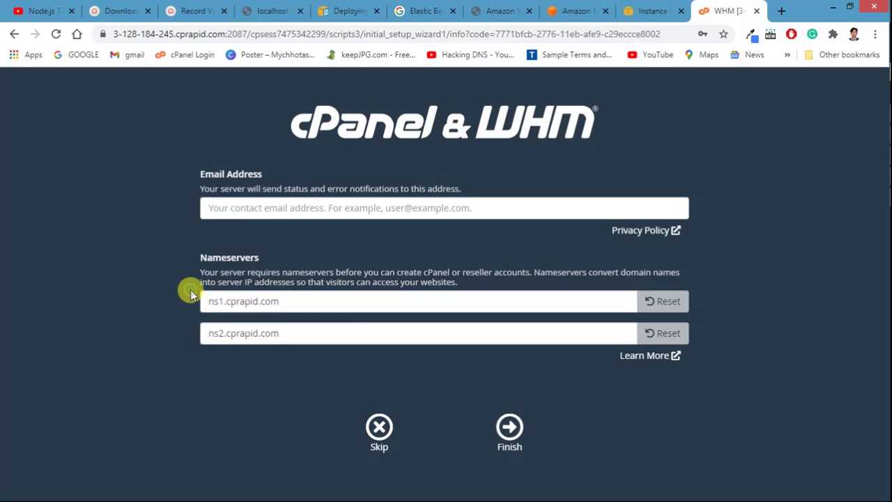
double_click(291, 302)
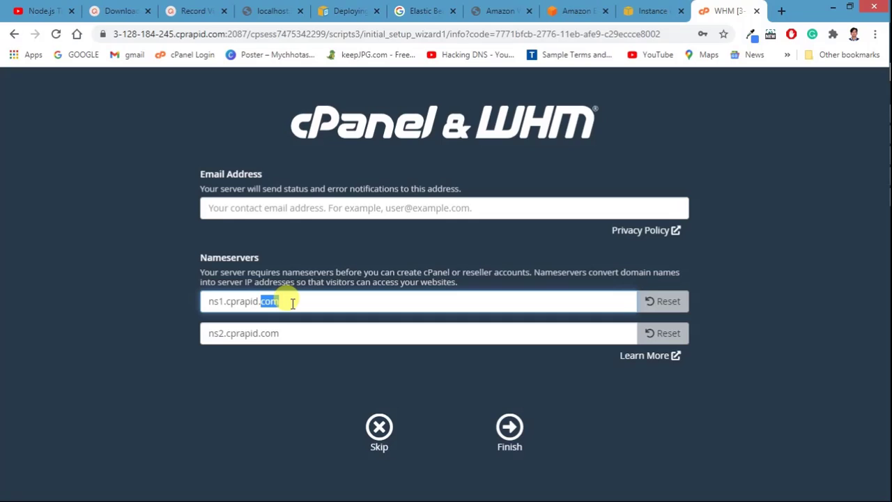
triple_click(293, 302)
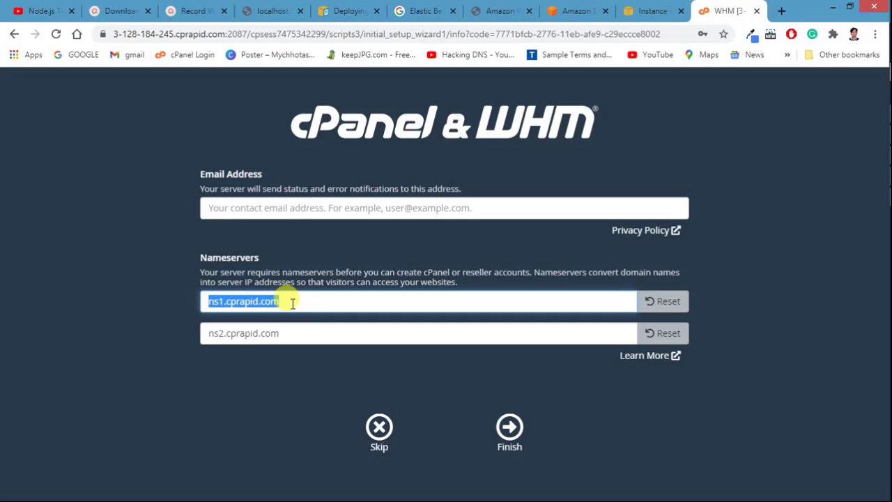
type("ns")
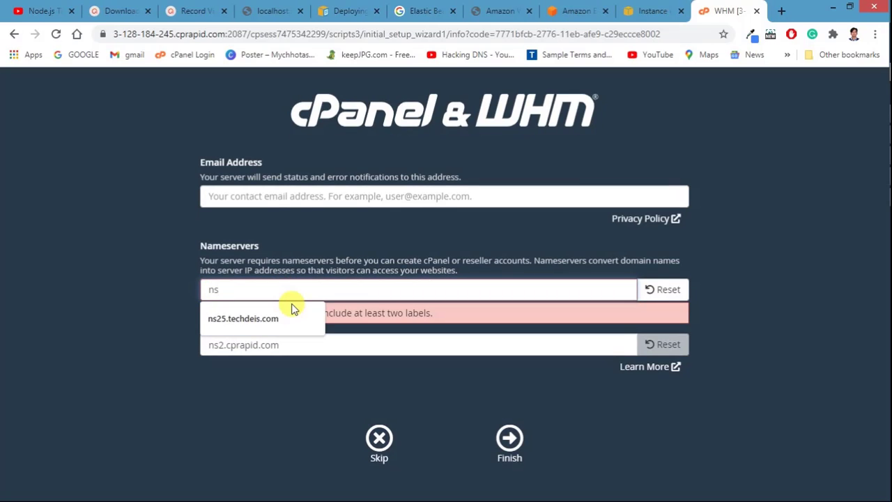
type("2.")
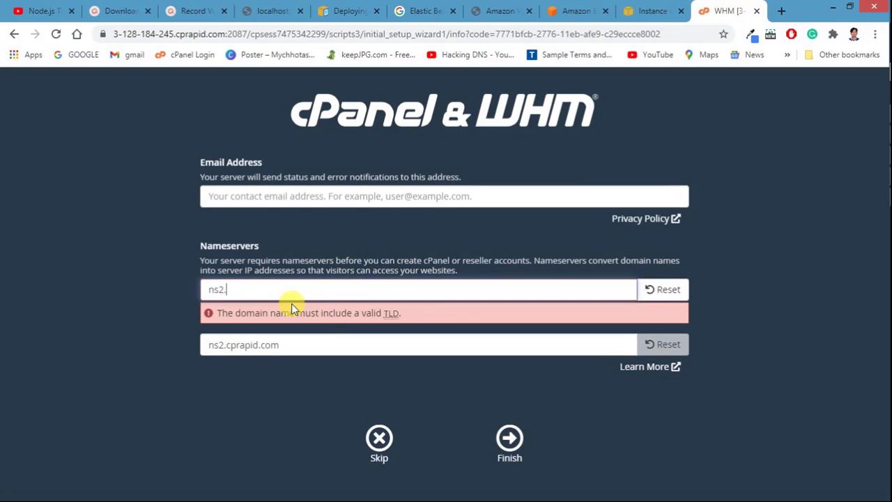
type("tec")
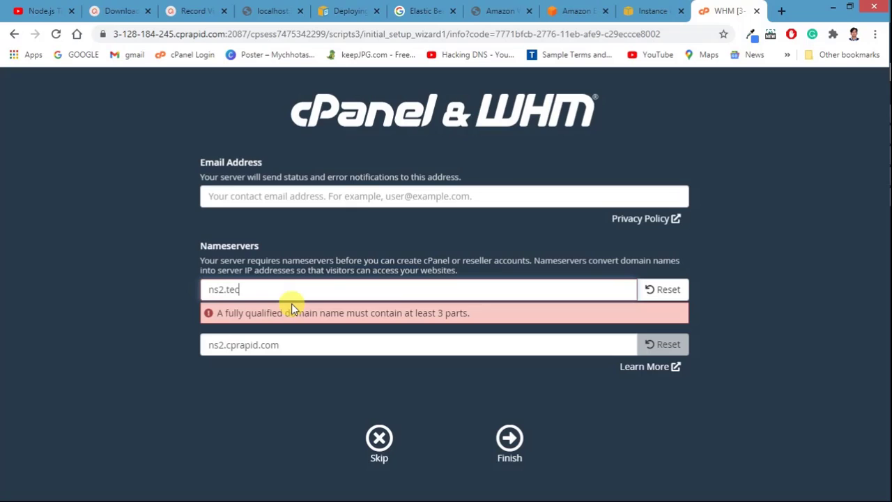
type("hdeis.com")
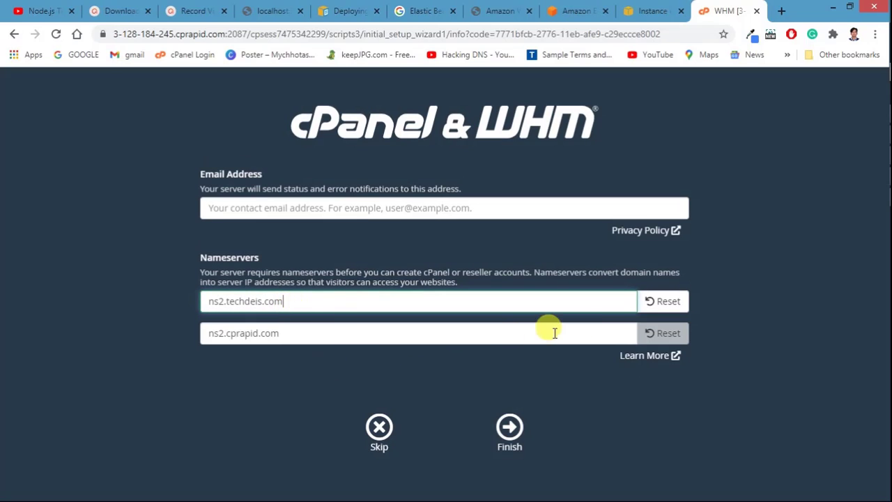
left_click(592, 339)
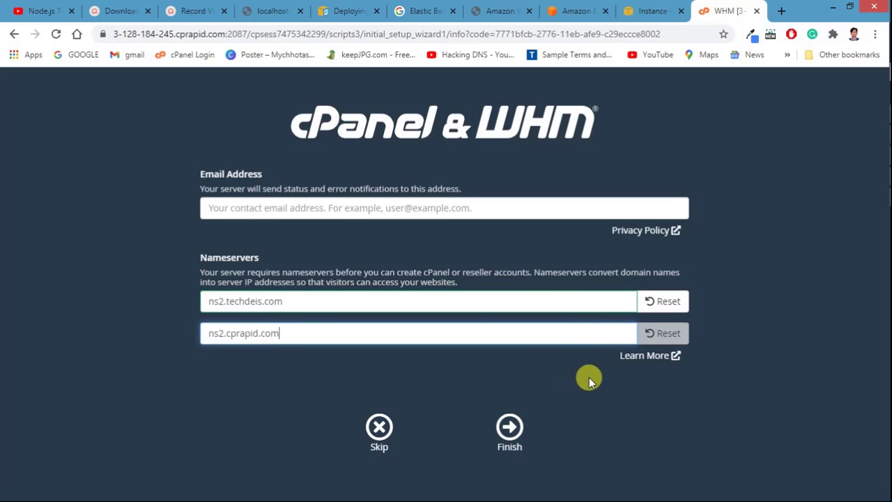
Step: Finish the setup wizard, saving the nameservers, and review WHM Home's trial notice and Important Next Steps
left_click(508, 428)
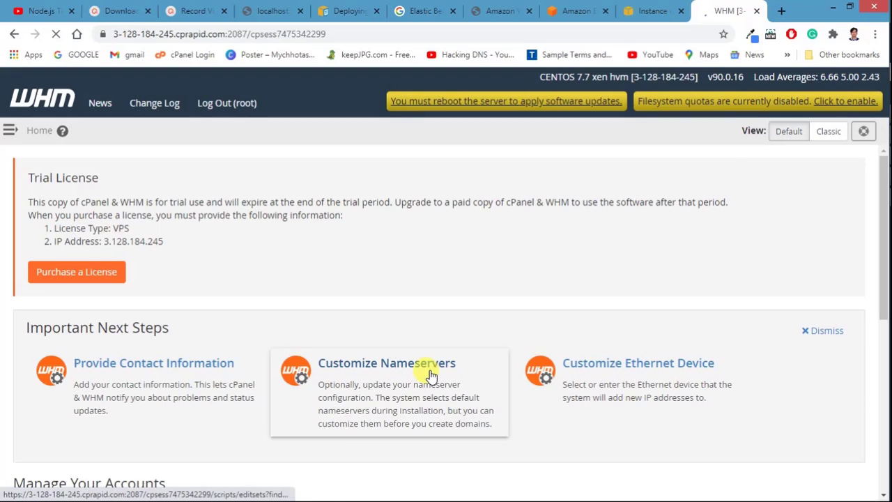
scroll(175, 373, "down", 3)
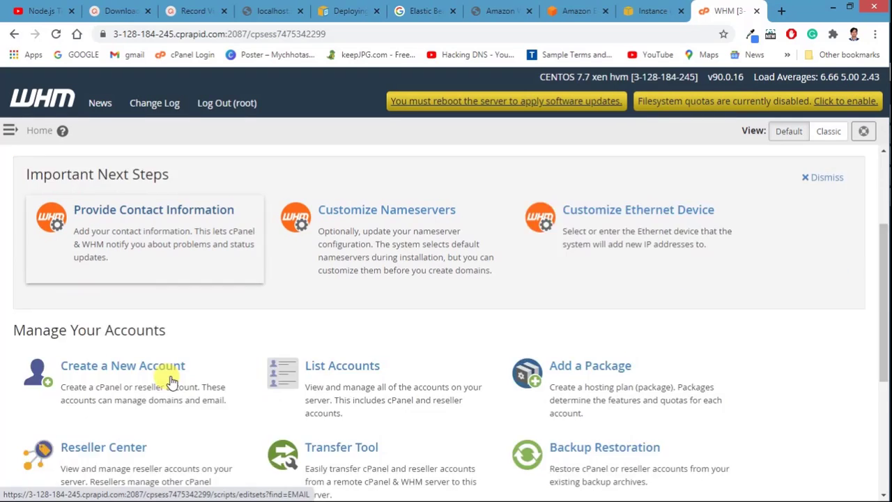
scroll(413, 281, "up", 3)
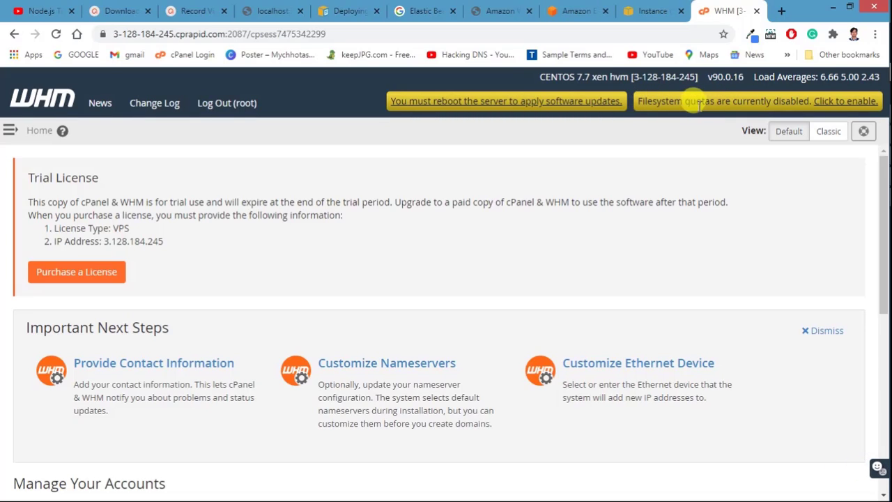
Step: Run Initial Quota Setup so filesystem quotas are enabled, pending a reboot for XFS quotas
left_click(833, 108)
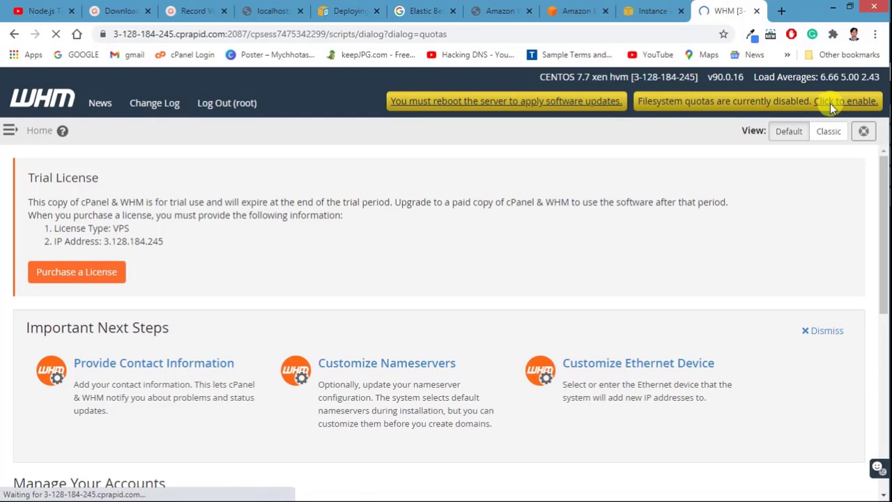
scroll(126, 352, "down", 1)
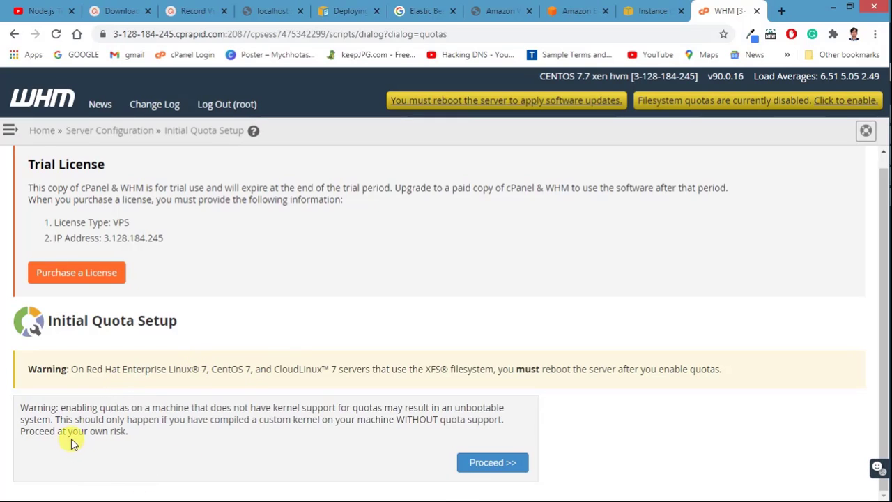
left_click(486, 465)
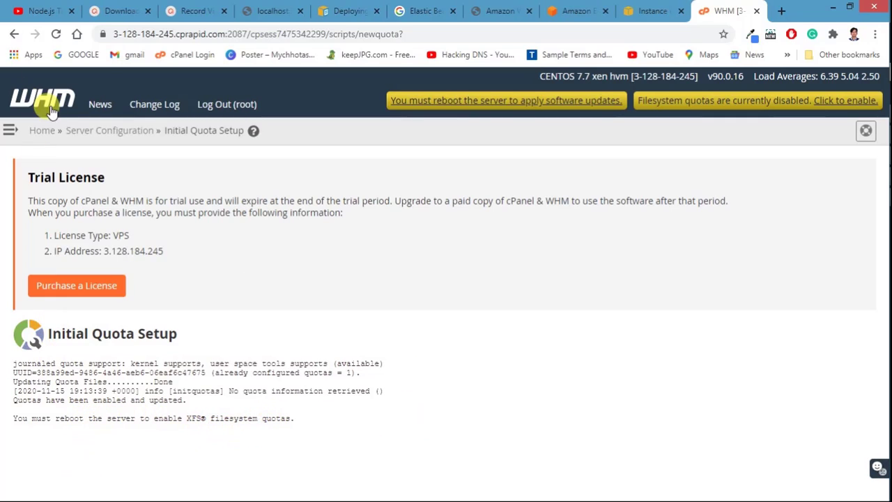
left_click(14, 130)
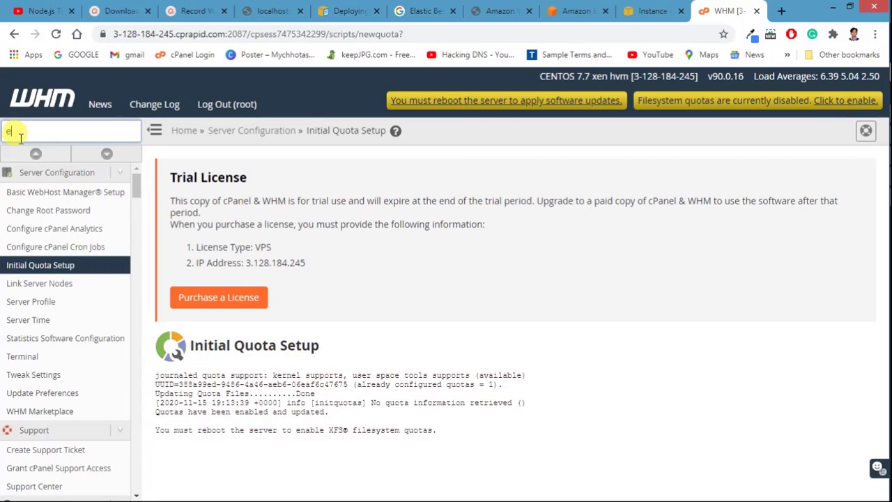
Step: Search WHM for 'reboot' and start a Graceful Server Reboot to apply the quota changes
type("reboot")
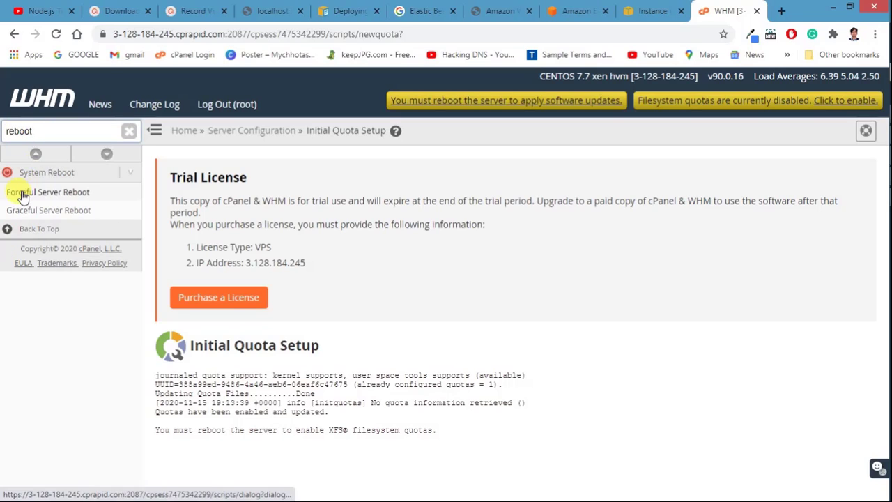
left_click(24, 216)
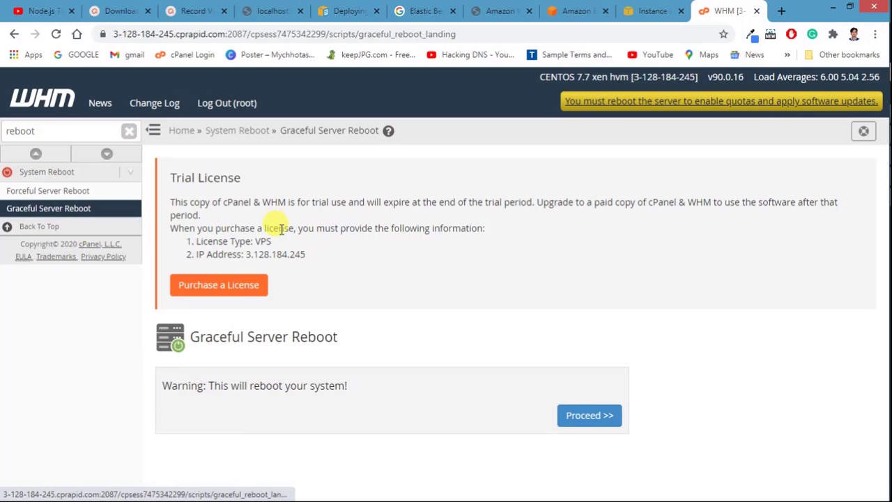
left_click(579, 418)
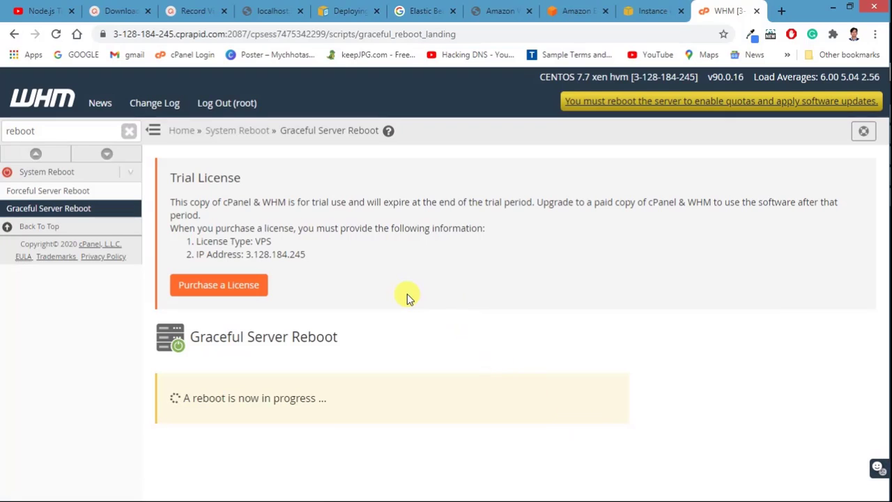
mouse_move(874, 178)
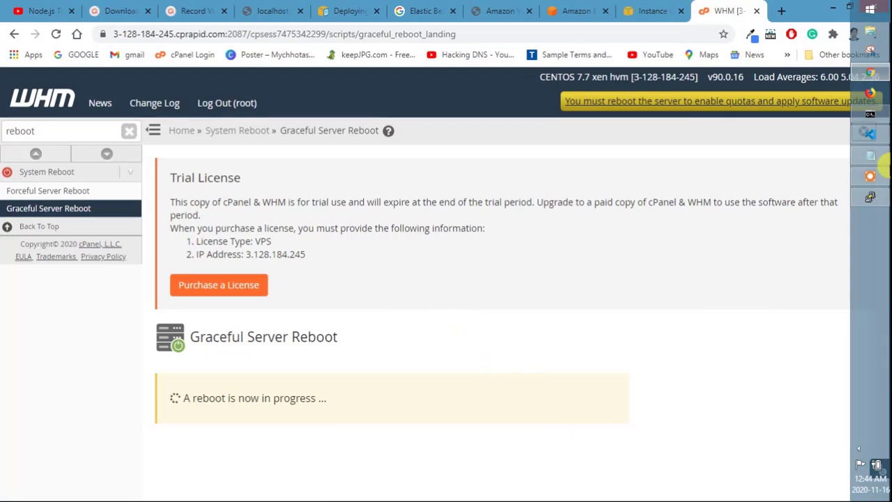
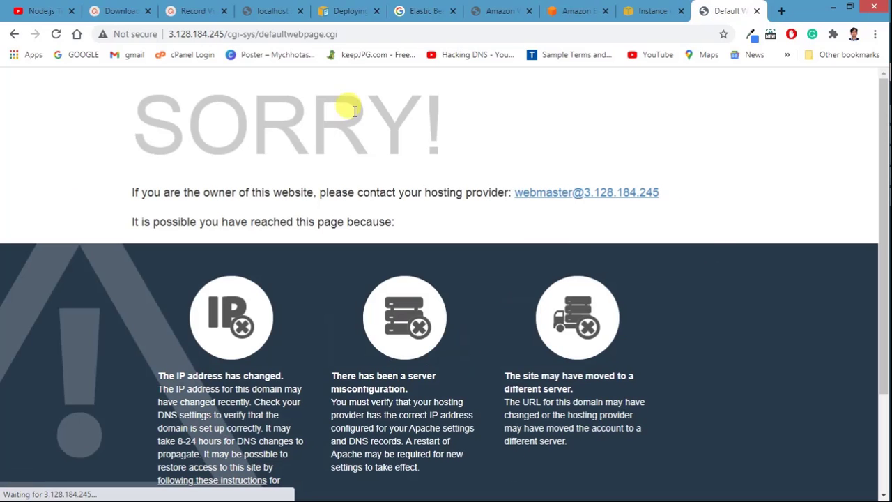
Step: Load the WHM login page at 3.128.184.245:2087, then return to the EC2 instance details
left_click(645, 11)
left_click(725, 8)
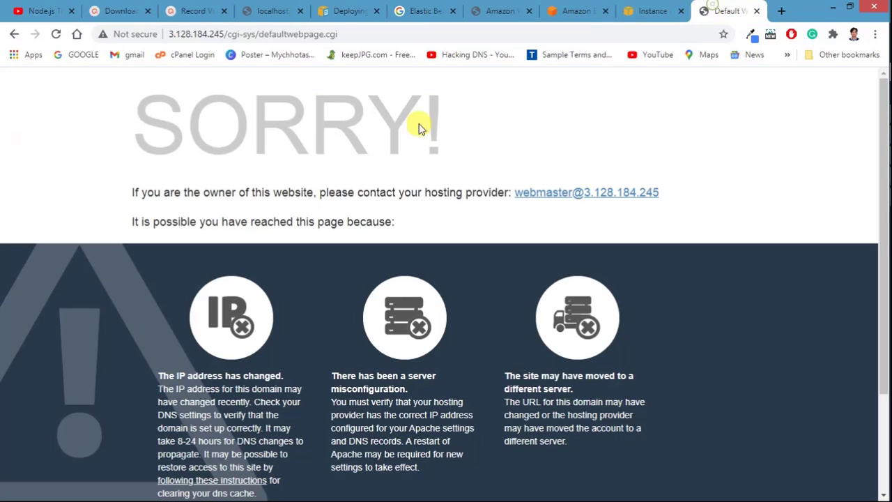
left_click_drag(227, 35, 498, 60)
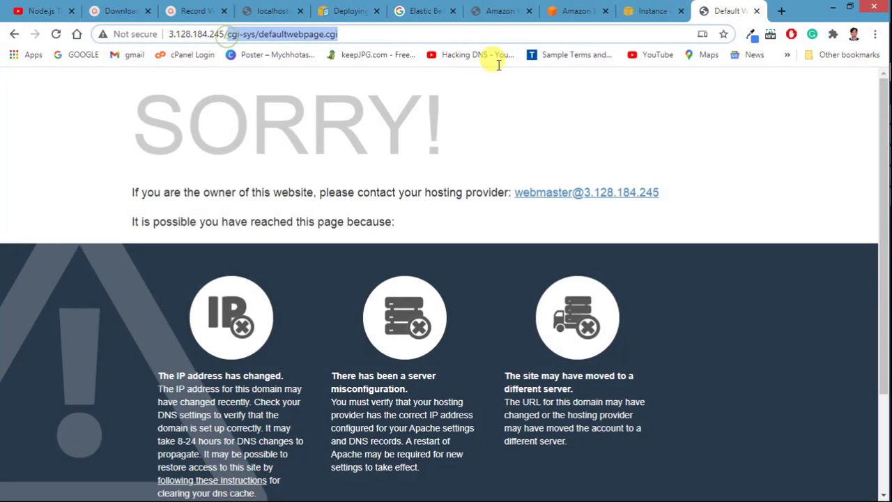
type(":2087")
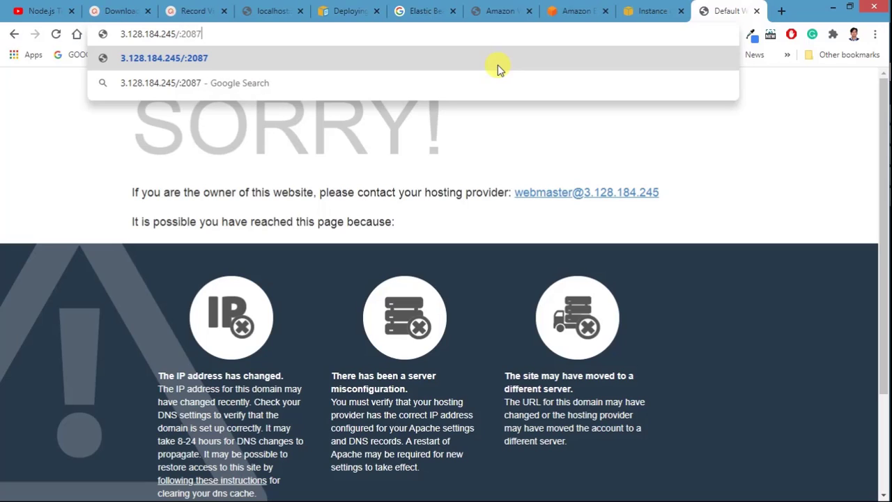
key("Return")
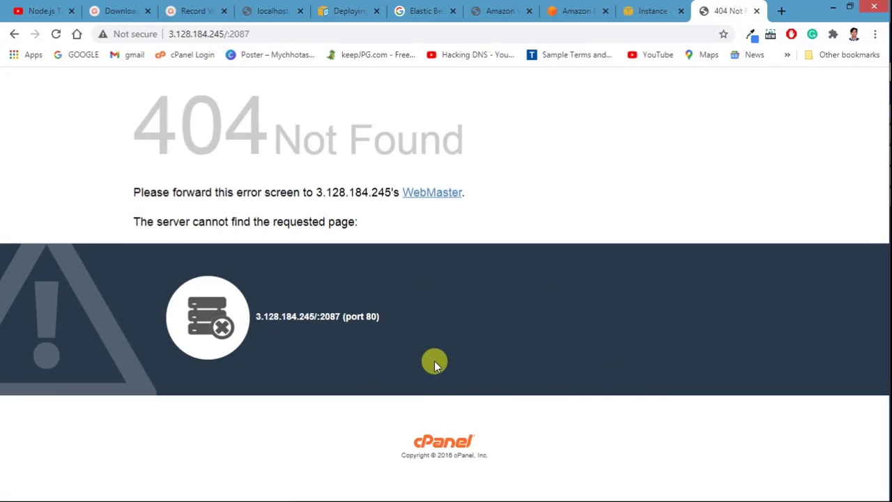
left_click(226, 34)
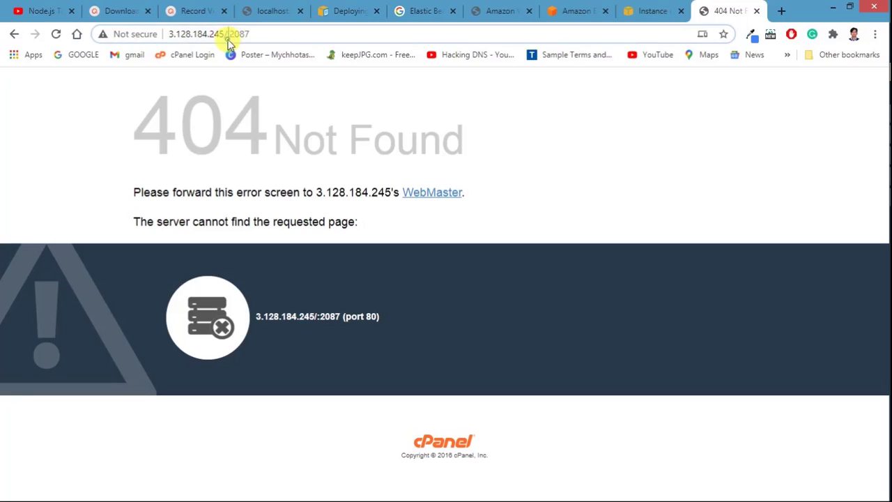
left_click(226, 35)
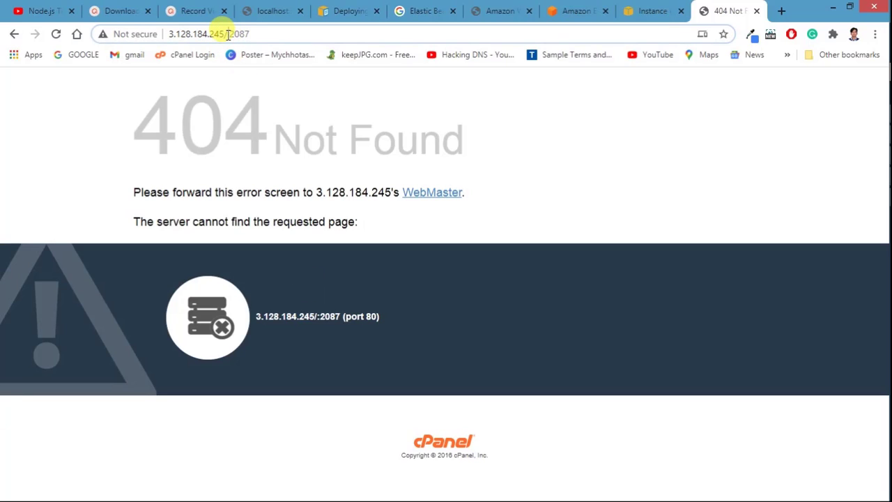
key("Delete")
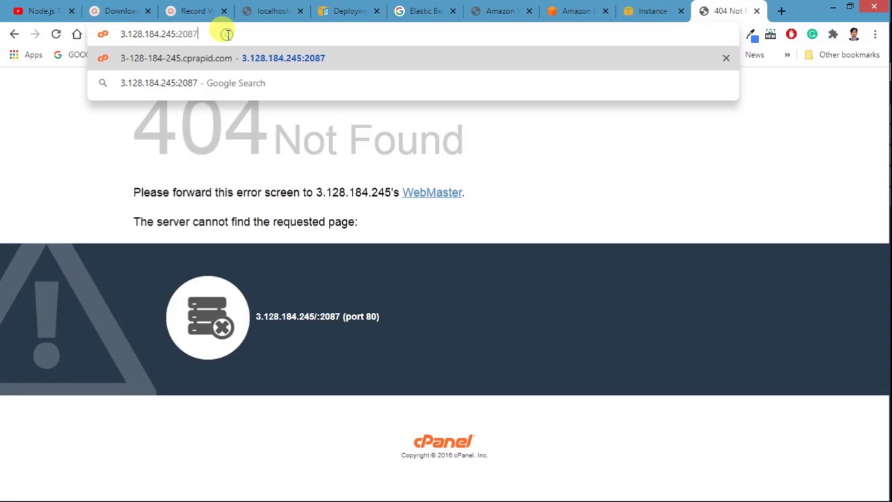
key("Return")
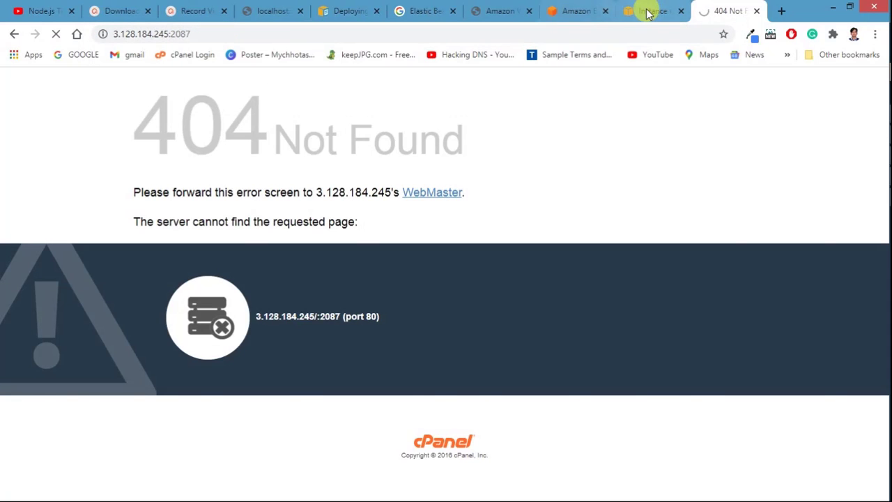
left_click(647, 11)
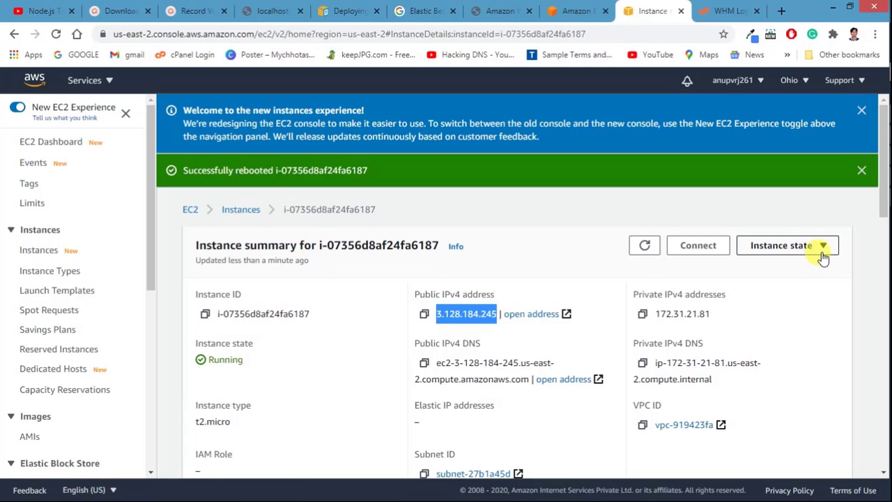
Step: Check the EC2 instance's state options, then return to the WHM login page on port 2087
left_click(725, 11)
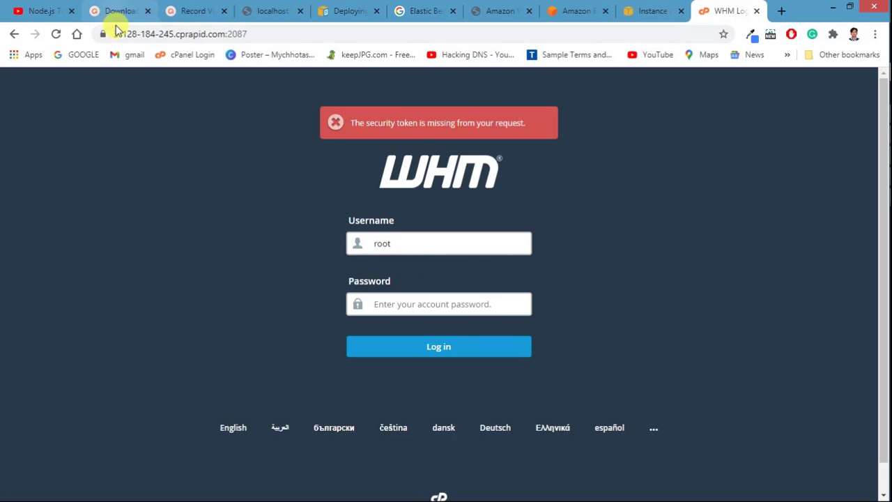
left_click(652, 8)
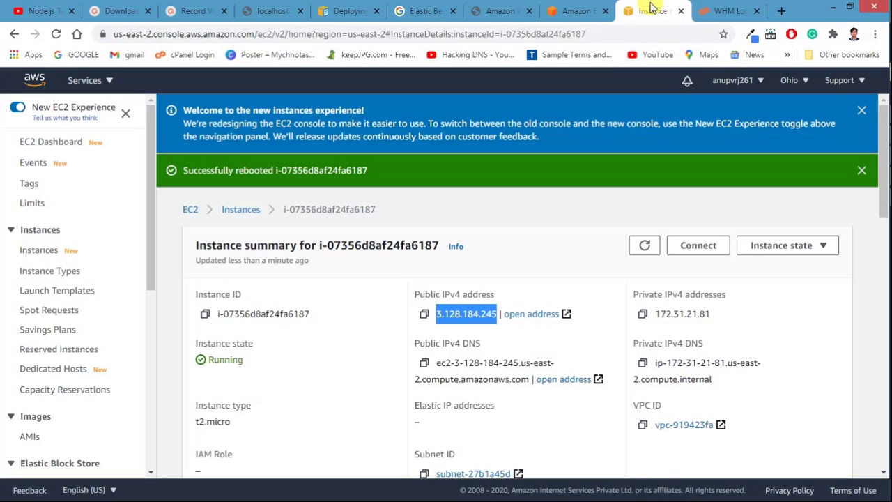
left_click(707, 8)
left_click(660, 9)
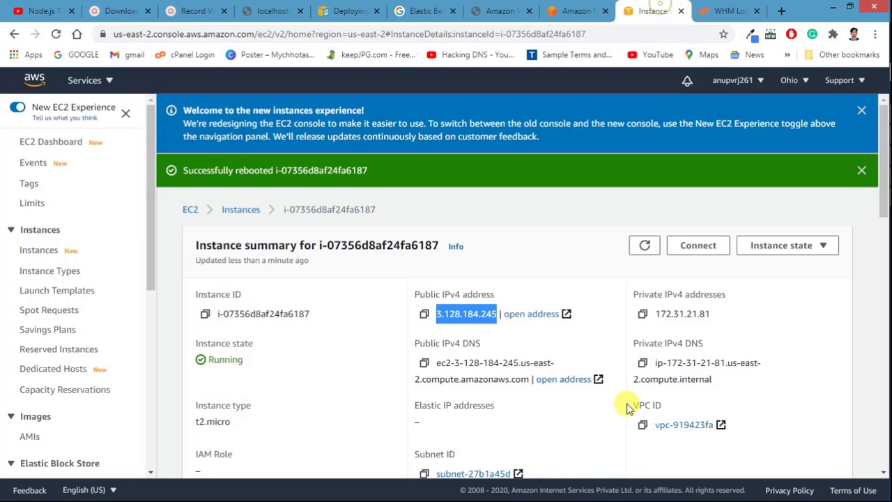
left_click(792, 252)
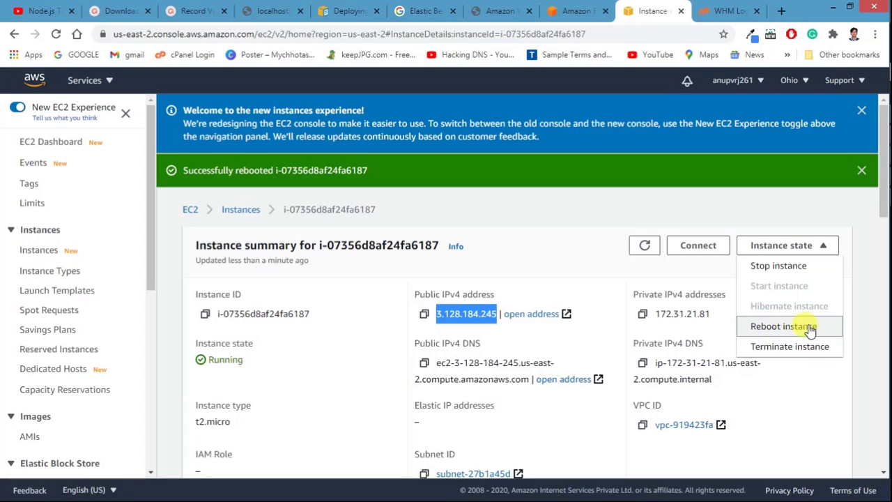
left_click(730, 12)
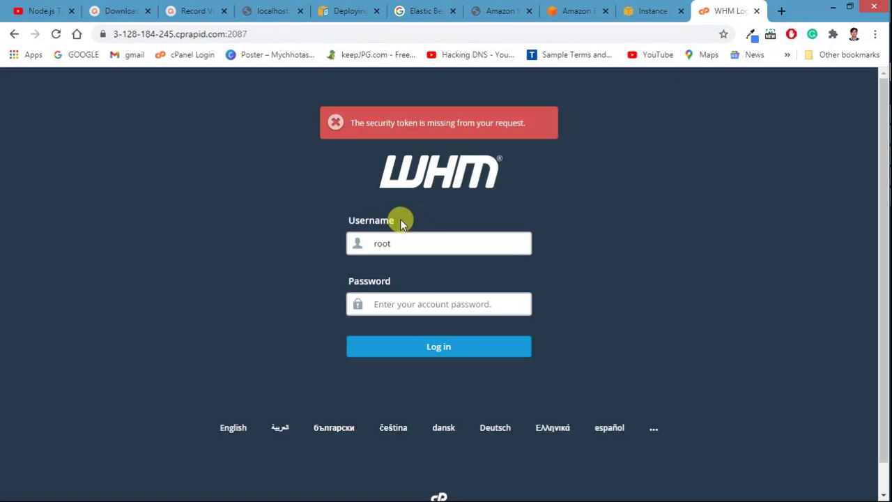
Step: Log in to WHM as root with the root password and scroll to Manage Your Accounts
left_click(393, 306)
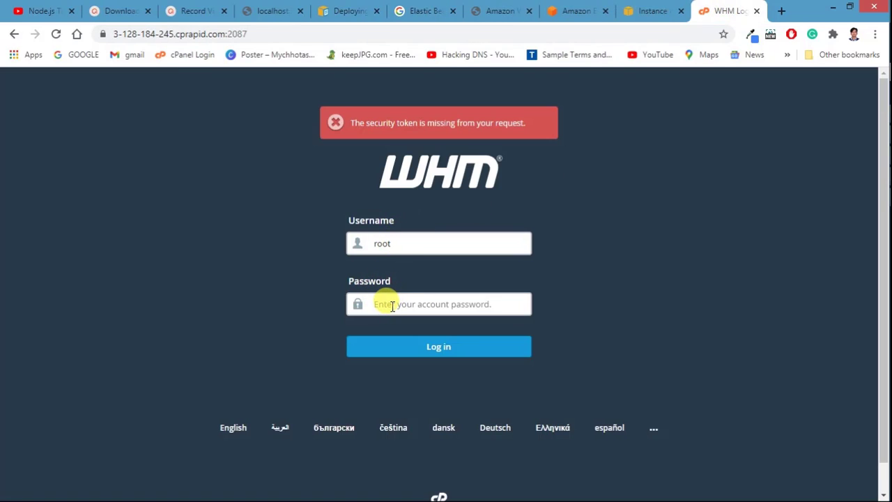
type("•")
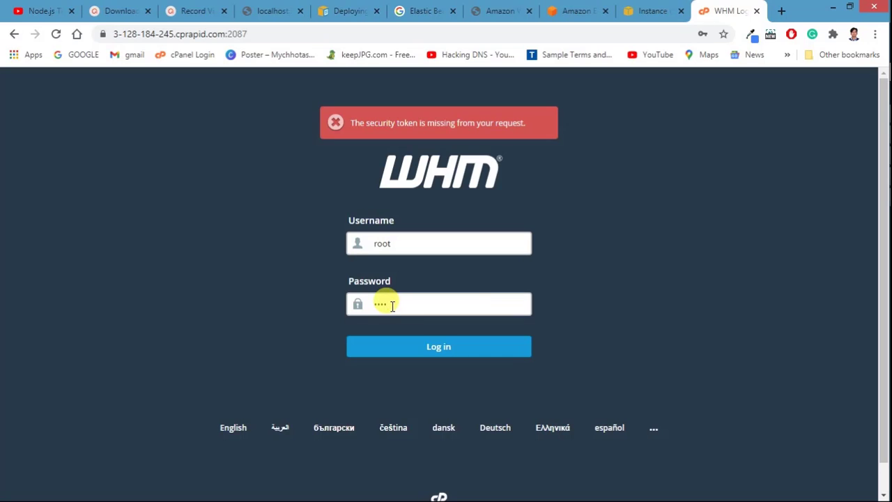
left_click(403, 354)
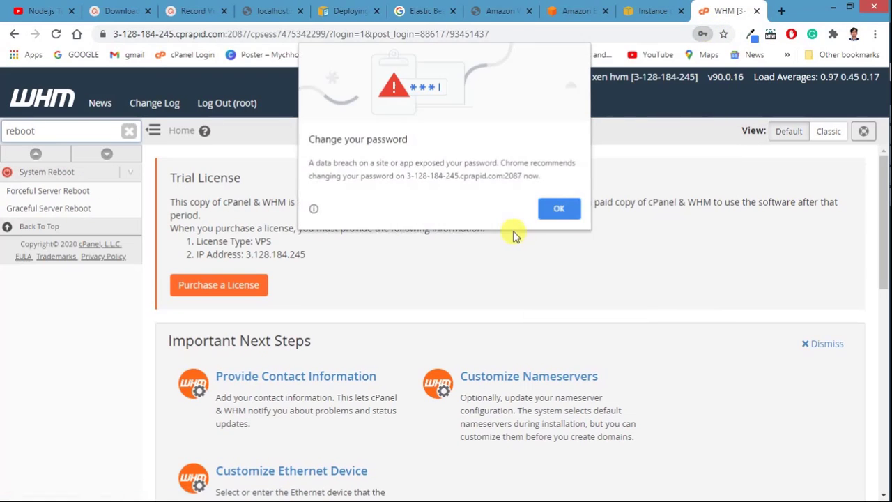
left_click(569, 209)
scroll(425, 301, "down", 5)
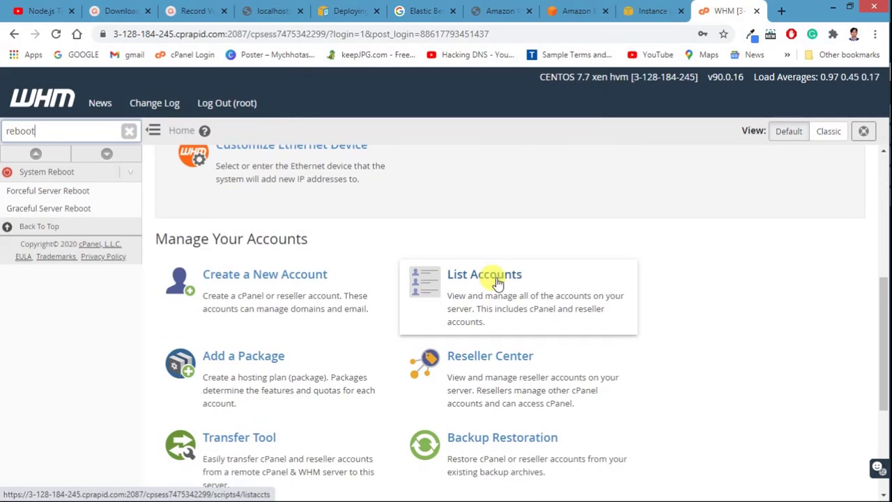
Step: Open the Create a New Account form
left_click(268, 290)
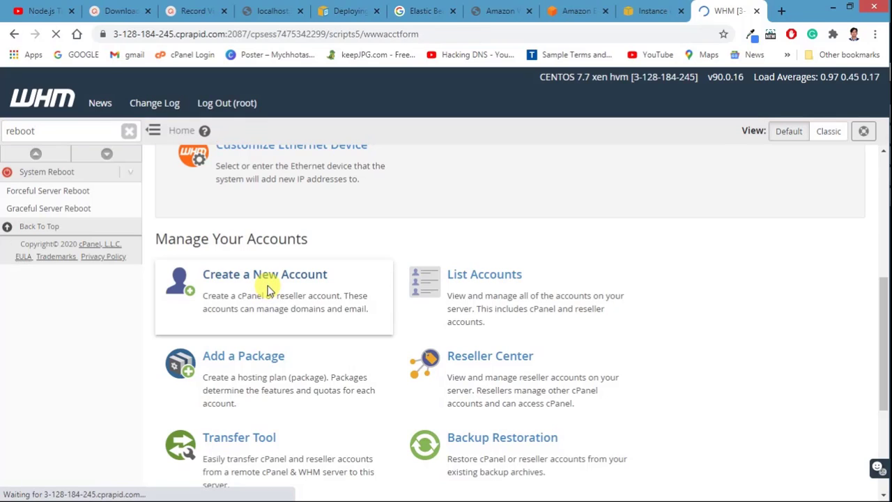
scroll(275, 319, "down", 3)
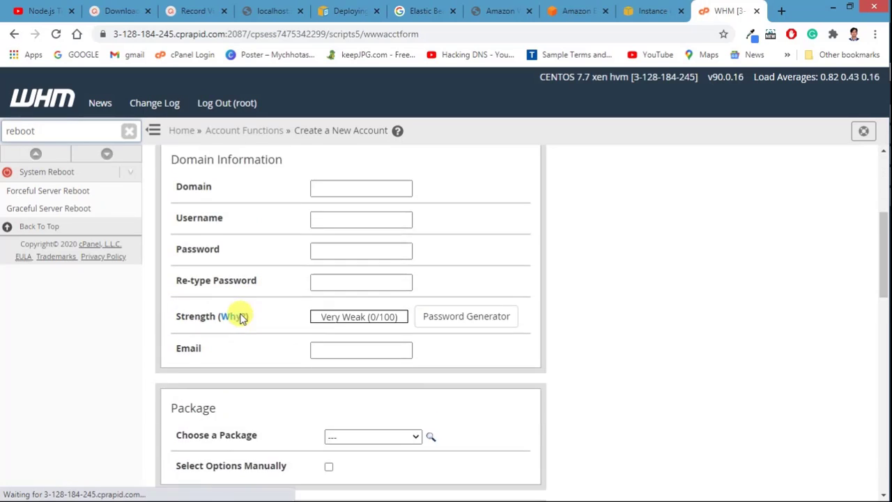
scroll(239, 315, "up", 3)
left_click_drag(181, 178, 269, 179)
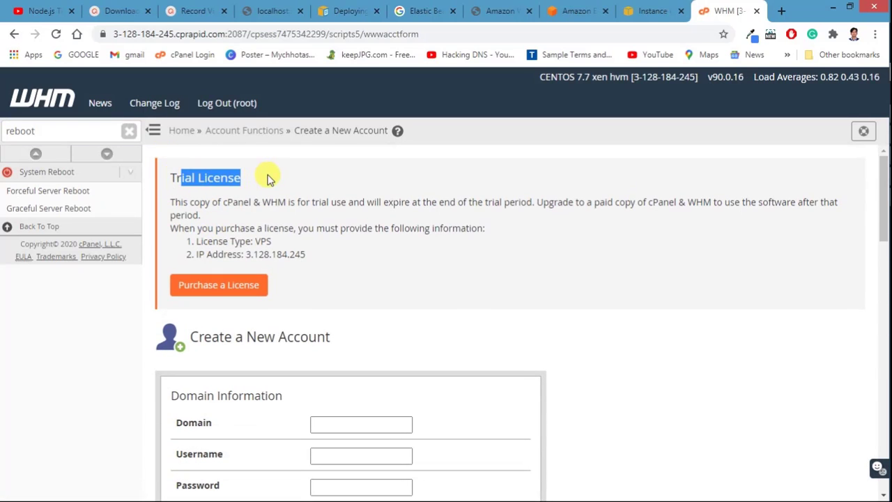
left_click(269, 175)
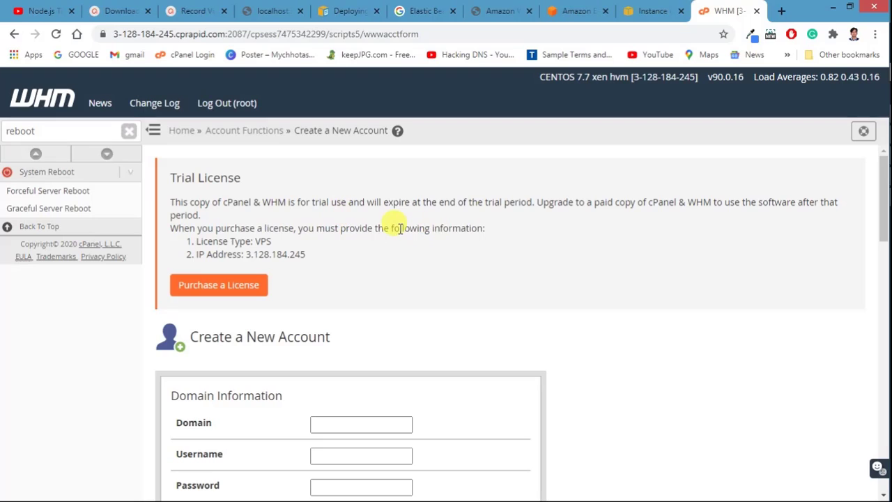
scroll(396, 225, "down", 1)
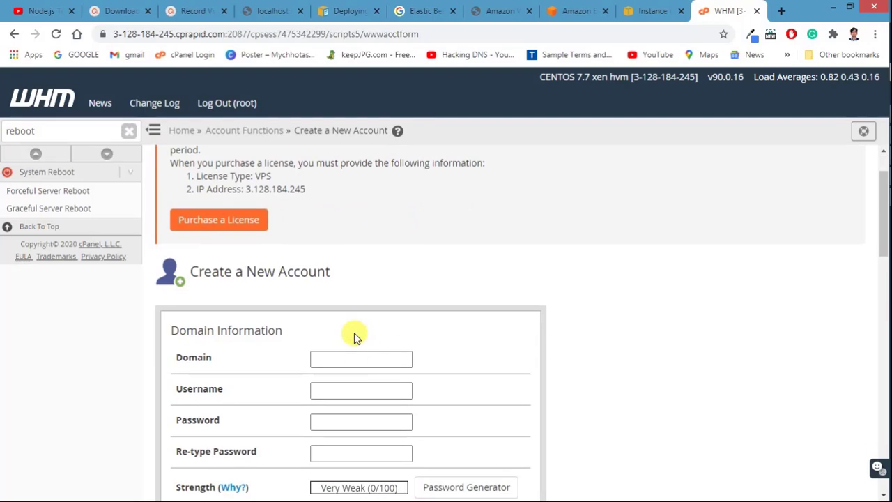
scroll(352, 337, "down", 2)
Step: Enter techdeis.com as the domain and let the username auto-fill as techdeis
left_click(339, 228)
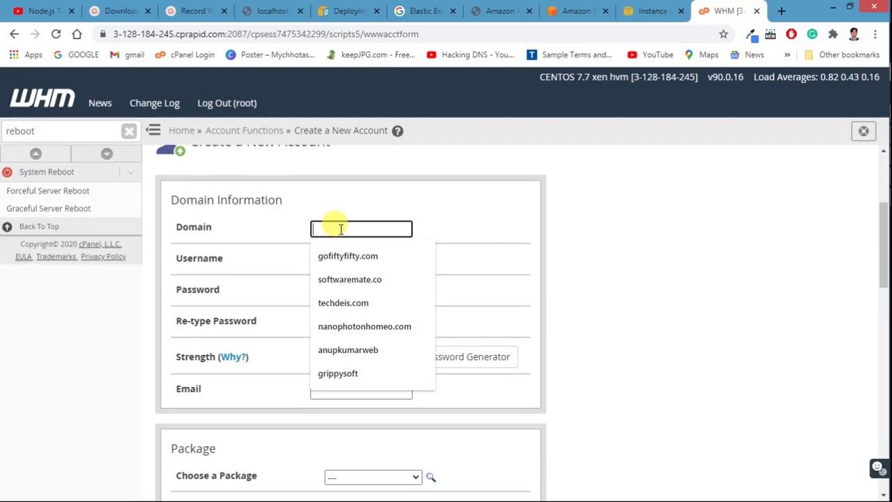
left_click(275, 244)
left_click(338, 227)
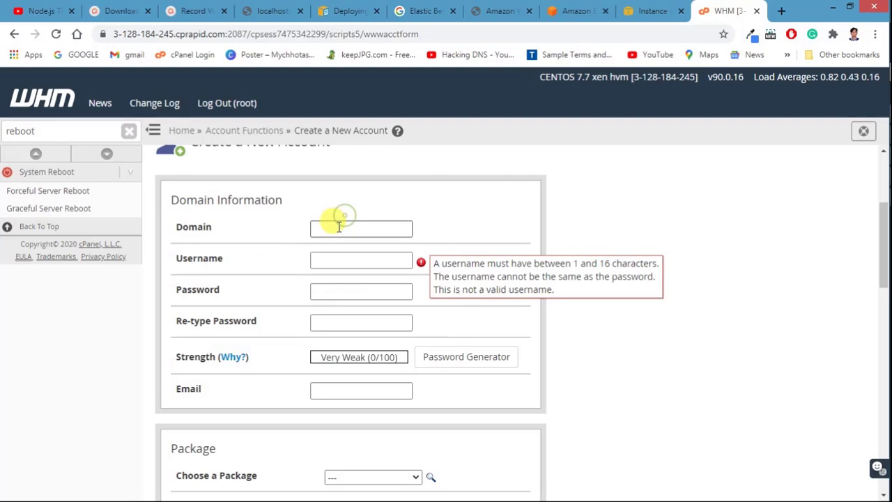
left_click(277, 245)
left_click(313, 228)
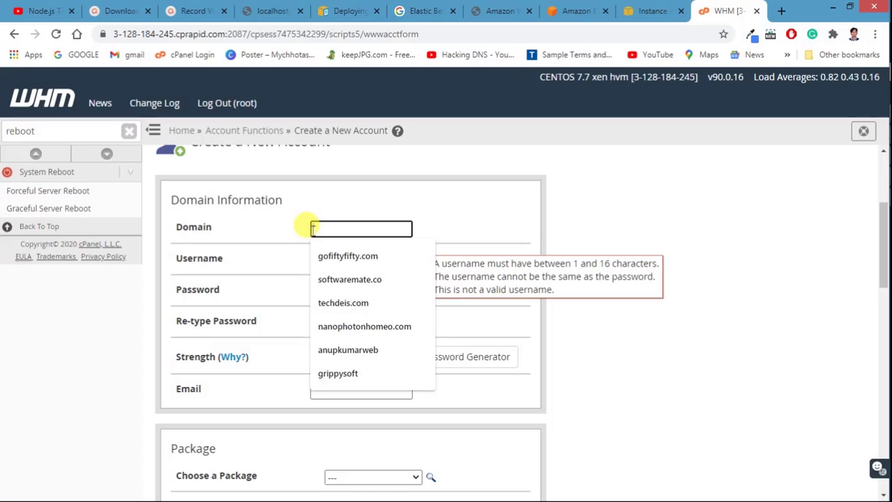
left_click(357, 303)
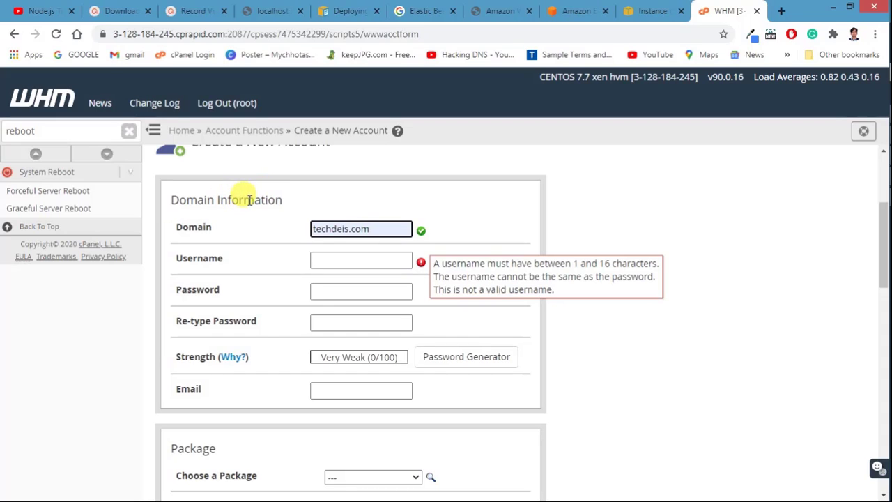
left_click(325, 258)
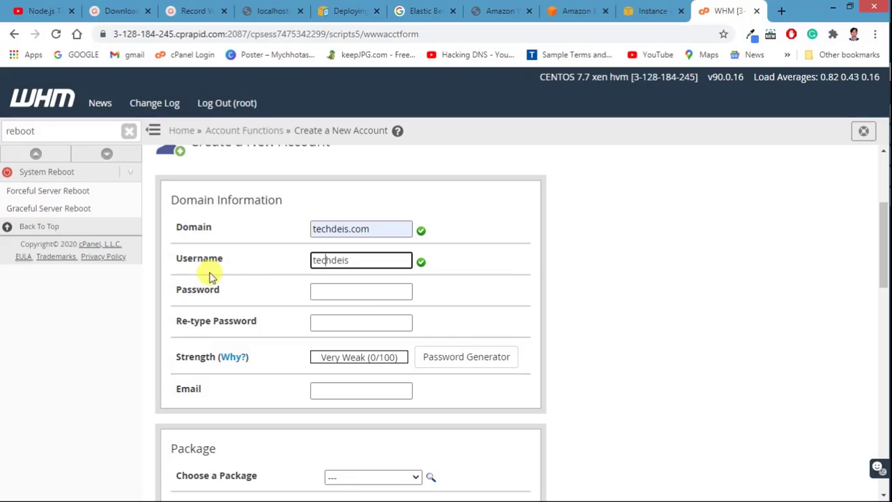
left_click(341, 289)
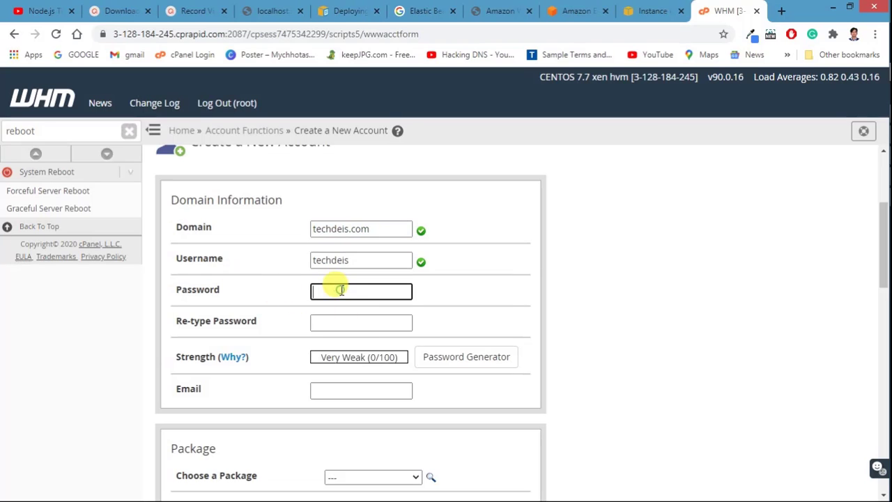
Step: Generate a Very Strong password and apply it to both password fields
left_click(463, 359)
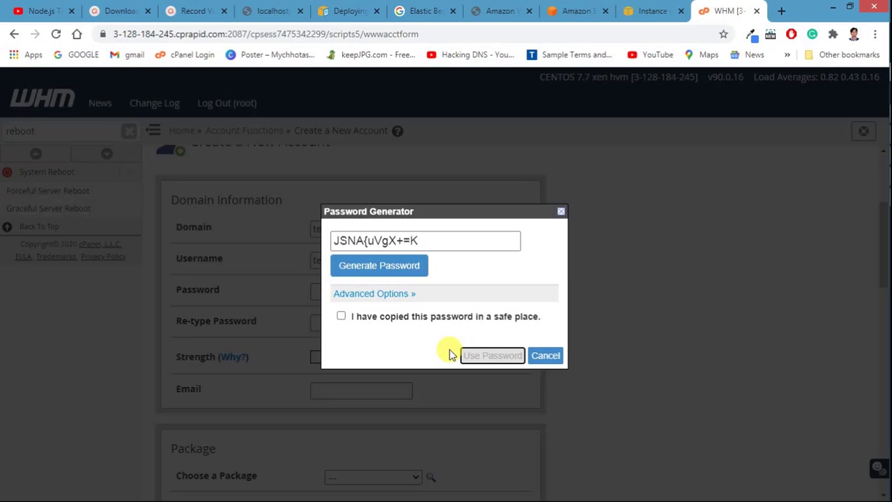
left_click(375, 268)
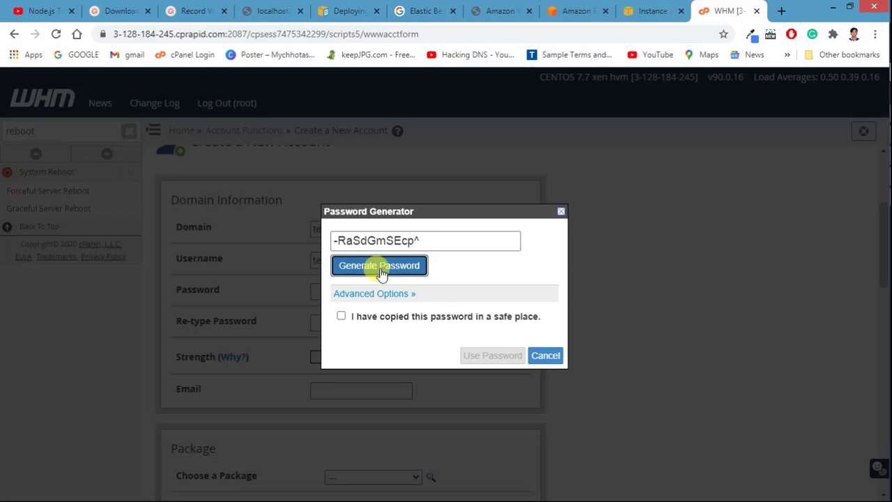
left_click(367, 316)
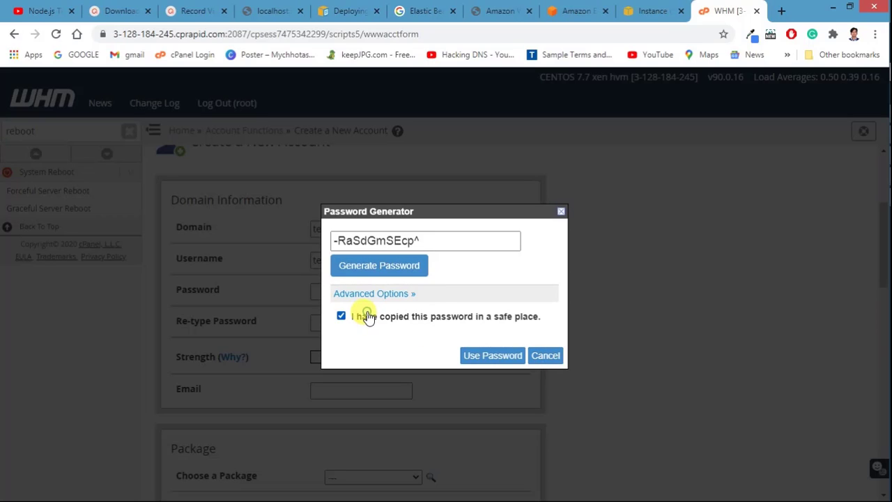
triple_click(395, 239)
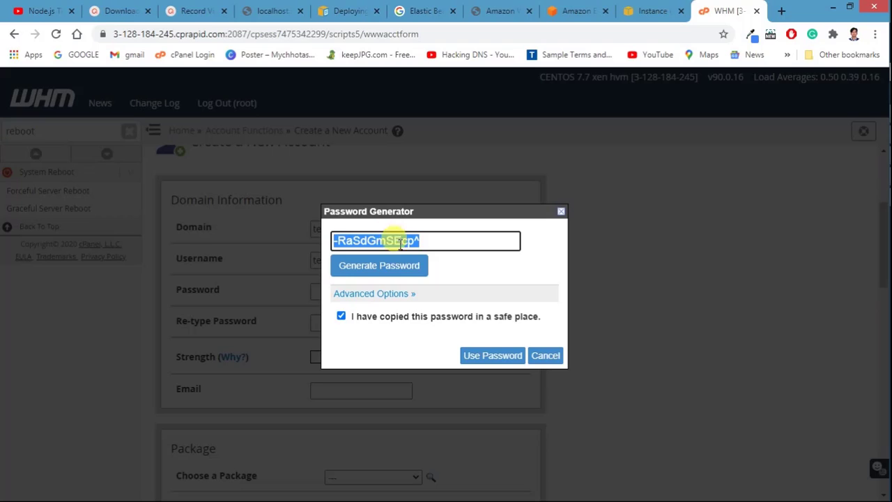
left_click(501, 357)
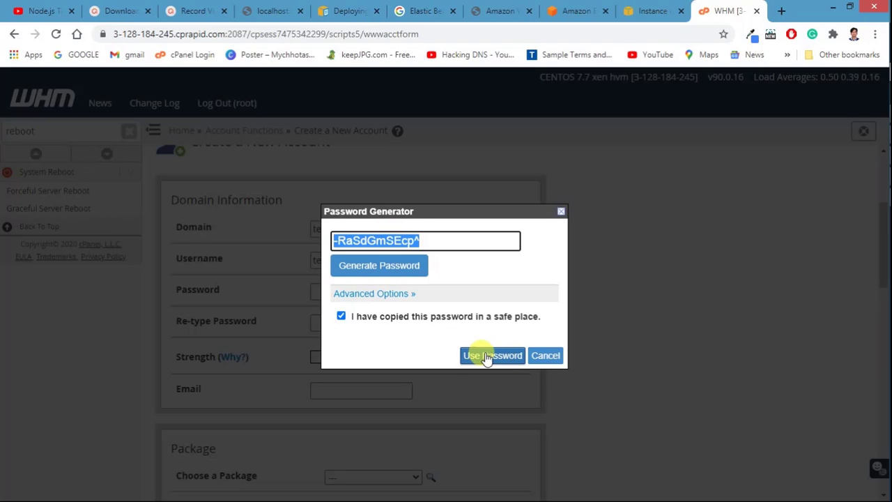
left_click(500, 357)
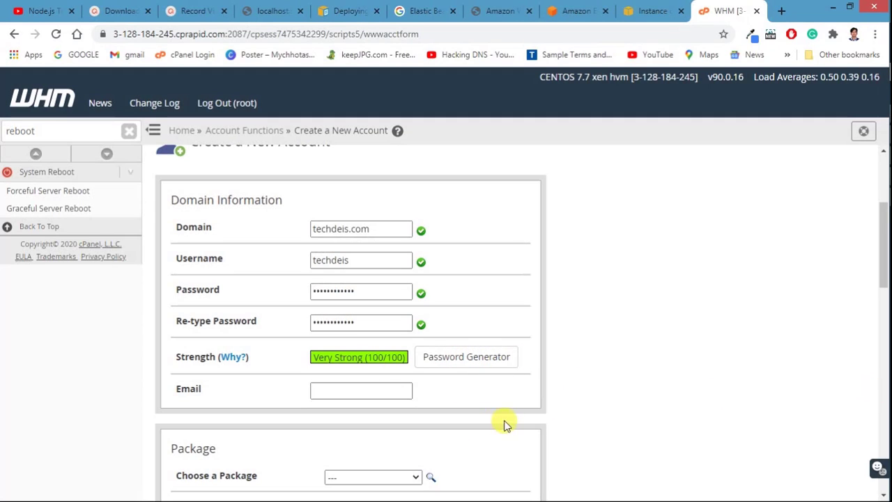
Step: Fill in the account's contact e-mail from a saved address
left_click(338, 387)
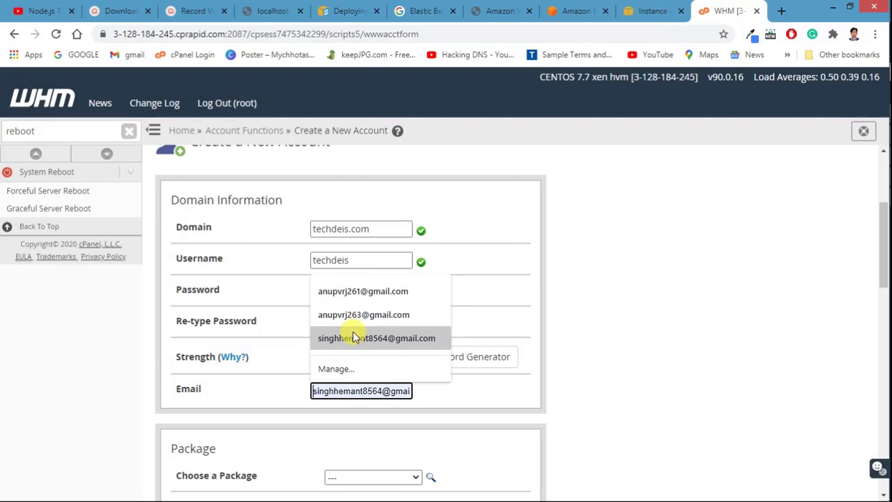
left_click(361, 297)
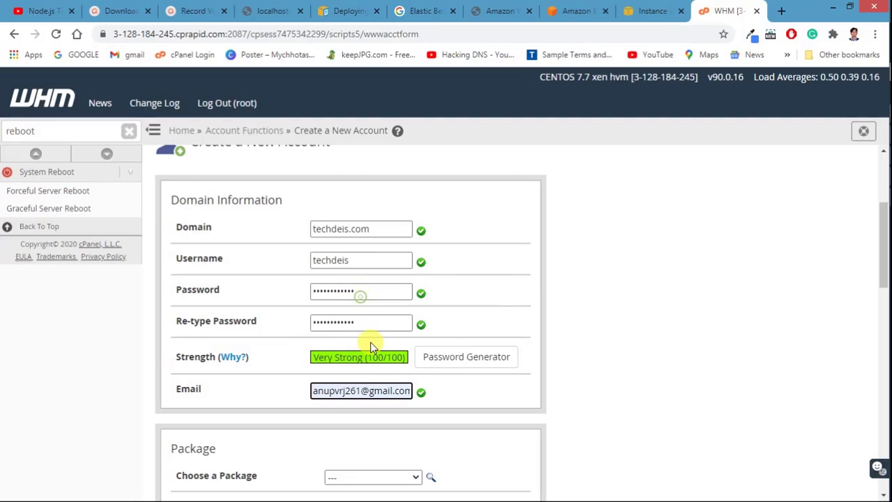
left_click(362, 393)
left_click(361, 393)
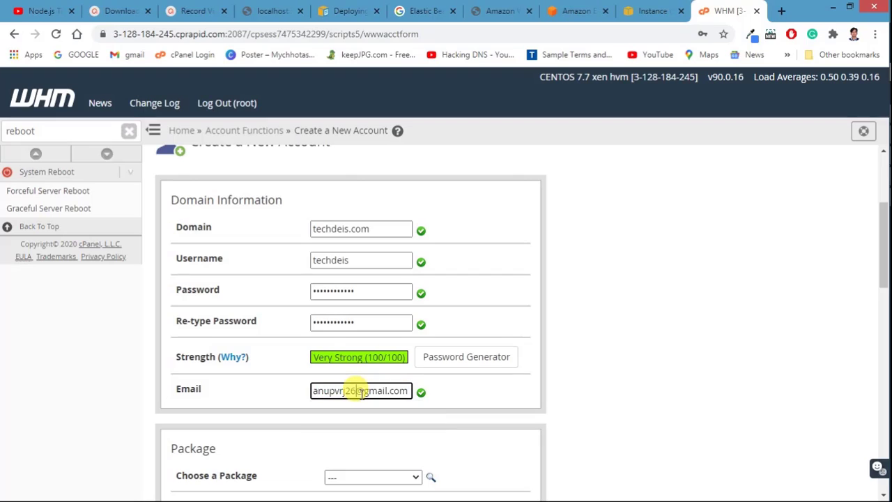
Step: Assign the 'default' hosting package to the new account
scroll(388, 401, "down", 2)
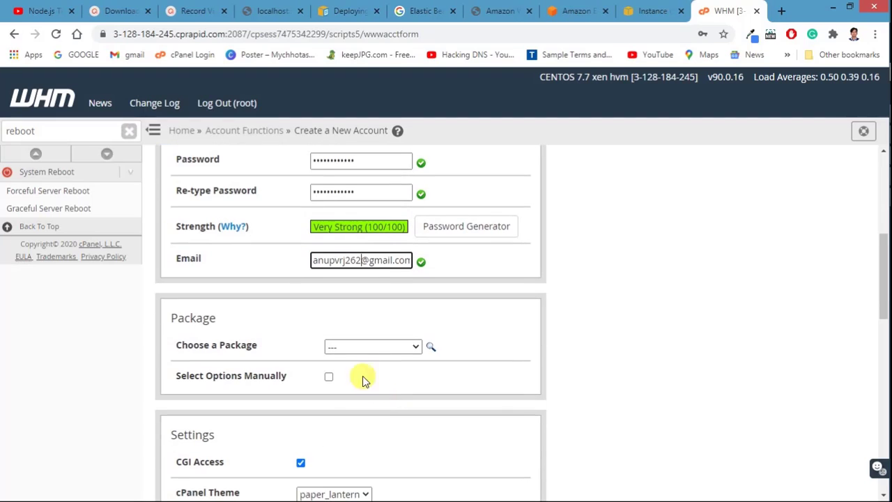
left_click(352, 347)
left_click(351, 345)
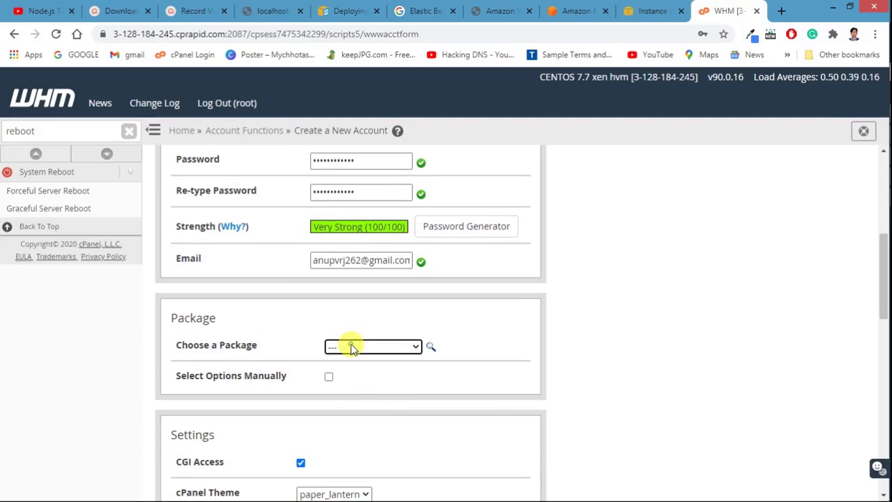
left_click(350, 346)
left_click(345, 375)
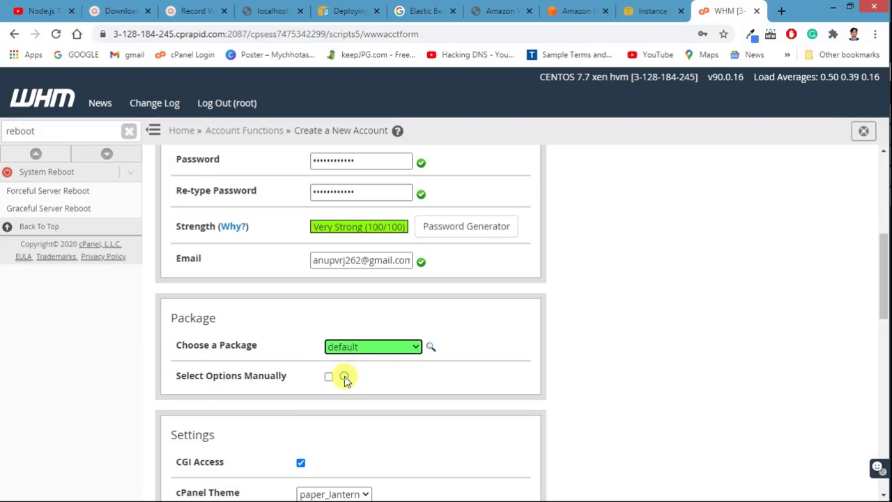
scroll(293, 386, "down", 1)
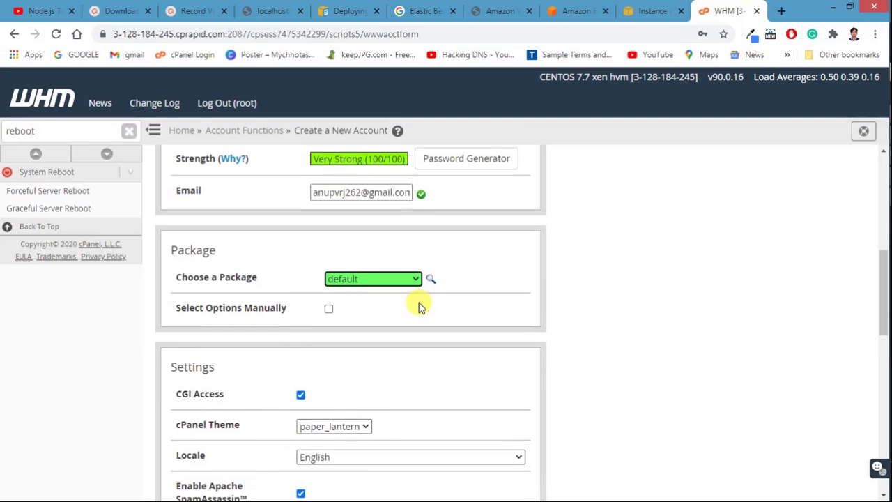
scroll(303, 299, "down", 1)
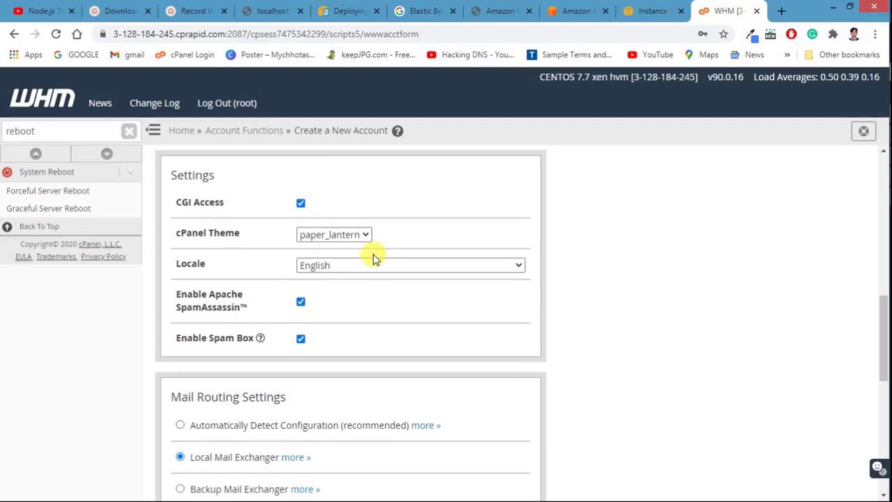
scroll(369, 261, "up", 2)
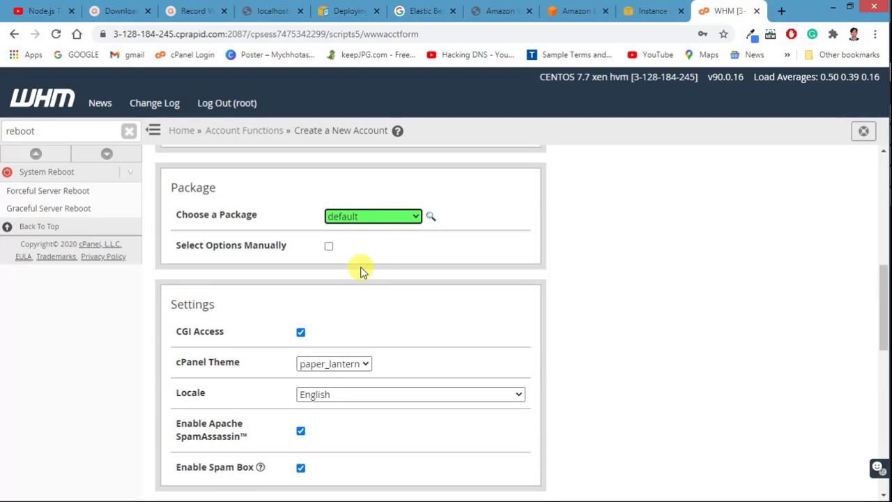
scroll(361, 272, "down", 4)
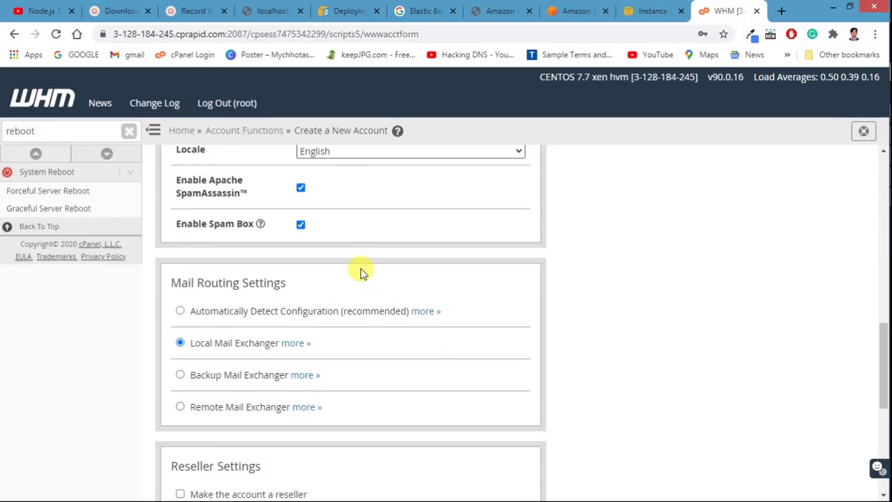
Step: Enable 'Use the nameservers specified at the Domain's Registrar' under DNS Settings
scroll(232, 294, "down", 2)
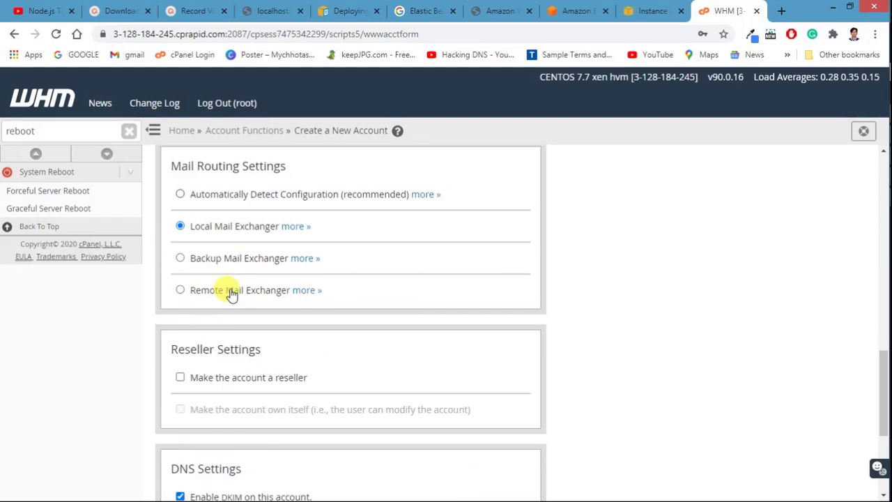
scroll(232, 294, "down", 3)
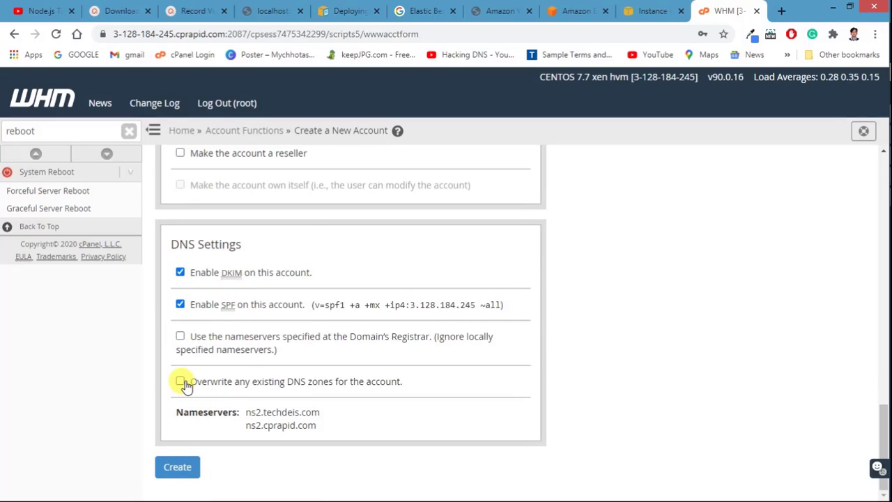
left_click(181, 338)
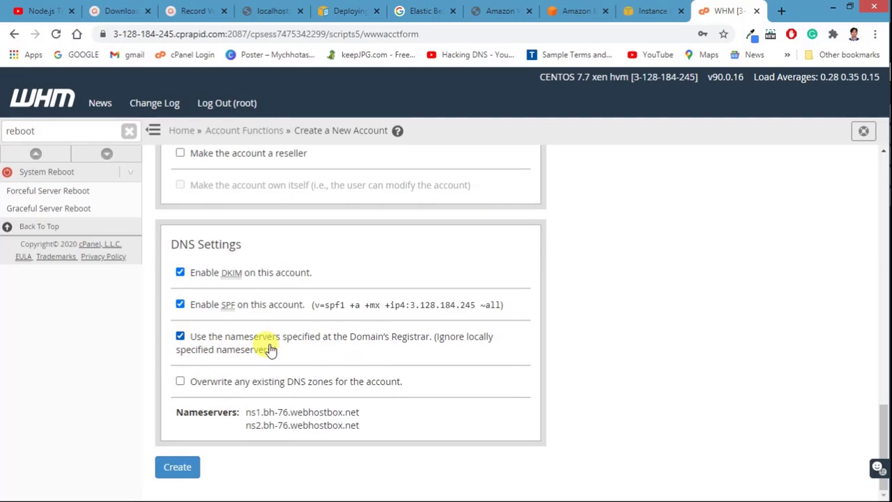
scroll(422, 285, "up", 15)
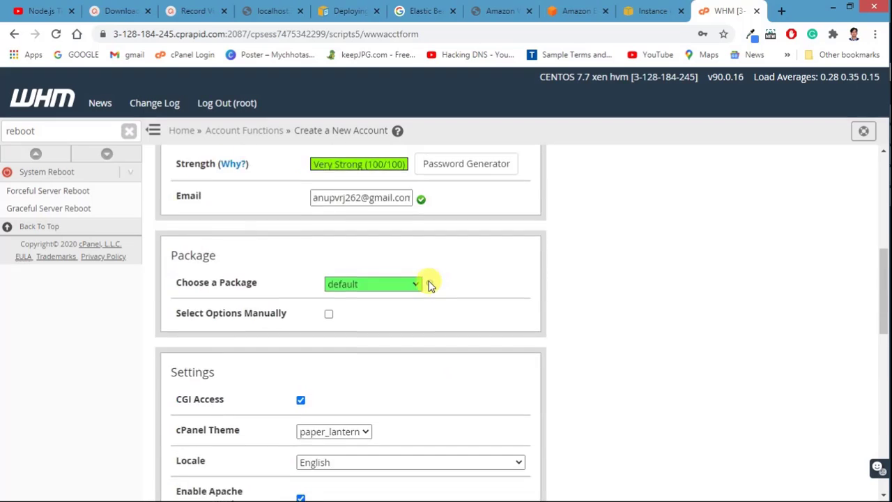
scroll(373, 342, "down", 3)
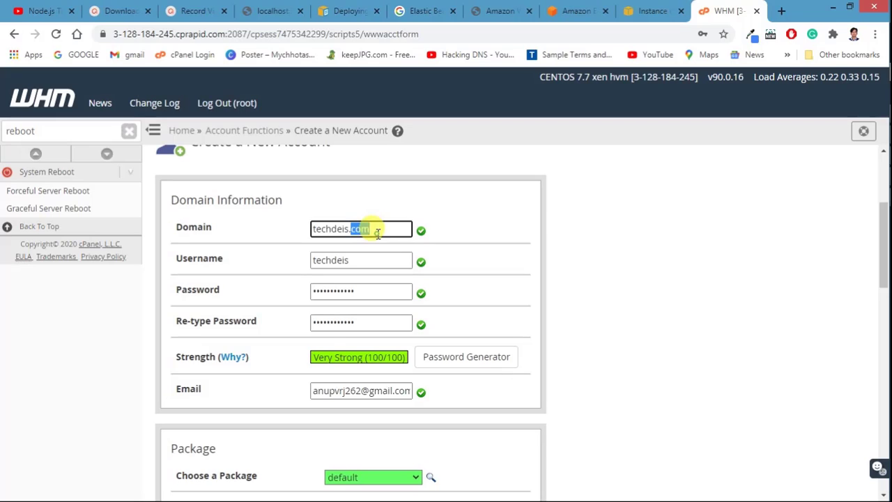
Step: Review the domain name and nameserver entries on the new-account form
left_click_drag(377, 233, 311, 231)
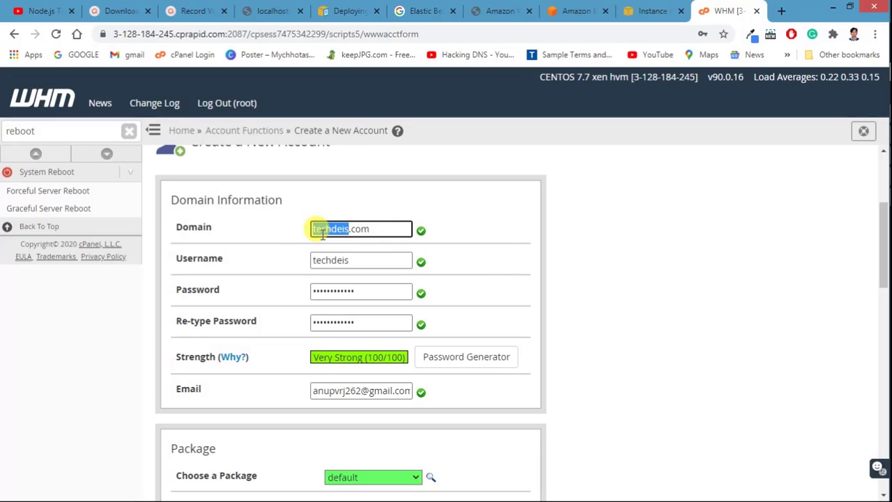
left_click(288, 254)
scroll(360, 237, "down", 10)
scroll(360, 237, "down", 3)
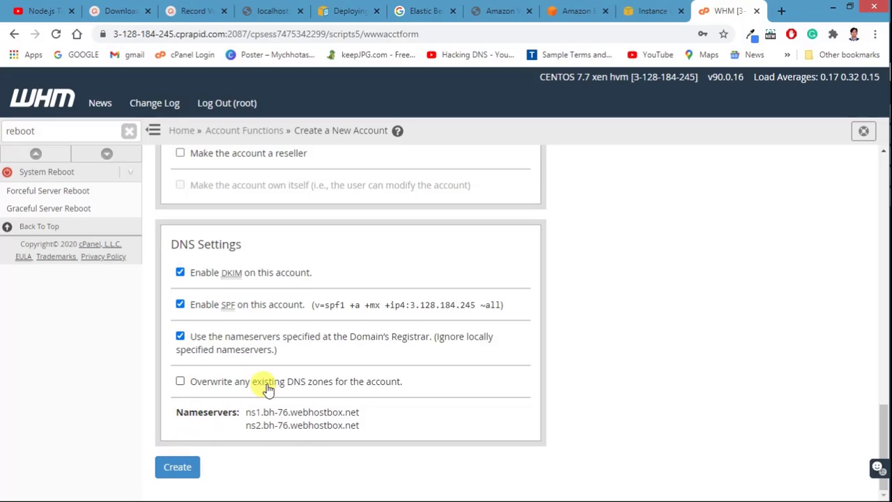
triple_click(279, 426)
left_click(265, 411)
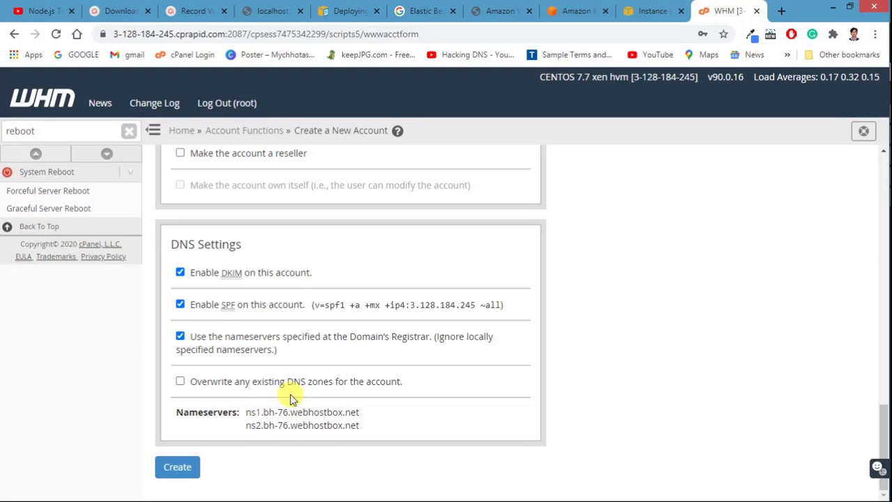
scroll(422, 261, "up", 3)
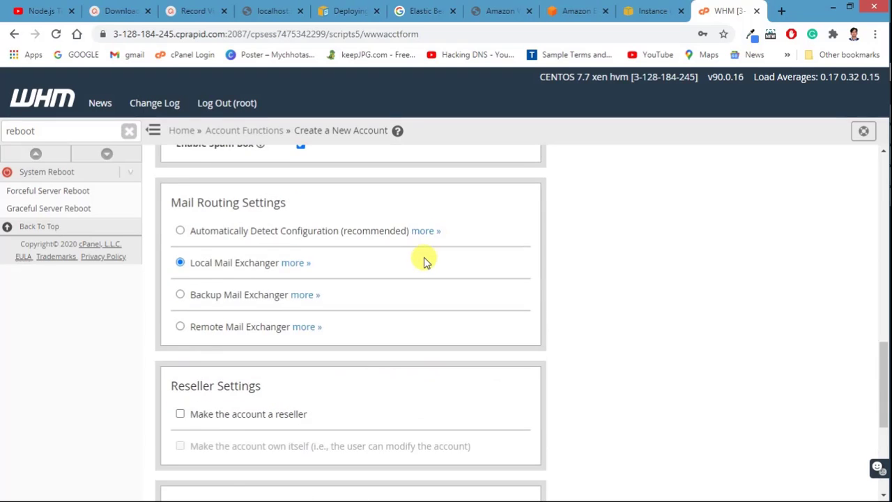
scroll(422, 261, "down", 3)
scroll(422, 261, "up", 1)
scroll(227, 411, "down", 1)
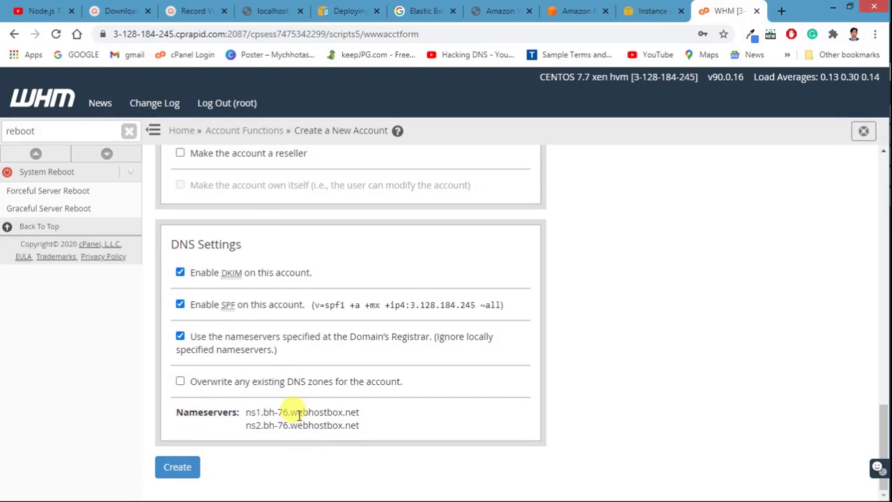
scroll(278, 352, "up", 4)
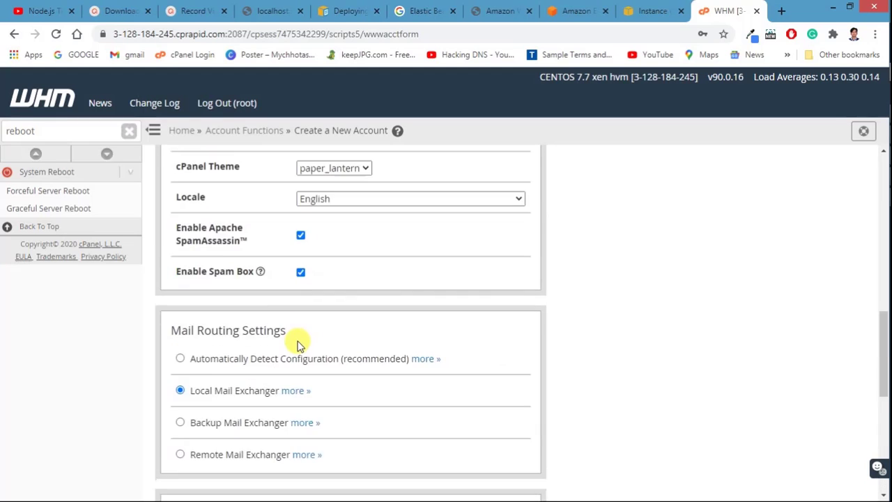
scroll(265, 376, "down", 2)
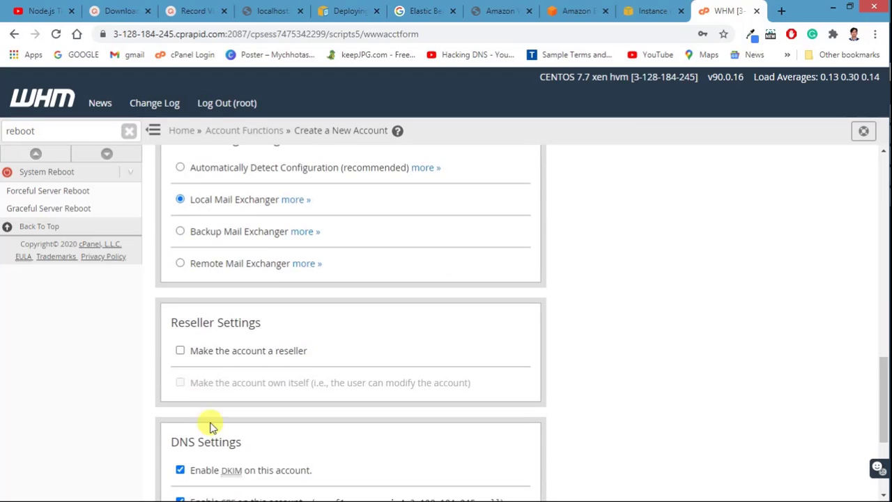
Step: Select the instance's public IPv4 address in AWS, then return to the account form
left_click(635, 10)
left_click(446, 317)
double_click(446, 315)
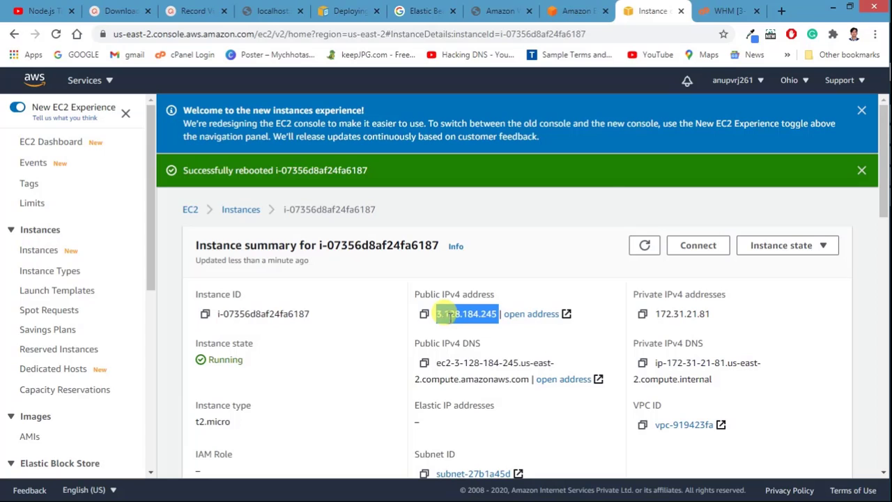
left_click(732, 9)
scroll(342, 414, "down", 3)
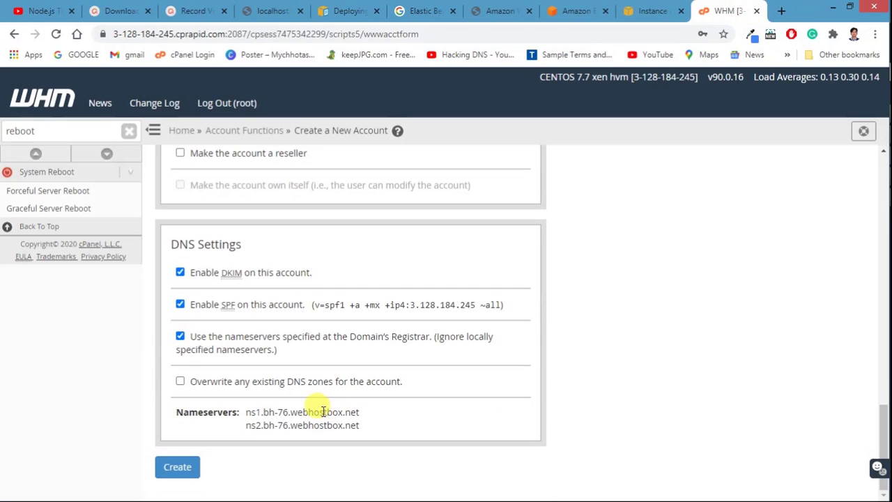
Step: Create the techdeis.com account and open its cPanel in a new tab
left_click(171, 473)
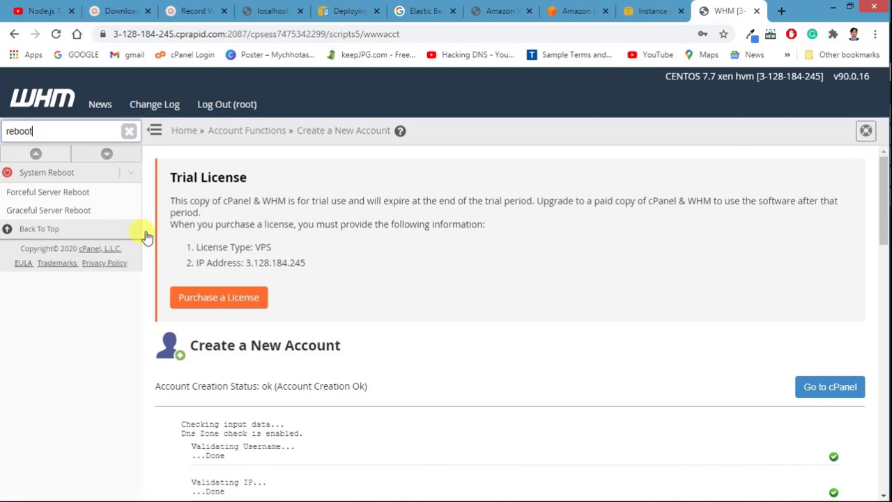
scroll(253, 177, "down", 1)
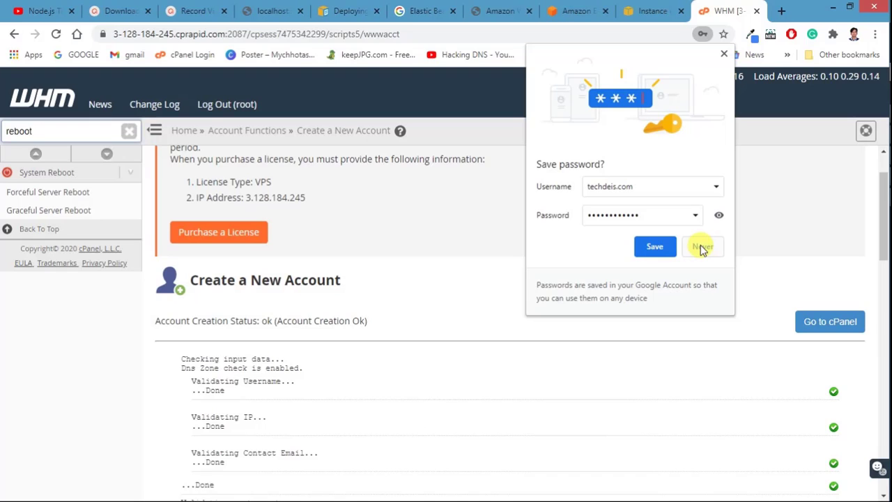
left_click(809, 325)
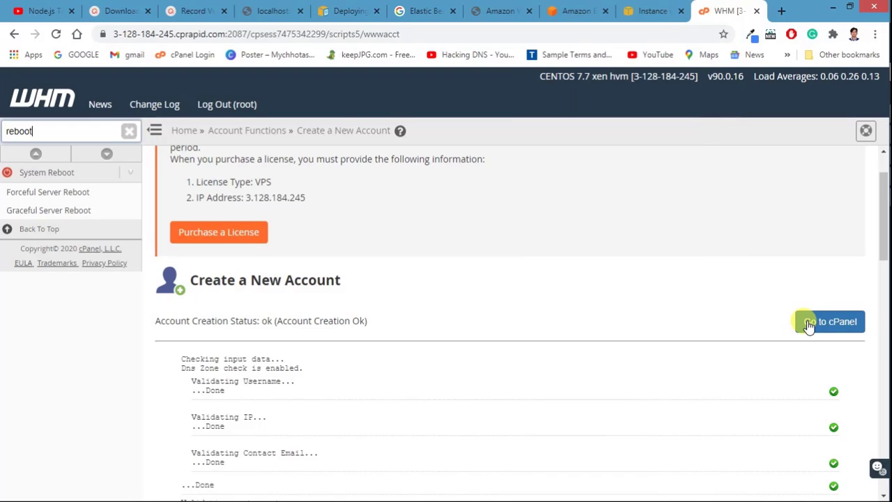
left_click(809, 326)
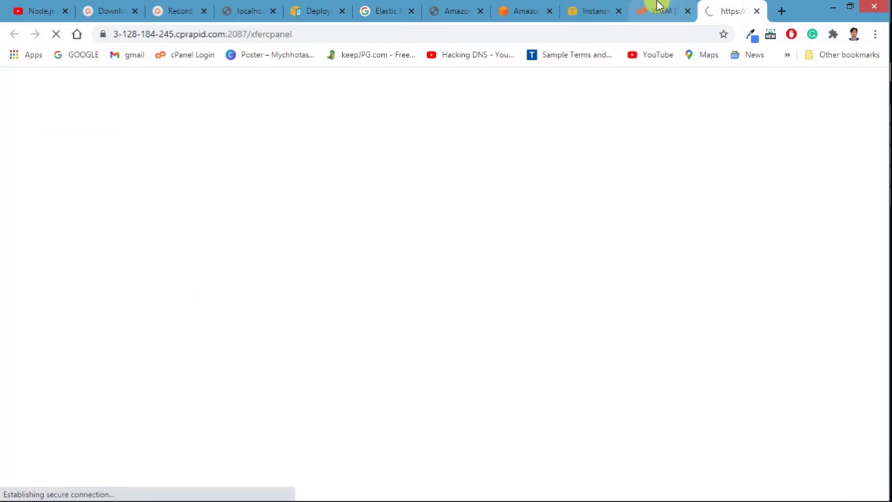
left_click(648, 10)
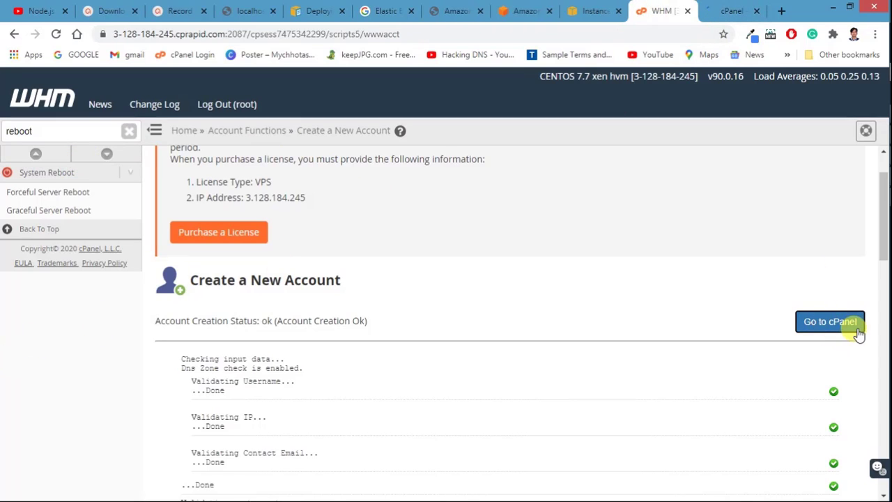
Step: Switch to the techdeis cPanel dashboard and scroll through its Files to Preferences sections
left_click(728, 9)
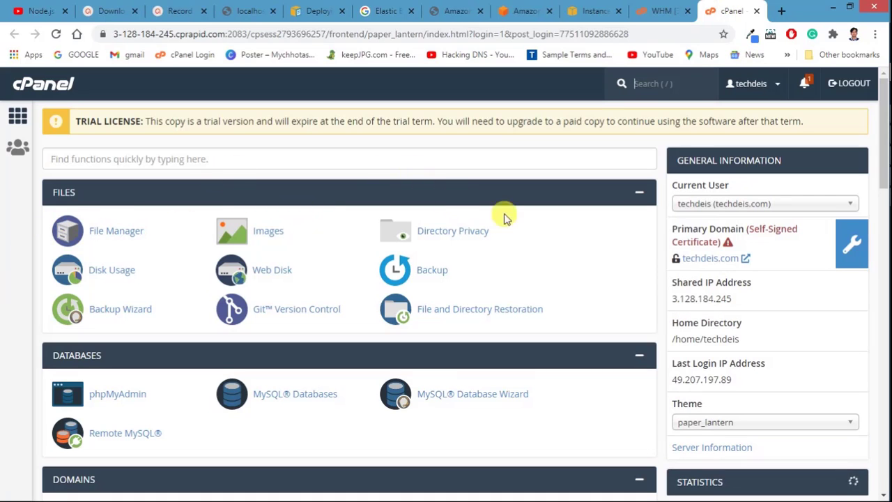
scroll(582, 252, "down", 9)
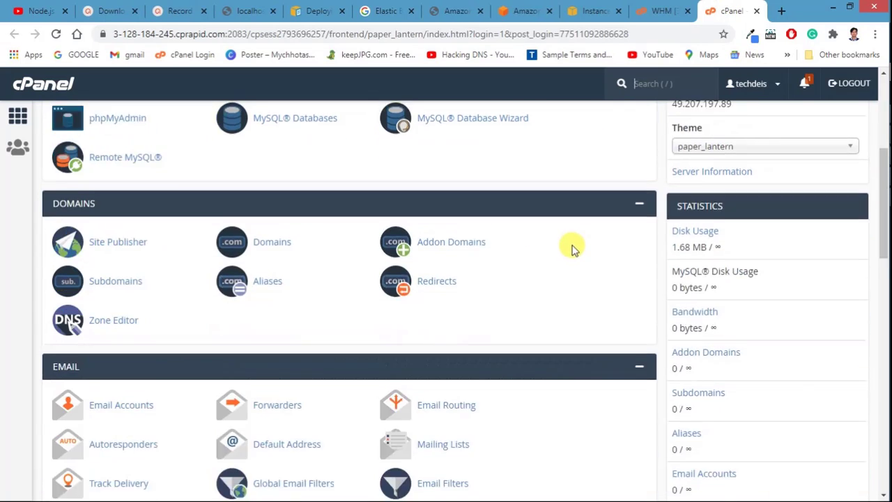
scroll(564, 242, "down", 7)
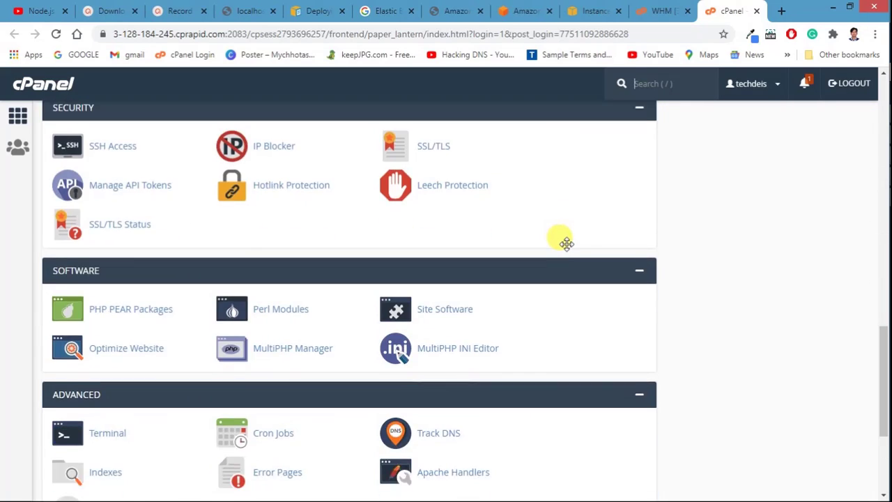
scroll(97, 253, "up", 2)
scroll(124, 251, "down", 2)
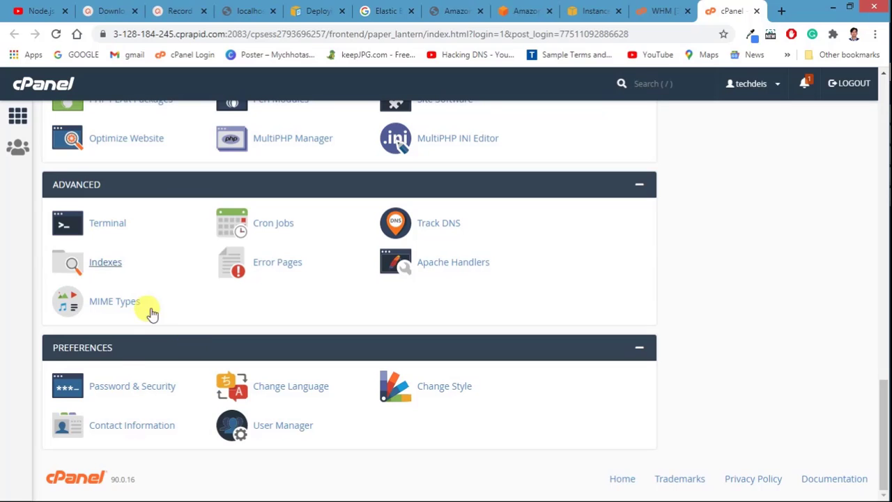
scroll(550, 247, "up", 8)
scroll(526, 240, "up", 5)
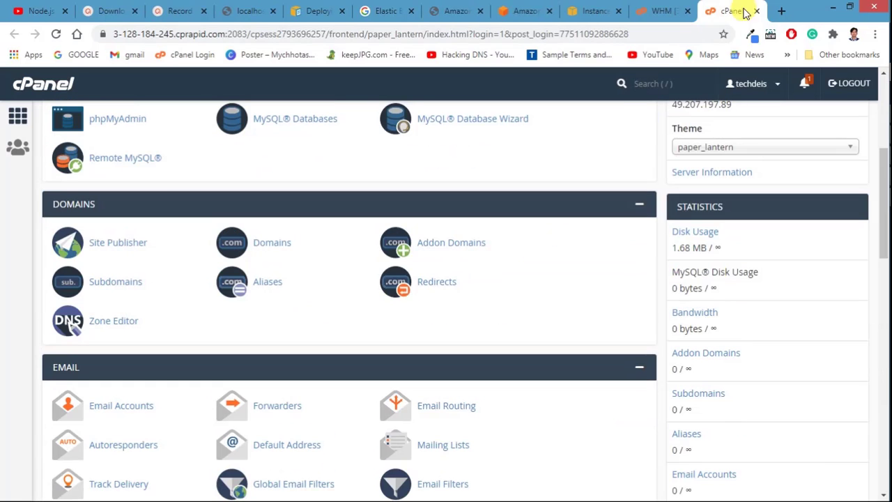
Step: Load wordpress.org in a new Chrome tab to reach the WordPress.org home page
left_click(781, 10)
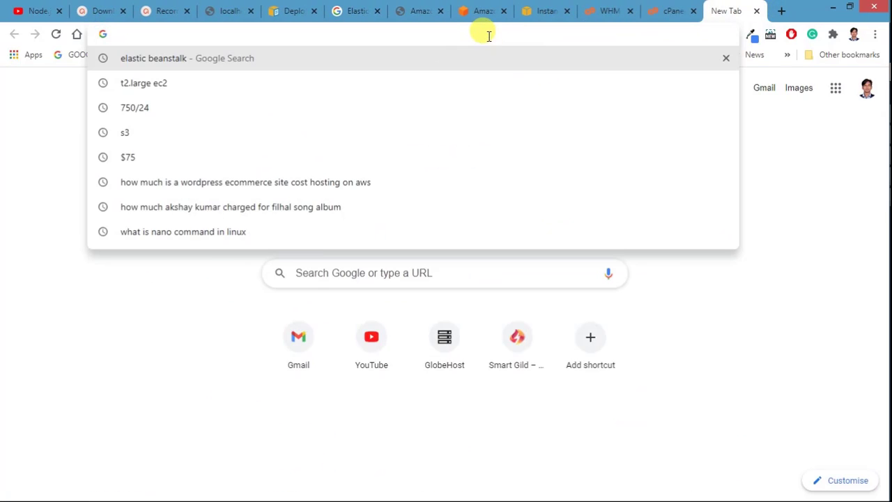
type("wordrp")
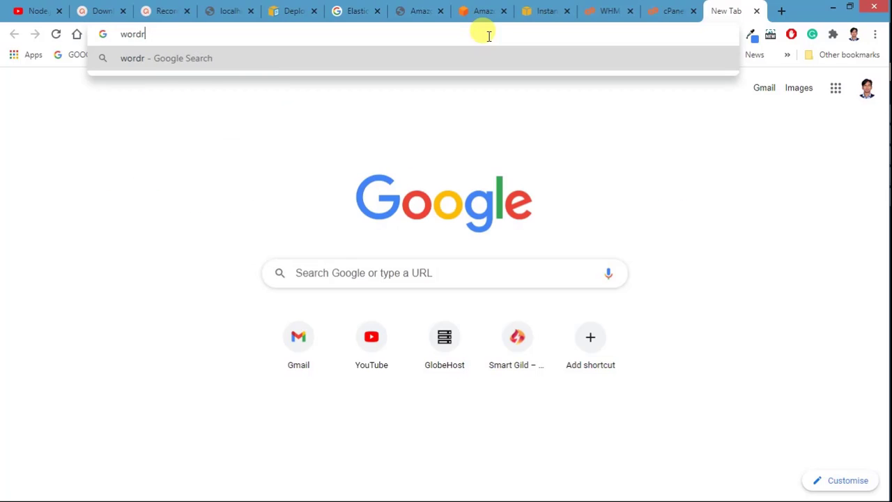
key("BackSpace")
type("press")
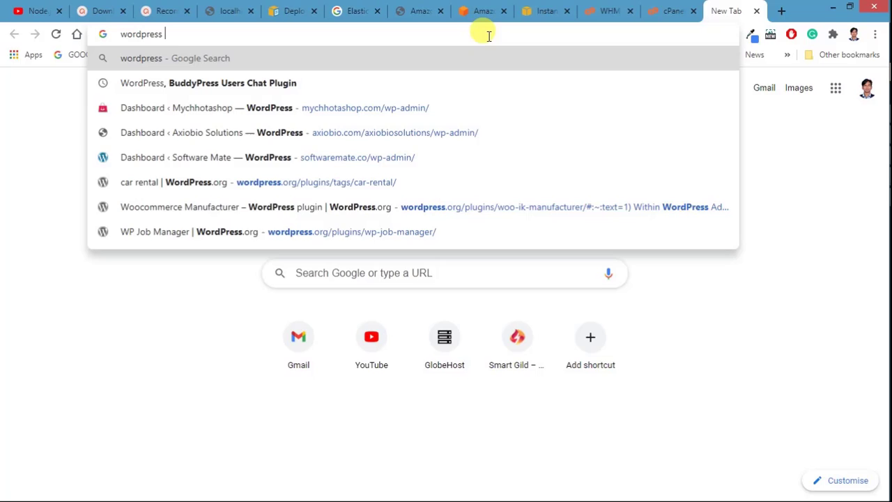
key("BackSpace")
type(".")
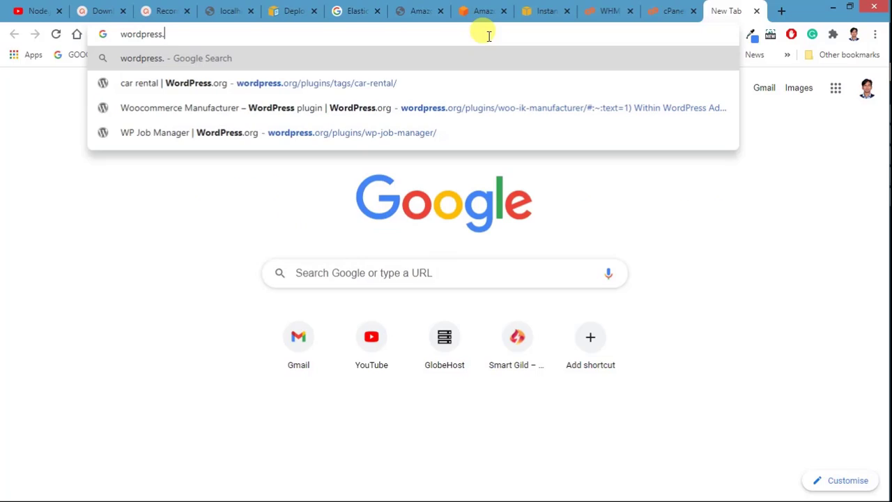
type("or")
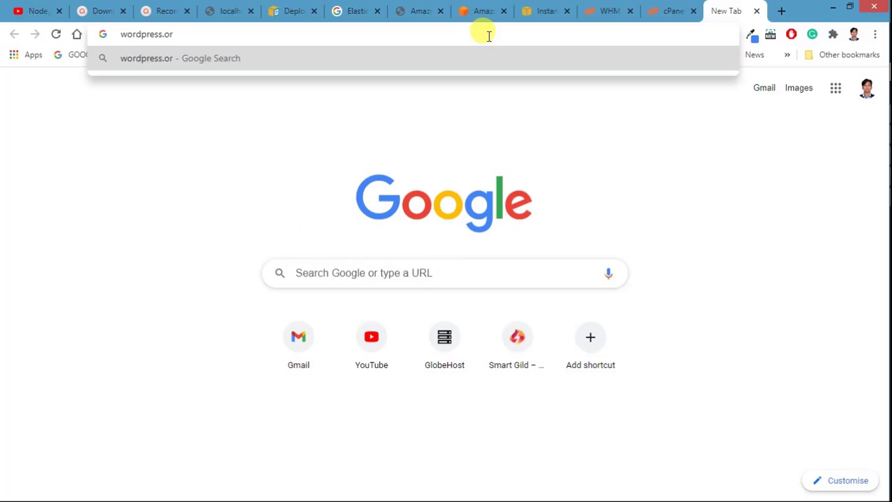
type("g")
key("Return")
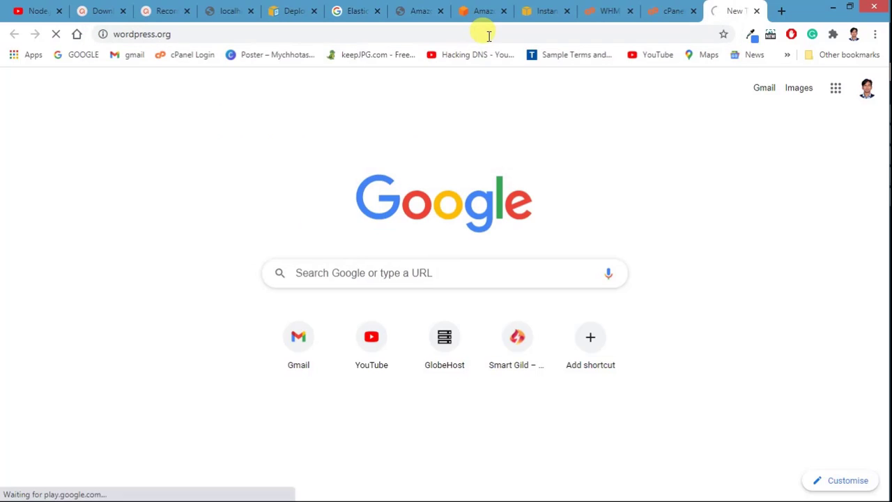
left_click(687, 8)
left_click(718, 8)
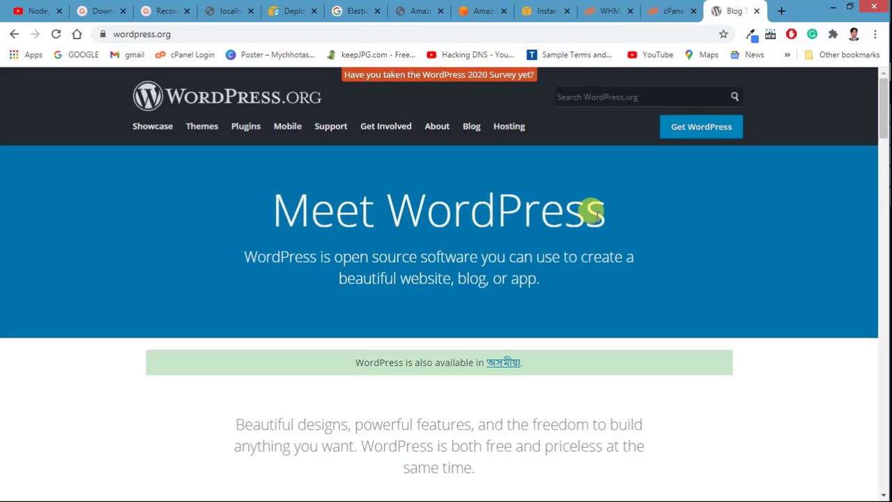
Step: Scroll the techdeis cPanel dashboard down through Software and Advanced, then back to the top
left_click(680, 10)
scroll(139, 300, "down", 4)
scroll(203, 288, "down", 7)
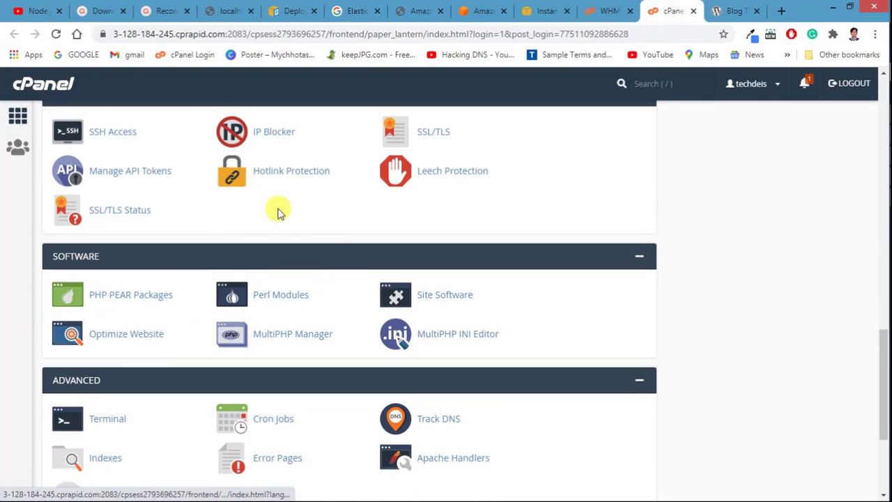
scroll(248, 259, "down", 1)
scroll(164, 234, "down", 1)
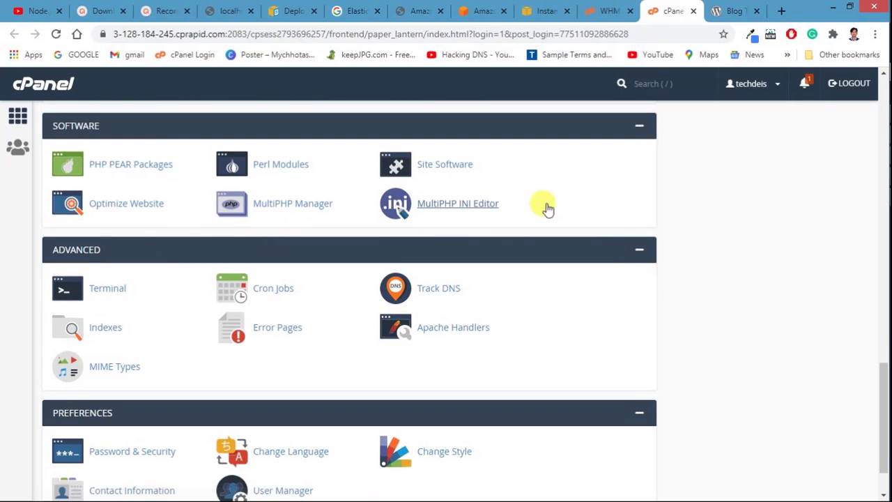
scroll(210, 279, "down", 1)
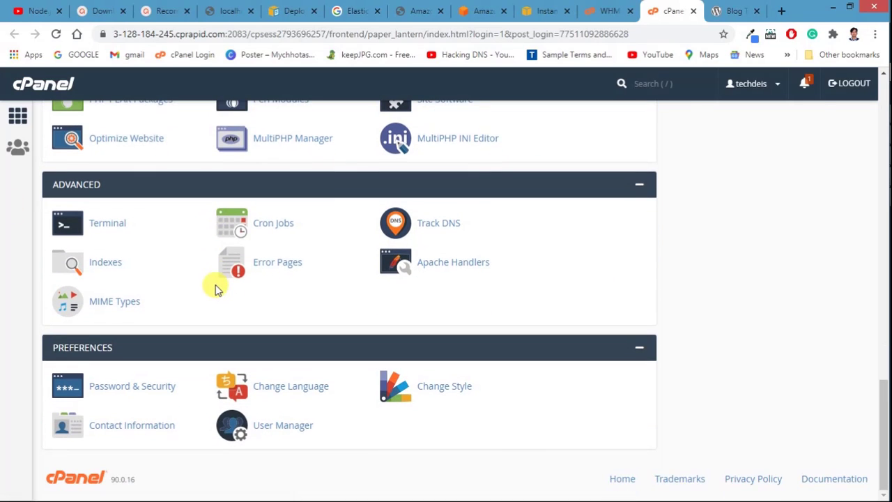
scroll(214, 289, "up", 6)
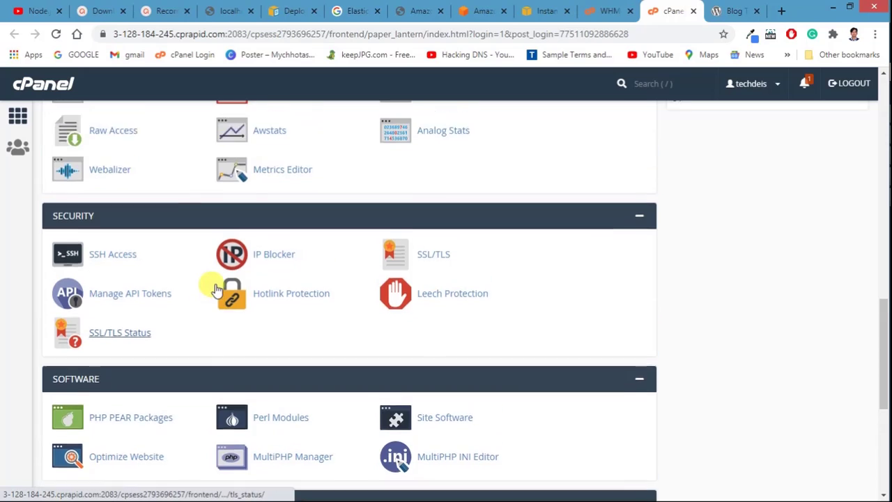
scroll(214, 282, "up", 2)
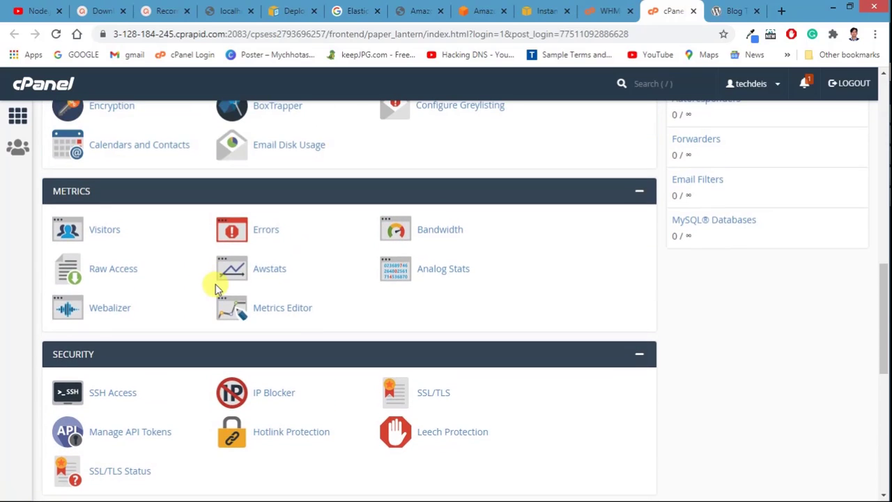
scroll(215, 284, "up", 6)
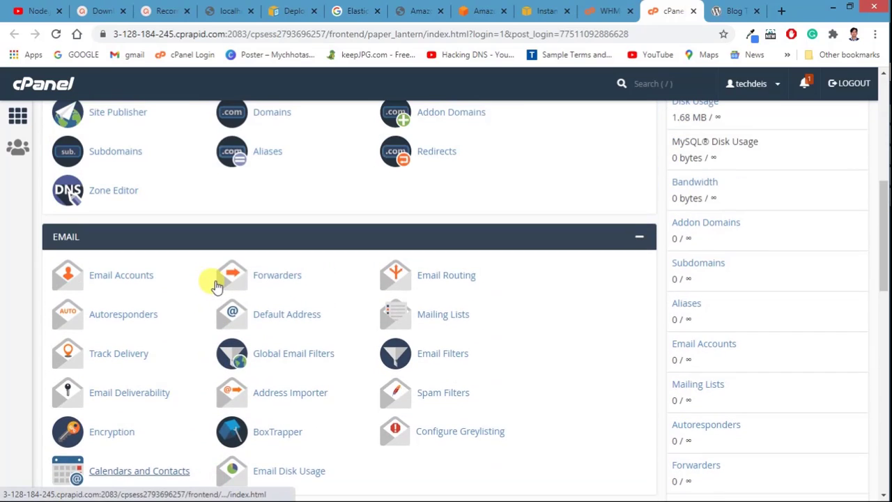
scroll(218, 283, "up", 4)
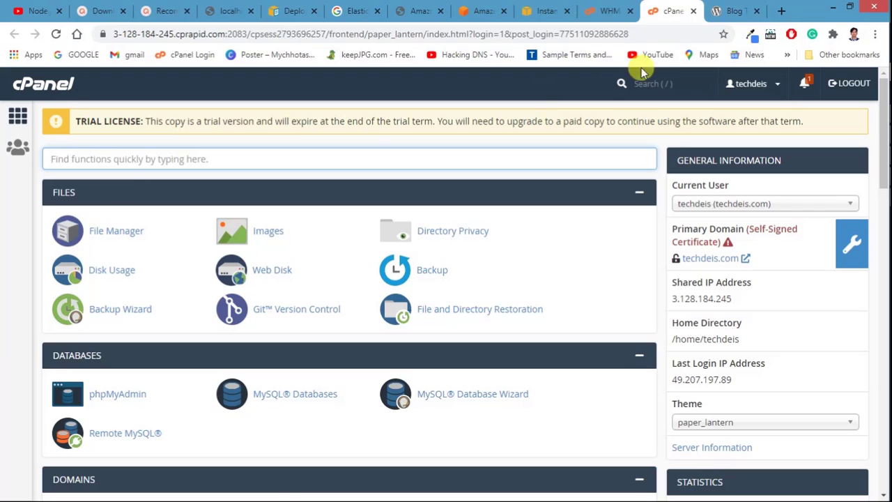
Step: Download wordpress-5.5.3.zip from WordPress.org's Get WordPress page and save it to the computer
left_click(735, 8)
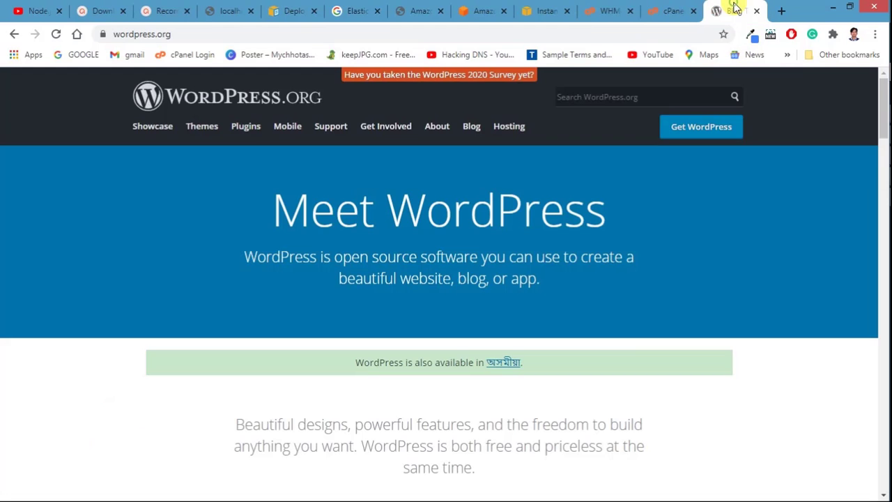
scroll(372, 408, "down", 2)
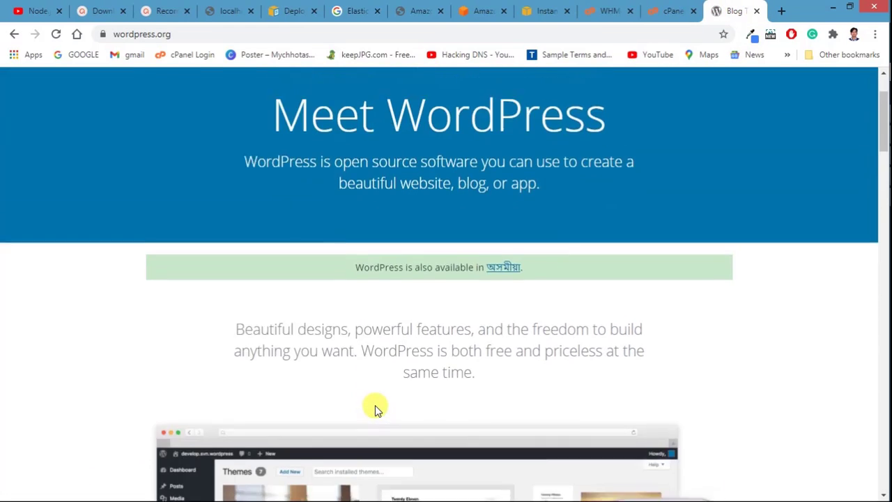
scroll(372, 408, "up", 2)
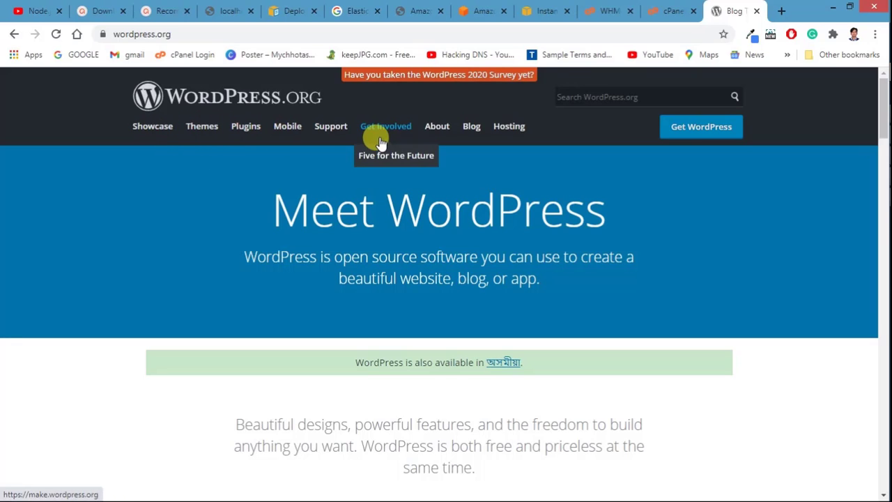
scroll(166, 216, "down", 9)
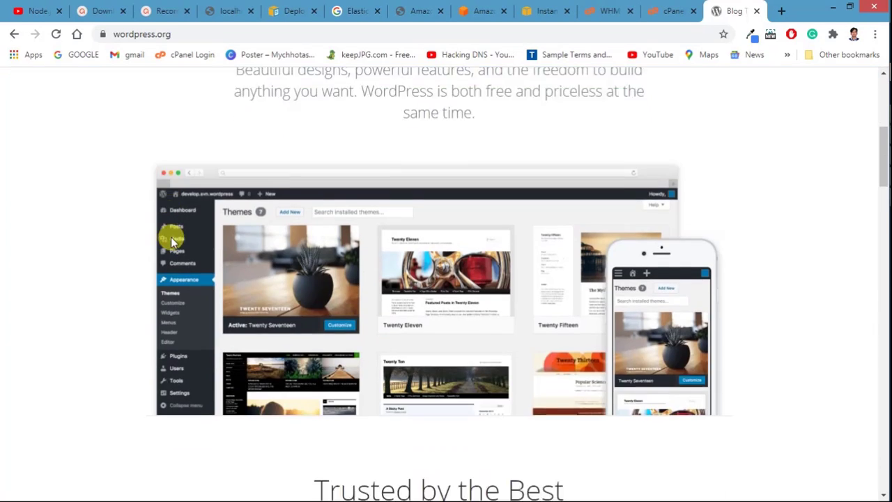
scroll(202, 349, "down", 5)
scroll(189, 322, "up", 14)
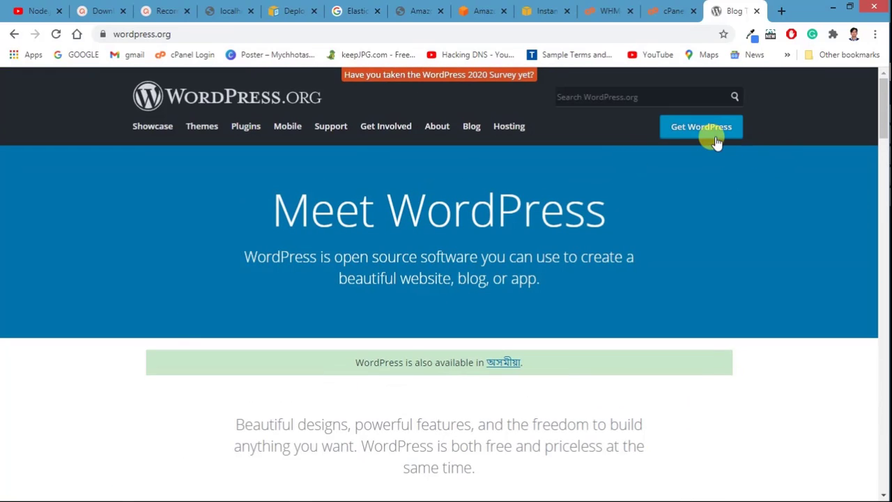
left_click(709, 135)
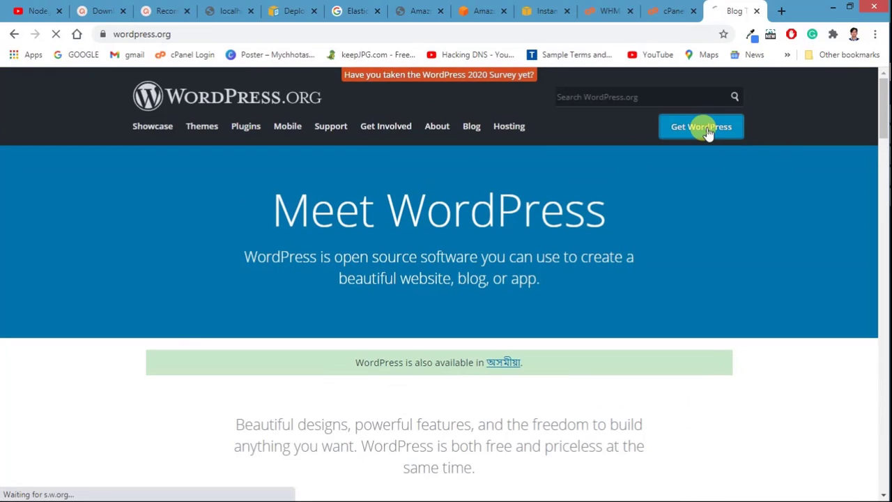
scroll(454, 342, "down", 2)
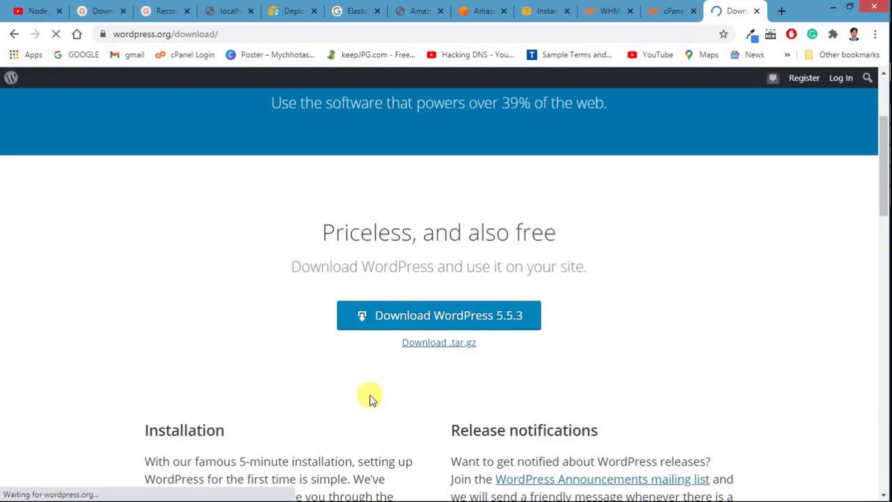
left_click(428, 292)
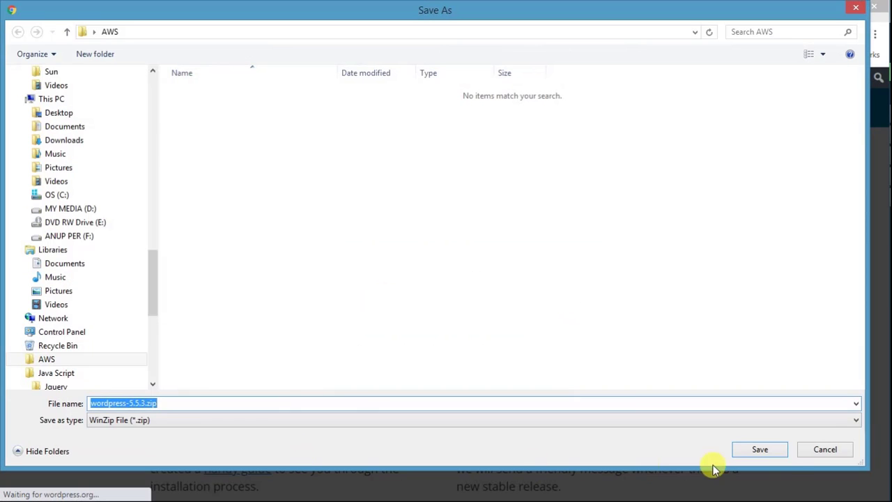
left_click(759, 449)
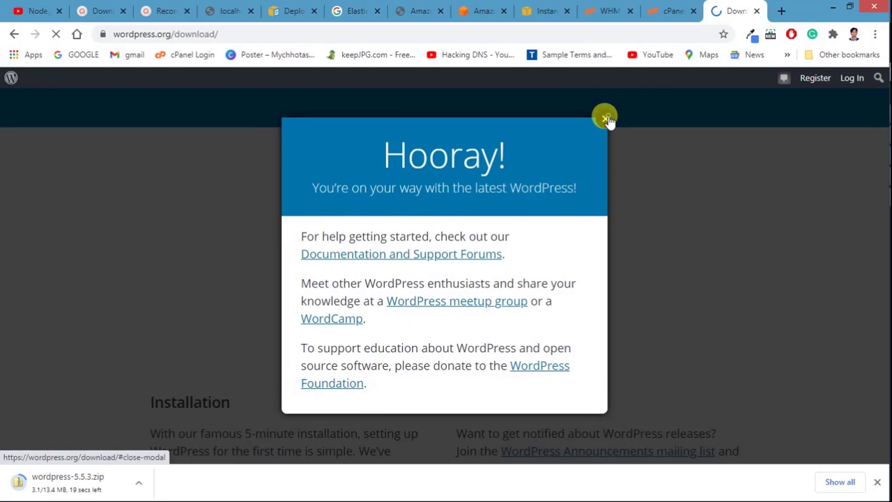
Step: Dismiss the download thank-you message and bring the techdeis cPanel dashboard back while the zip finishes
left_click(606, 118)
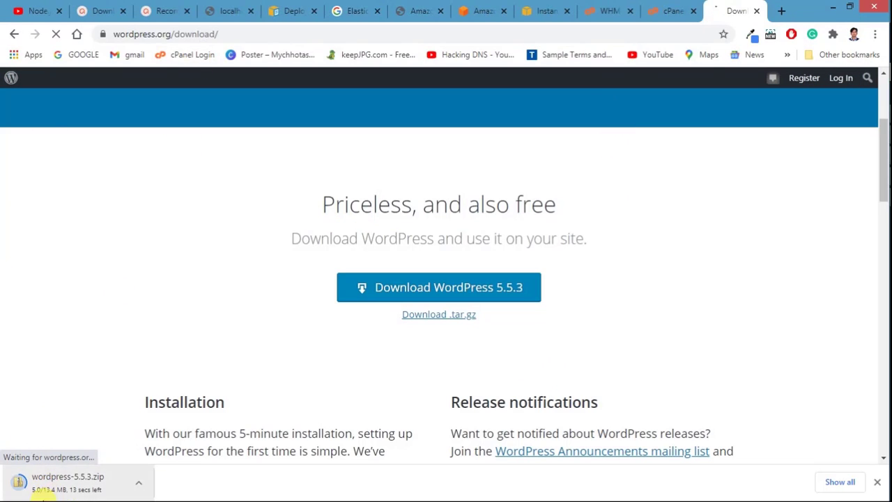
left_click(669, 11)
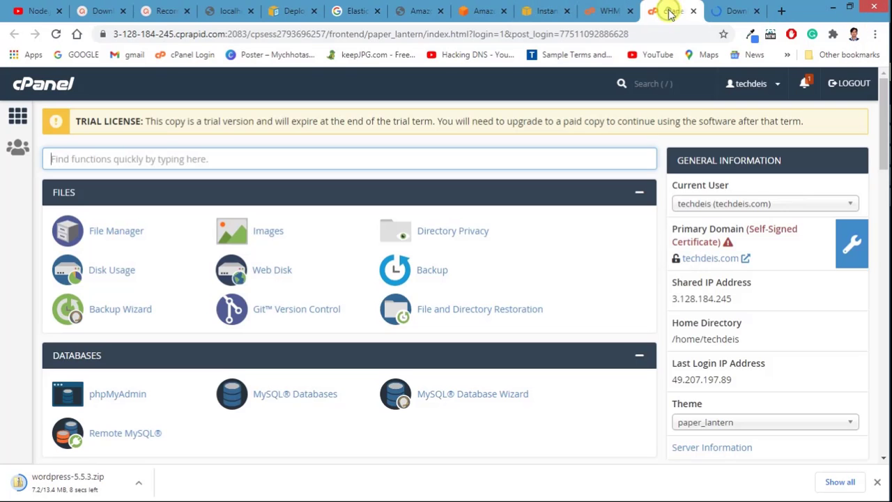
left_click(722, 8)
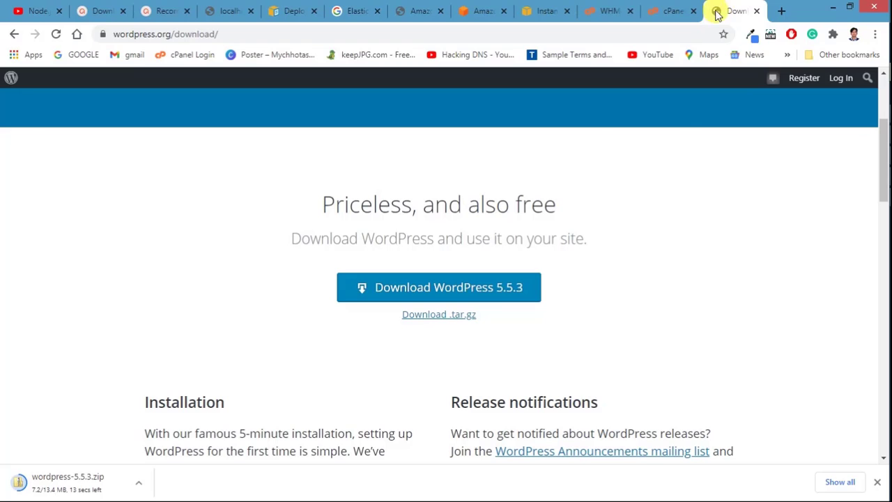
left_click(663, 10)
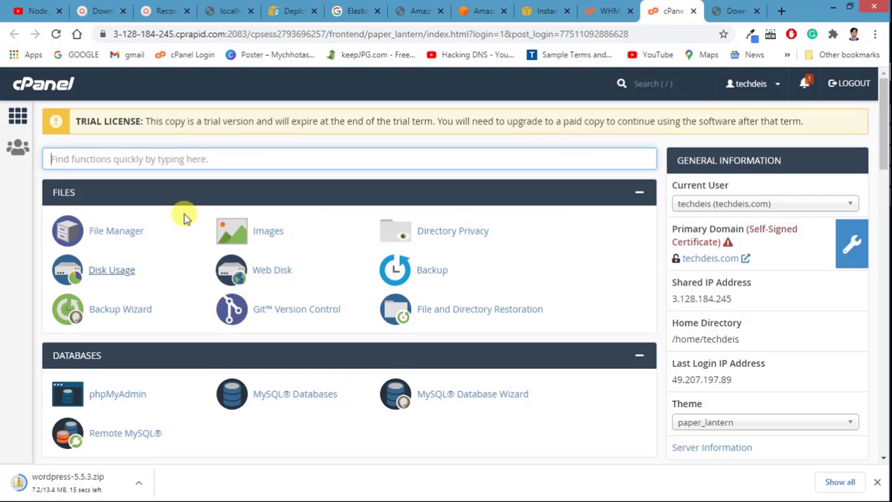
left_click(722, 10)
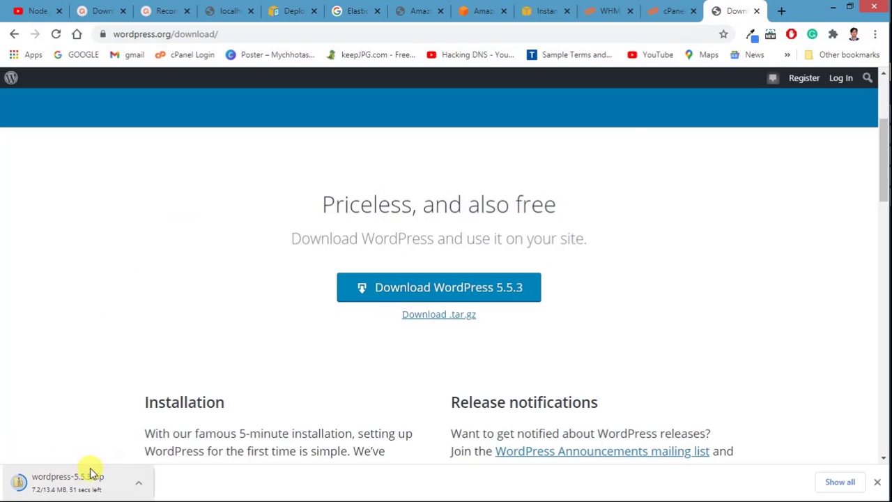
left_click(667, 12)
scroll(149, 388, "down", 5)
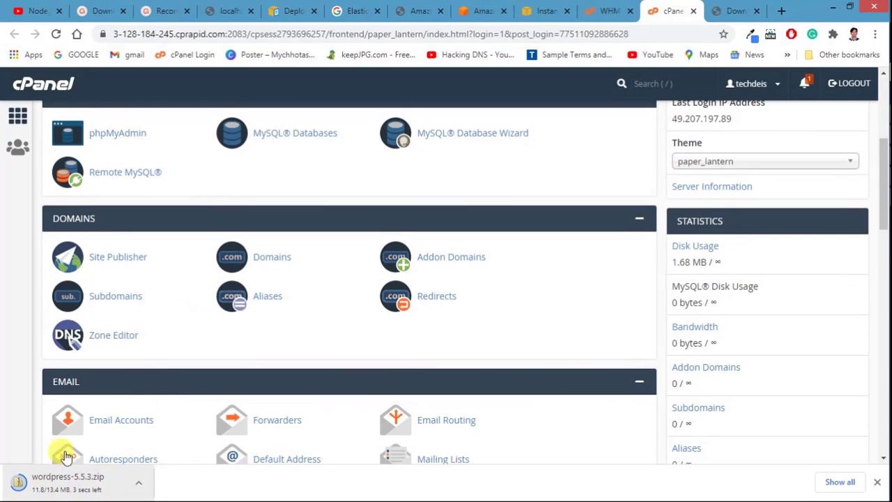
scroll(140, 219, "up", 5)
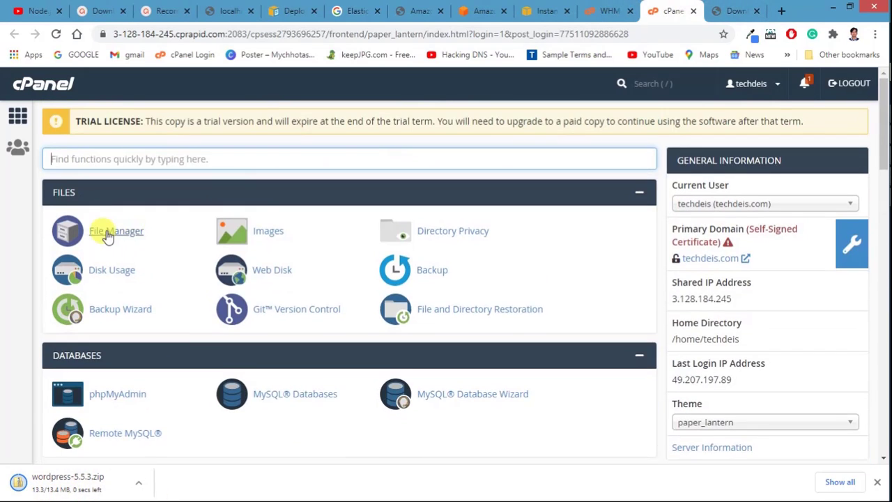
Step: Open File Manager and go into the public_html folder
left_click(108, 230)
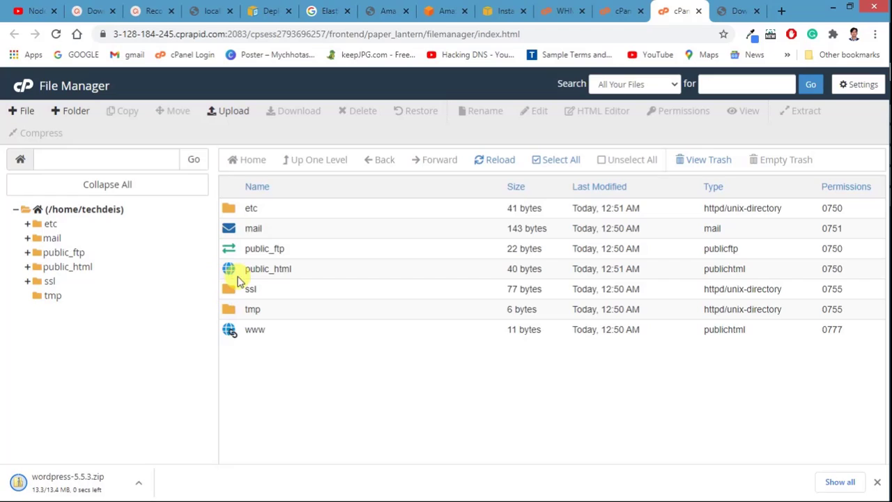
double_click(229, 272)
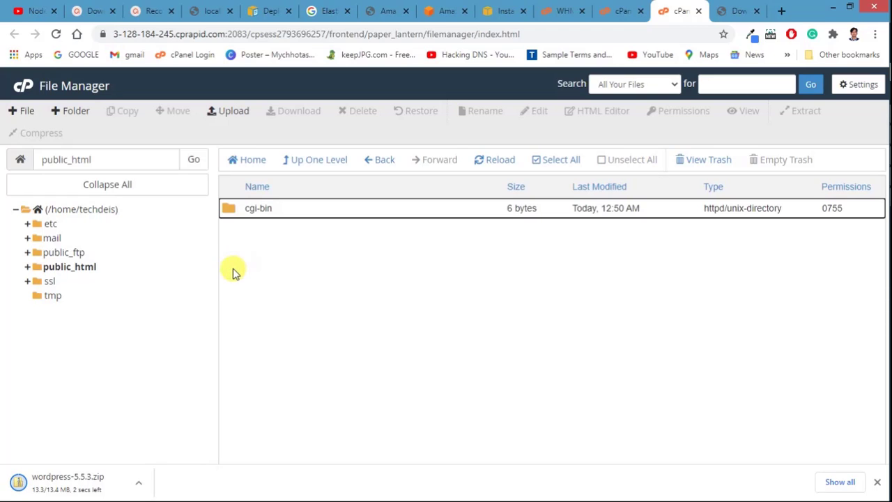
left_click(315, 211)
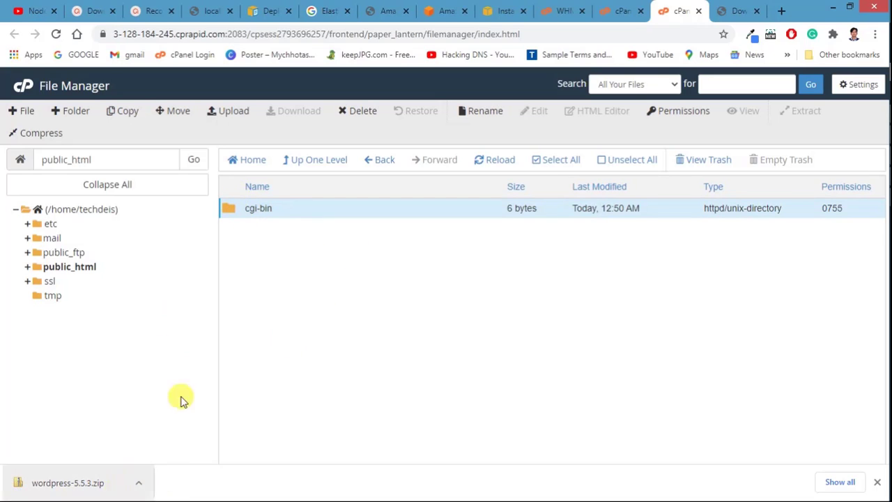
left_click(220, 117)
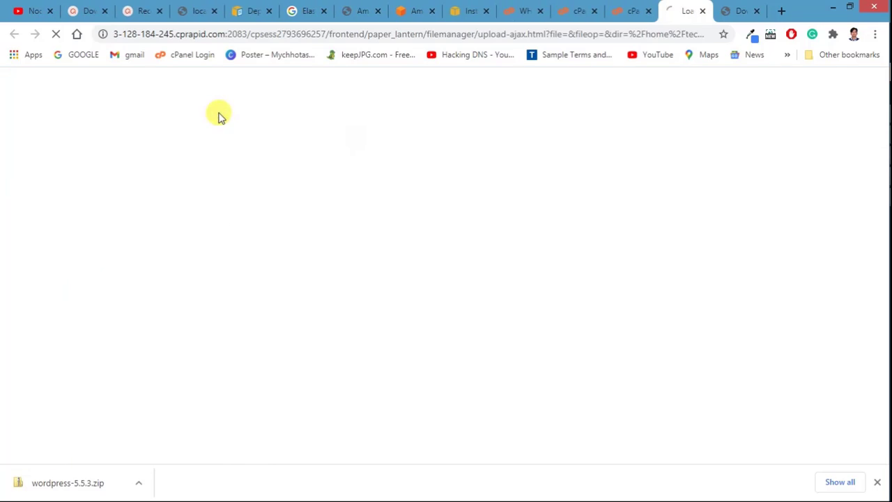
left_click(623, 8)
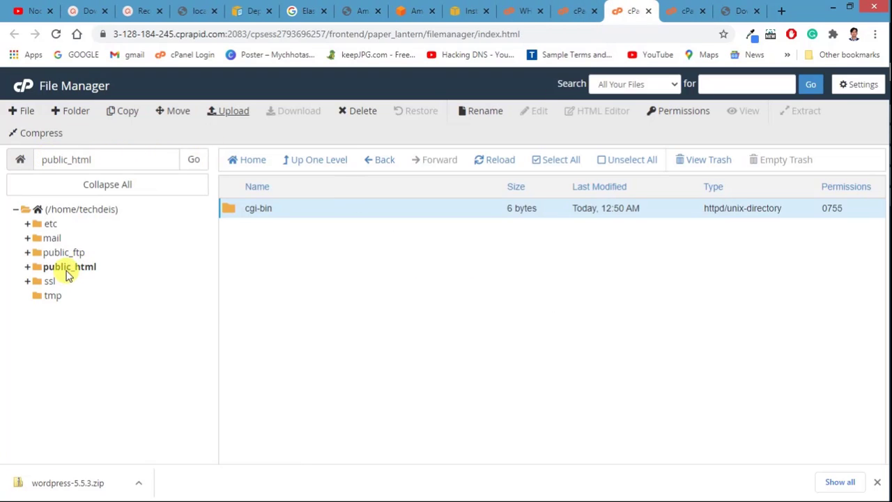
left_click(578, 10)
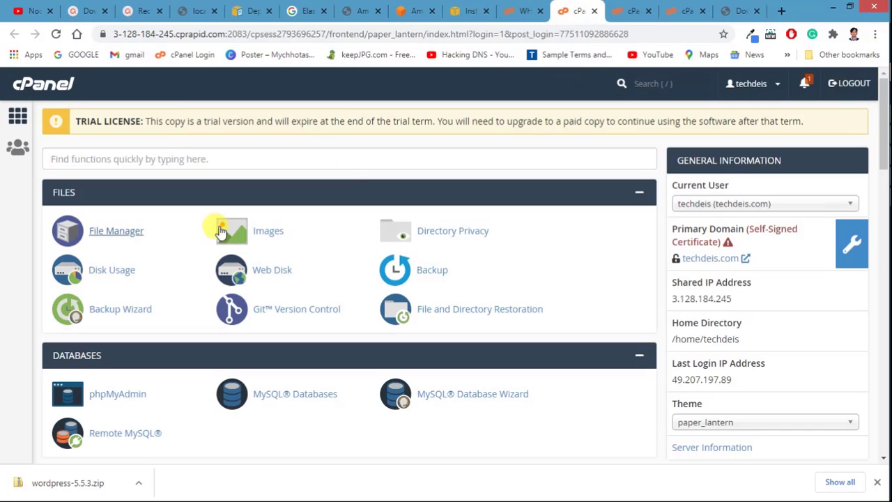
left_click(124, 233)
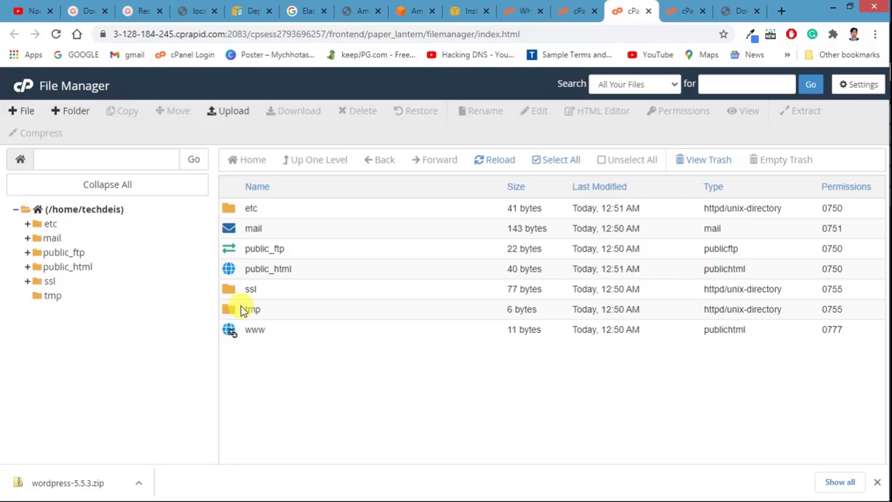
double_click(230, 269)
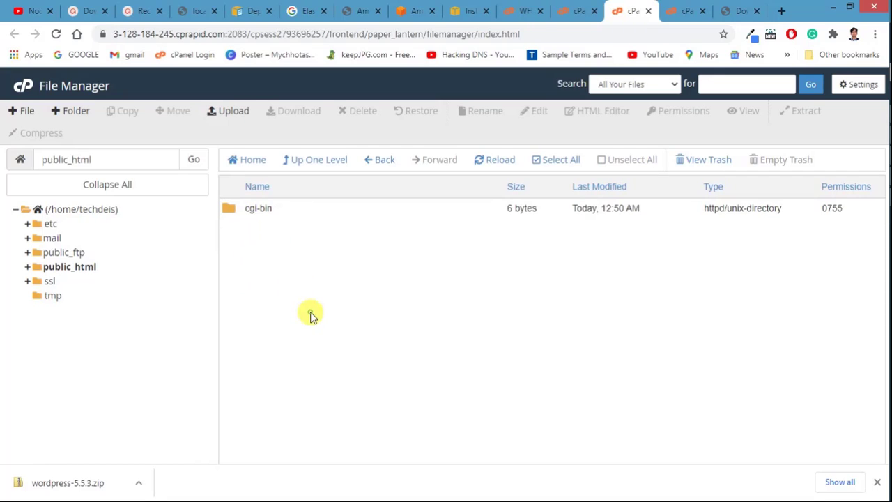
Step: Upload wordpress-5.5.3.zip by dragging it onto the upload area, then reload the public_html listing
left_click(232, 111)
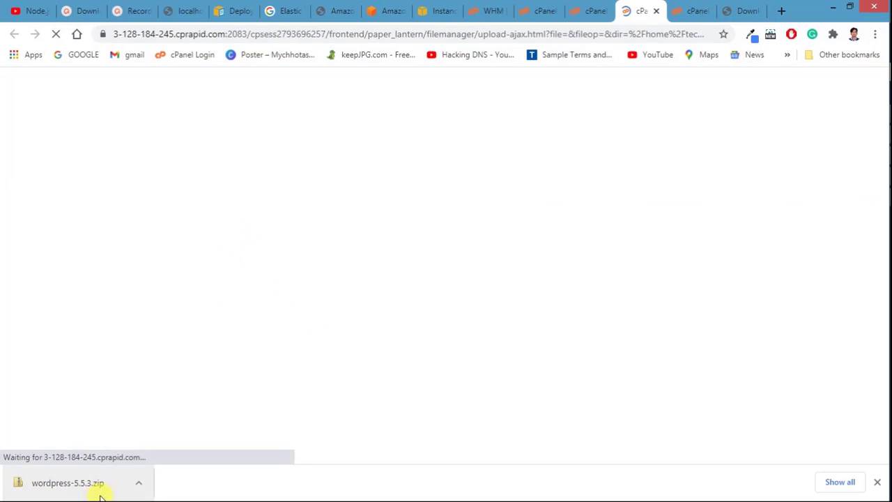
left_click_drag(95, 483, 292, 254)
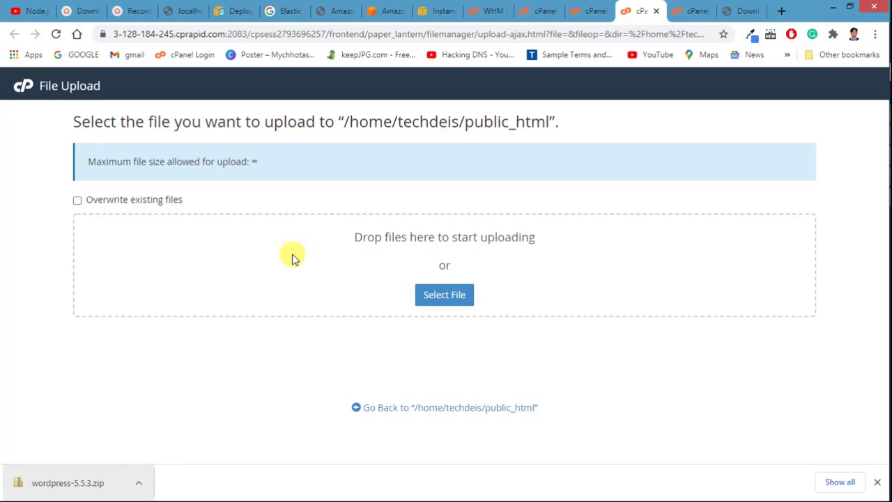
left_click_drag(54, 495, 212, 339)
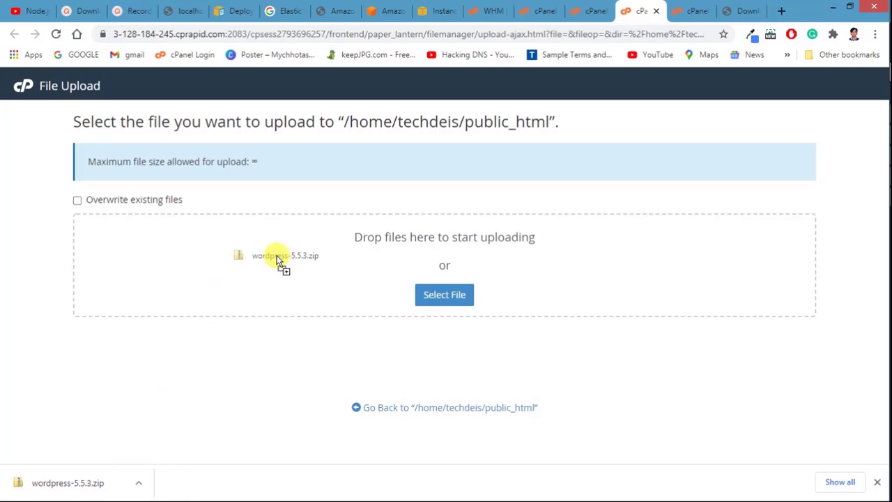
left_click_drag(277, 255, 276, 257)
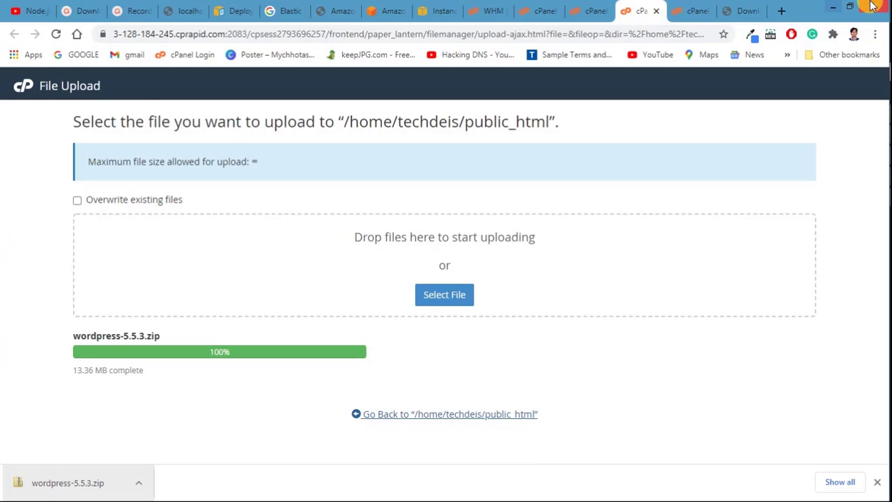
left_click(580, 14)
left_click(504, 160)
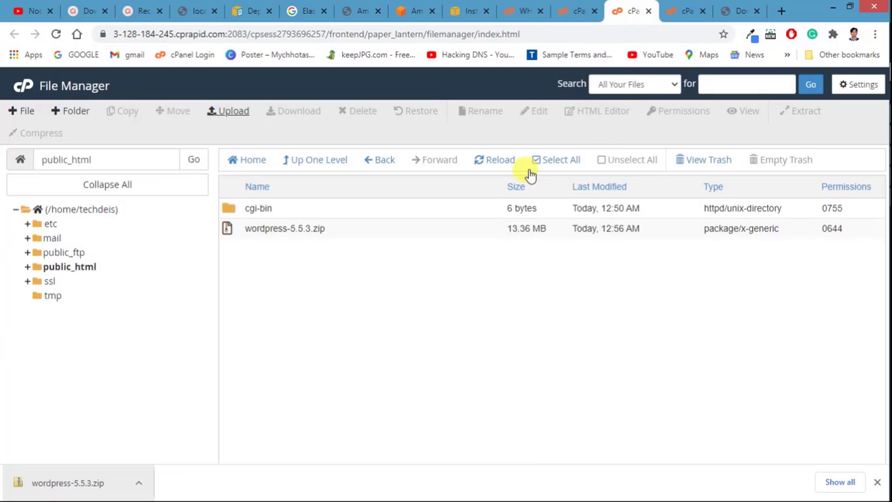
Step: Extract wordpress-5.5.3.zip into /public_html/, creating a wordpress folder, and close the results
left_click(361, 230)
right_click(362, 231)
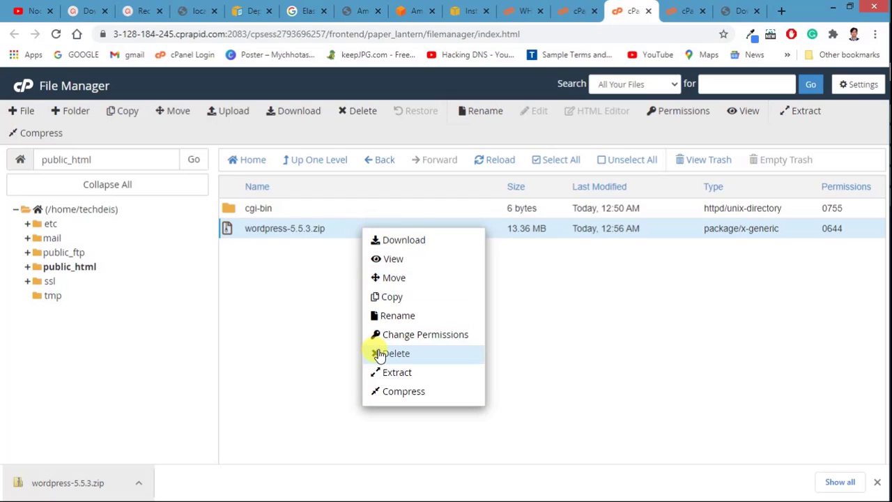
left_click(389, 375)
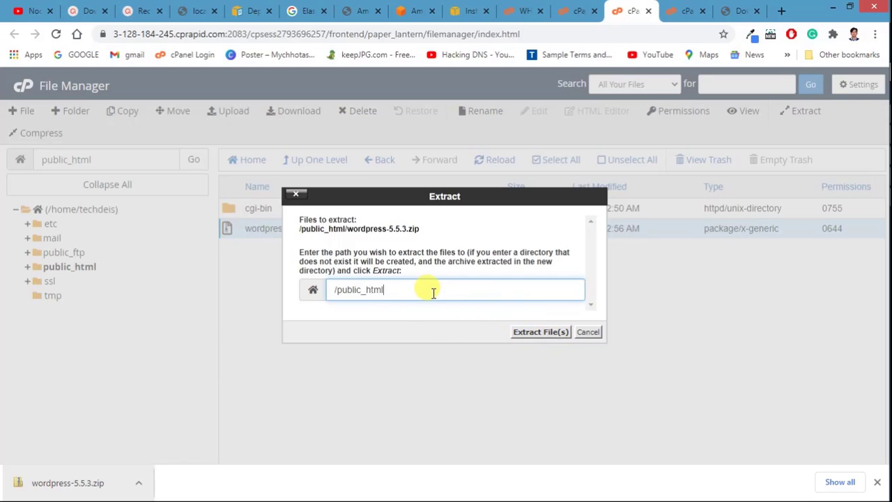
left_click(529, 332)
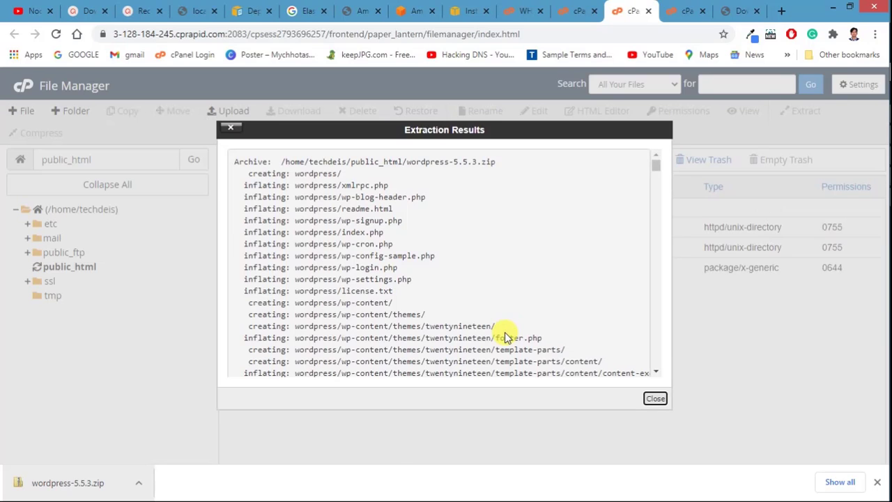
left_click(655, 399)
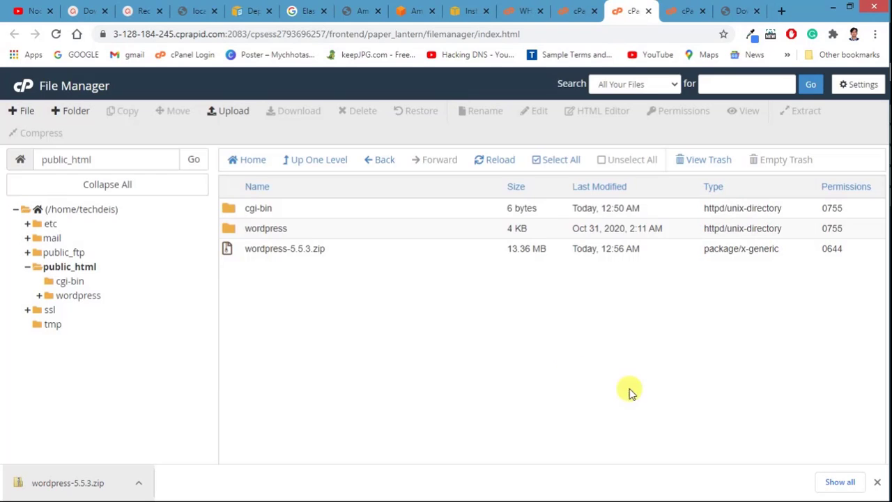
Step: Open the extracted wordpress folder and select all of its files
double_click(303, 233)
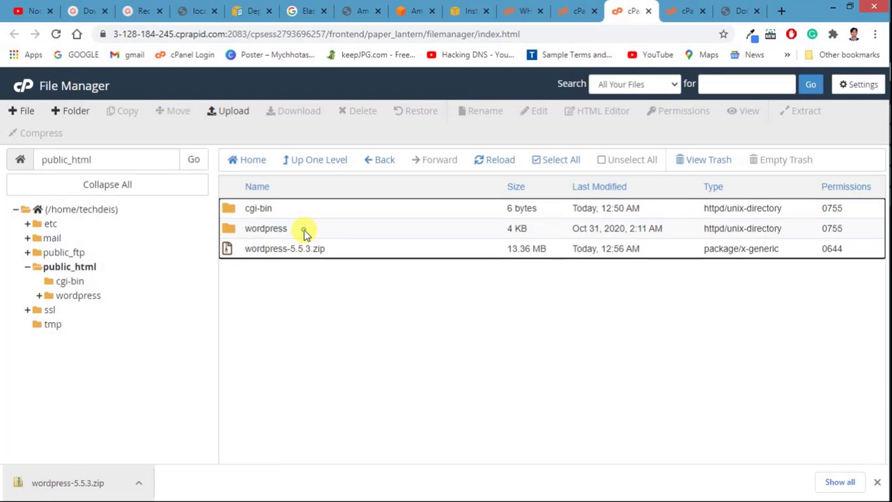
scroll(328, 305, "down", 1)
scroll(337, 307, "up", 1)
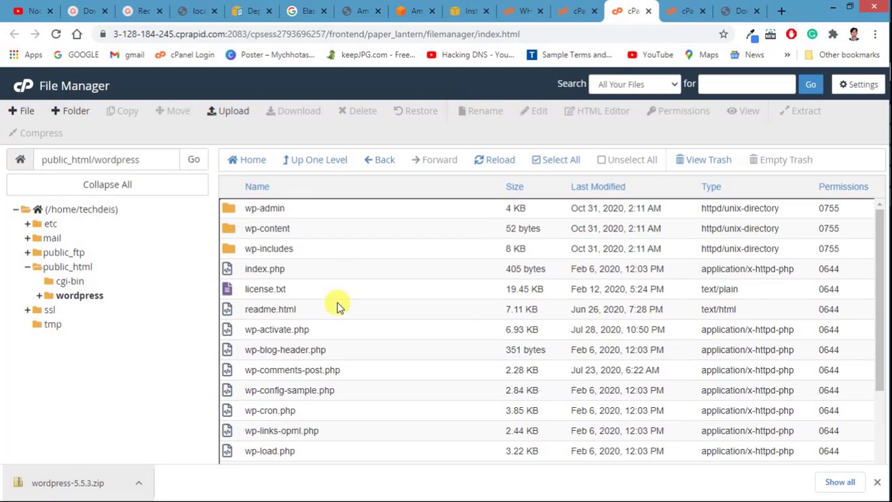
left_click(298, 158)
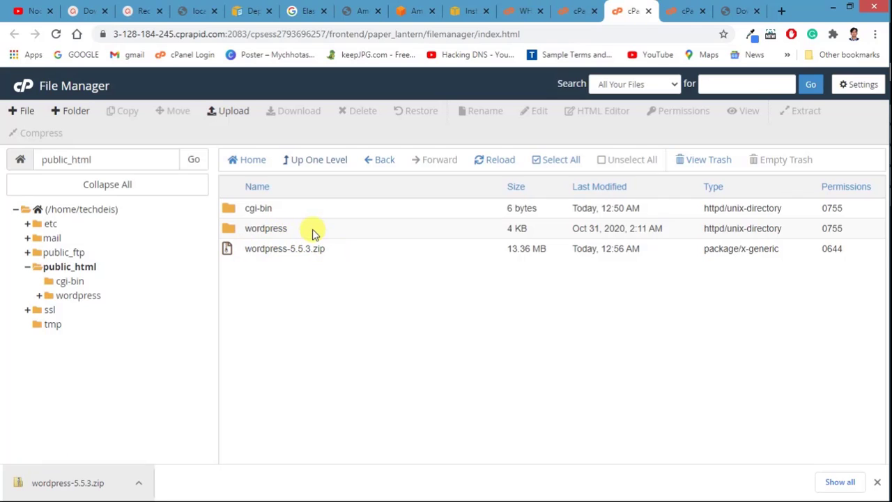
double_click(310, 233)
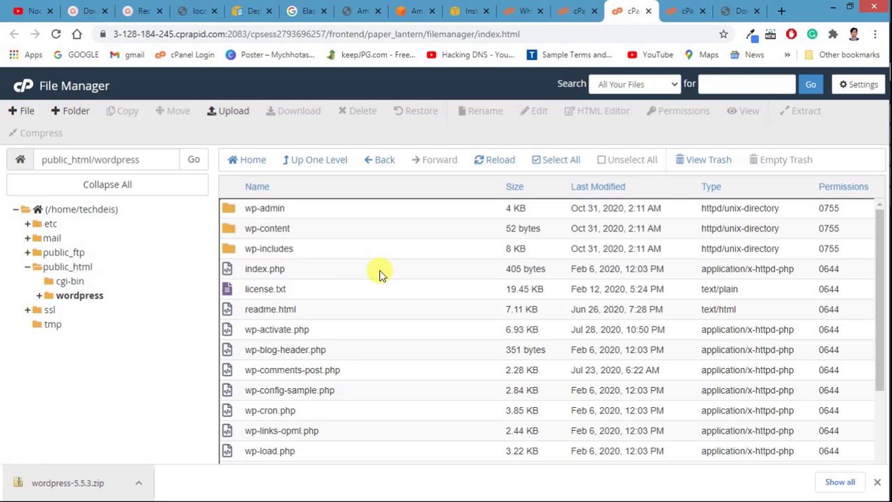
left_click(381, 275)
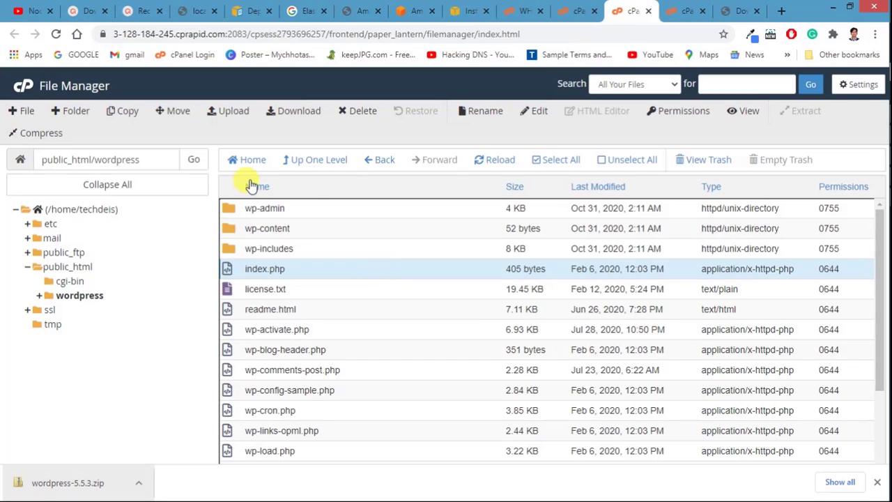
left_click(548, 161)
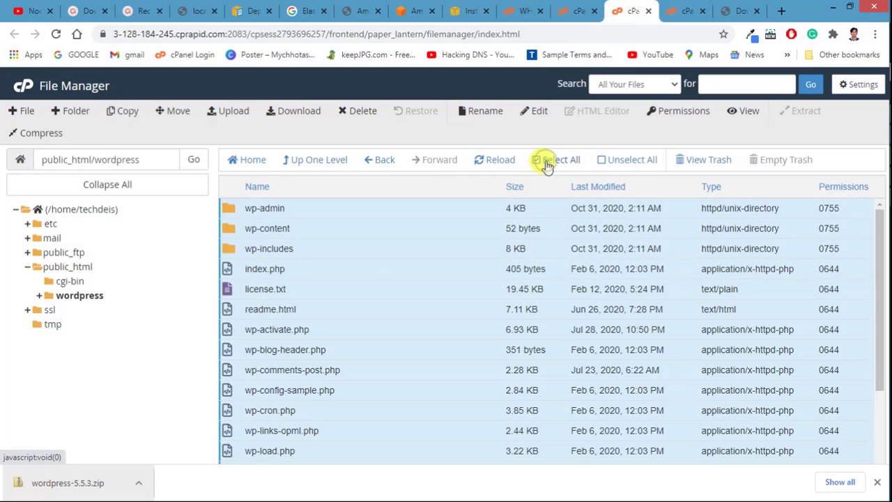
Step: Move the selected files to /public_html/ by removing 'wordpress' from the destination path
left_click(174, 110)
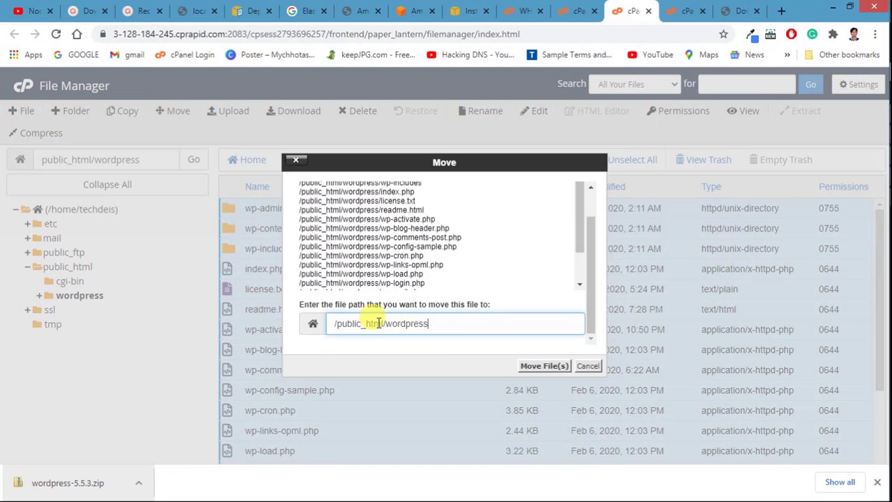
left_click_drag(386, 327, 573, 340)
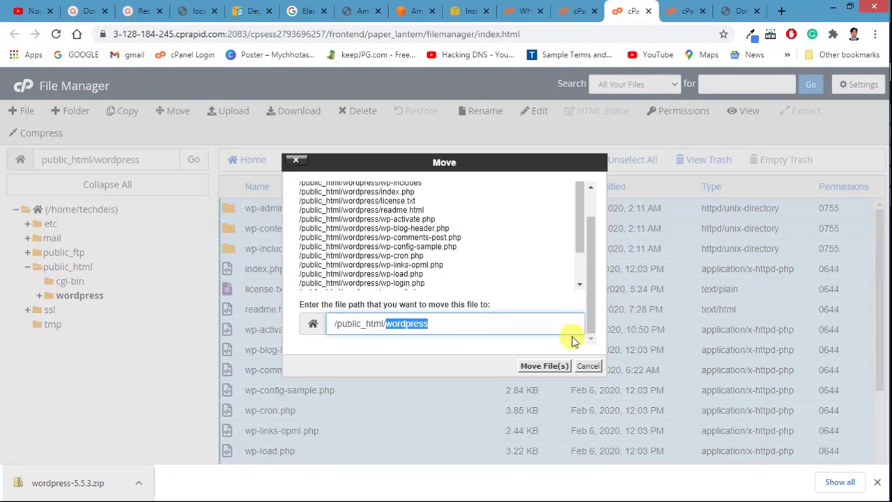
key("BackSpace")
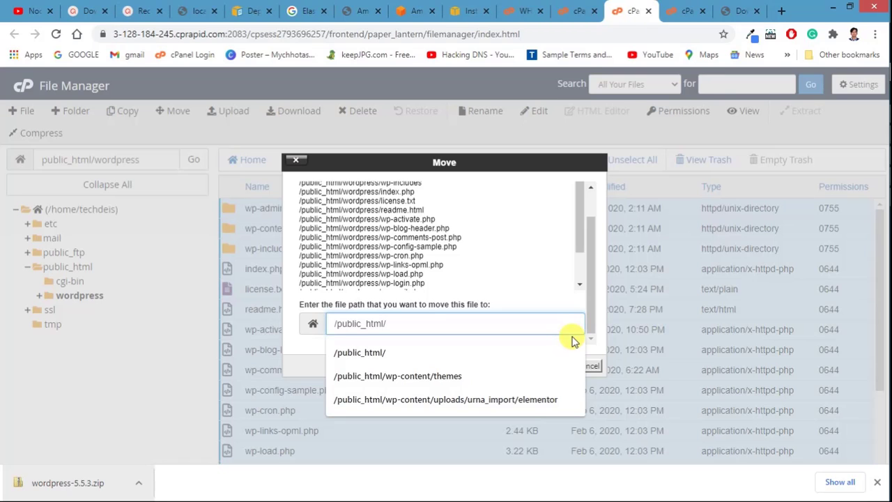
key("Return")
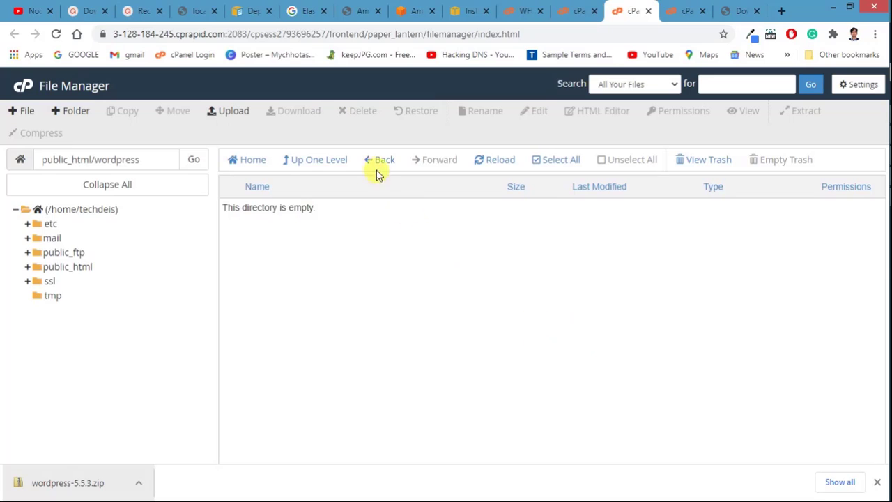
left_click(292, 160)
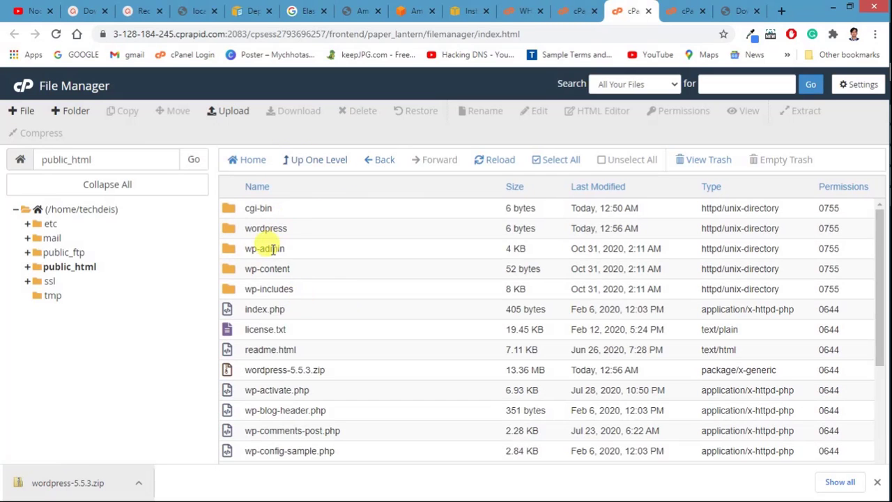
Step: Delete the wordpress-5.5.3.zip archive from public_html
scroll(269, 296, "down", 3)
scroll(268, 296, "up", 3)
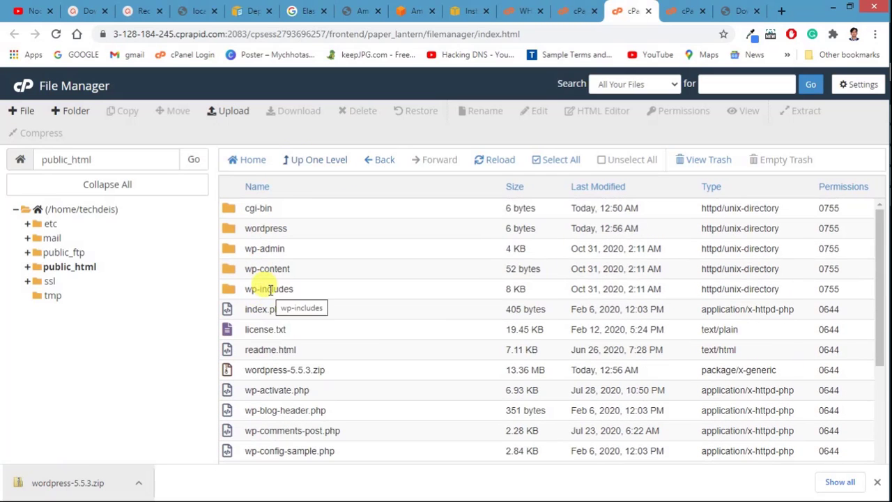
scroll(268, 290, "down", 3)
scroll(268, 290, "up", 3)
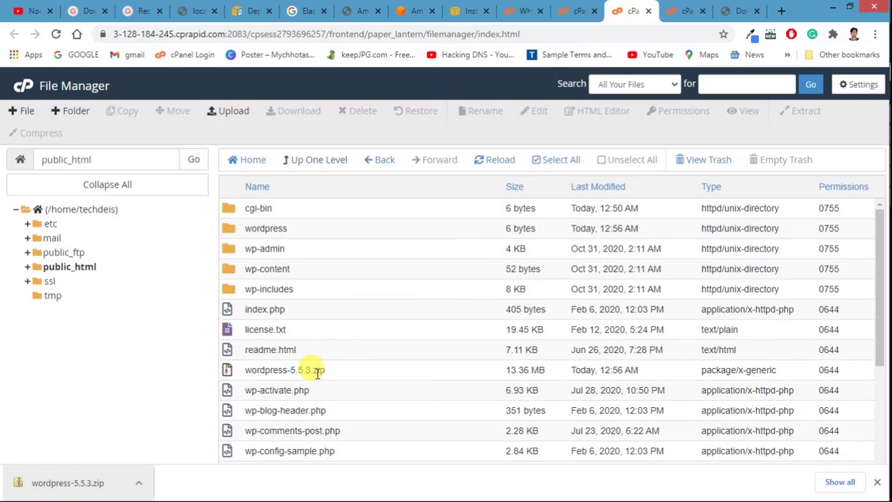
left_click(356, 371)
right_click(358, 373)
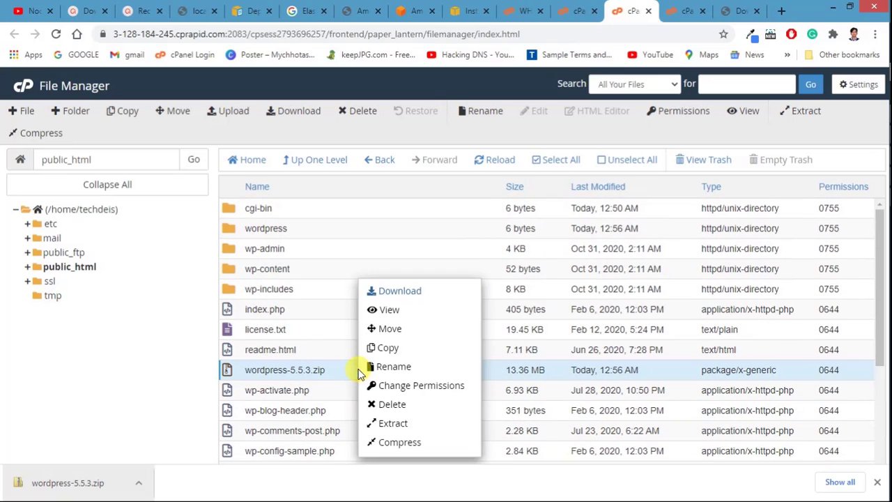
left_click(388, 422)
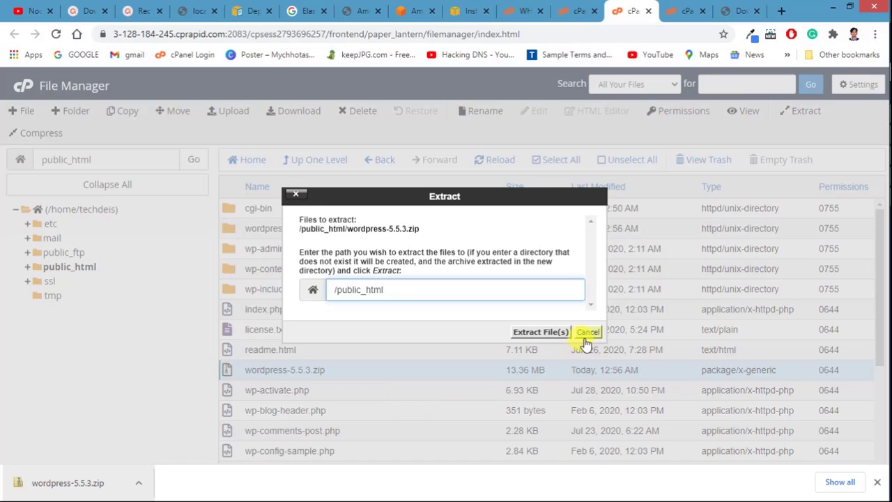
left_click(587, 333)
right_click(380, 369)
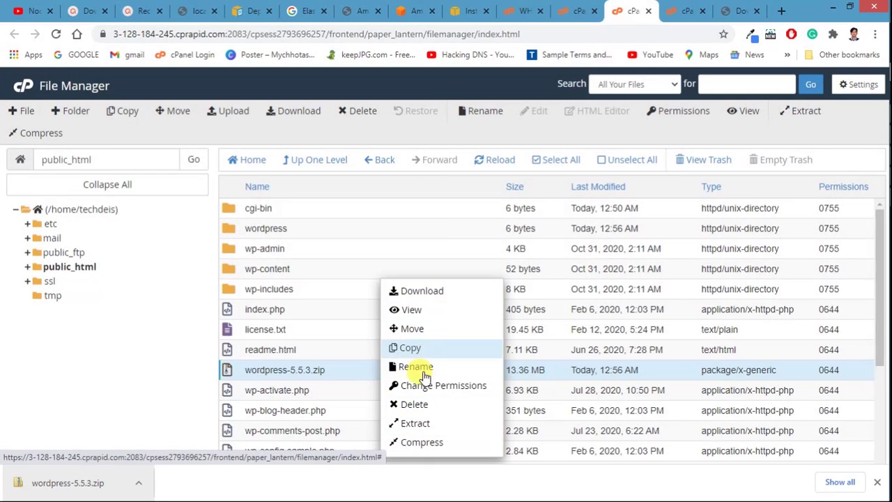
left_click(399, 403)
left_click(549, 309)
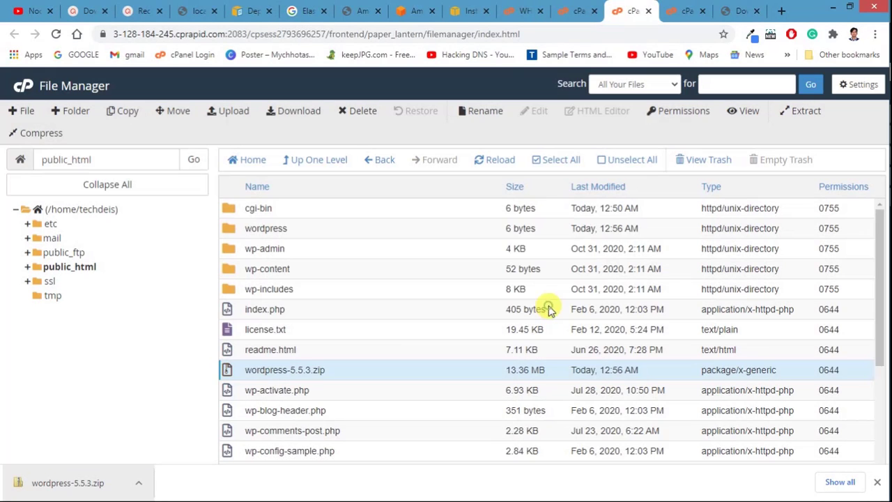
Step: Delete the empty wordpress folder from public_html
left_click(319, 227)
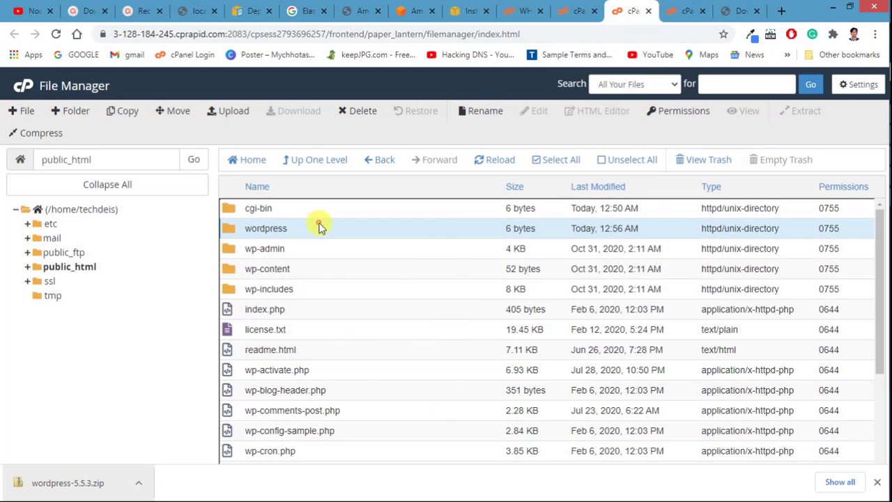
right_click(318, 226)
left_click(338, 312)
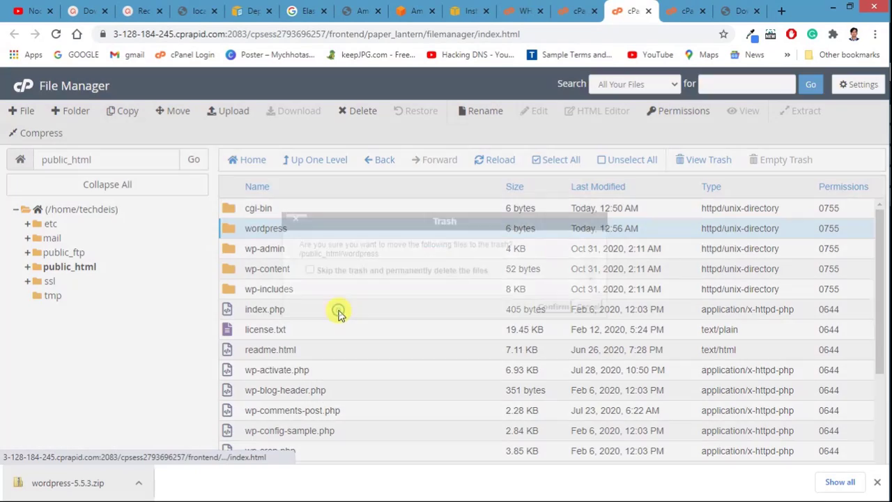
left_click(550, 307)
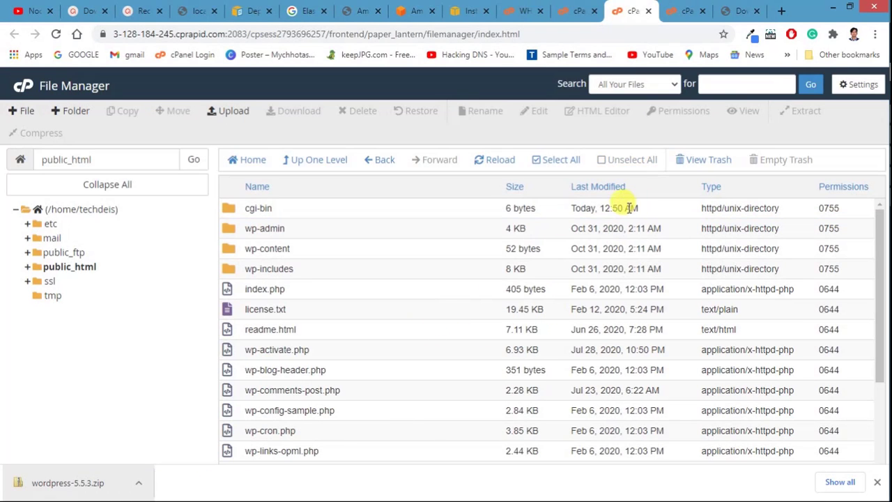
scroll(293, 333, "down", 2)
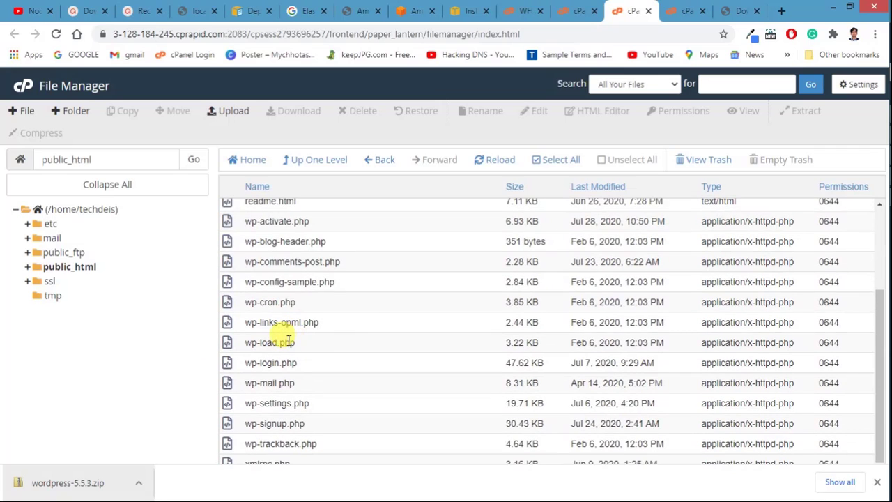
scroll(288, 342, "up", 3)
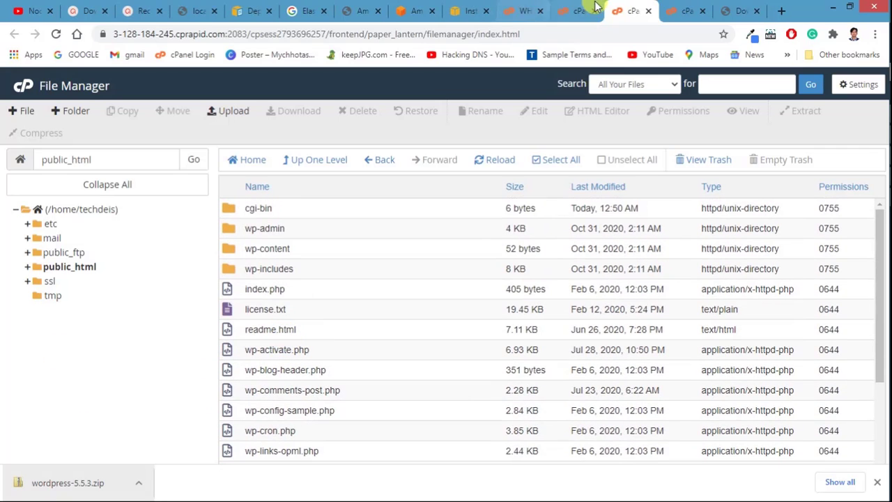
Step: Select and copy the EC2 instance's public IPv4 address 3.128.184.245
left_click(742, 12)
left_click(483, 33)
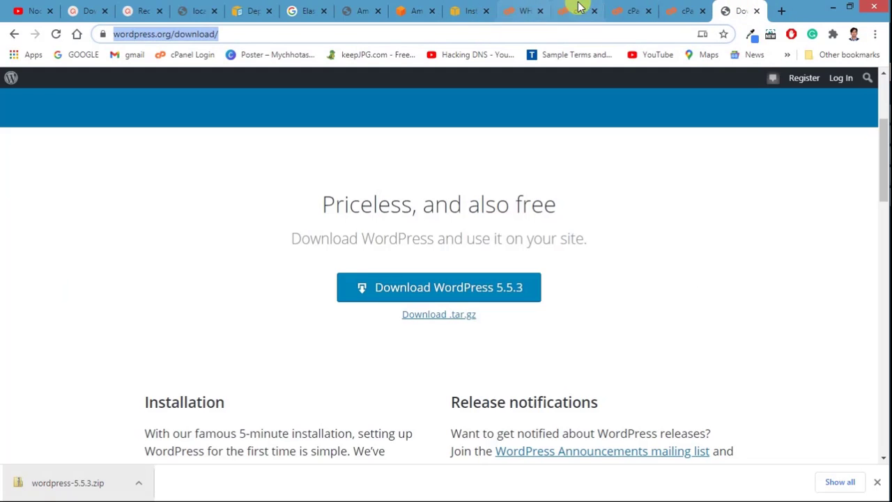
left_click(469, 11)
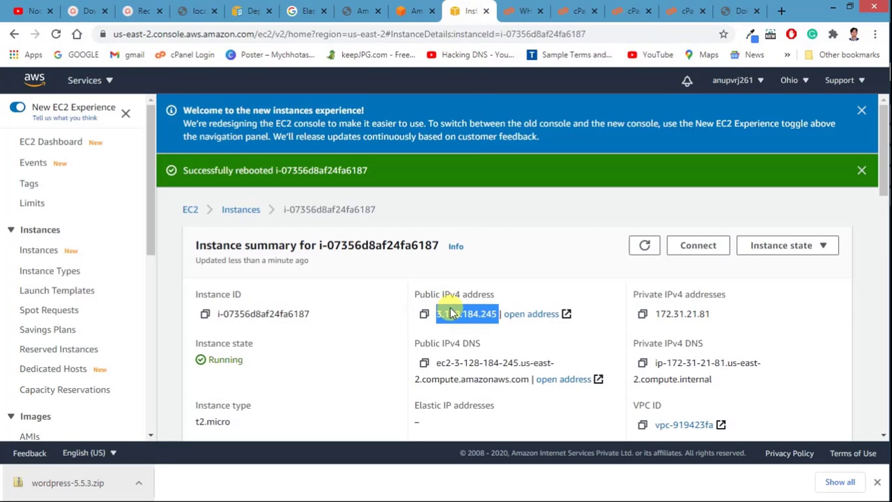
left_click(503, 314)
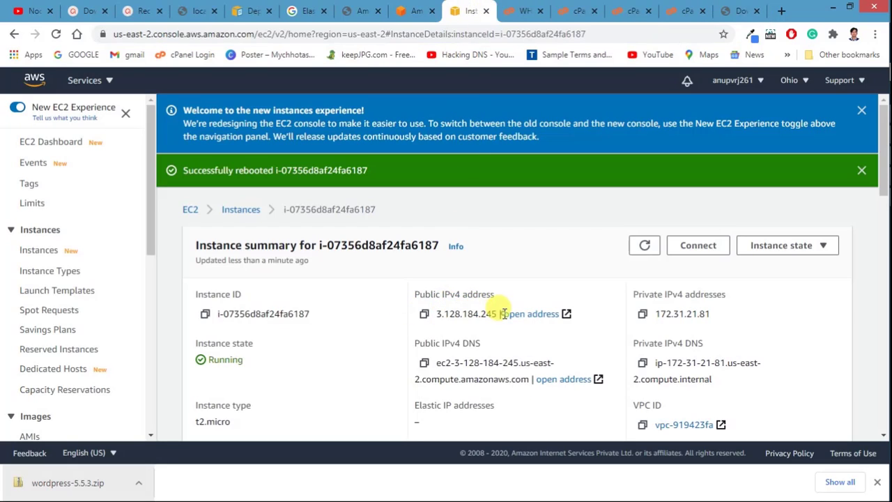
left_click_drag(497, 315, 440, 313)
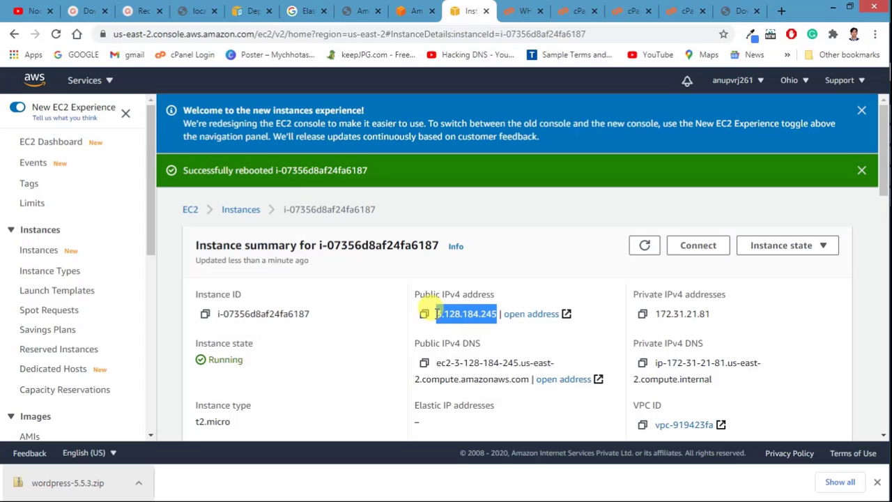
Step: Load 3.128.184.245 in the browser and strip the cgi-sys/defaultwebpage.cgi path from the address
left_click(744, 9)
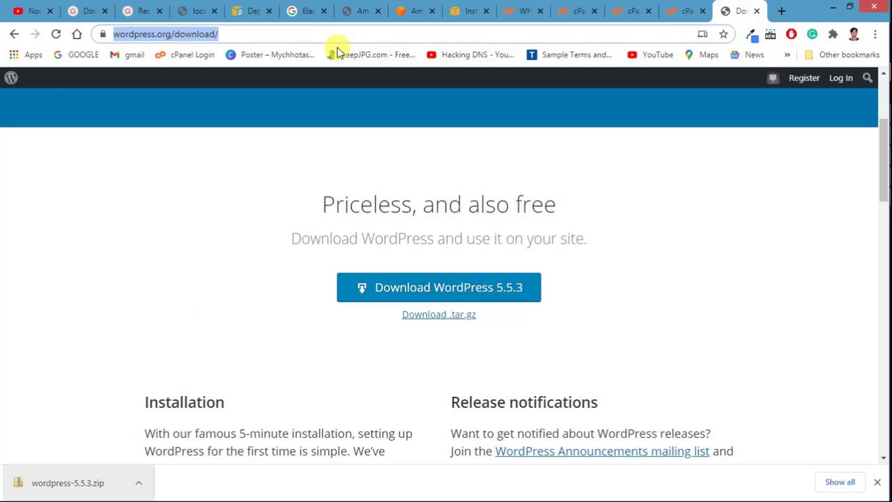
key("ctrl+v")
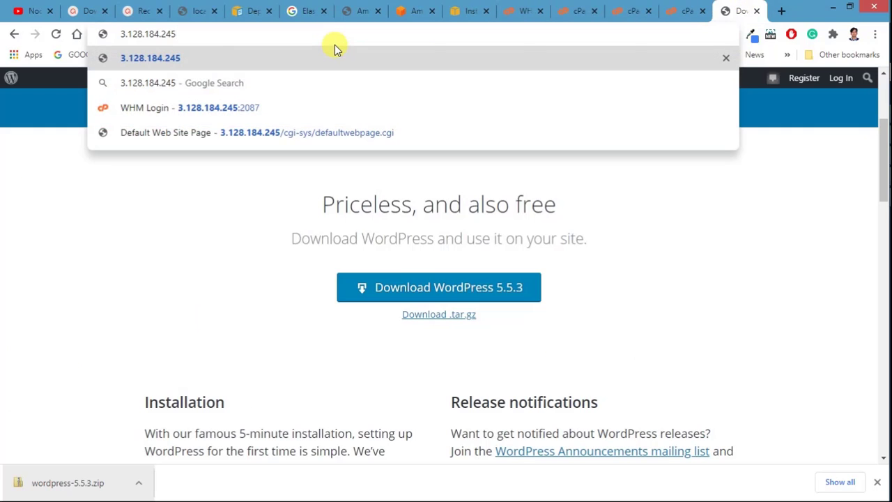
key("Return")
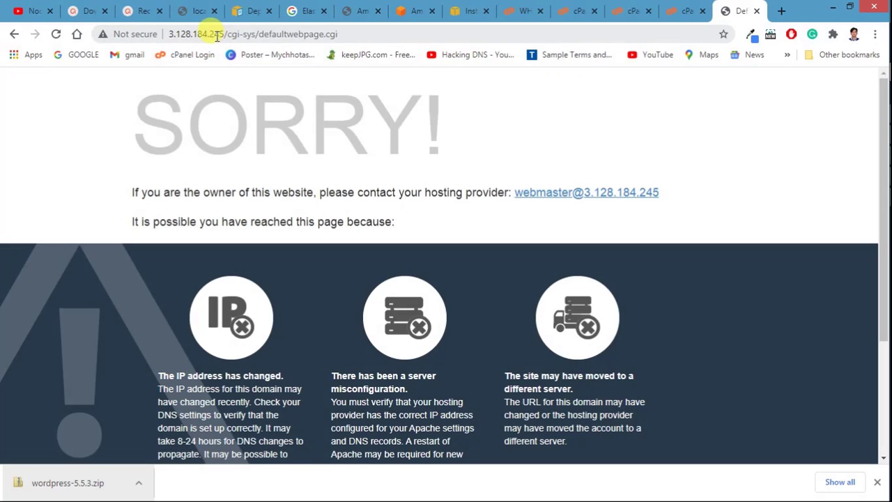
left_click_drag(228, 34, 398, 43)
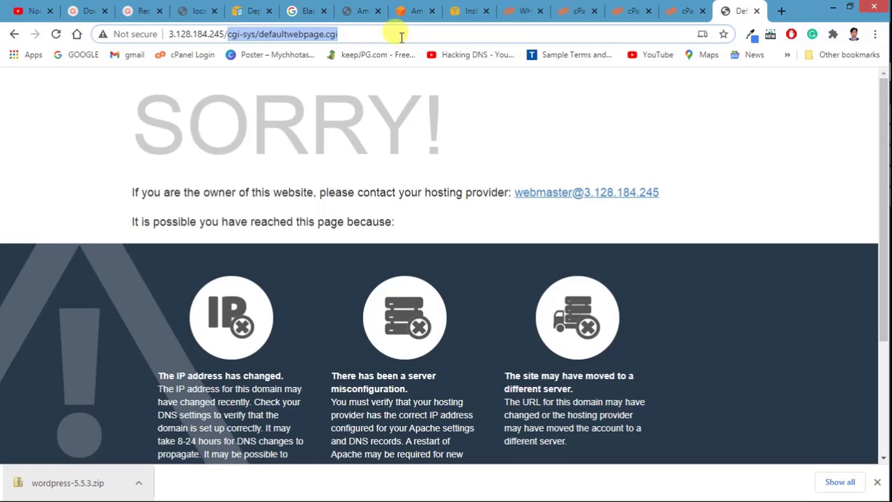
key("BackSpace")
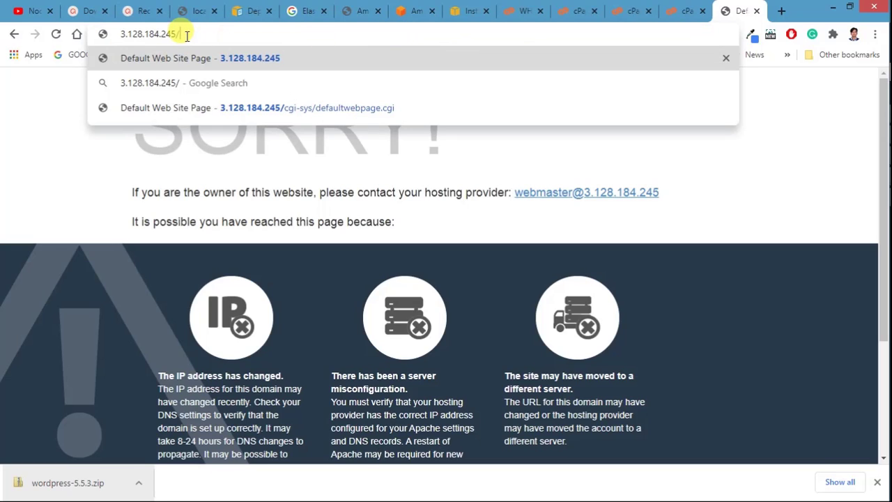
left_click_drag(187, 36, 76, 38)
key("ctrl+c")
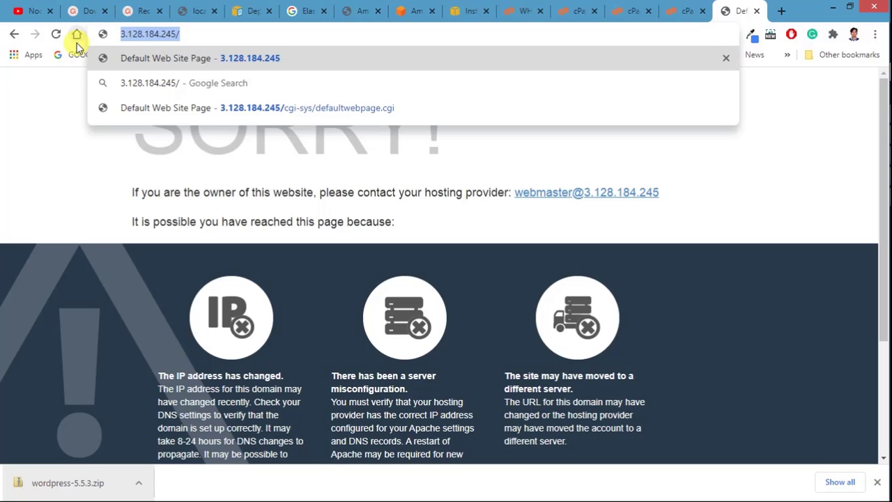
key("ctrl+shift+n")
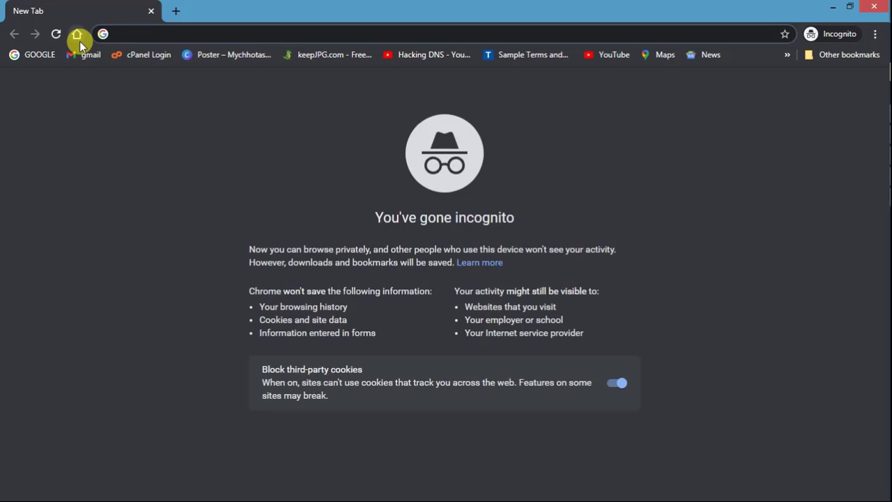
key("ctrl+v")
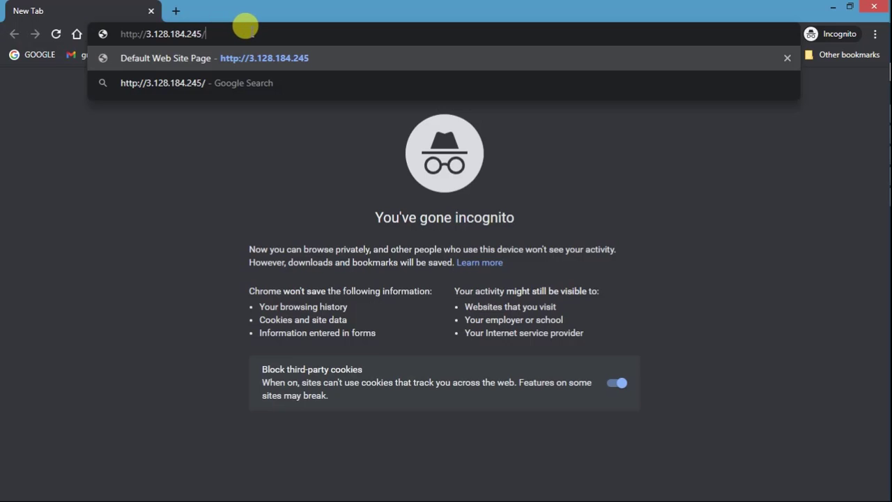
key("Return")
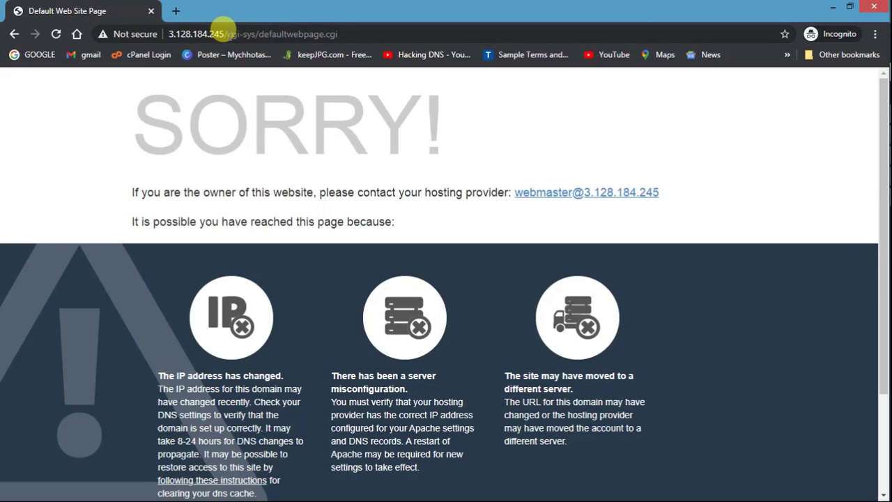
left_click(121, 33)
type("https")
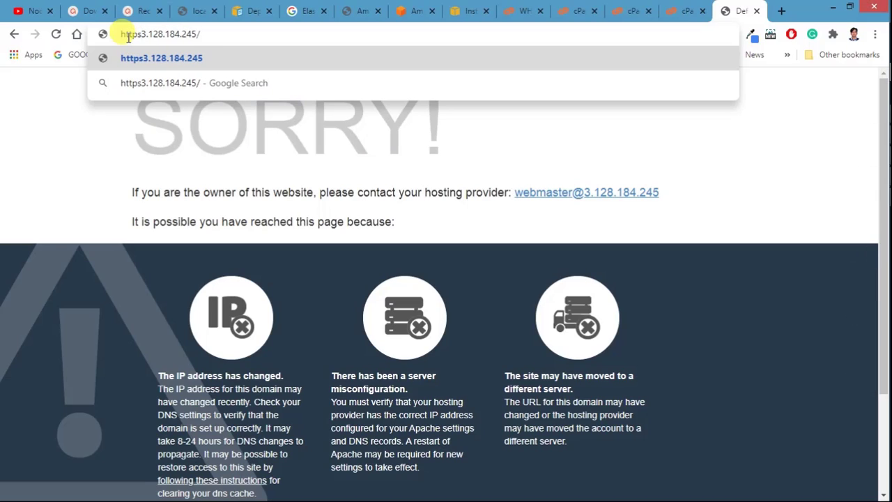
type("://")
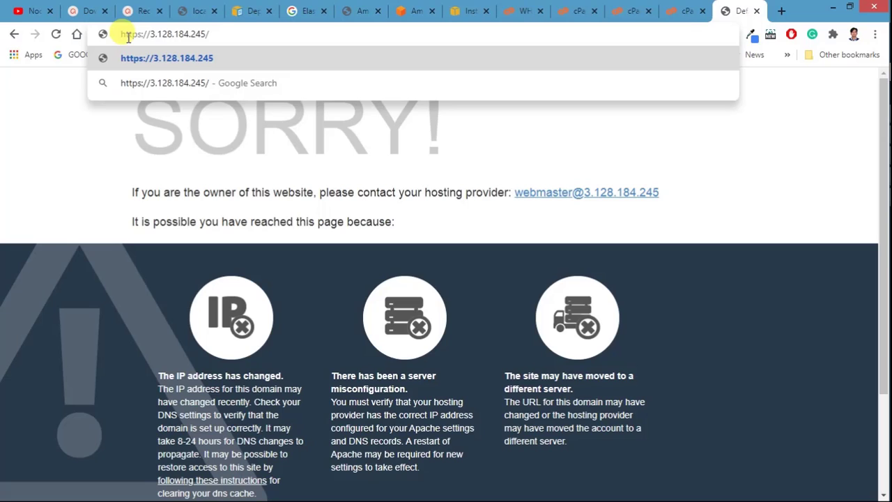
key("Return")
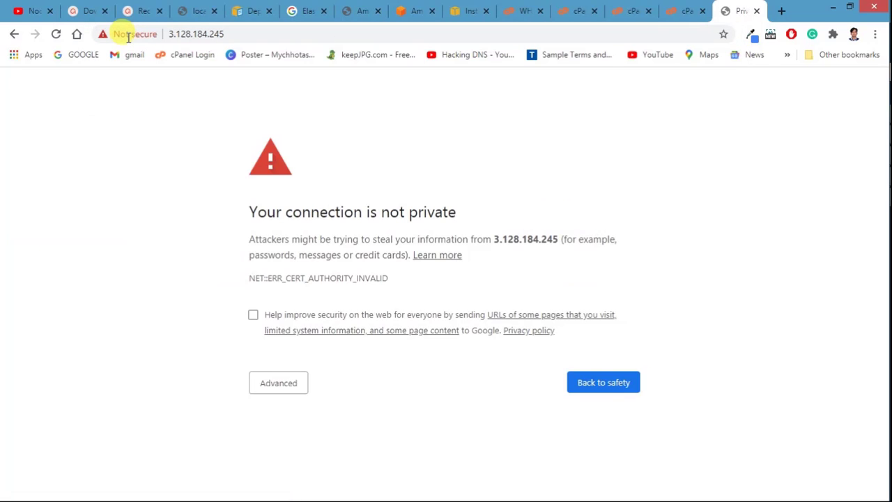
left_click(286, 387)
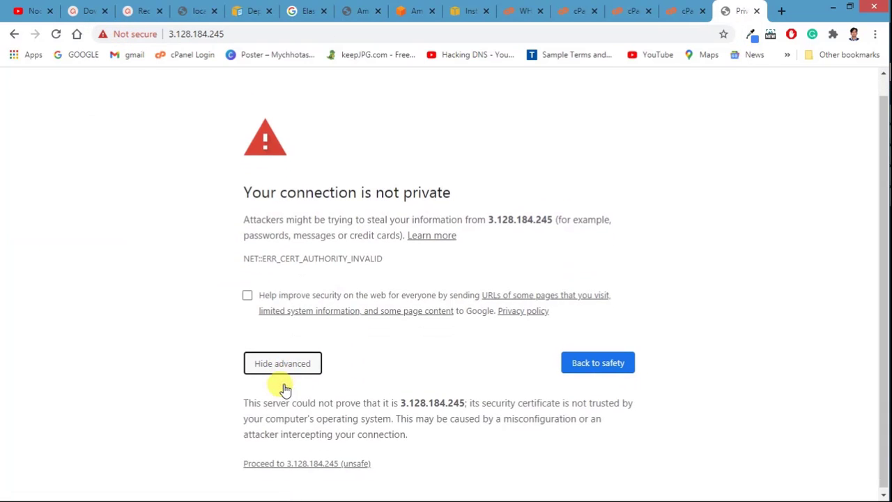
left_click(296, 462)
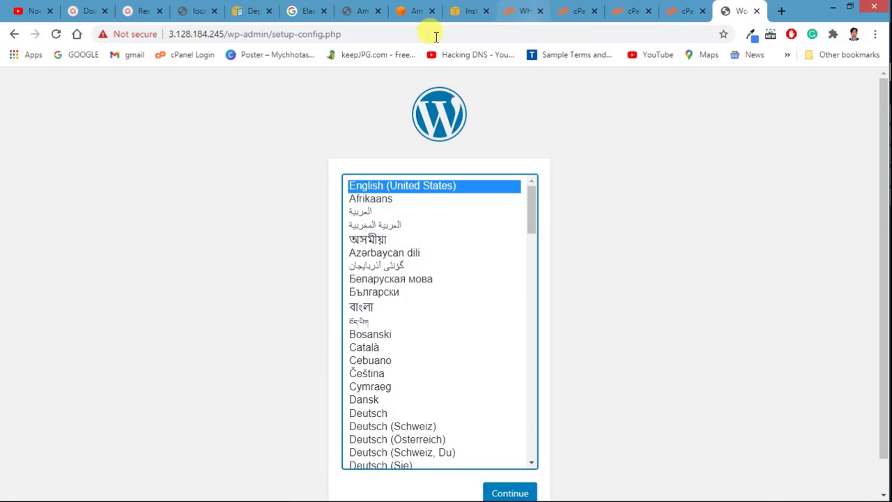
Step: Correct the address to http and load the WordPress setup-config.php page
left_click(178, 35)
left_click(193, 38)
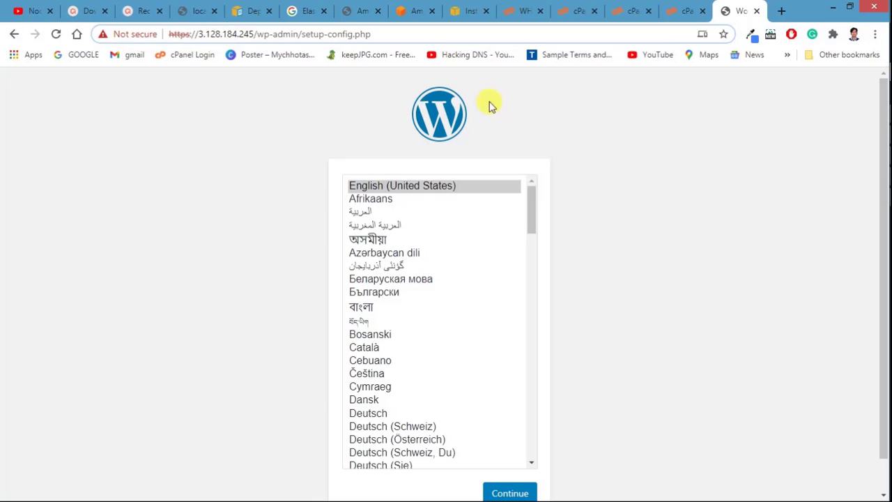
left_click(191, 38)
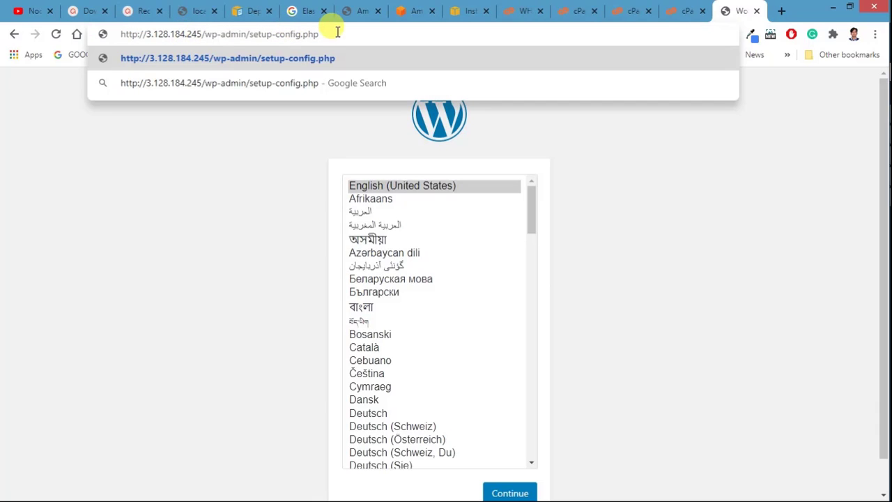
key("Return")
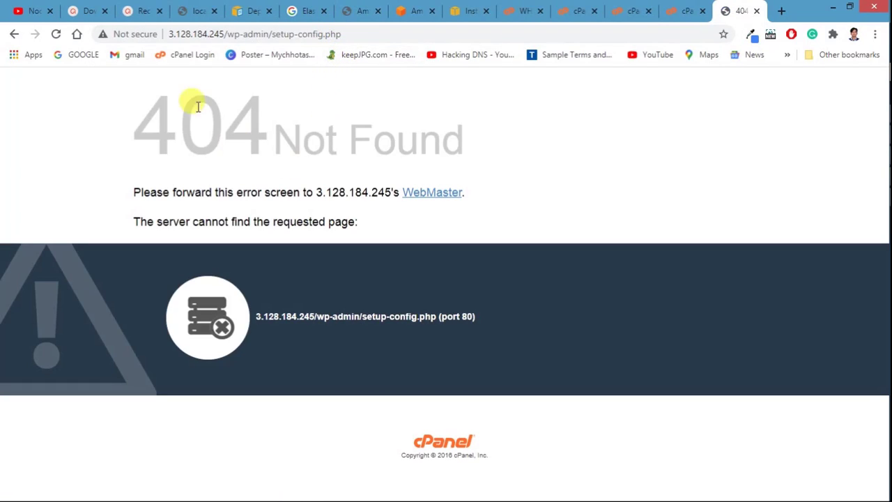
left_click(199, 33)
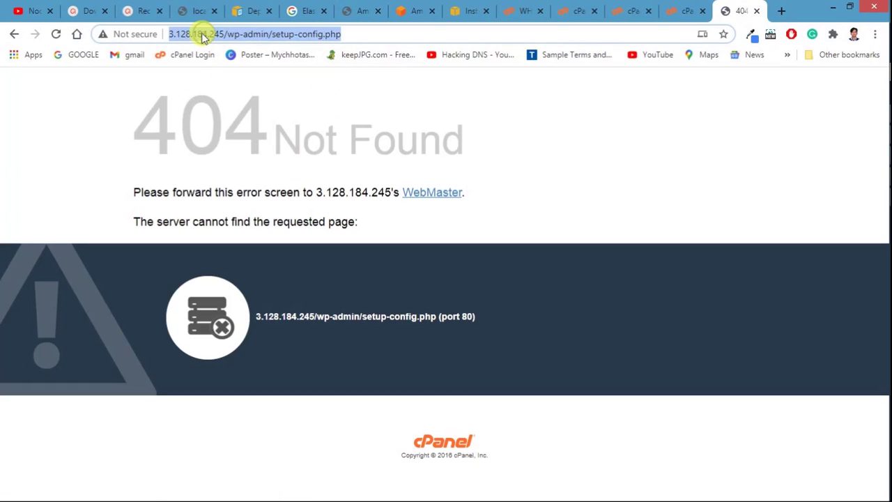
left_click(183, 36)
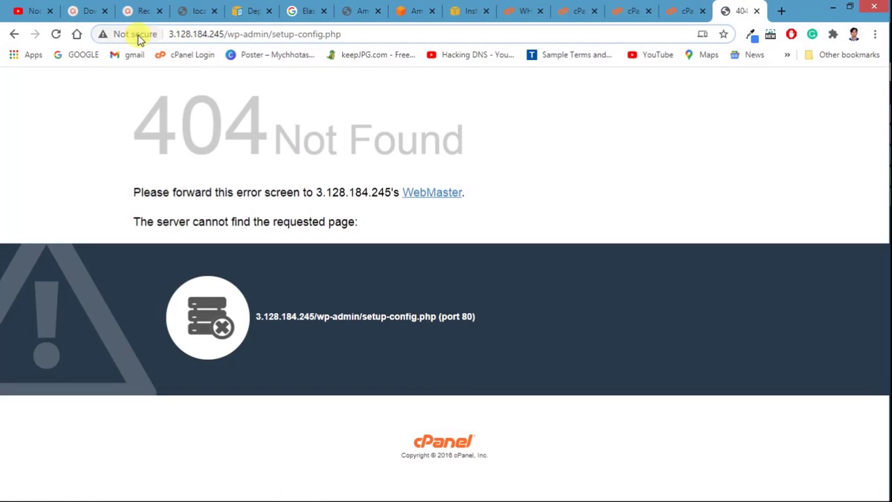
left_click(162, 34)
left_click(172, 34)
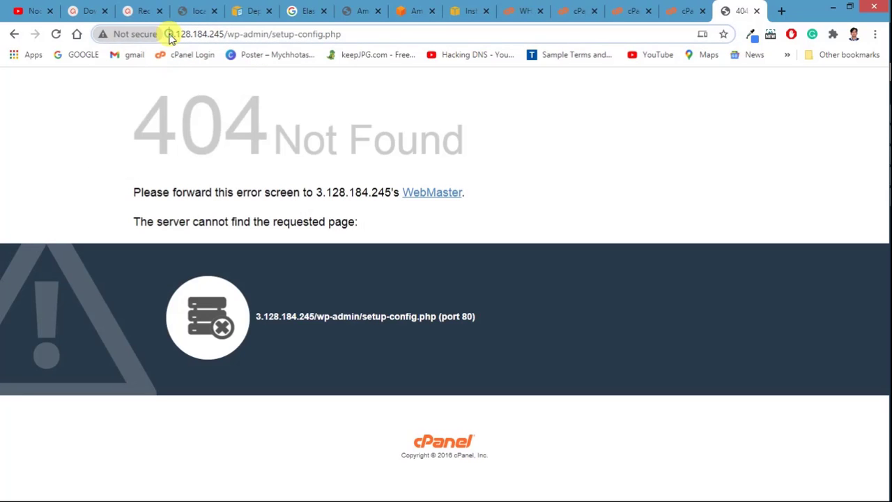
type("htt")
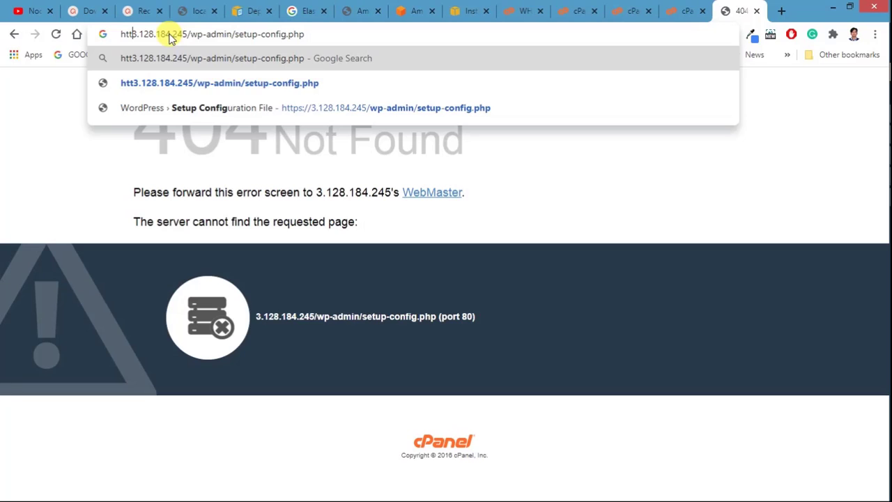
left_click(185, 106)
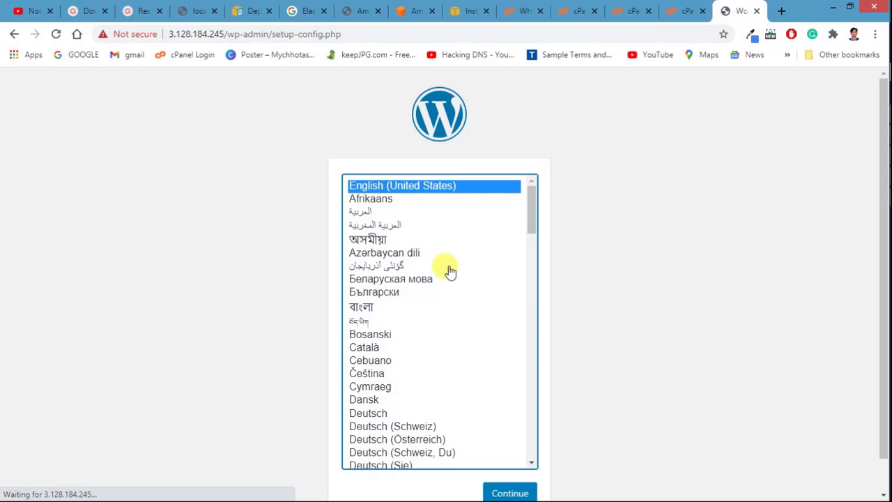
Step: Continue with English to the database-details page, review it, and return to cPanel's File Manager
scroll(178, 251, "down", 1)
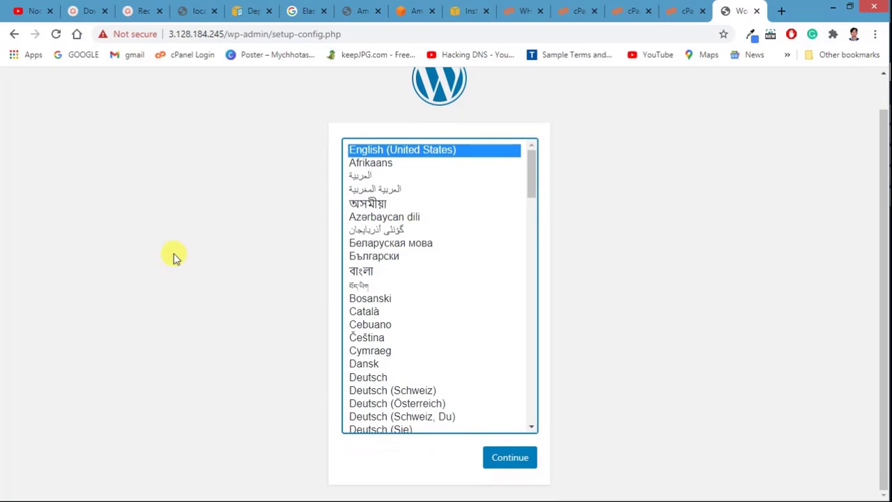
left_click(514, 457)
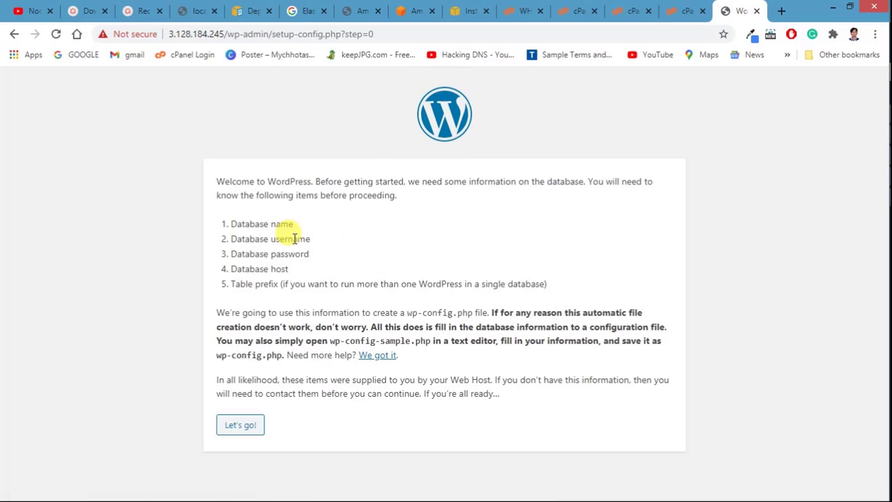
double_click(241, 225)
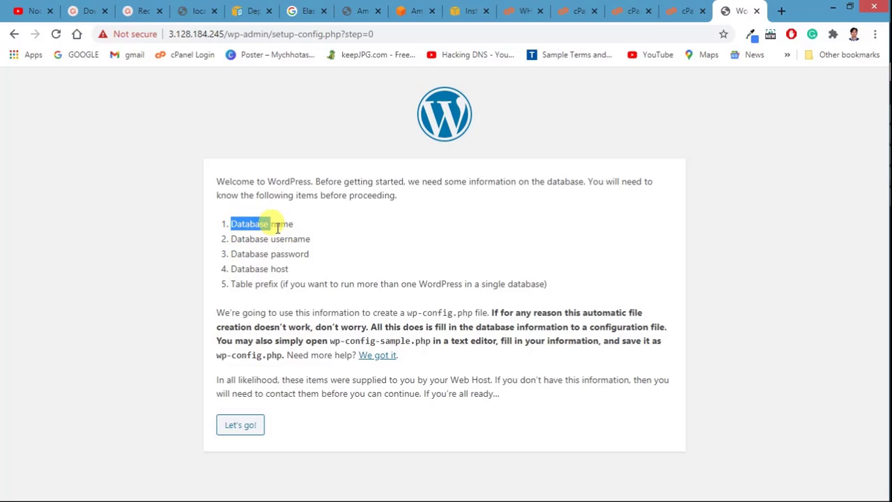
left_click(256, 227)
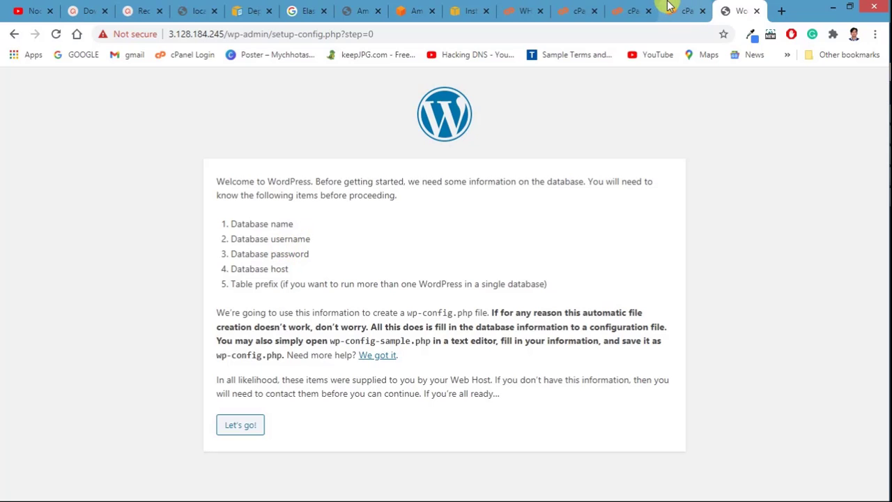
left_click(633, 10)
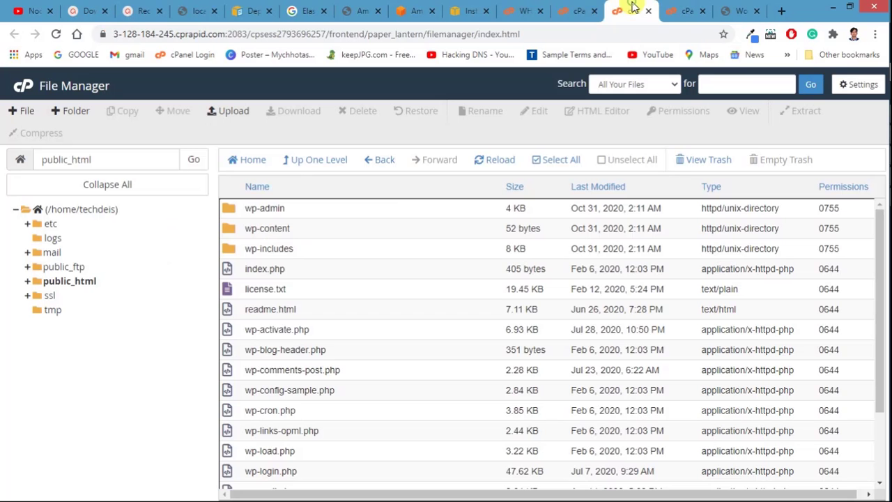
Step: Launch phpMyAdmin from the Databases section in its own tab, then return to cPanel's home page
left_click(577, 7)
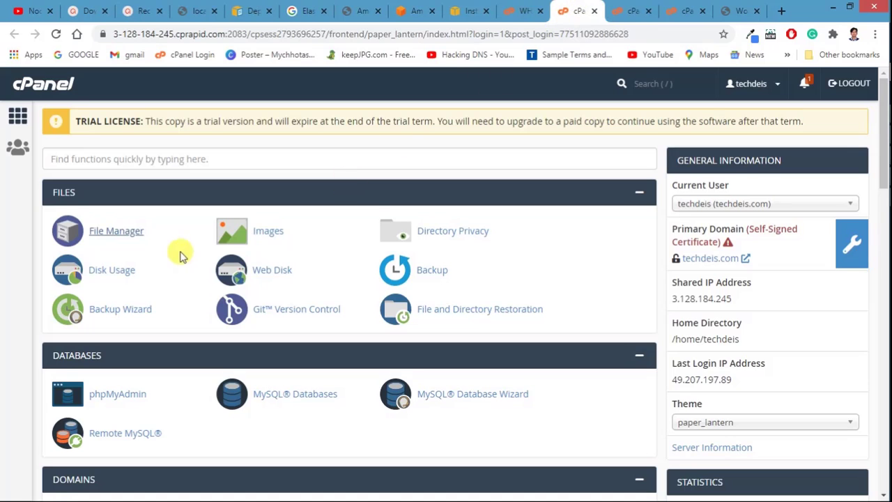
scroll(123, 265, "down", 4)
scroll(279, 278, "down", 5)
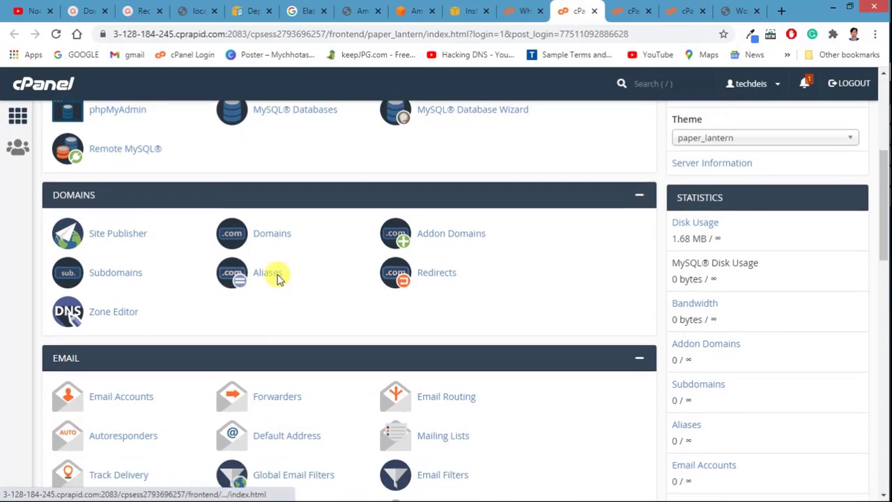
scroll(252, 242, "up", 7)
scroll(252, 242, "up", 2)
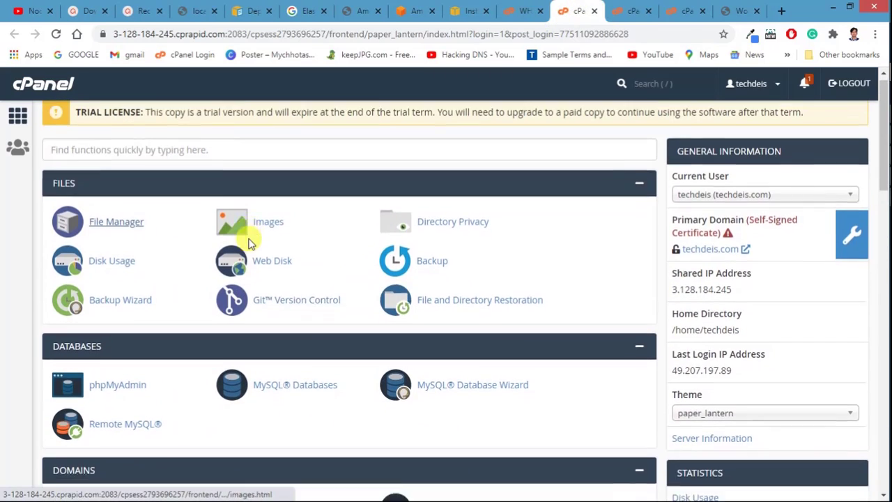
scroll(237, 224, "down", 3)
left_click(122, 200)
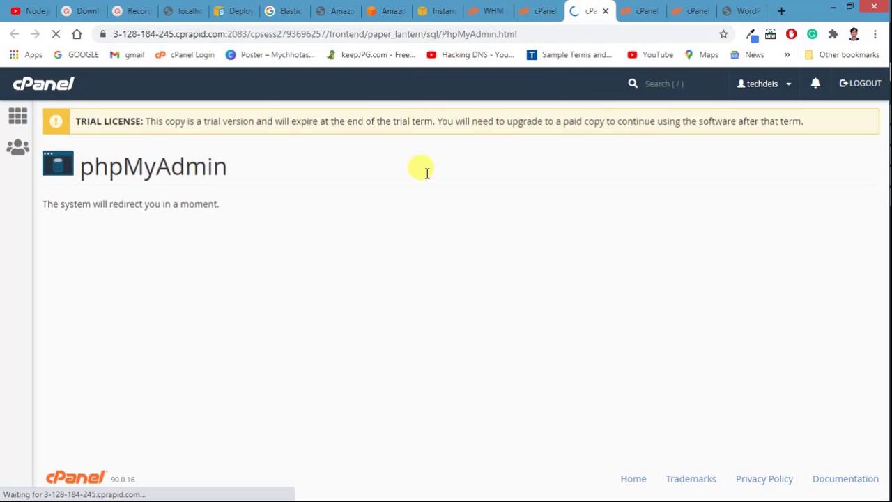
left_click(541, 8)
left_click(584, 14)
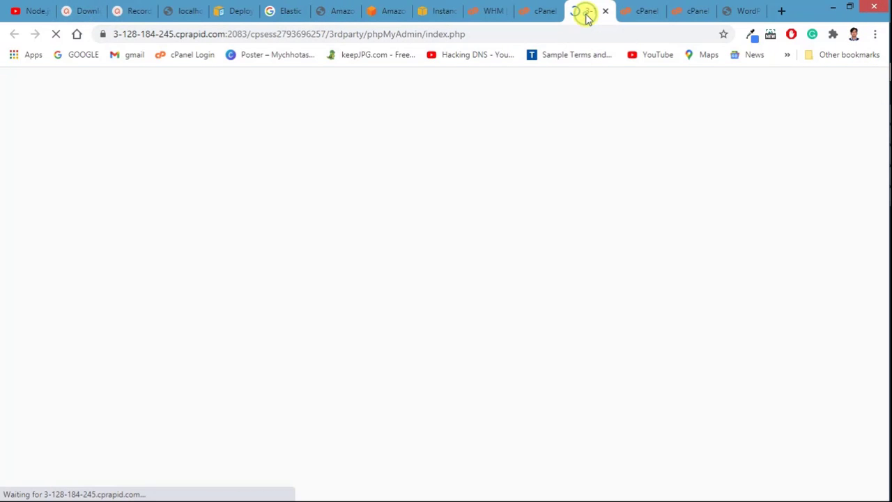
left_click(540, 10)
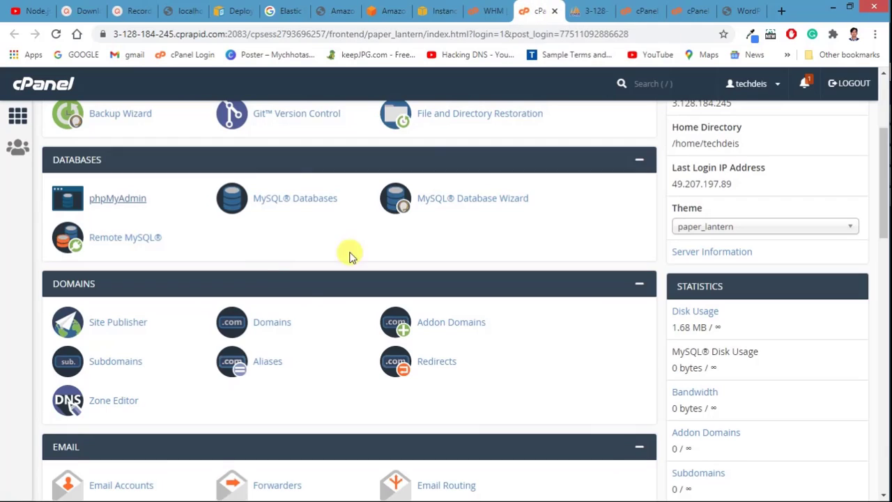
Step: In MySQL Databases, create a new database named wordpressdb
left_click(283, 201)
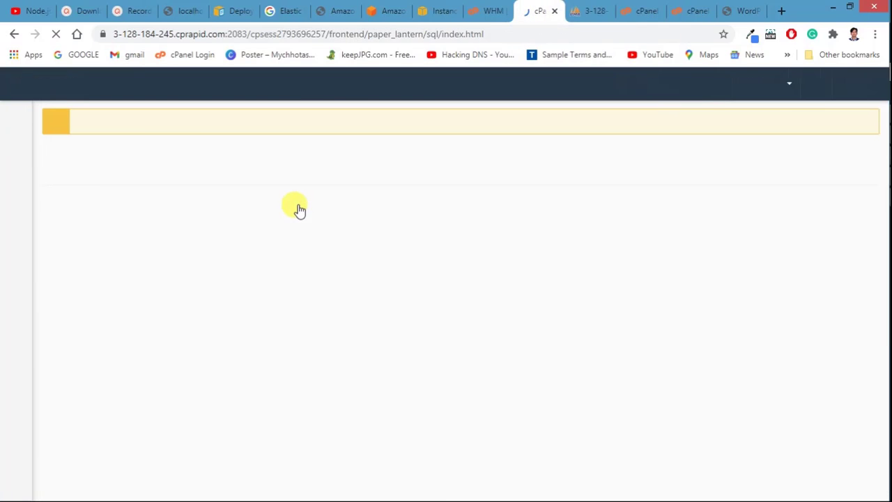
left_click(149, 320)
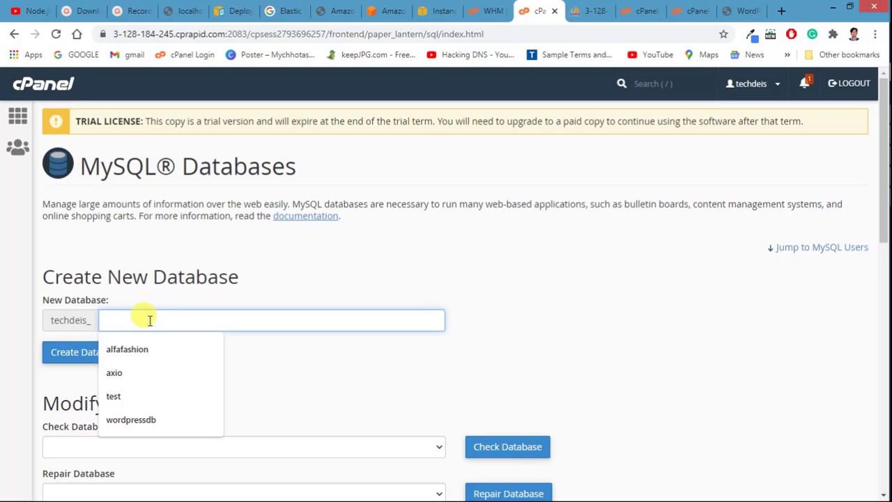
type("we")
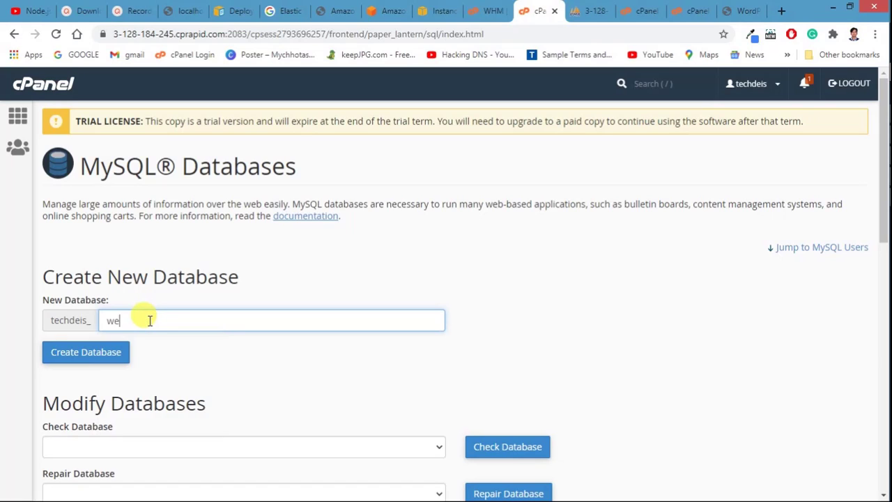
key("BackSpace")
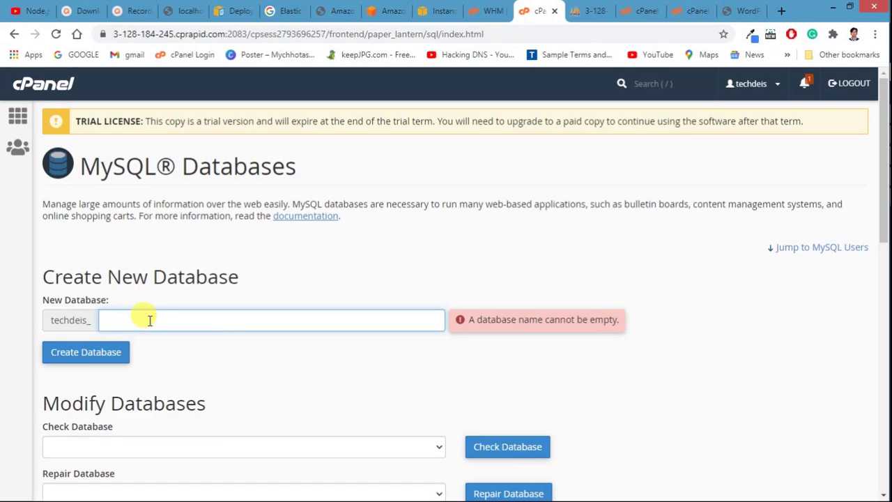
type("we")
key("BackSpace")
key("BackSpace")
type("wordpressdb")
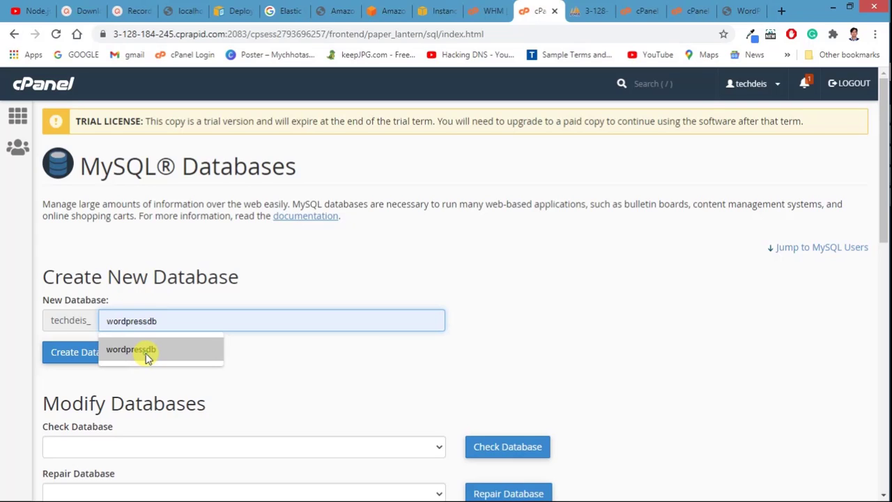
left_click(146, 357)
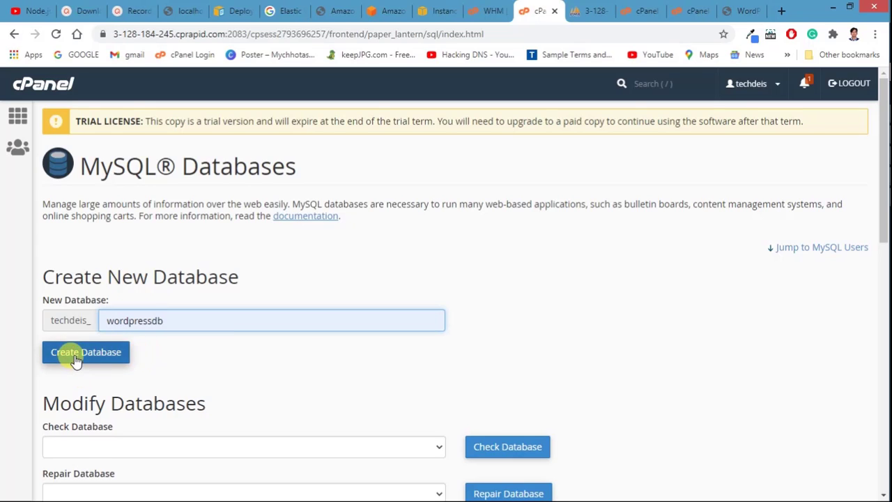
scroll(76, 357, "down", 2)
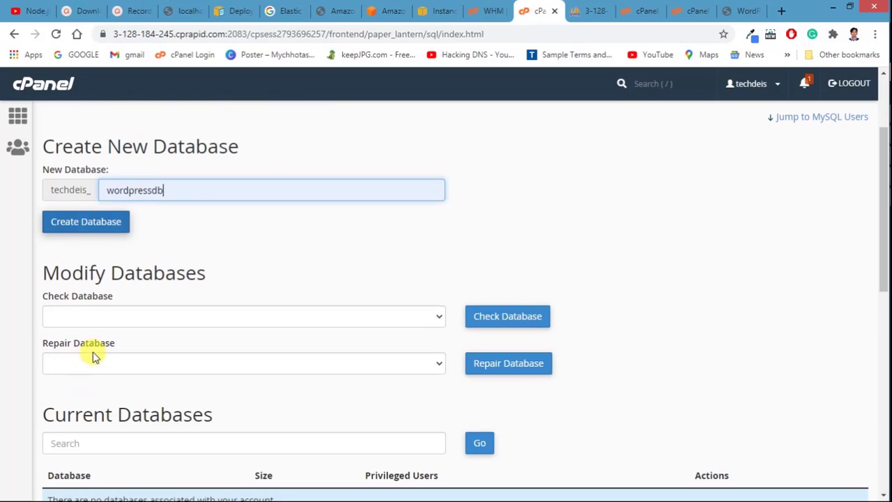
left_click(71, 224)
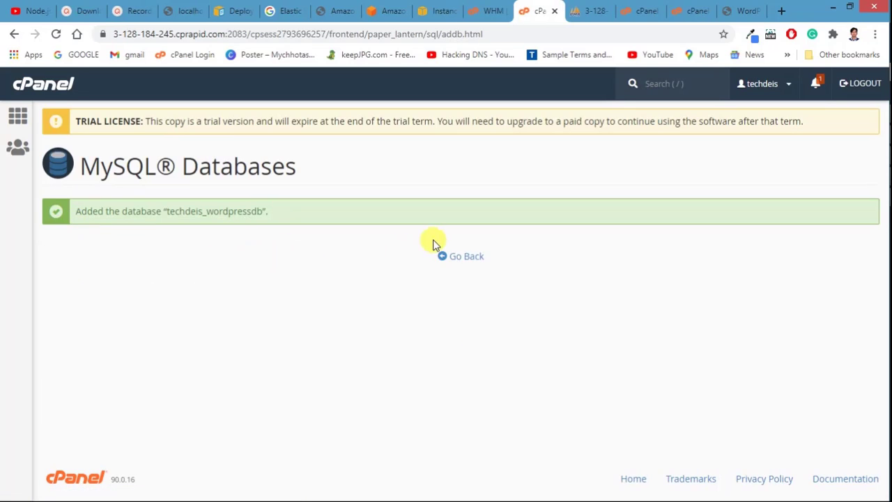
Step: Copy techdeis_wordpressdb into Notepad as 'db name:' and return to the Add New User form
left_click(455, 258)
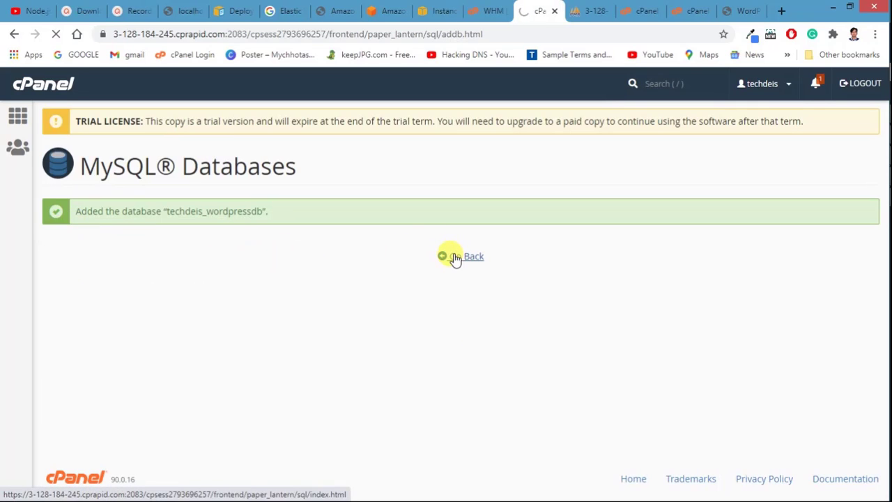
scroll(188, 261, "down", 8)
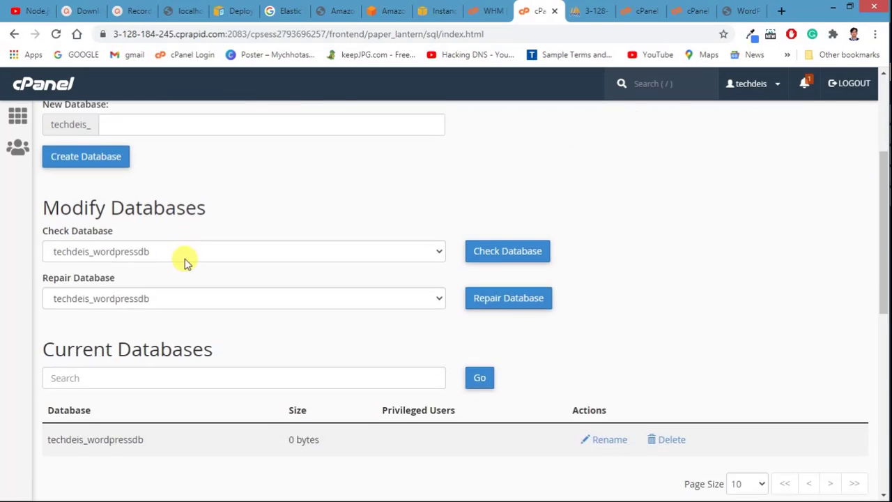
scroll(133, 328, "up", 2)
scroll(120, 274, "up", 1)
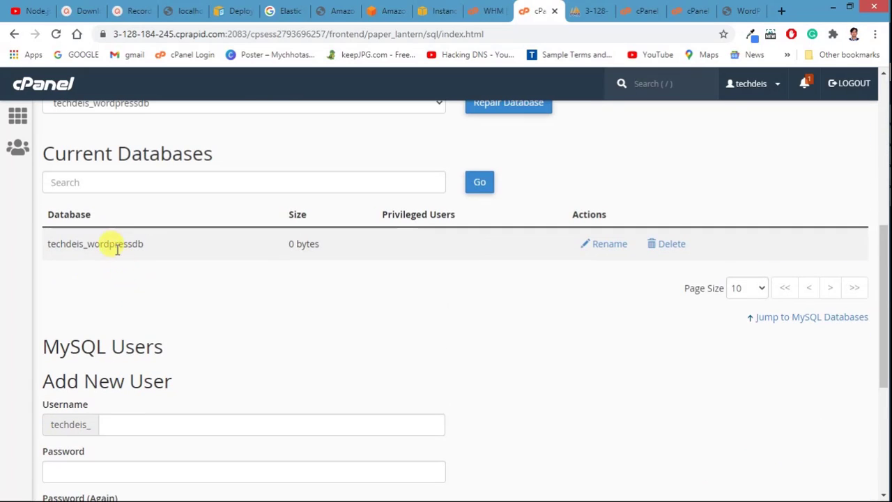
double_click(113, 244)
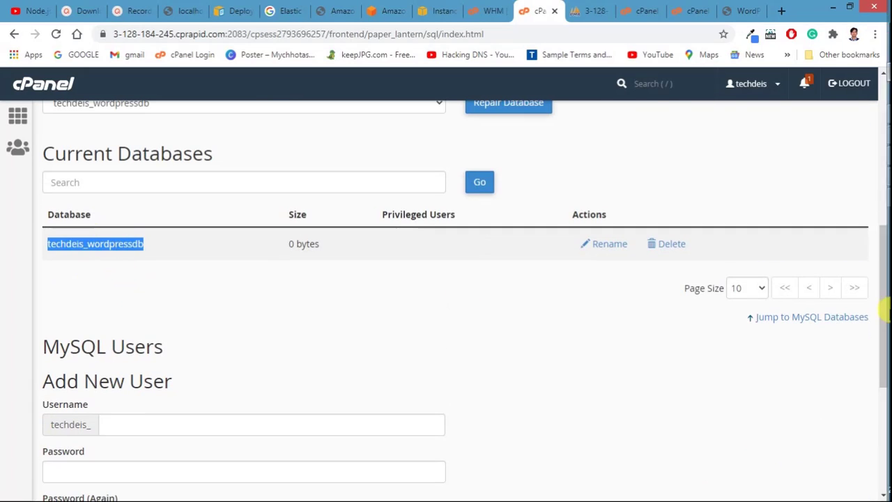
left_click(869, 156)
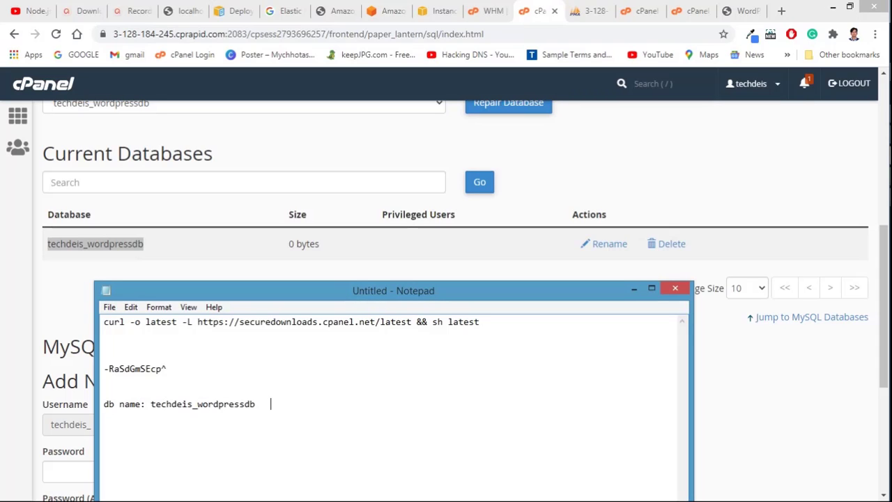
left_click(5, 359)
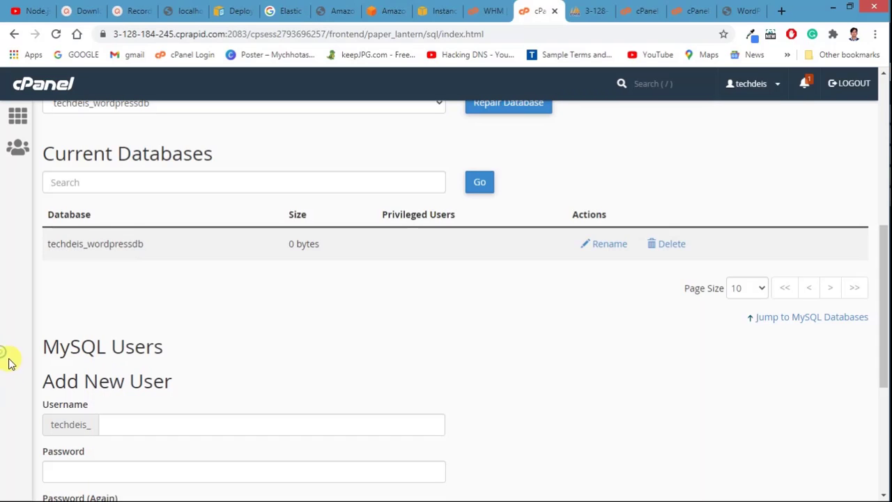
scroll(88, 374, "down", 2)
Step: Enter 'root' as the new MySQL user's username
left_click(123, 295)
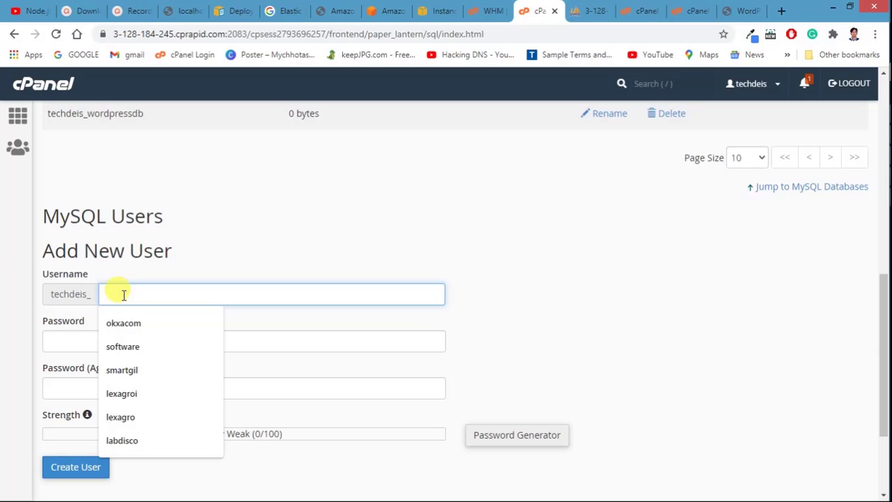
type("root")
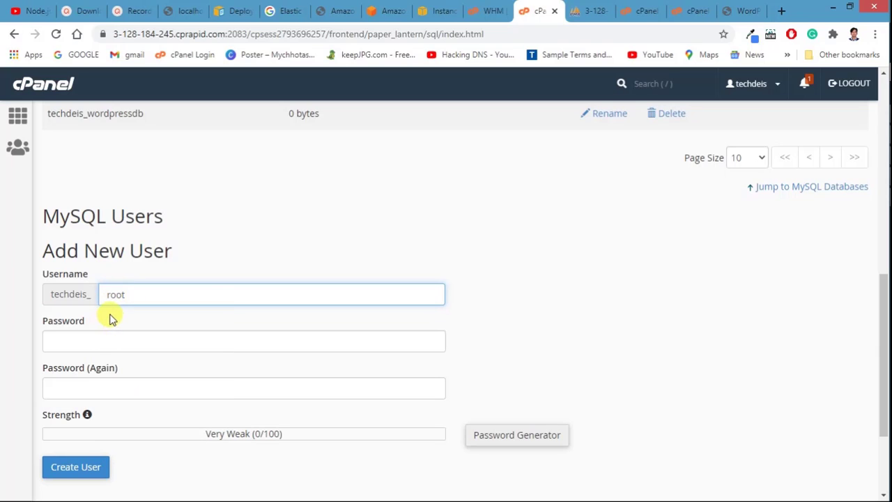
left_click(109, 314)
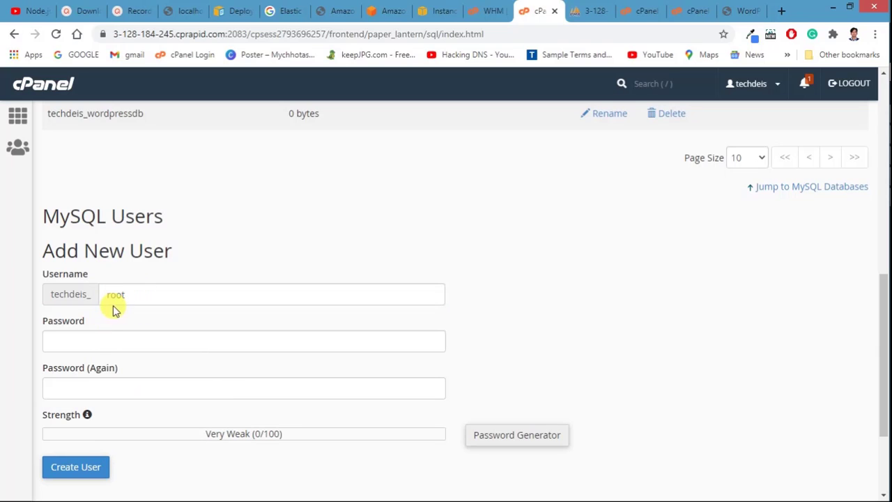
double_click(129, 292)
left_click(137, 312)
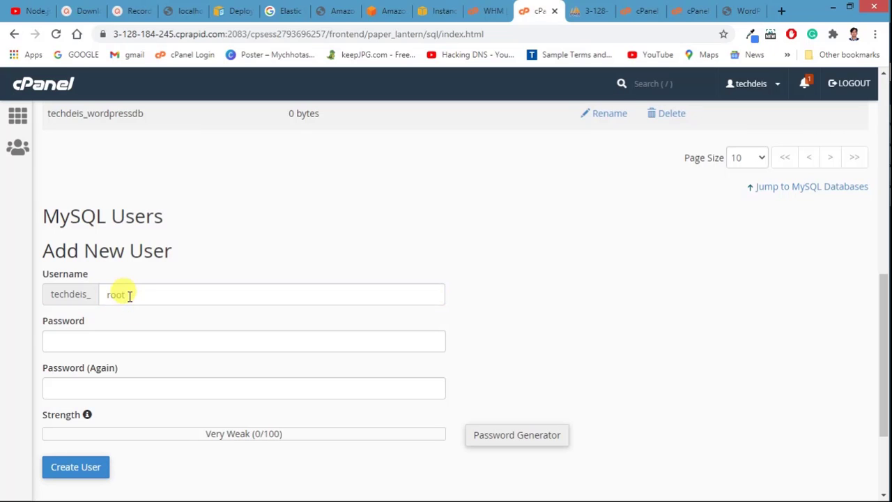
left_click_drag(128, 295, 90, 295)
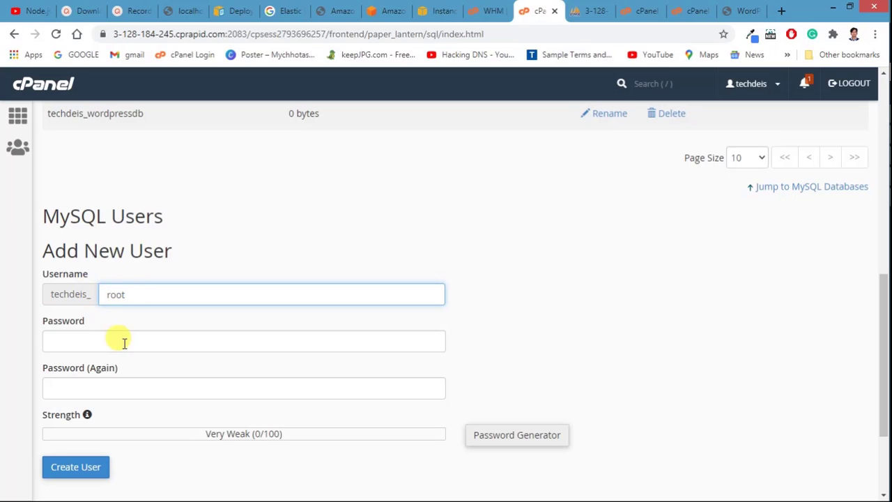
left_click(97, 337)
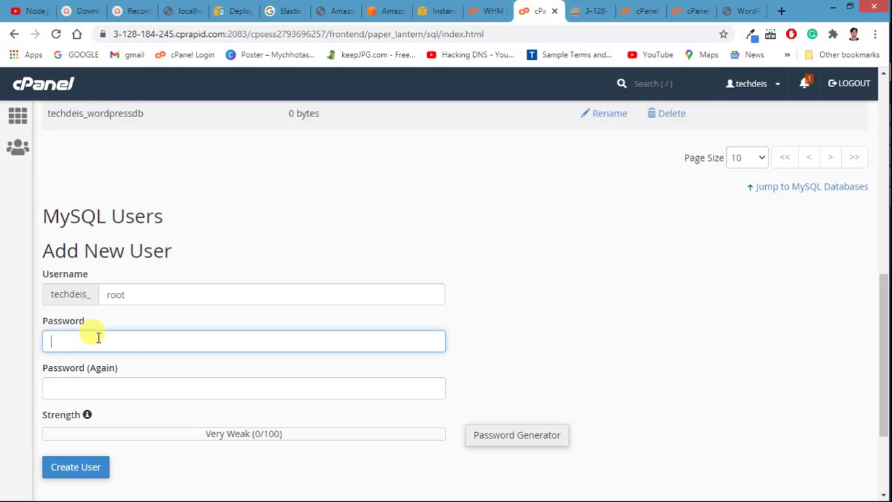
Step: Generate a very strong password, copy it, and apply it to both password fields
mouse_move(872, 219)
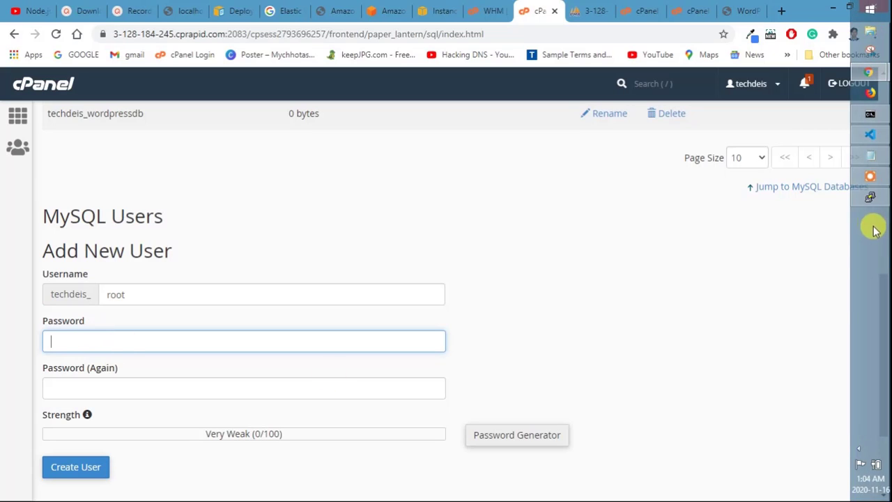
left_click(531, 441)
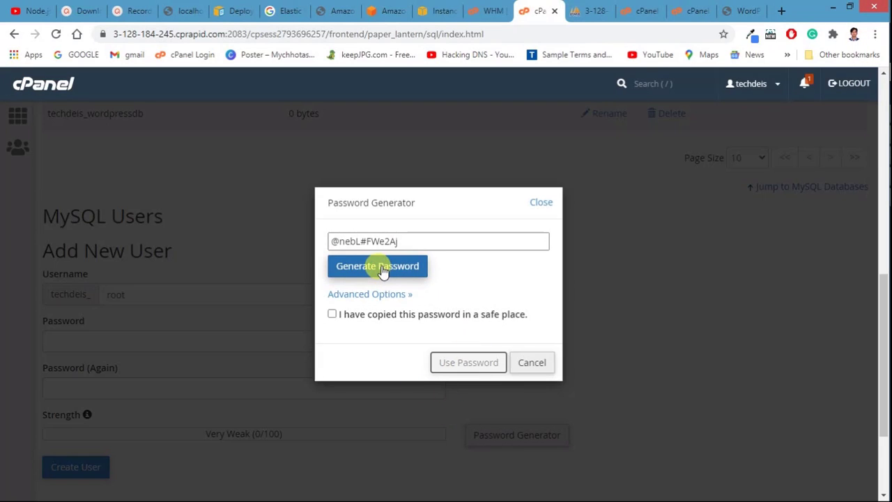
triple_click(398, 240)
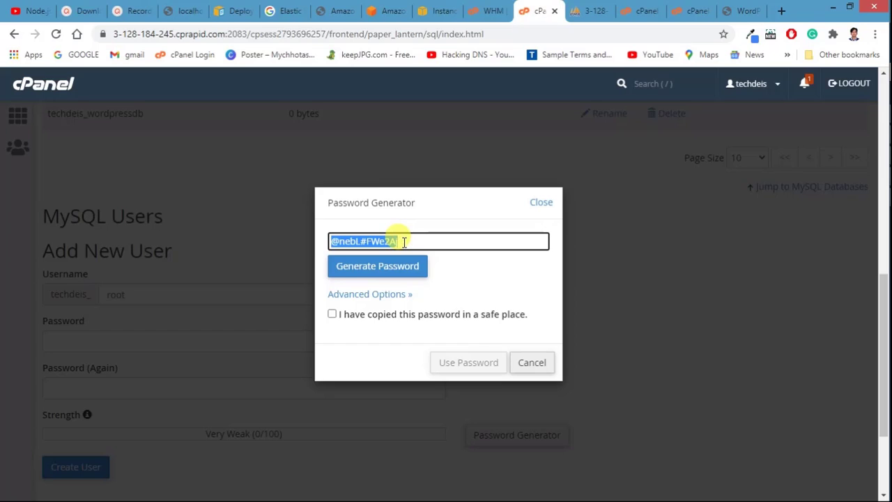
left_click(333, 315)
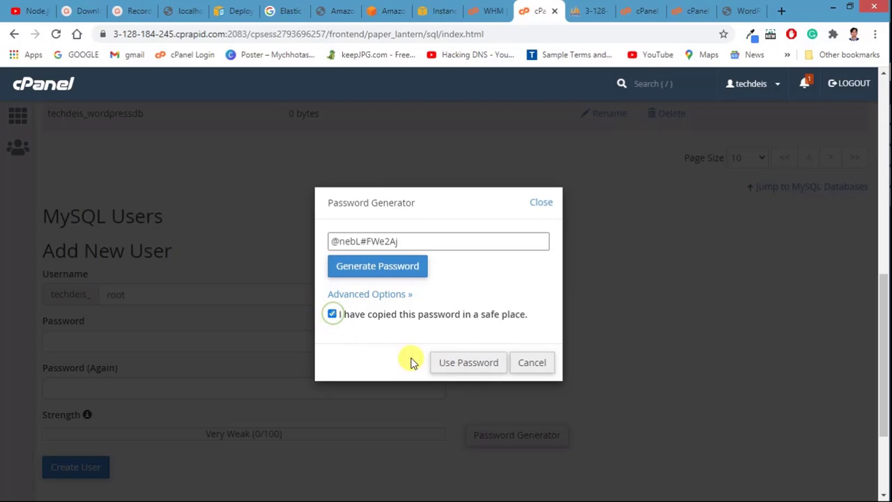
left_click(467, 362)
scroll(304, 341, "down", 1)
scroll(304, 341, "down", 2)
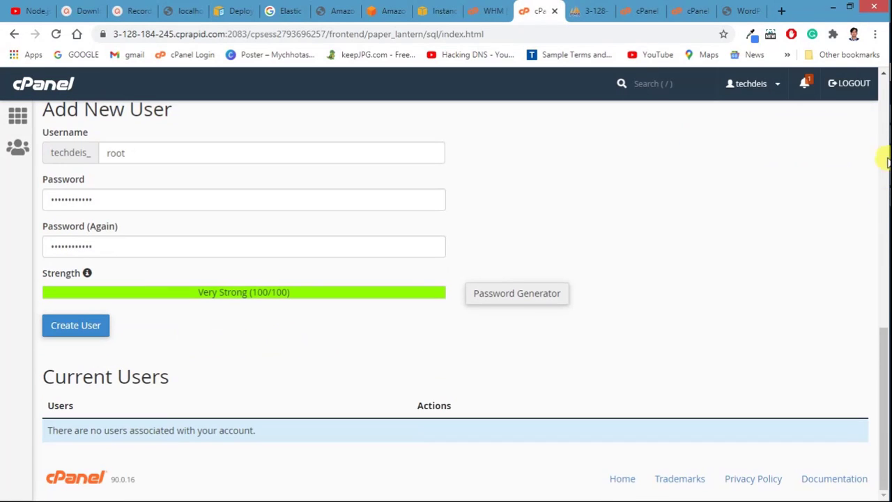
Step: Record the generated password in Notepad and create the user techdeis_root
left_click(870, 154)
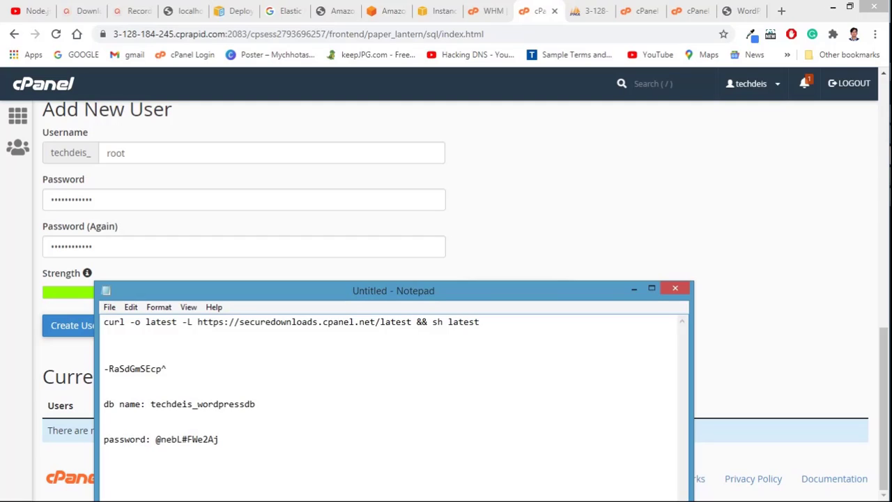
left_click(9, 263)
scroll(114, 235, "up", 1)
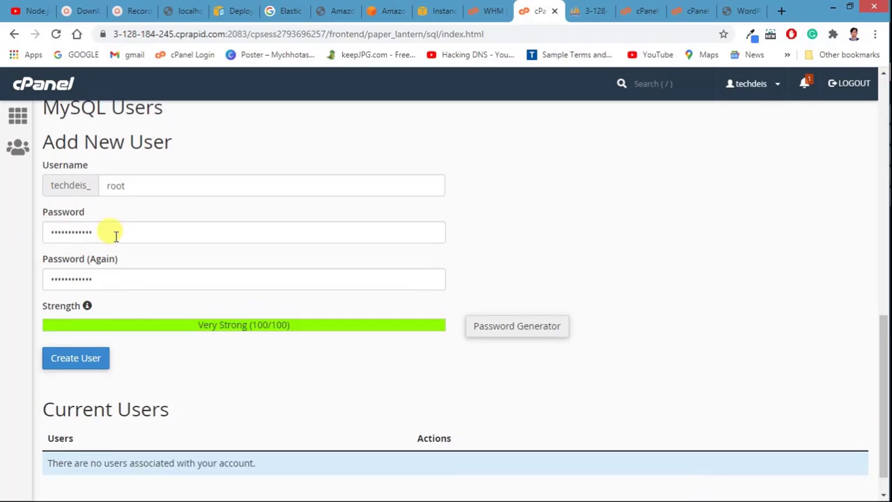
scroll(98, 292, "down", 1)
left_click(70, 333)
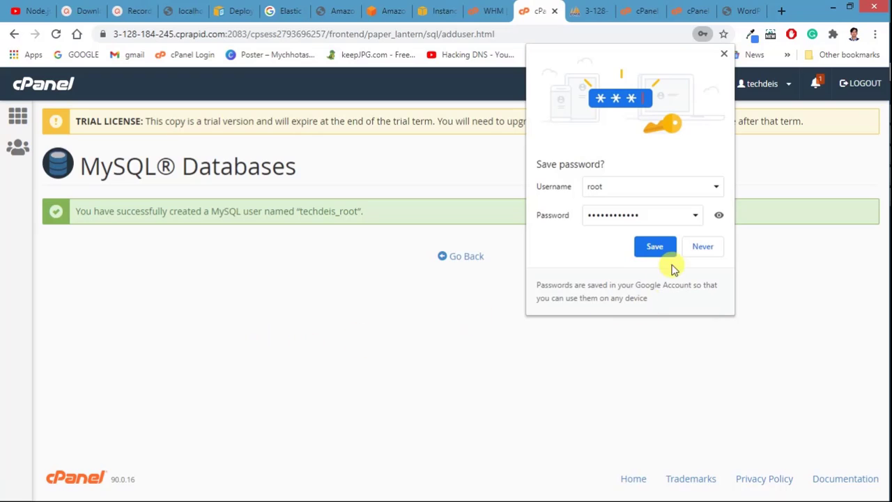
Step: Decline saving the password, go back to MySQL Databases, and note techdeis_root in Notepad
left_click(694, 252)
left_click(464, 257)
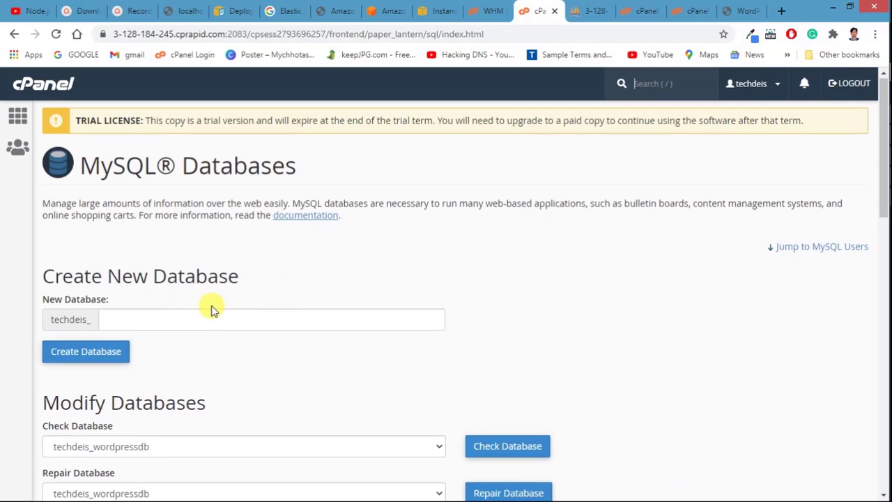
scroll(213, 310, "down", 6)
scroll(212, 310, "down", 6)
scroll(193, 338, "up", 6)
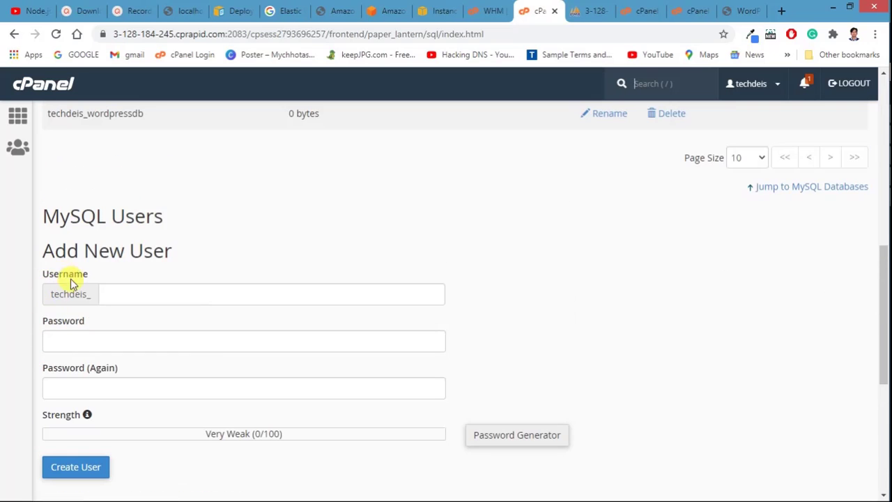
scroll(90, 279, "down", 6)
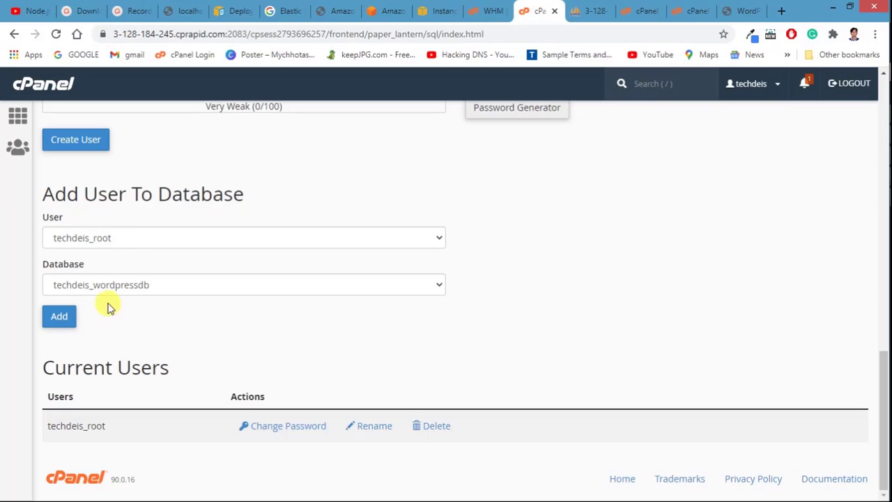
left_click(60, 322)
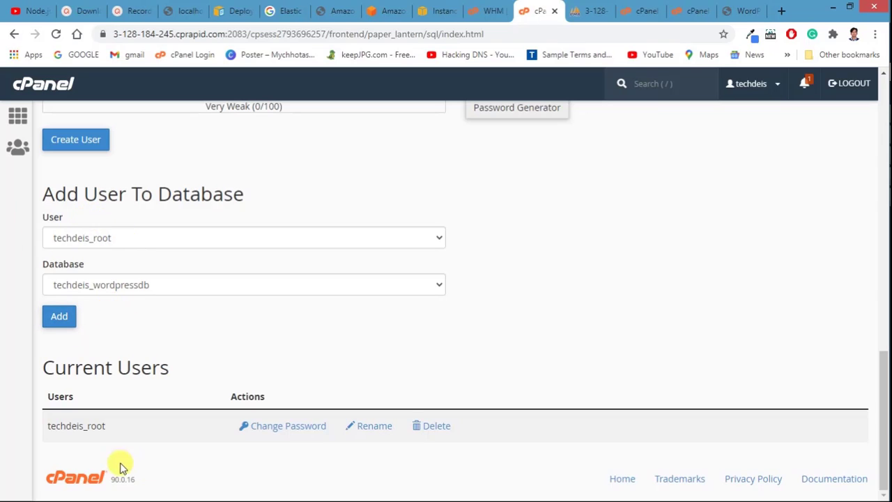
double_click(75, 425)
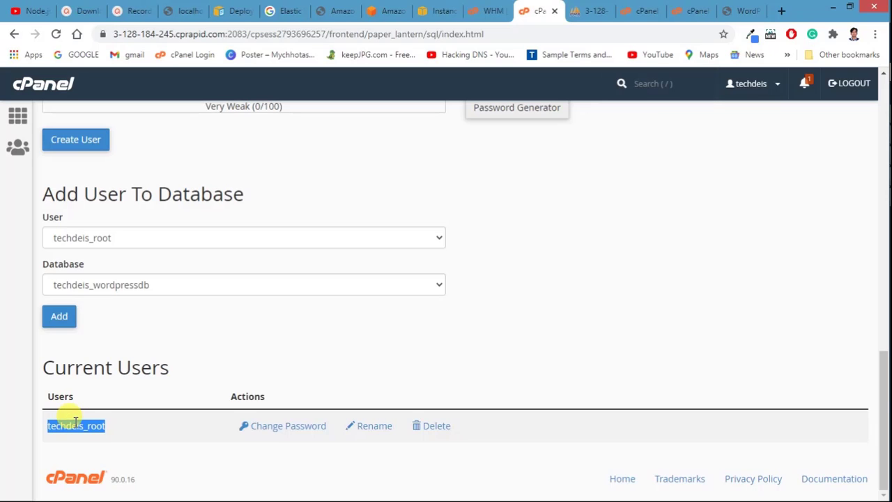
mouse_move(883, 270)
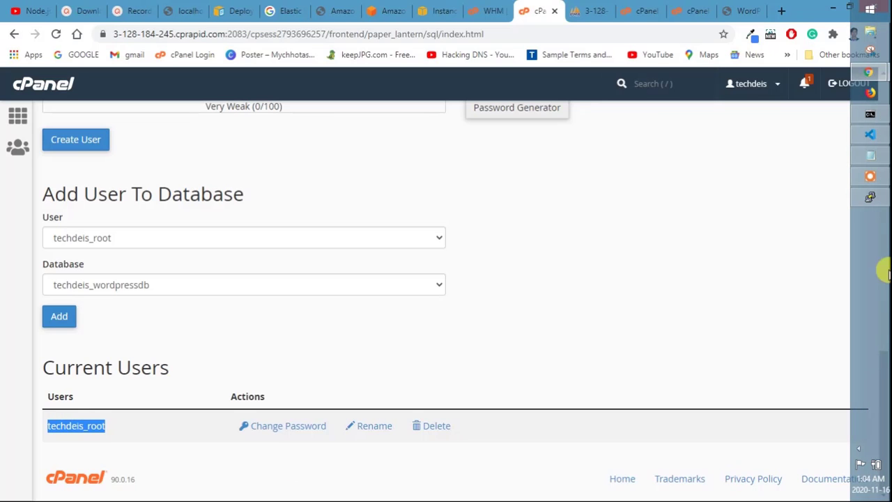
left_click(870, 155)
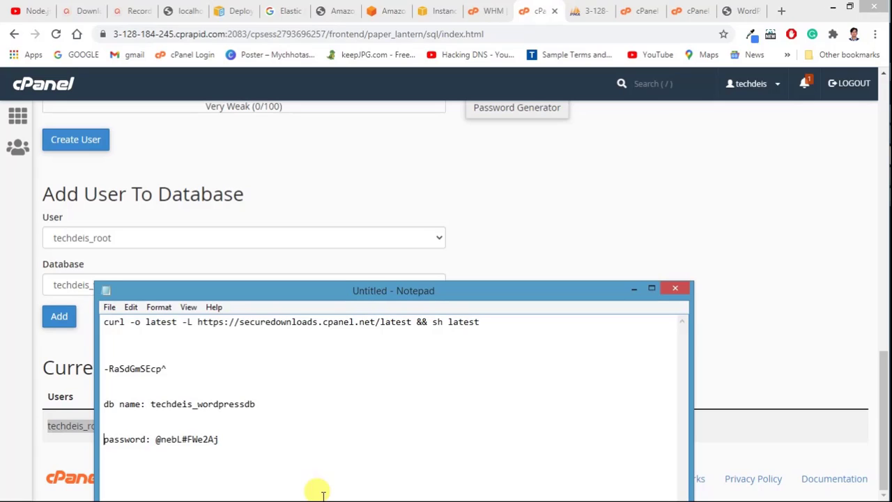
key("Return")
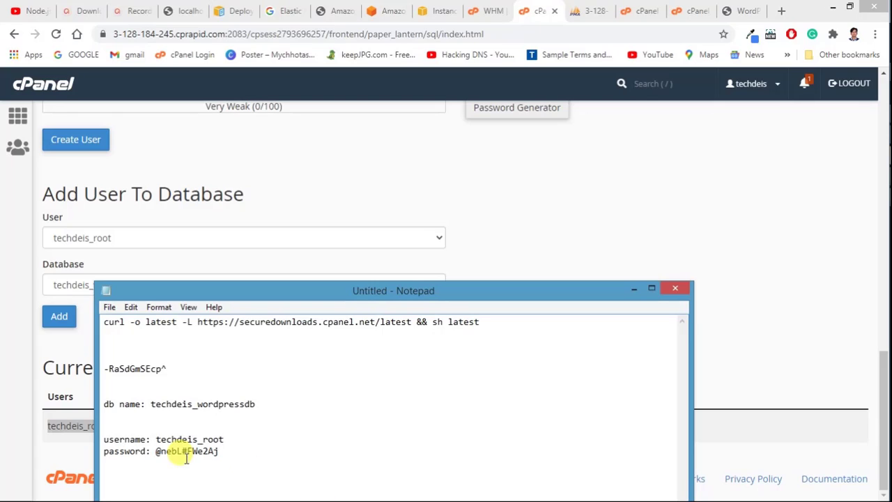
Step: Add user techdeis_root to the techdeis_wordpressdb database
left_click(743, 10)
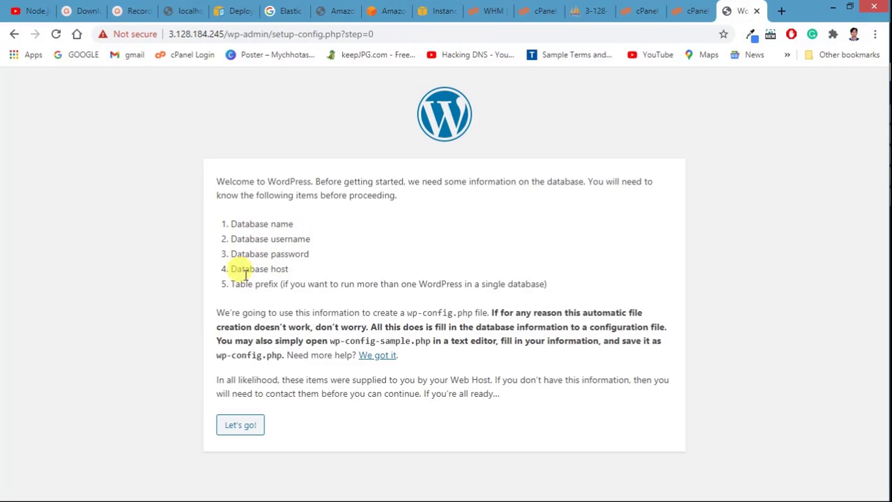
mouse_move(889, 120)
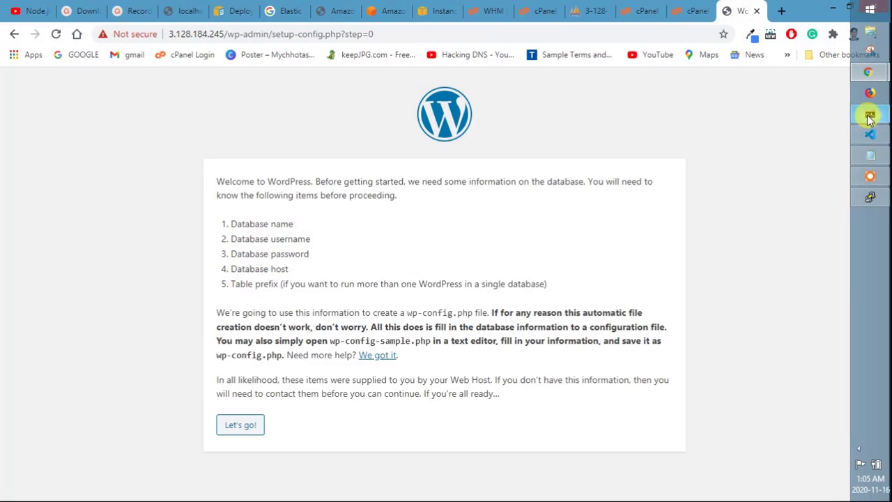
left_click(689, 9)
left_click(647, 10)
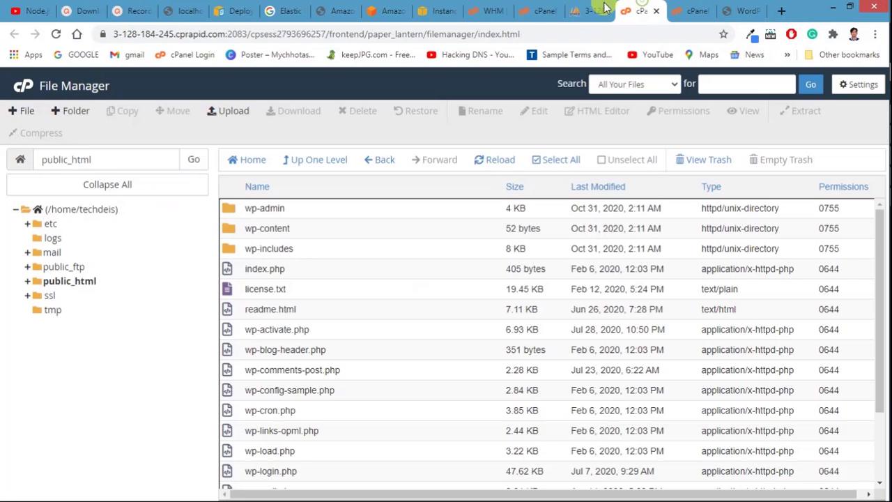
left_click(587, 10)
left_click(531, 13)
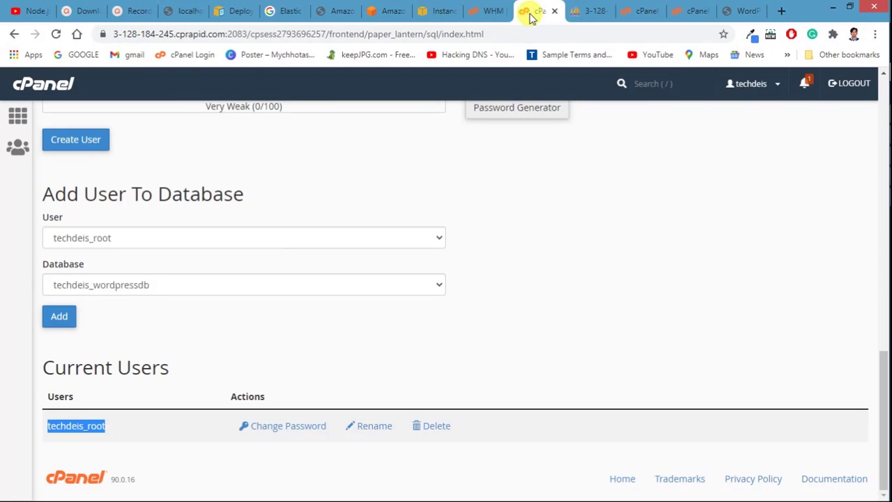
left_click(59, 317)
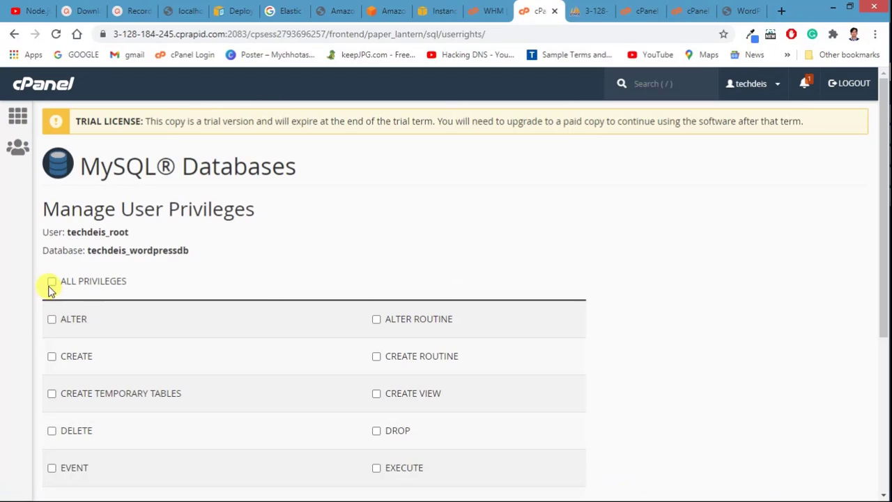
Step: Grant techdeis_root ALL PRIVILEGES on techdeis_wordpressdb and save the changes
left_click(56, 281)
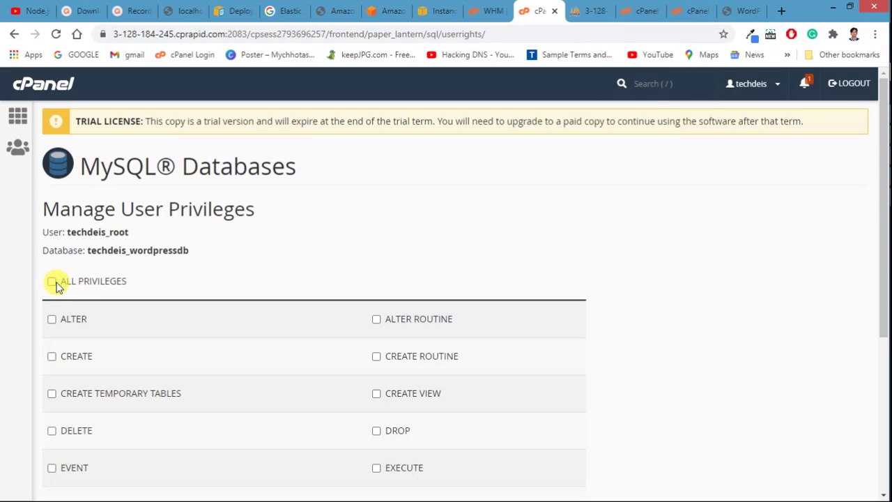
left_click(49, 281)
scroll(152, 269, "down", 4)
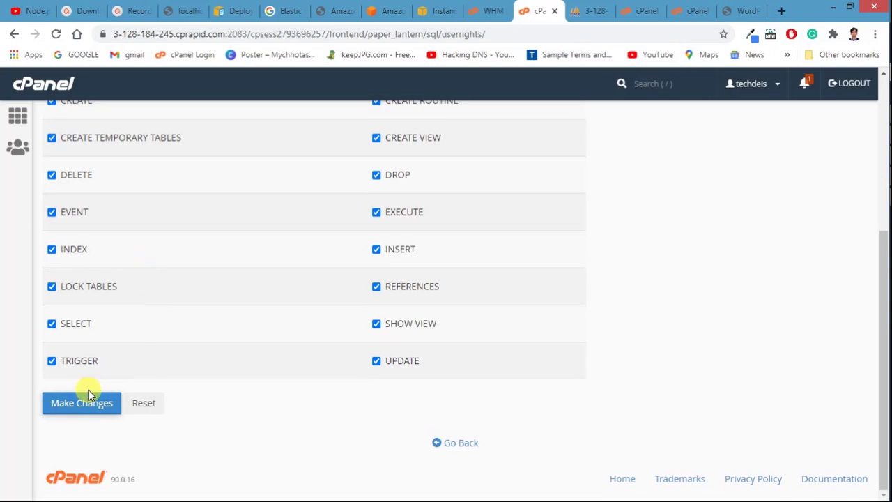
left_click(65, 409)
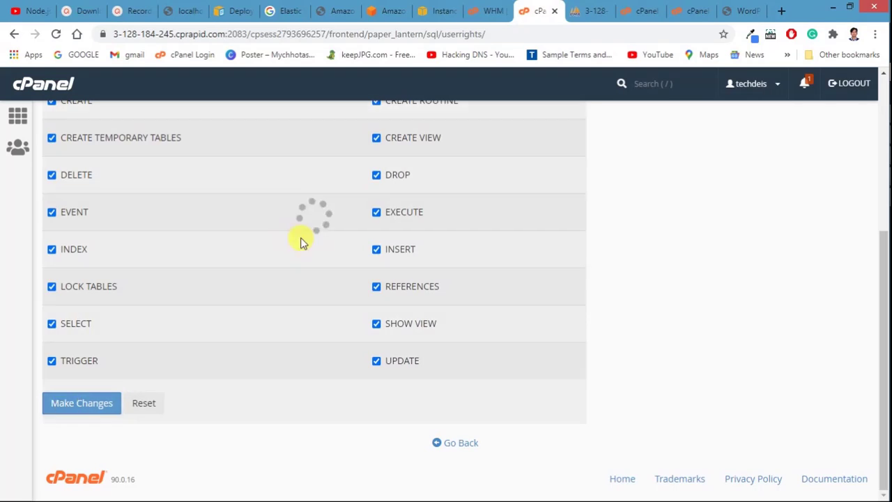
scroll(302, 235, "up", 1)
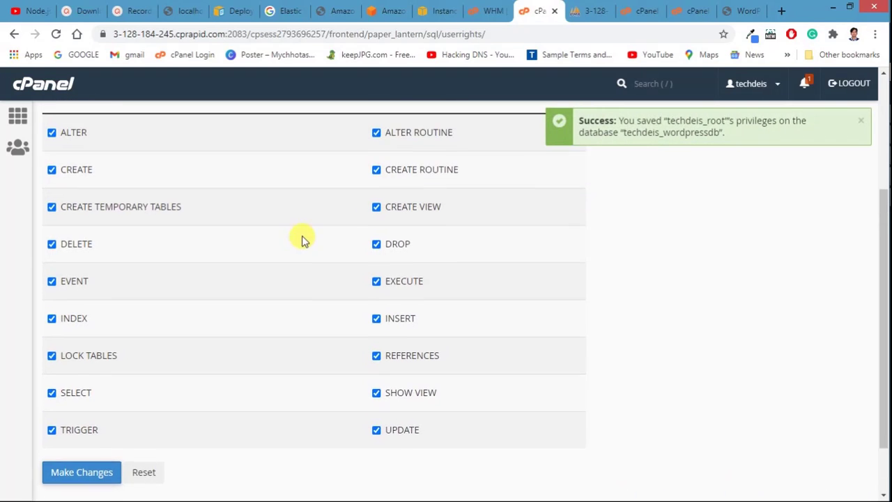
scroll(288, 339, "down", 1)
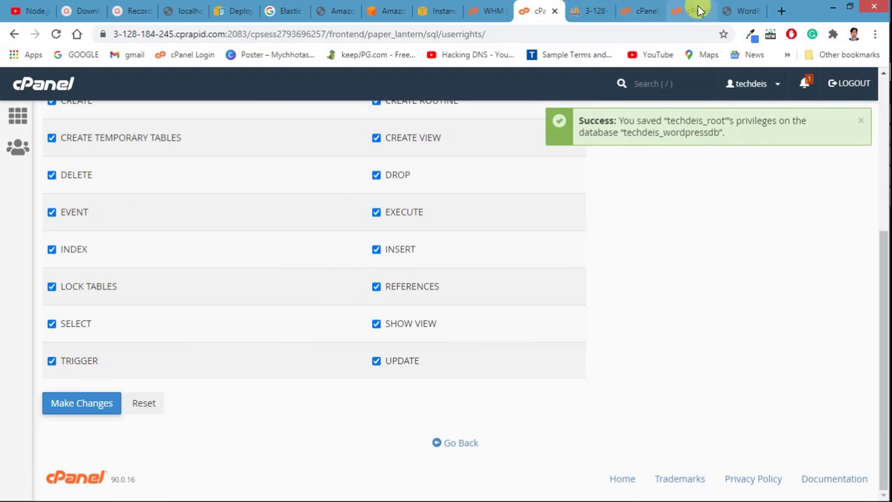
Step: Switch across the open browser tabs to the phpMyAdmin tab
left_click(743, 10)
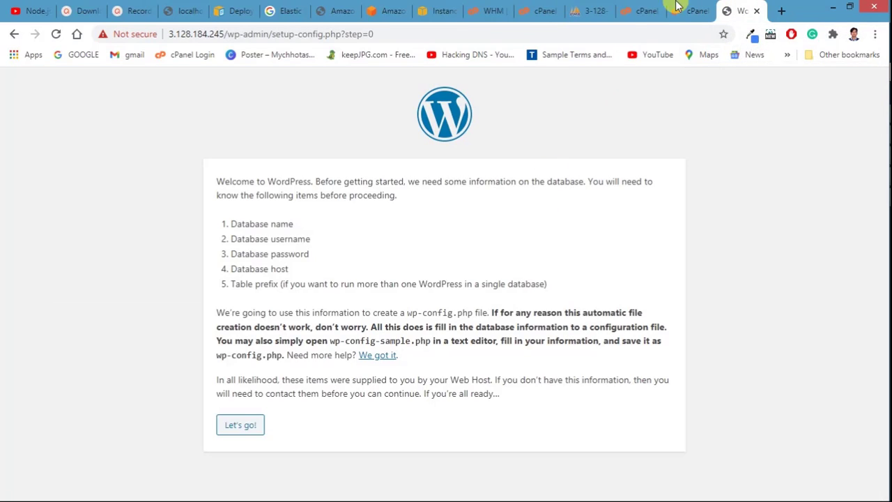
left_click(494, 10)
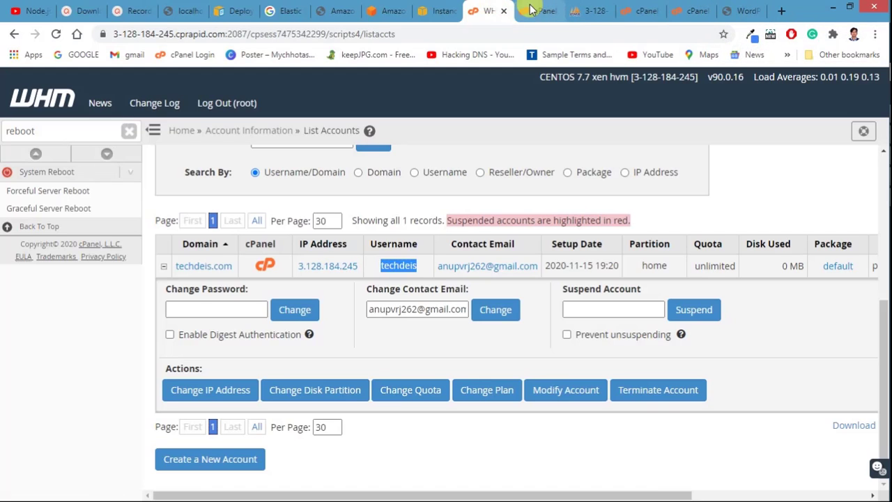
left_click(535, 11)
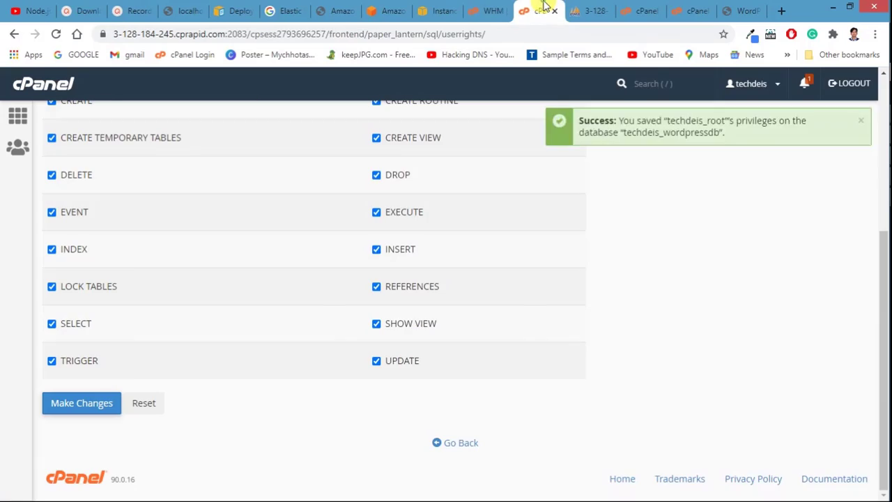
scroll(50, 250, "up", 1)
scroll(50, 249, "up", 5)
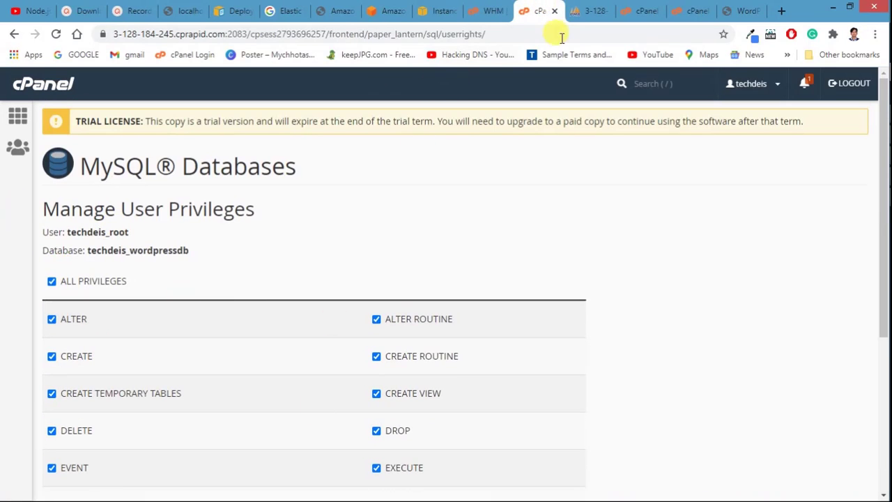
left_click(589, 10)
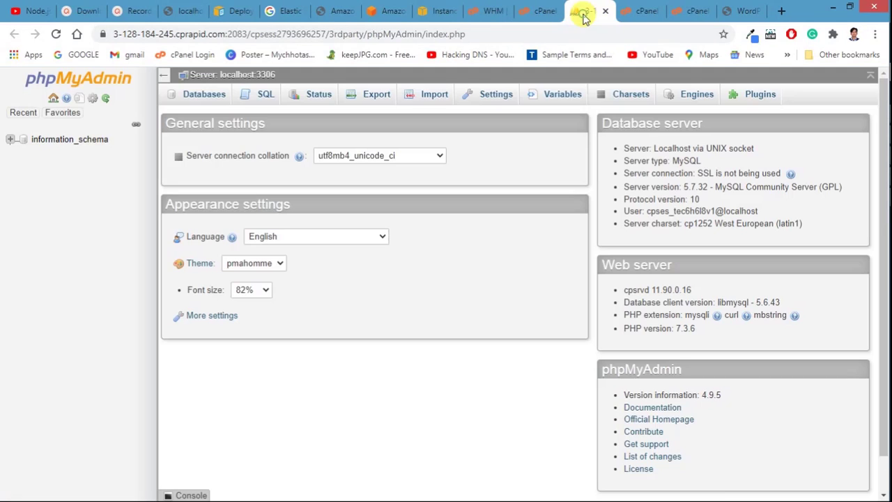
Step: Reload phpMyAdmin to list techdeis_wordpressdb, then return to the WordPress setup-config.php page
left_click(56, 33)
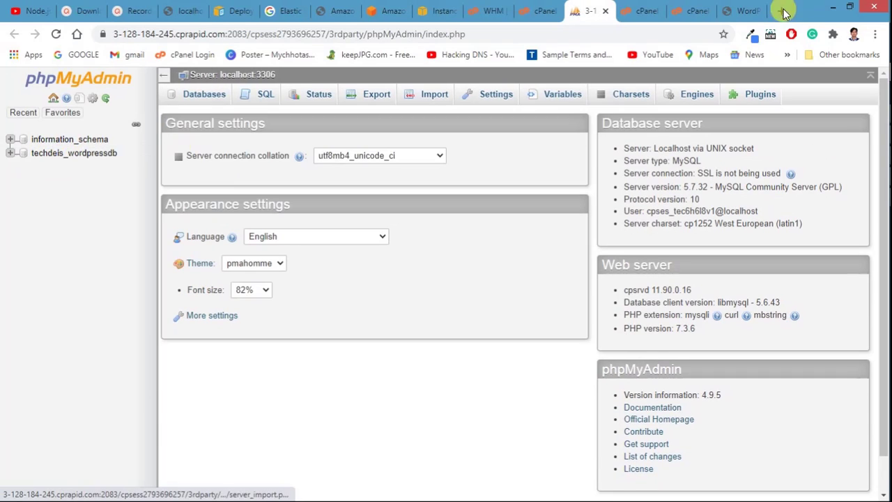
left_click(745, 11)
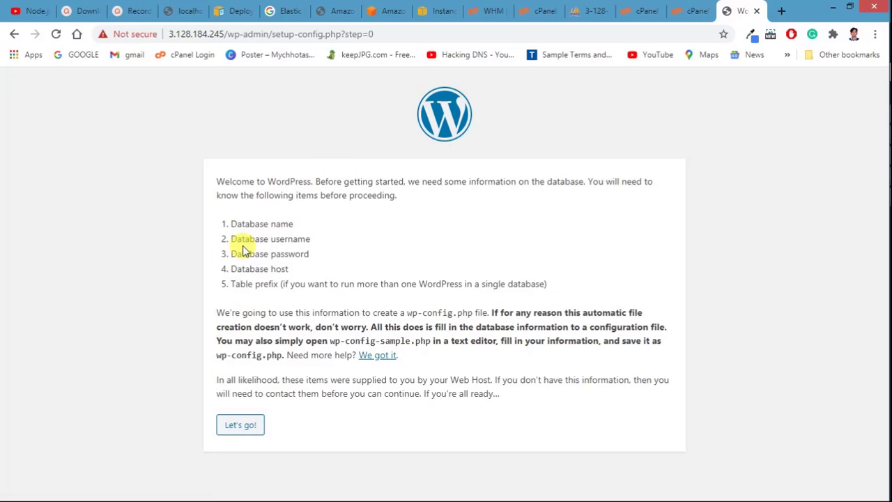
Step: Start the connection form and paste techdeis_wordpressdb as the Database Name
left_click(240, 425)
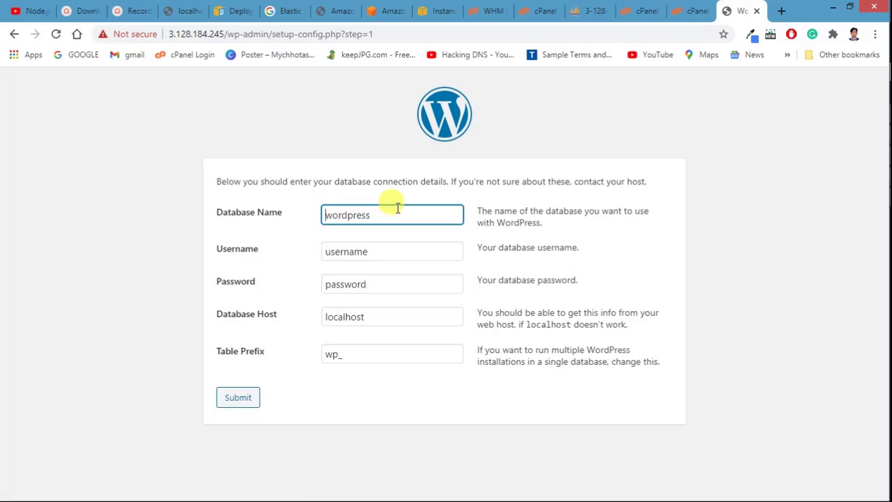
left_click(880, 155)
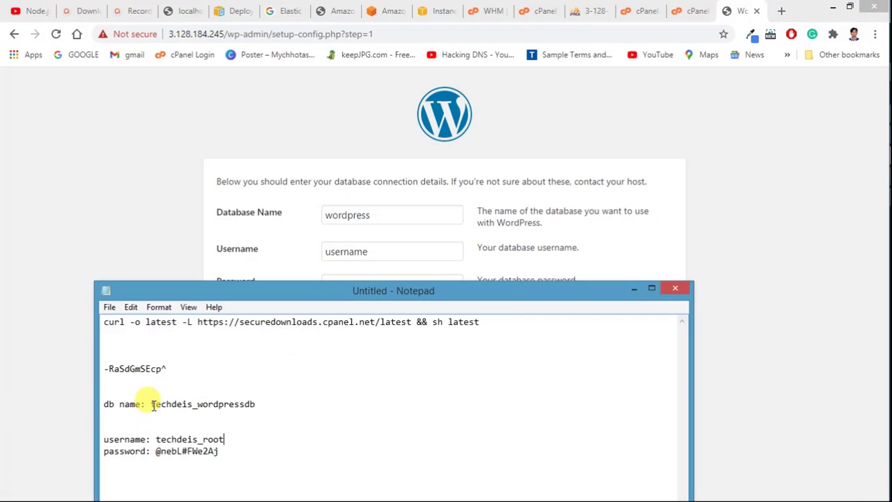
left_click_drag(151, 405, 259, 404)
key("ctrl+c")
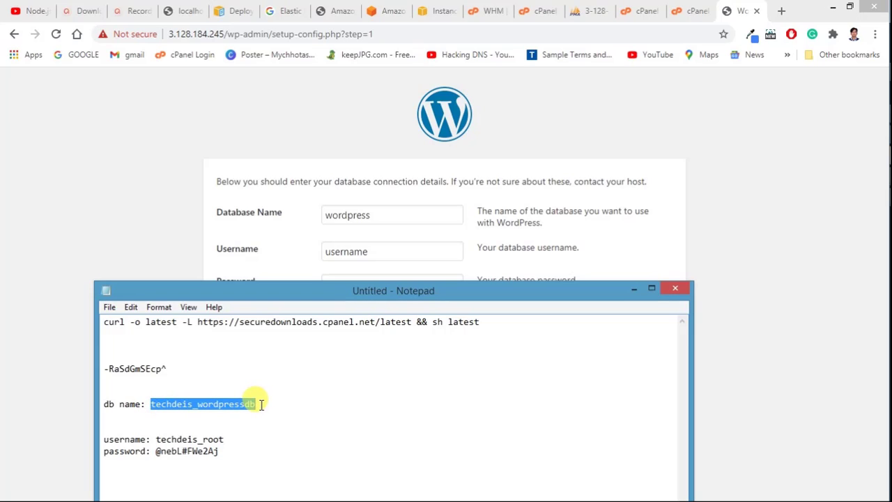
double_click(339, 217)
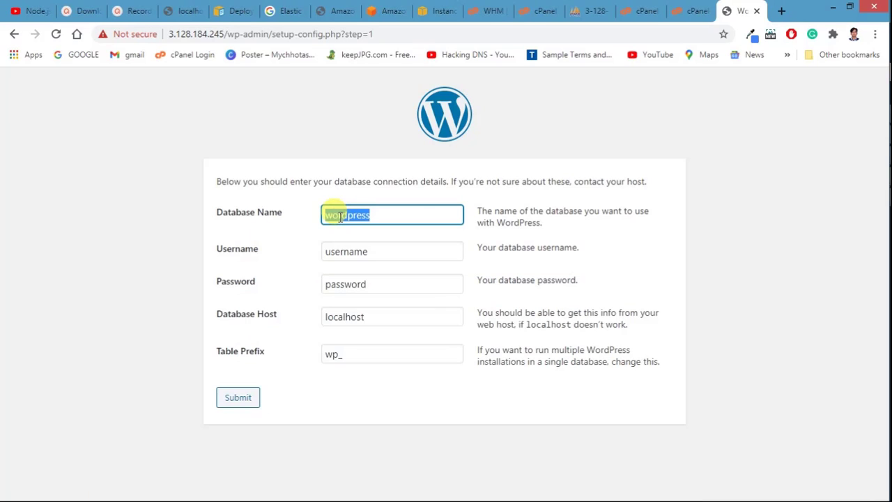
key("ctrl+v")
Step: Replace the default Username with the database user copied from the notes
double_click(340, 254)
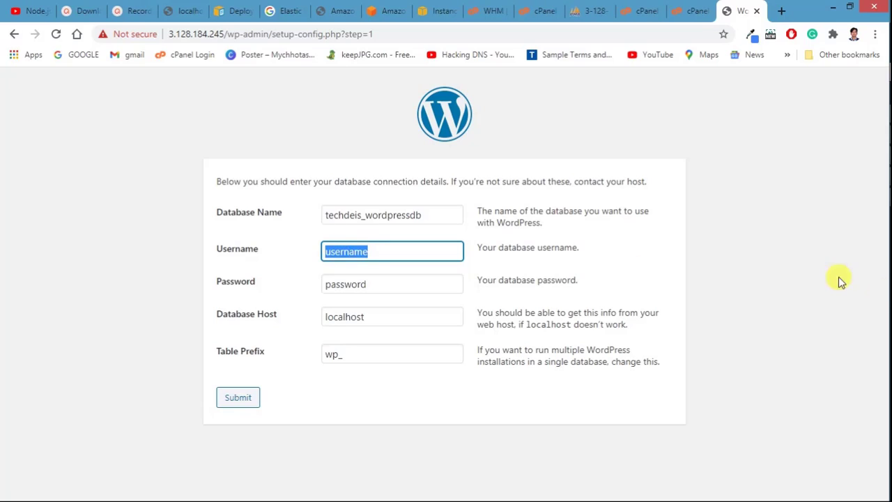
mouse_move(880, 275)
left_click(868, 159)
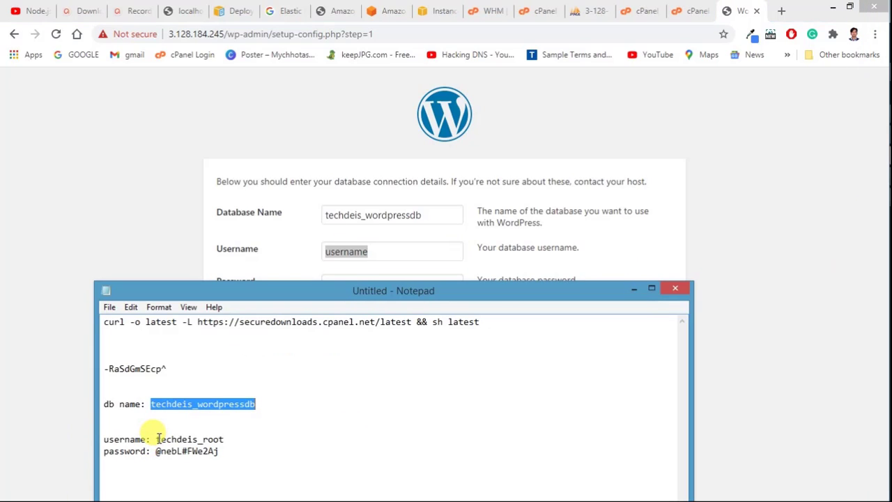
left_click_drag(157, 439, 223, 440)
key("ctrl+c")
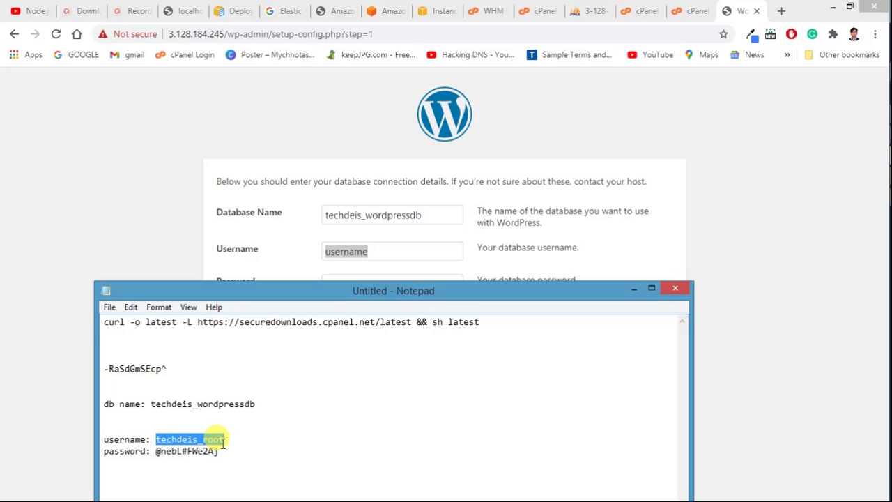
left_click(236, 191)
left_click(346, 253)
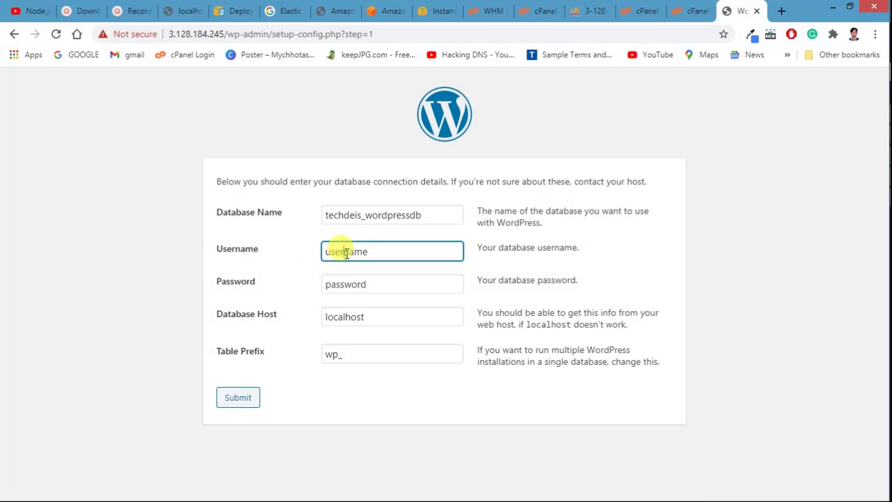
double_click(346, 253)
key("ctrl+v")
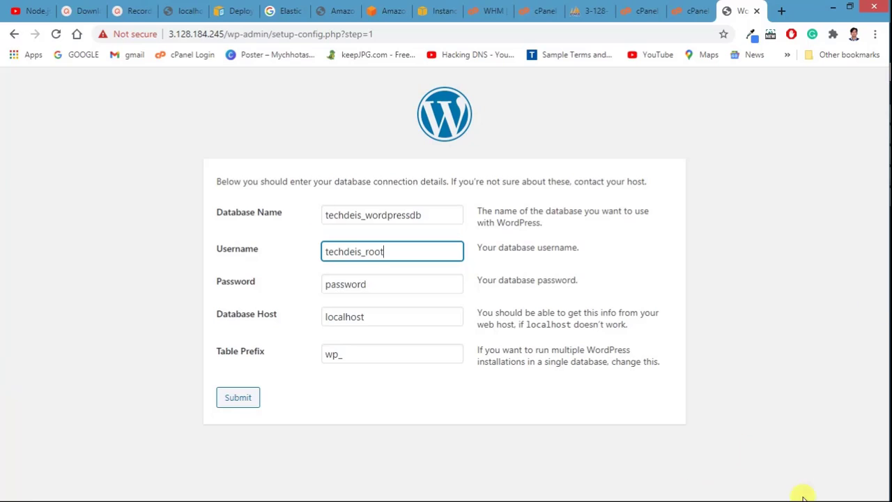
Step: Paste the saved database password into the form and submit the connection details
mouse_move(886, 478)
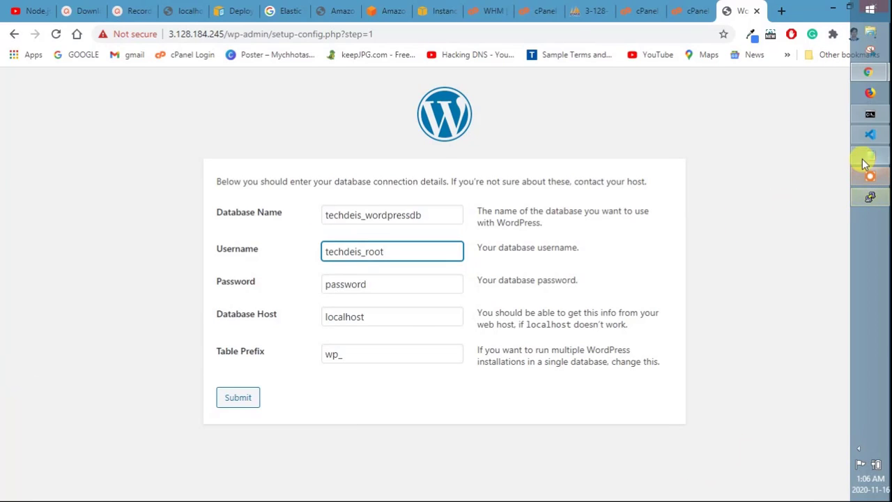
left_click(866, 159)
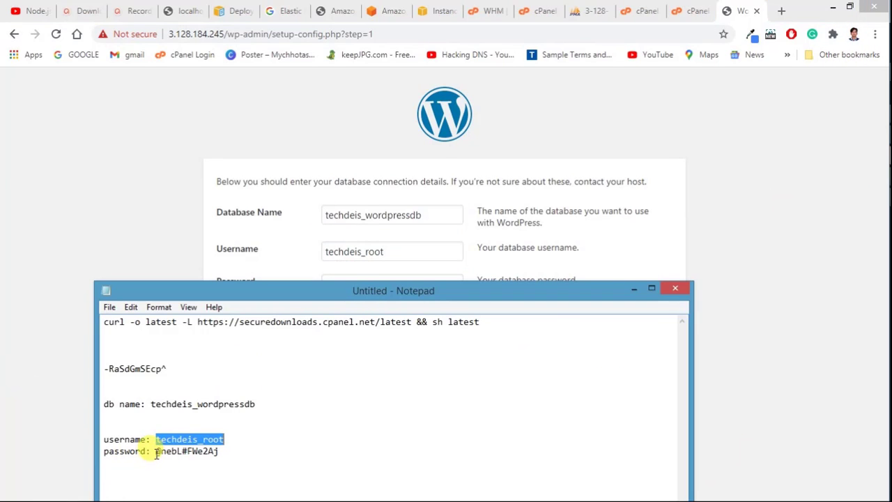
left_click_drag(156, 453, 225, 456)
key("ctrl+c")
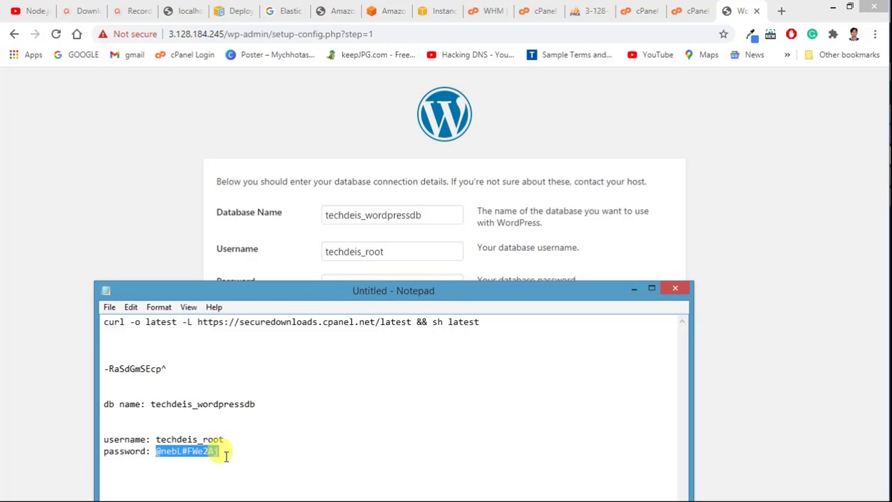
left_click(297, 240)
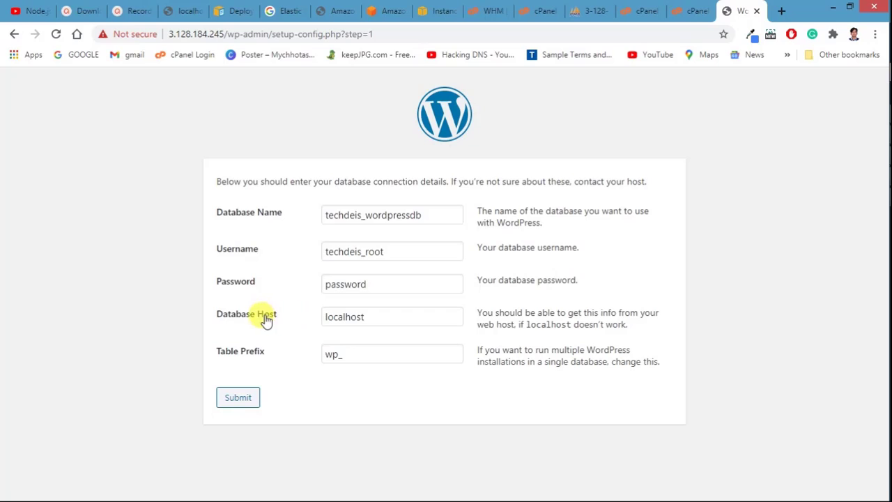
double_click(343, 285)
key("ctrl+v")
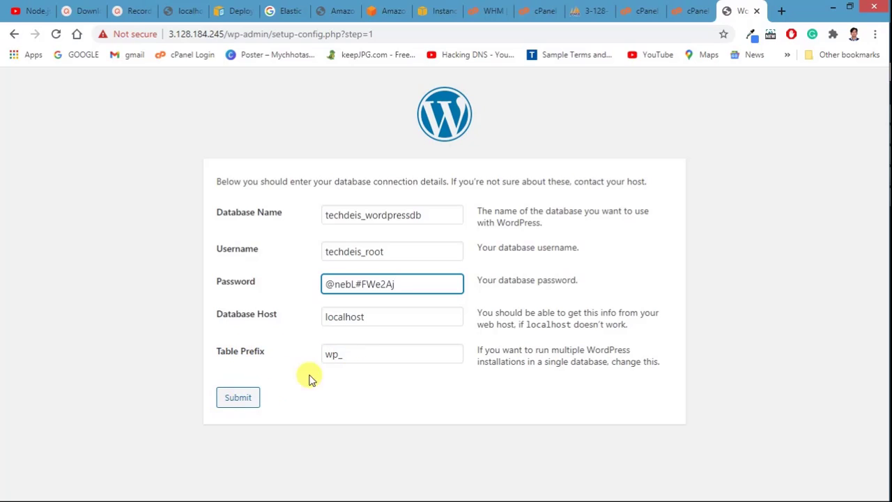
left_click(250, 405)
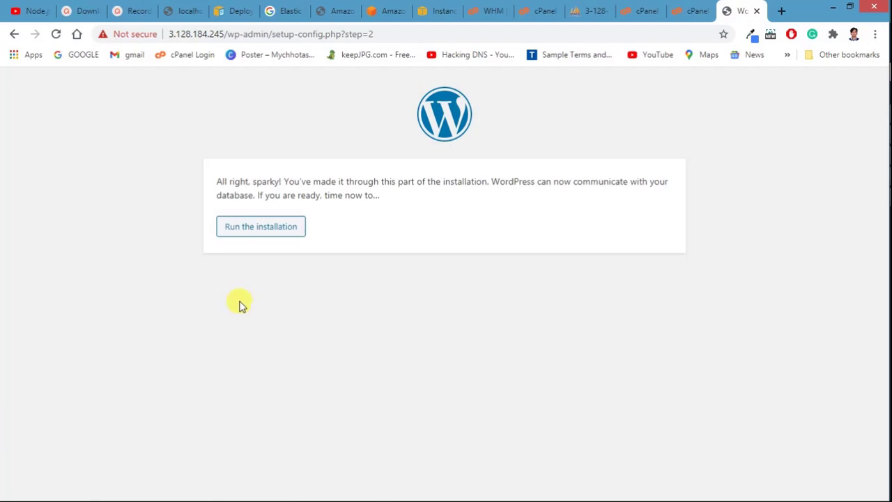
Step: Run the installation and enter site title Techdeis with username admin
left_click(232, 228)
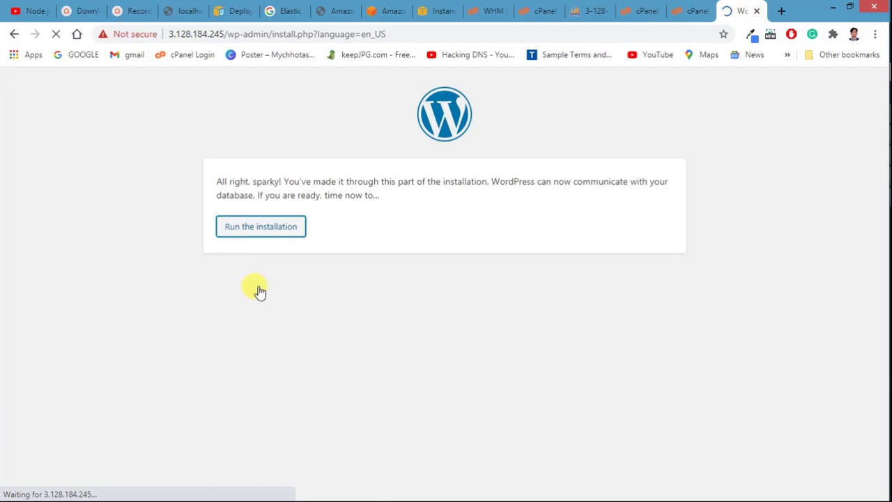
scroll(335, 308, "down", 1)
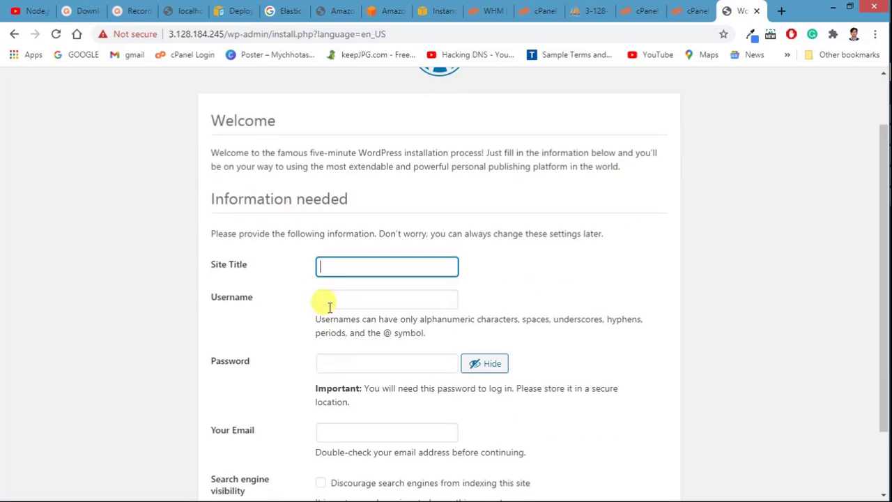
left_click(342, 263)
left_click(327, 293)
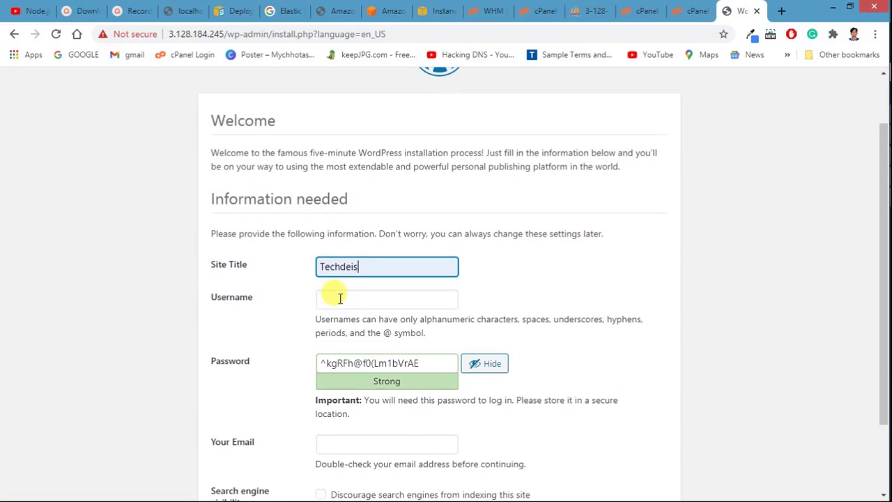
left_click(329, 296)
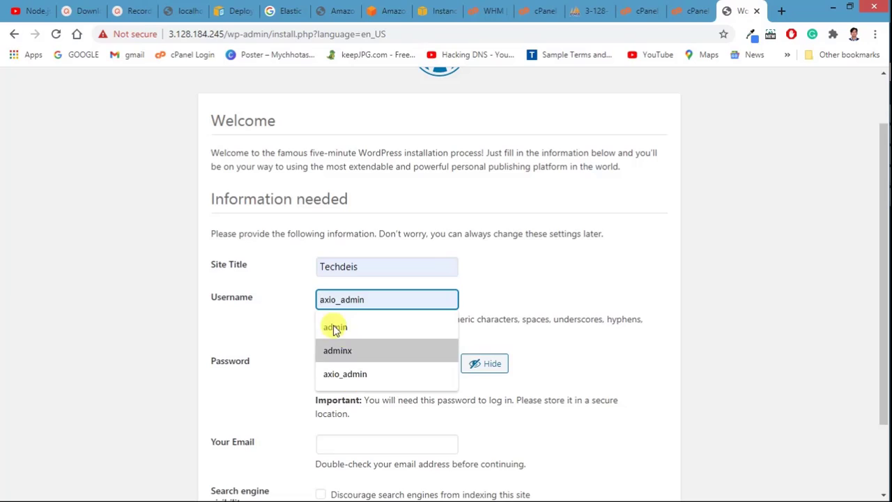
type("tech")
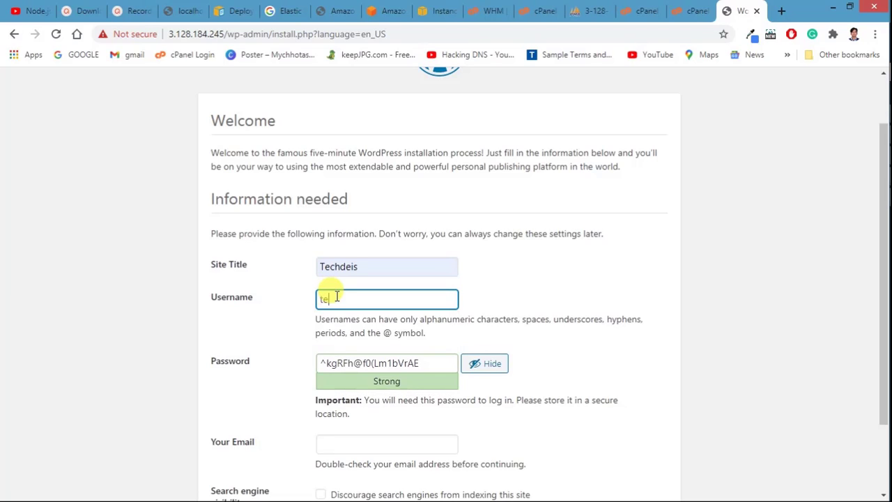
key("BackSpace")
key("BackSpace")
key("BackSpace")
key("BackSpace")
type("a")
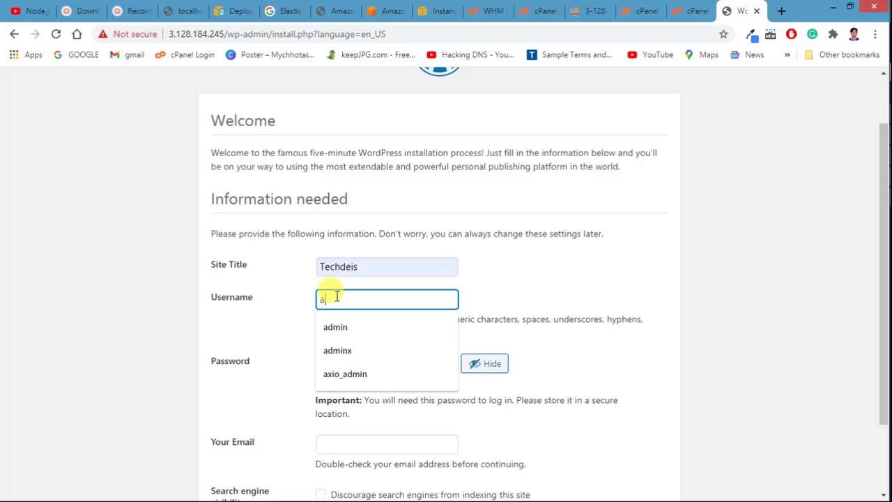
key("BackSpace")
type("admin")
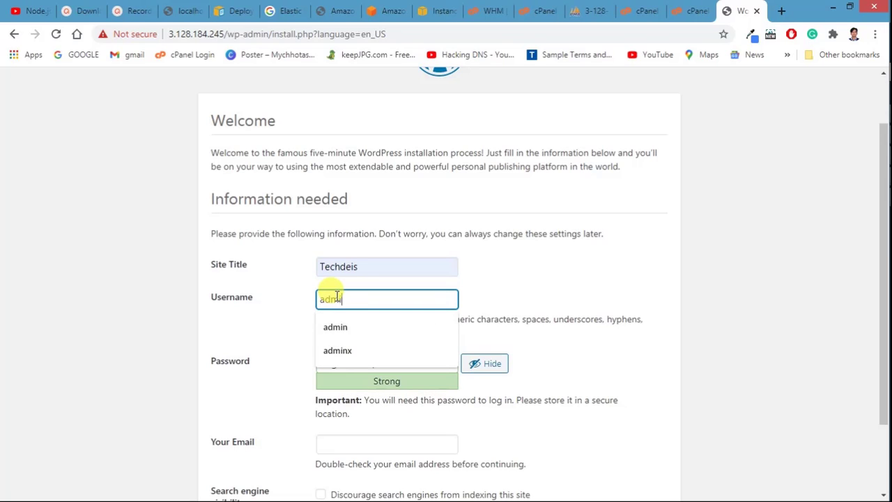
left_click(344, 327)
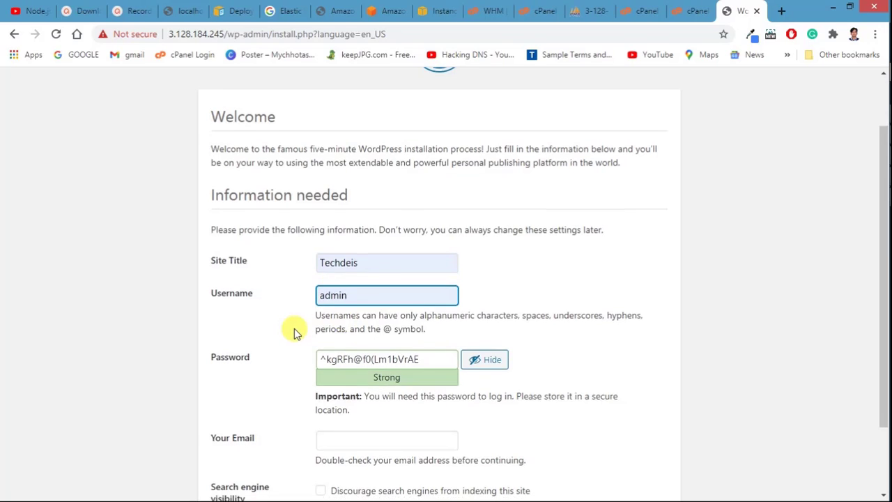
Step: Replace the generated password with a weak admin password and confirm its use
scroll(379, 285, "down", 2)
left_click(420, 270)
key("ctrl+a")
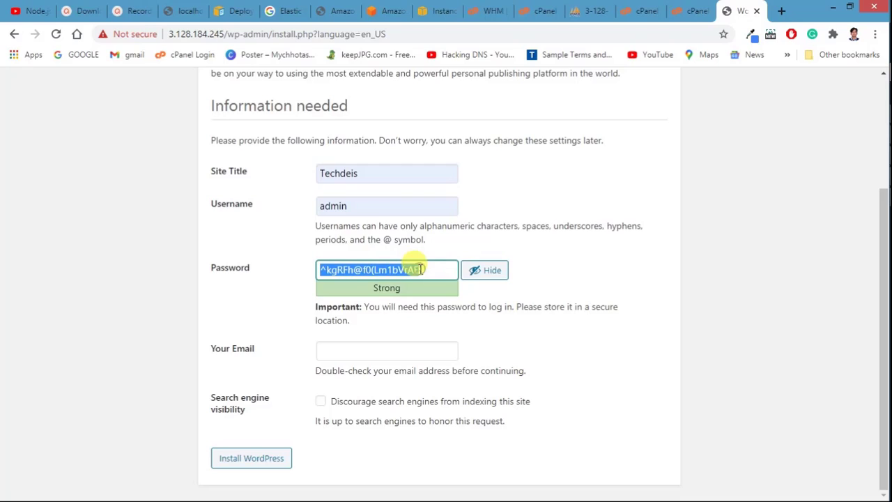
type("admin")
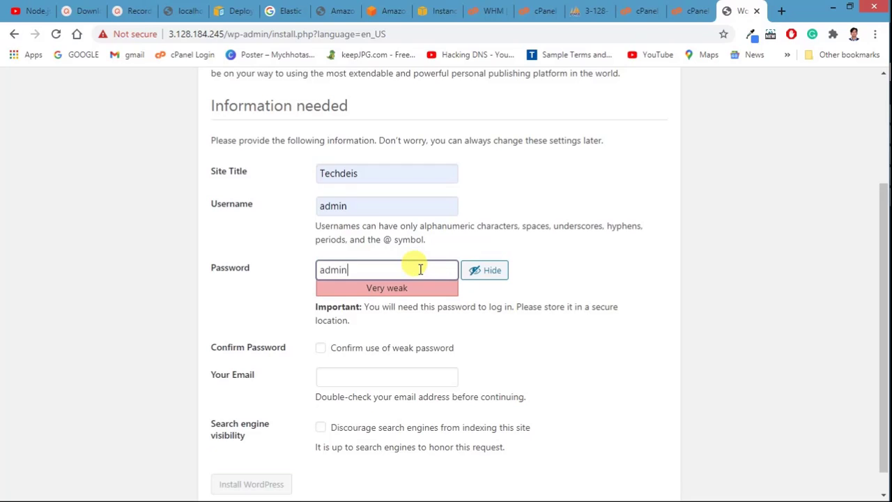
type("123#")
left_click(320, 347)
Step: Fill in the admin e-mail, discourage search engine indexing, and install WordPress
scroll(267, 295, "down", 1)
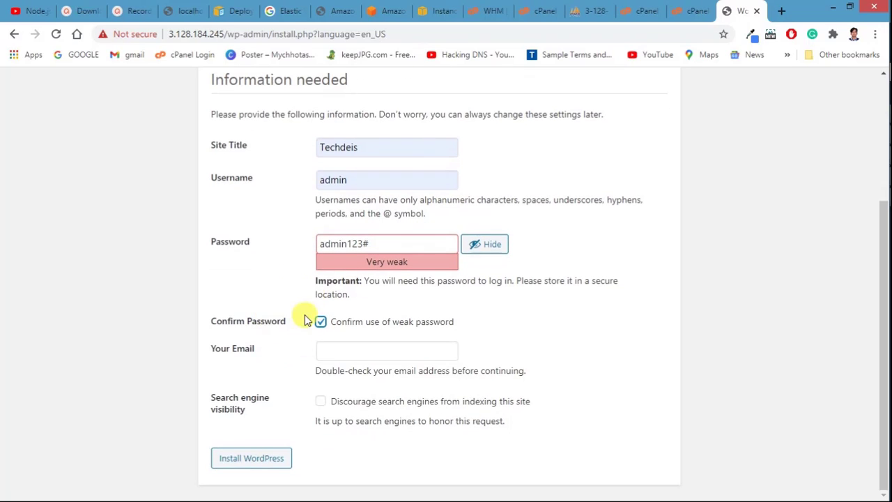
left_click(339, 354)
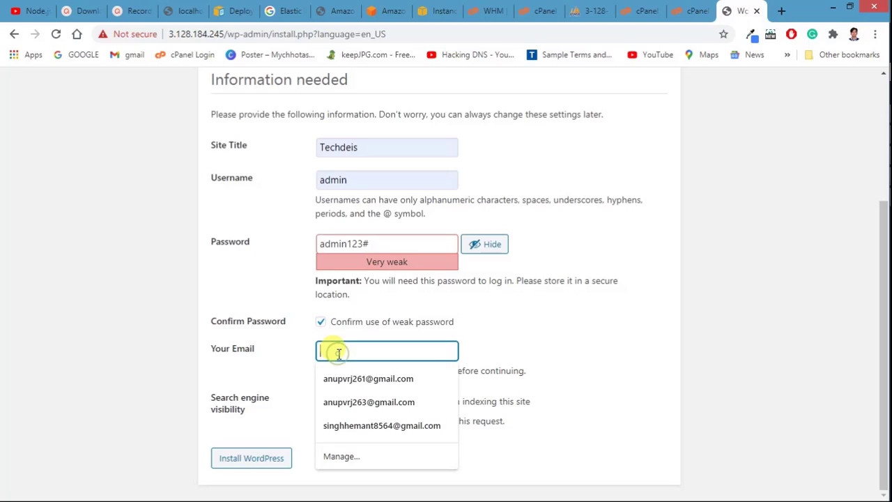
left_click(325, 380)
left_click(366, 350)
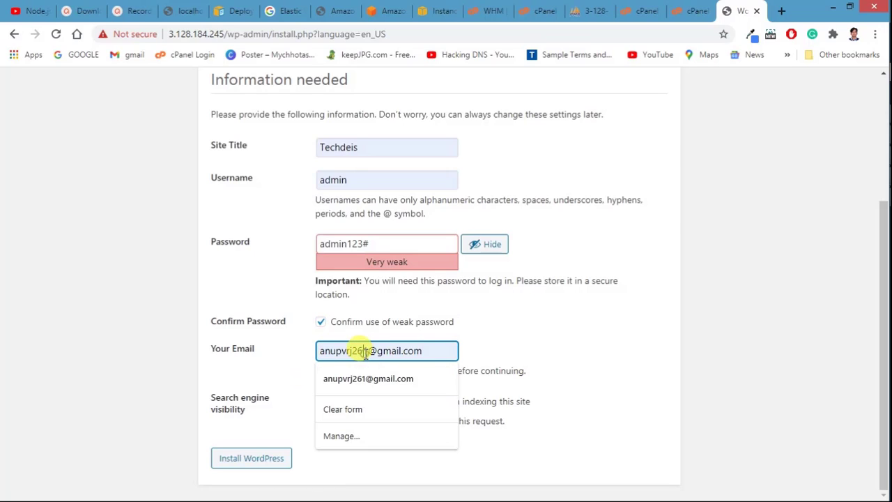
key("BackSpace")
type("2")
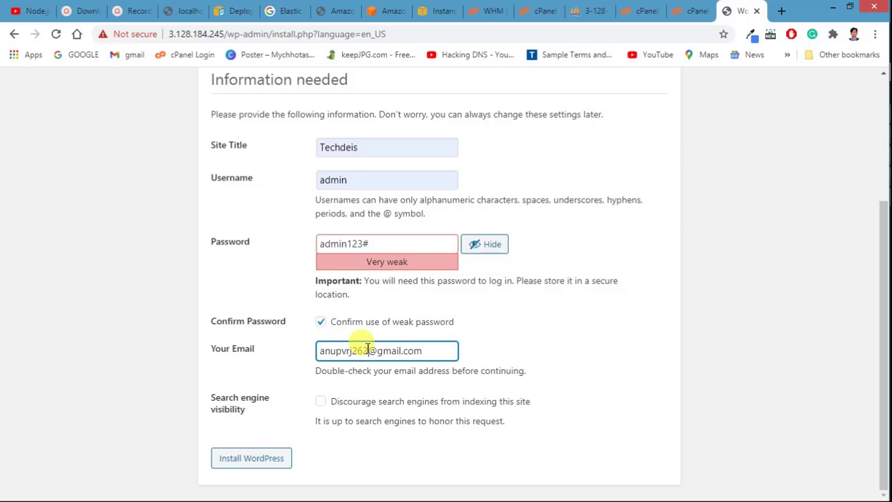
left_click(281, 360)
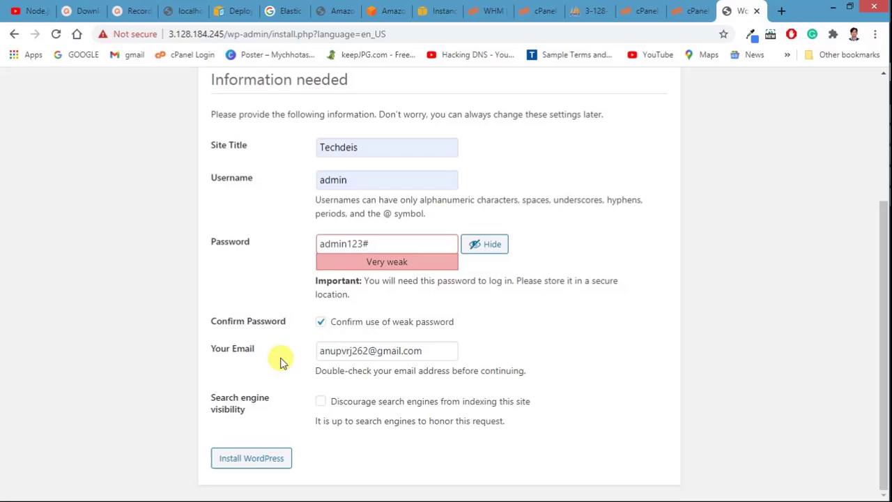
left_click(321, 404)
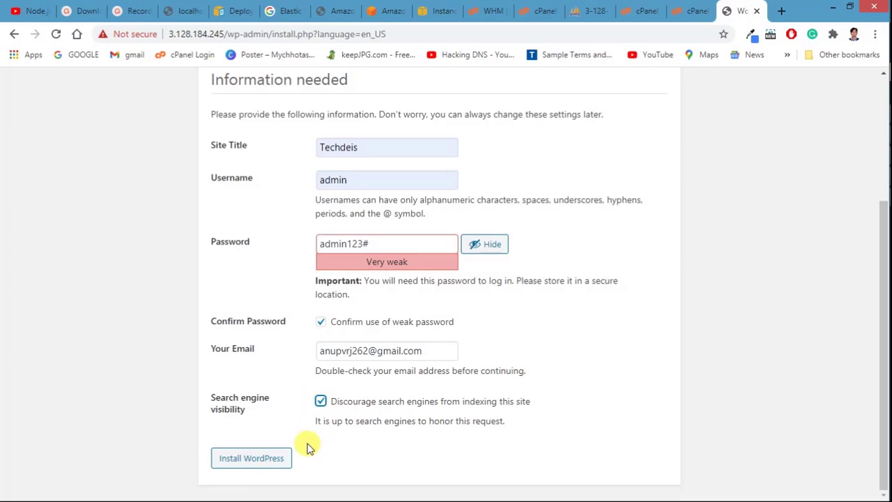
left_click(252, 460)
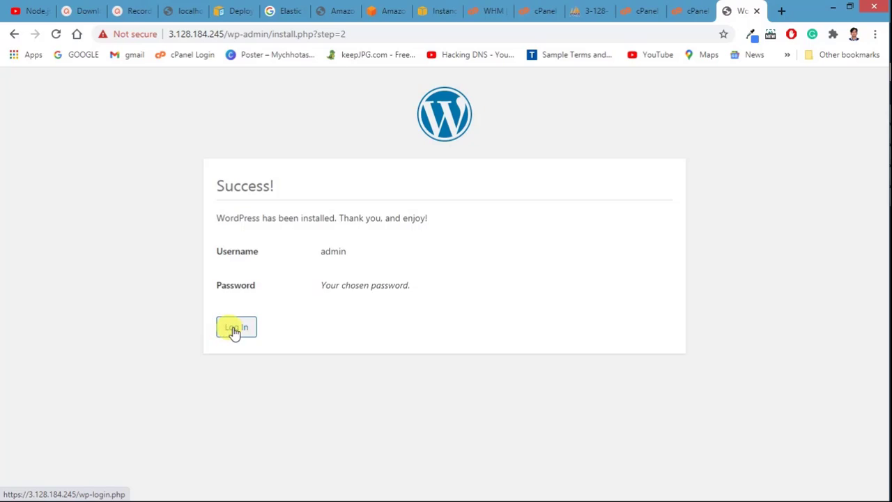
Step: Log in with username admin and the admin password to open the Techdeis Dashboard
left_click(235, 332)
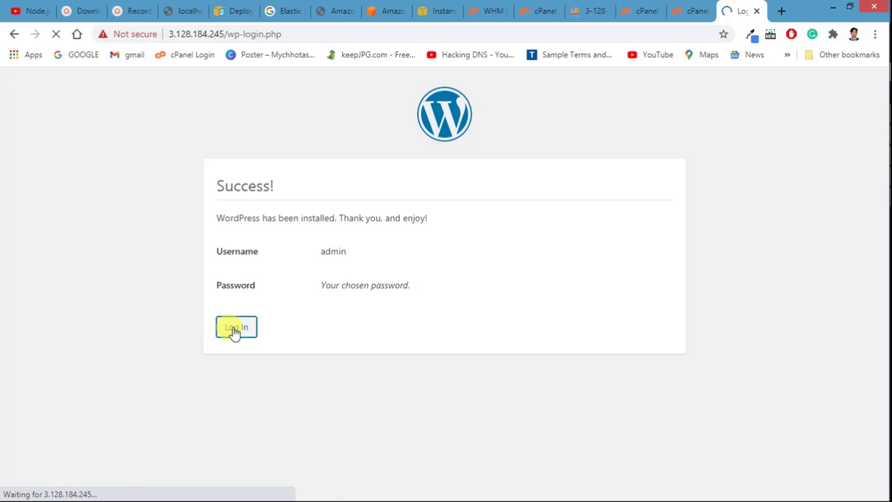
left_click(370, 260)
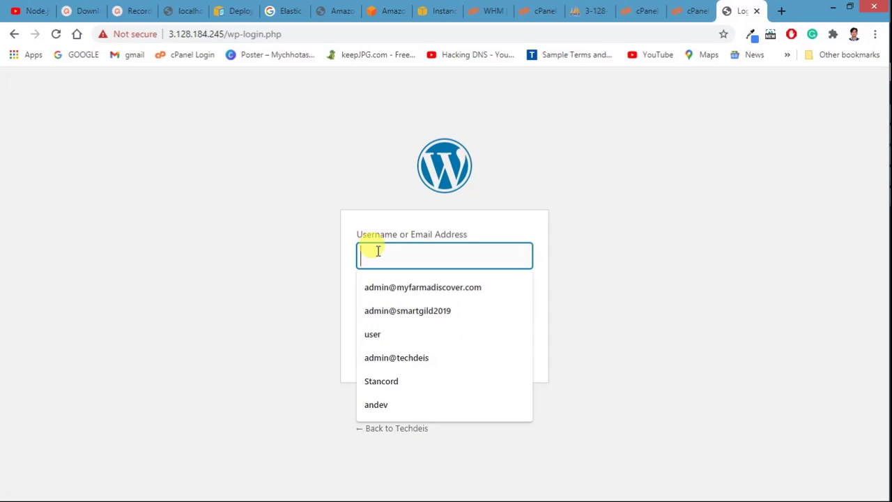
type("admin")
left_click(324, 269)
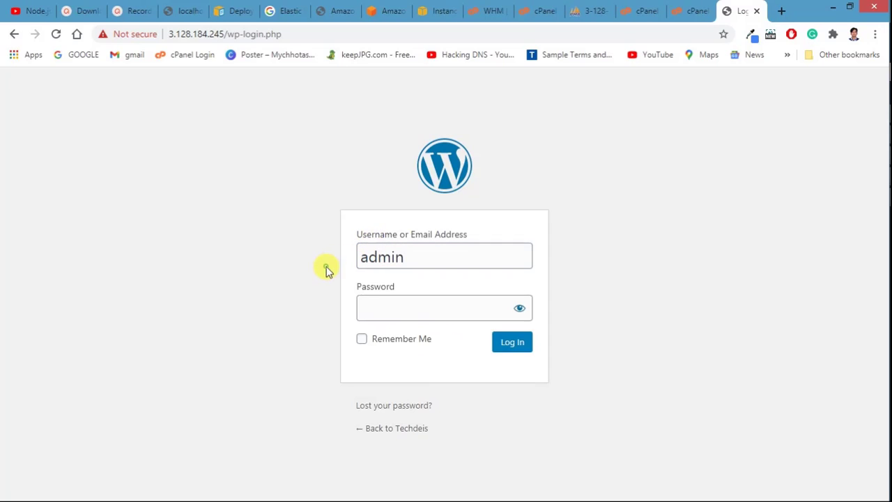
left_click(384, 302)
type("a")
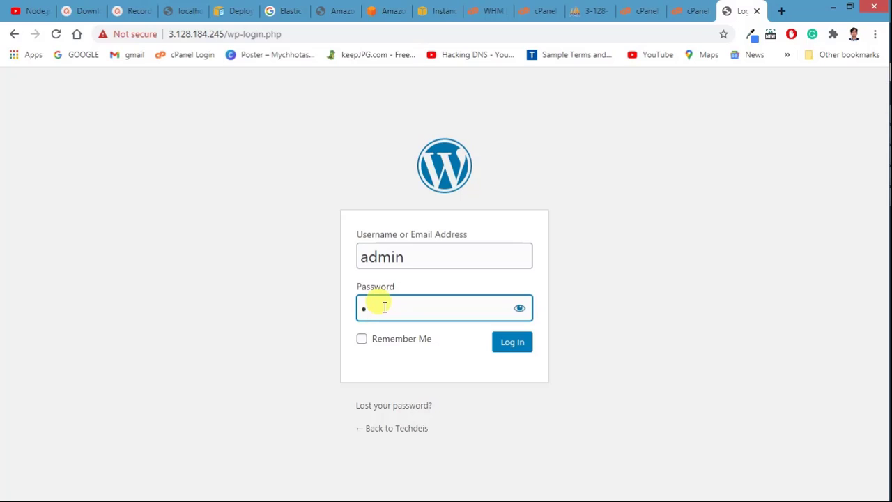
type("dmin12345")
key("Return")
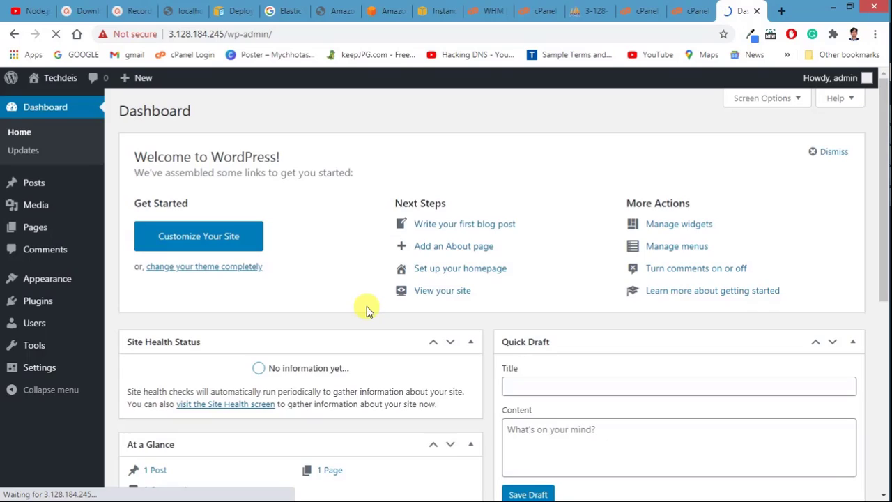
mouse_move(54, 101)
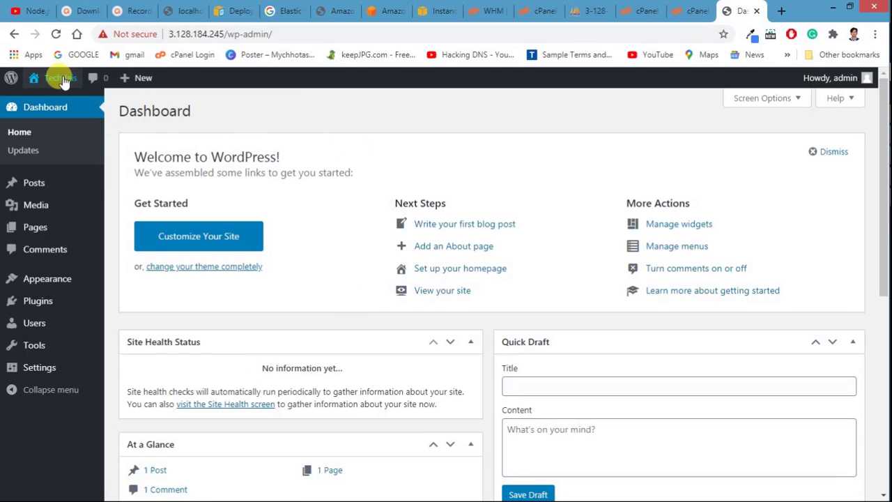
Step: Visit the live Techdeis site, then append ~techdies/ to its address
left_click(48, 100)
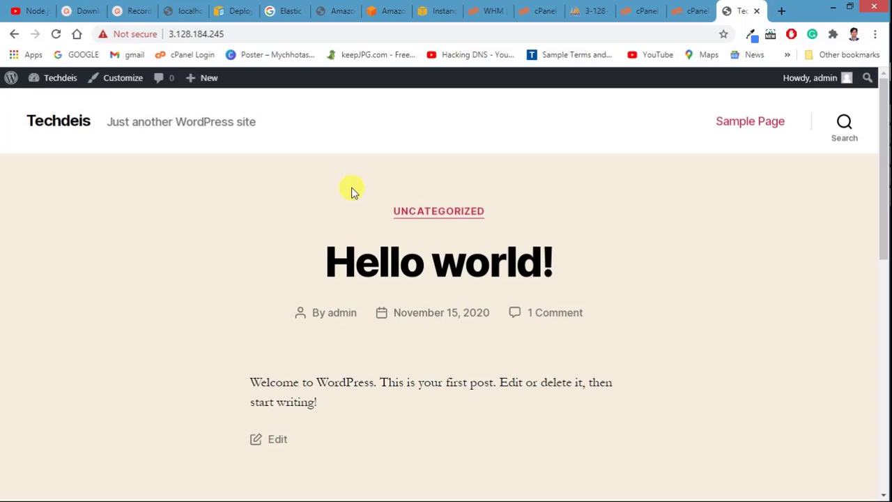
left_click(237, 35)
left_click(237, 34)
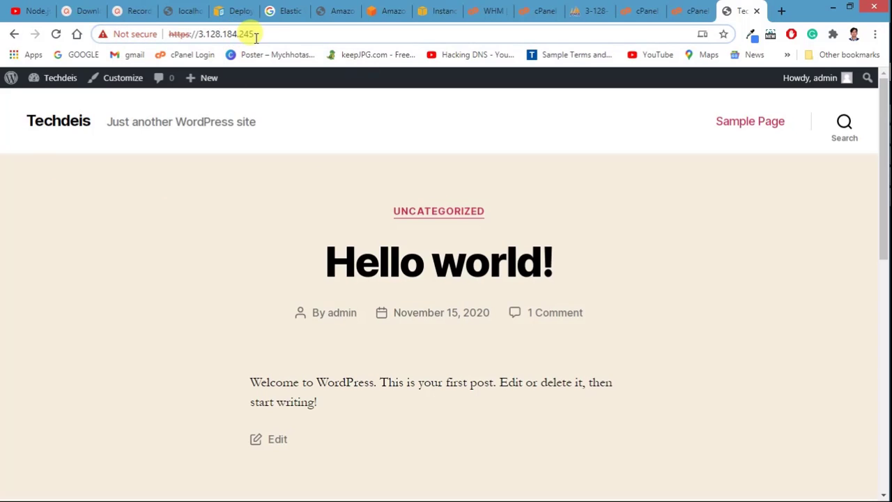
left_click(260, 34)
left_click(260, 33)
type("~")
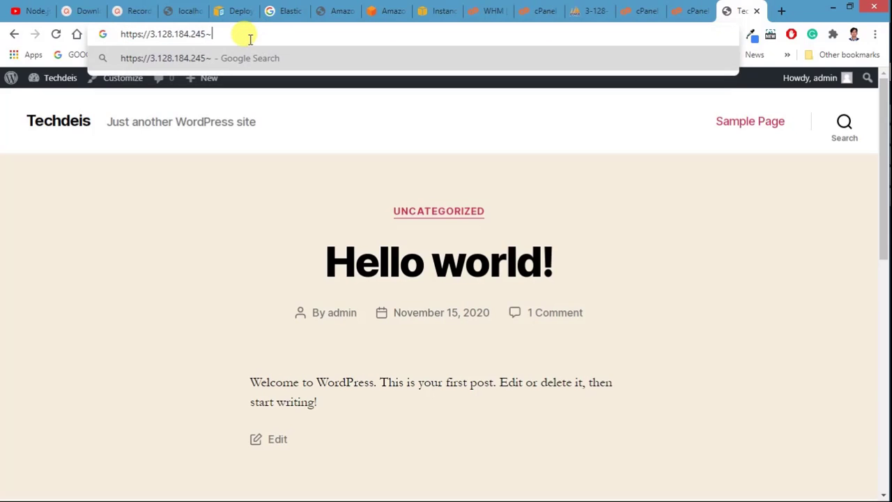
type("techdie")
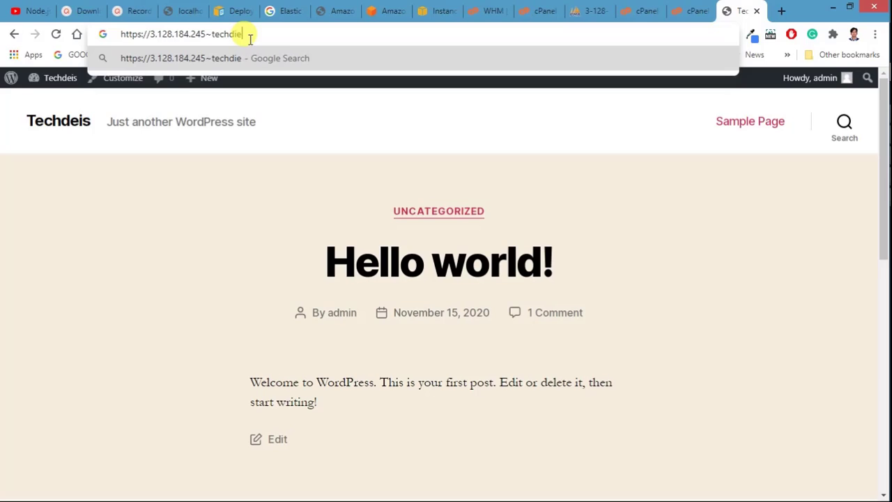
type("s/")
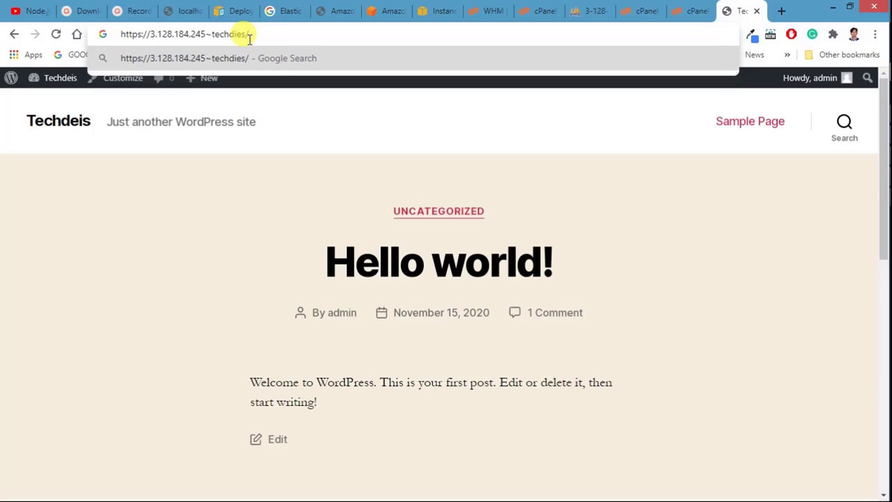